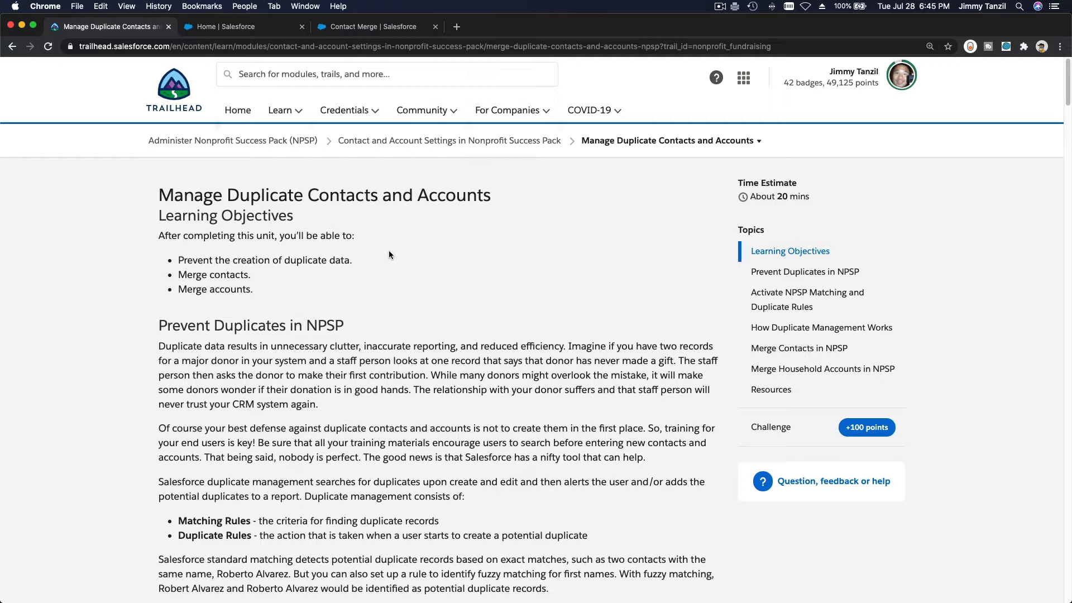
Highlight the lesson title and the words Matching and Duplicate in the section heading
double_click(269, 198)
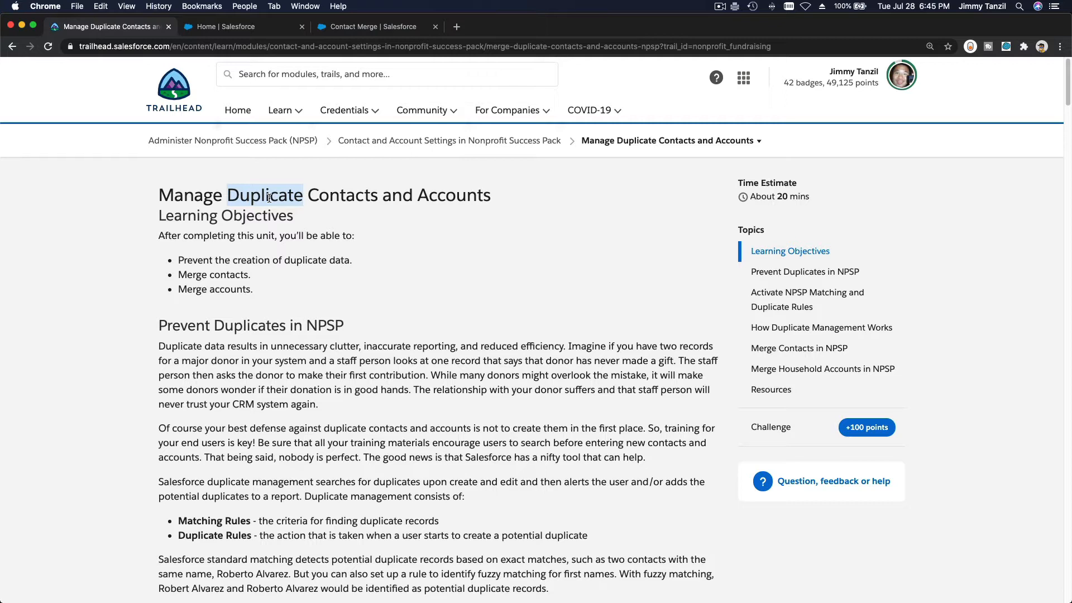
click(313, 279)
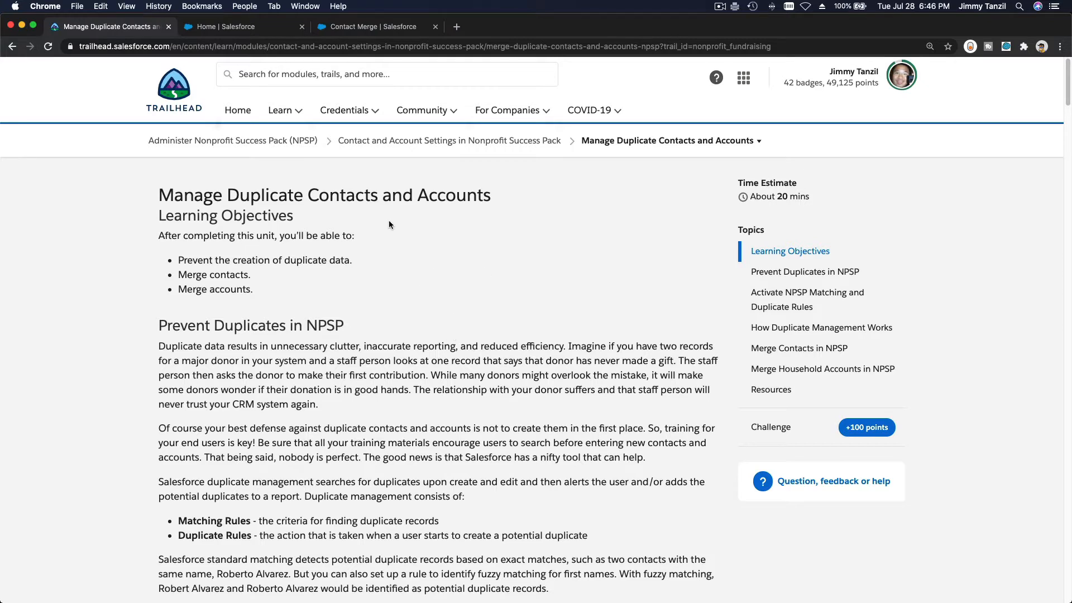
triple_click(346, 189)
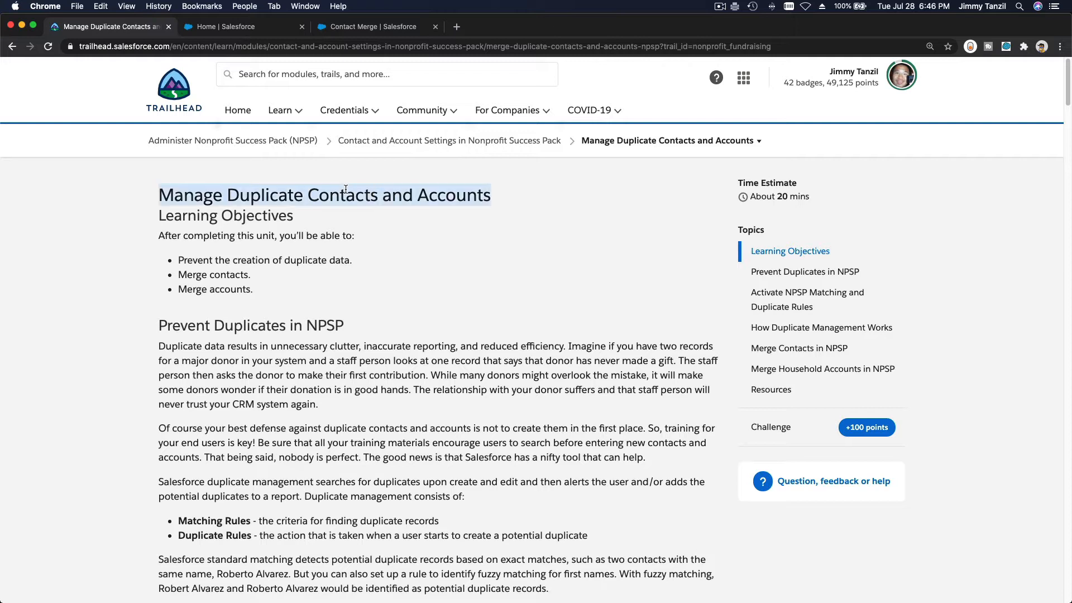
click(359, 251)
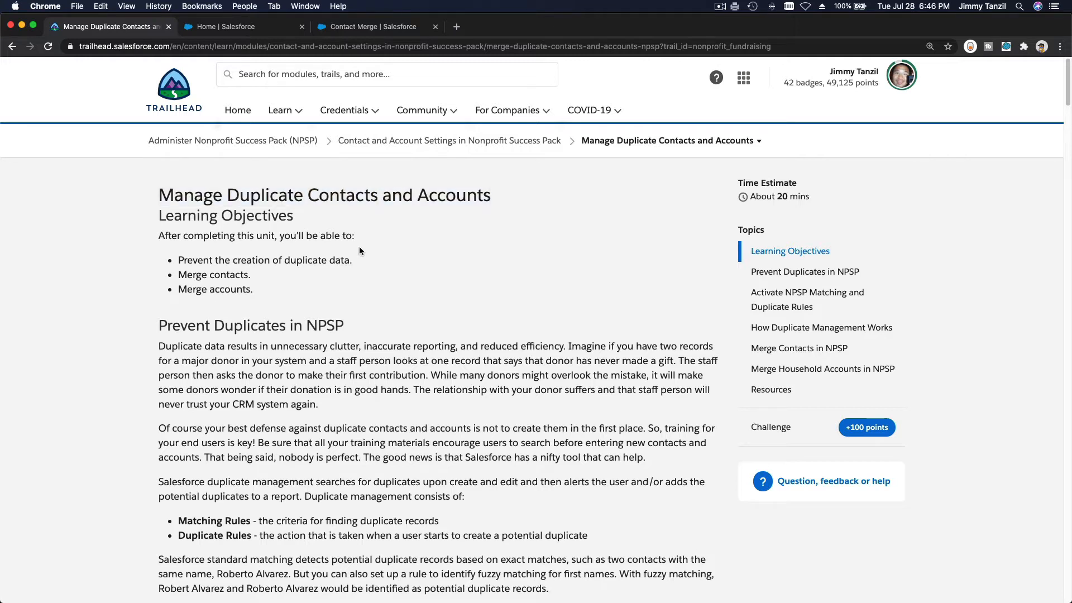
triple_click(350, 197)
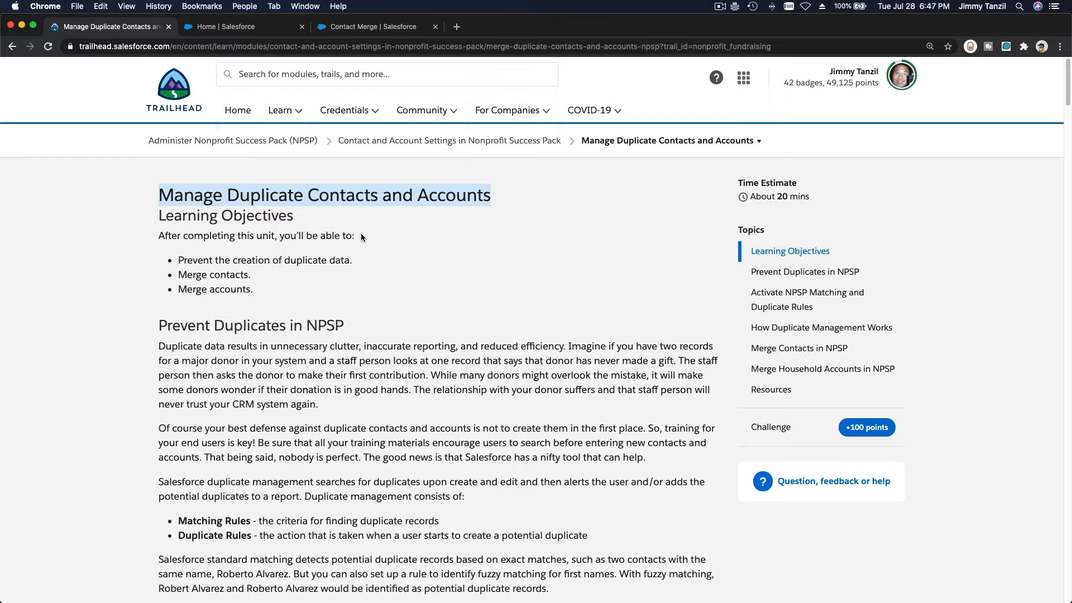
click(377, 223)
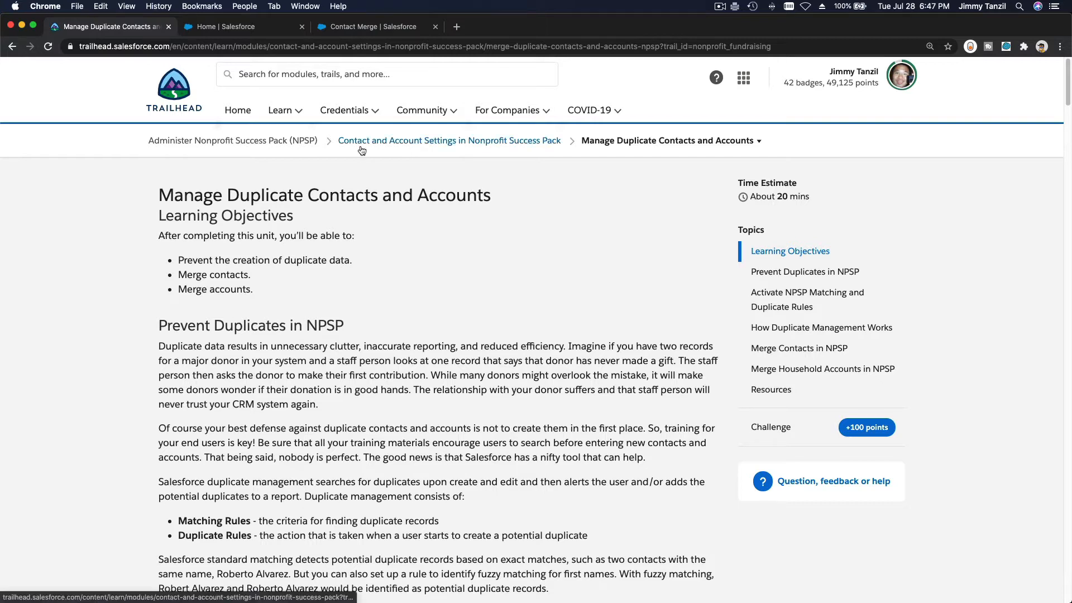
scroll(374, 221, down, 5)
scroll(370, 218, down, 10)
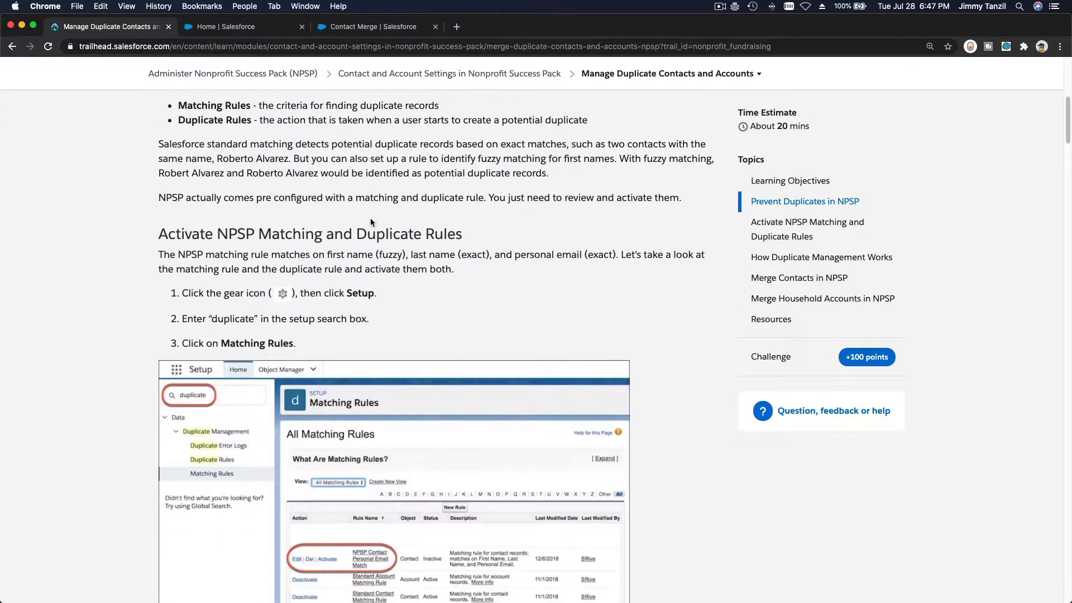
double_click(302, 231)
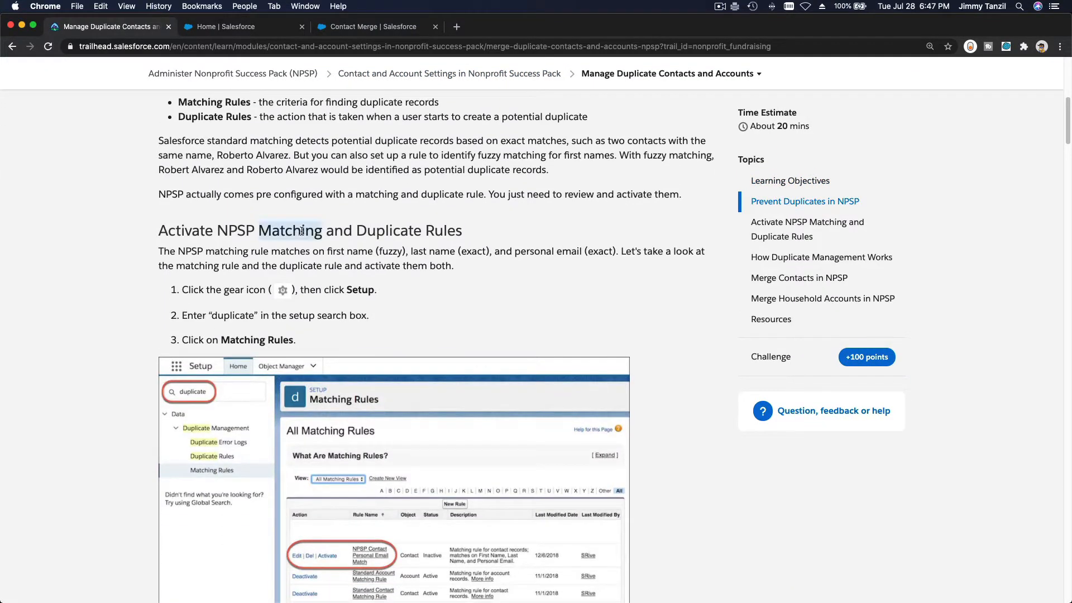
double_click(378, 231)
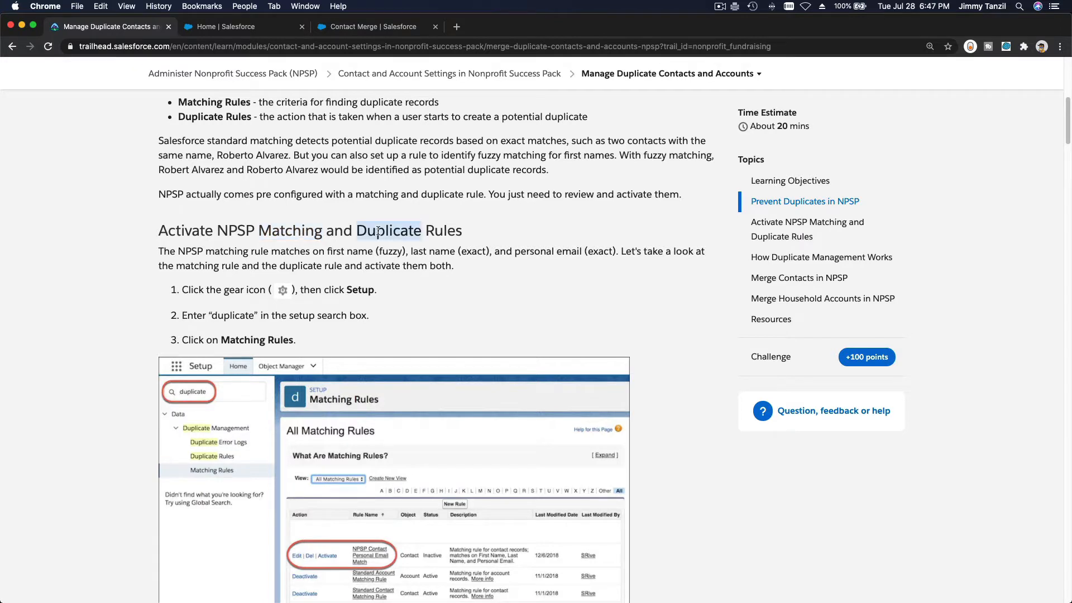
double_click(290, 229)
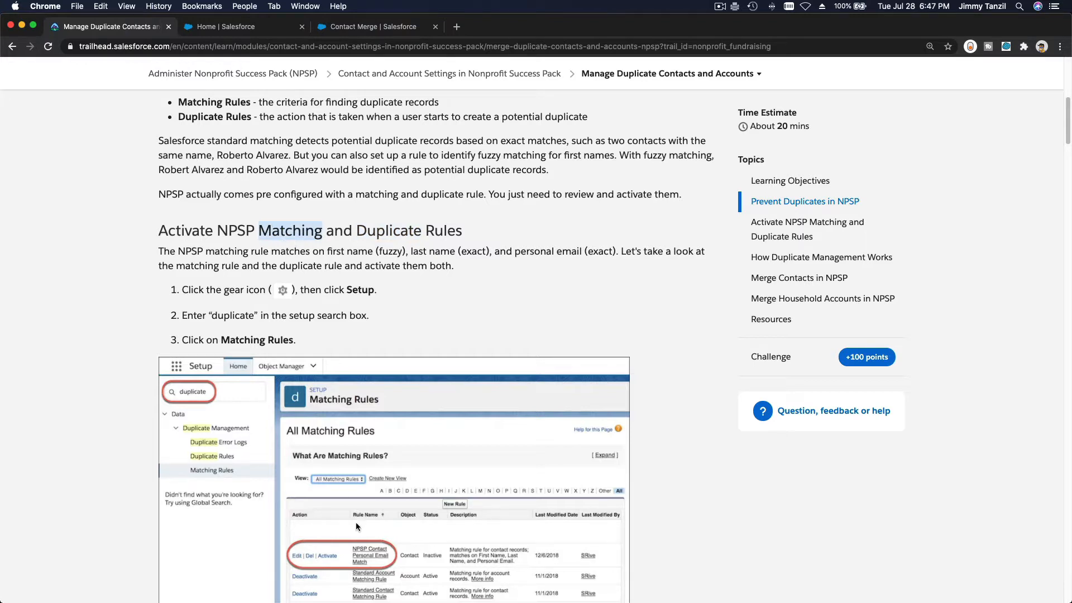
scroll(356, 522, down, 3)
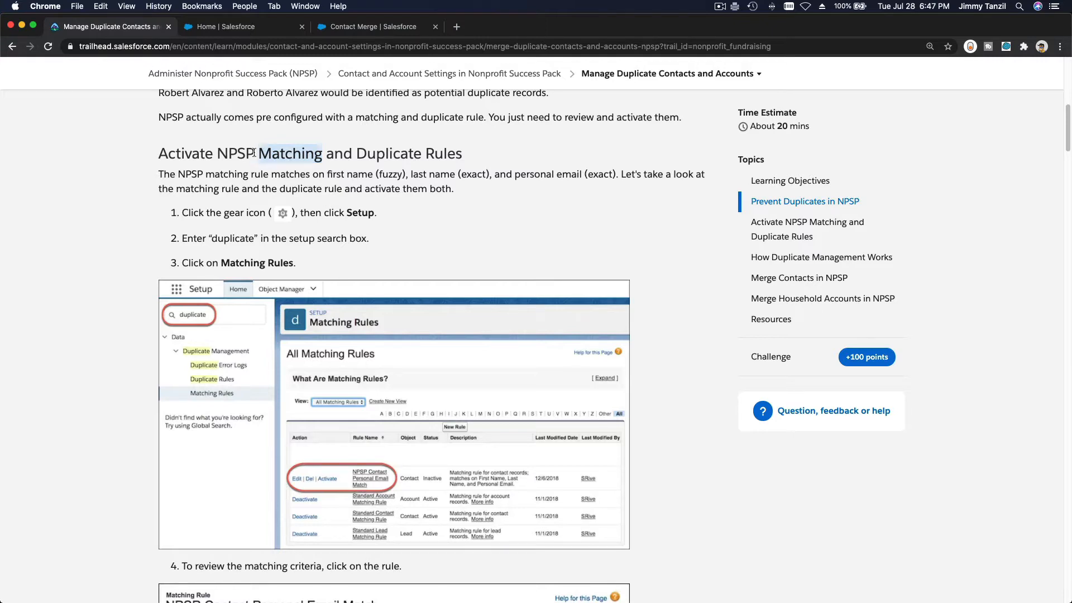
Highlight the Activate NPSP Matching and Duplicate Rules heading and its Matching and Duplicate words
triple_click(293, 153)
double_click(294, 153)
click(374, 153)
double_click(373, 153)
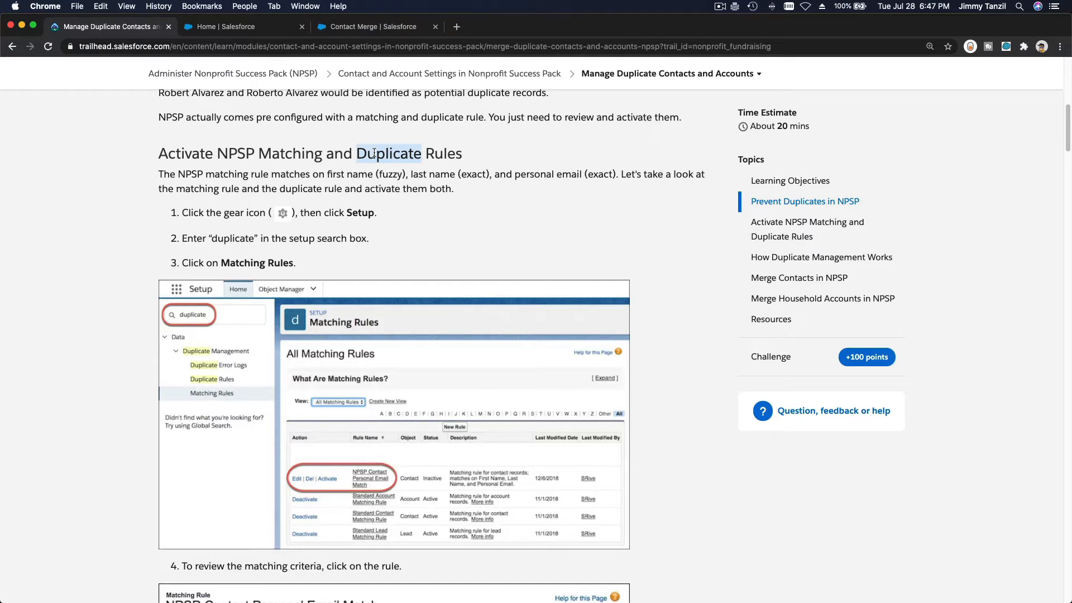
click(419, 223)
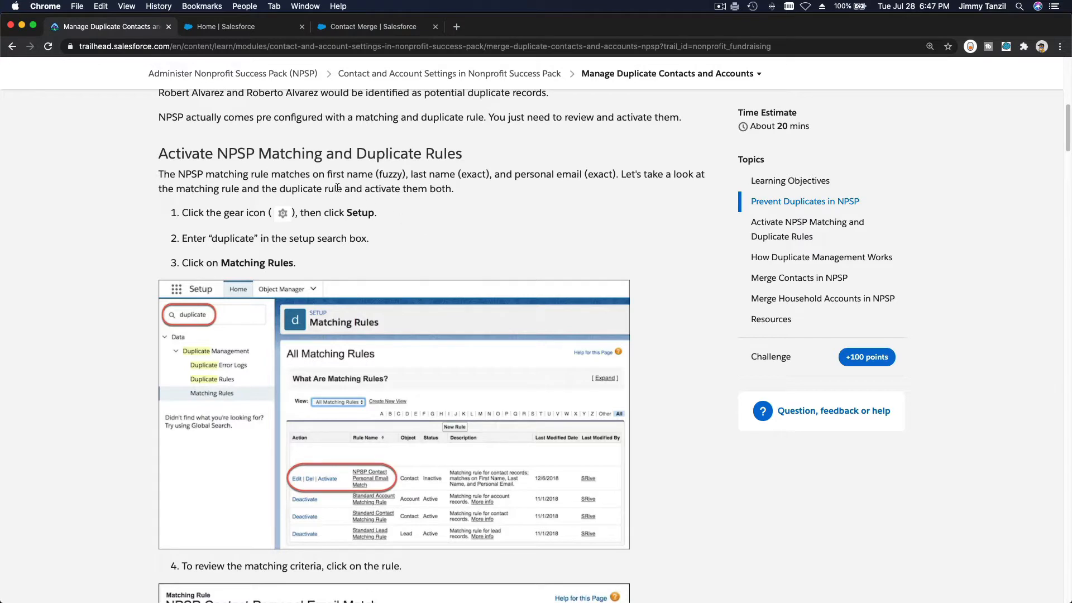
double_click(295, 152)
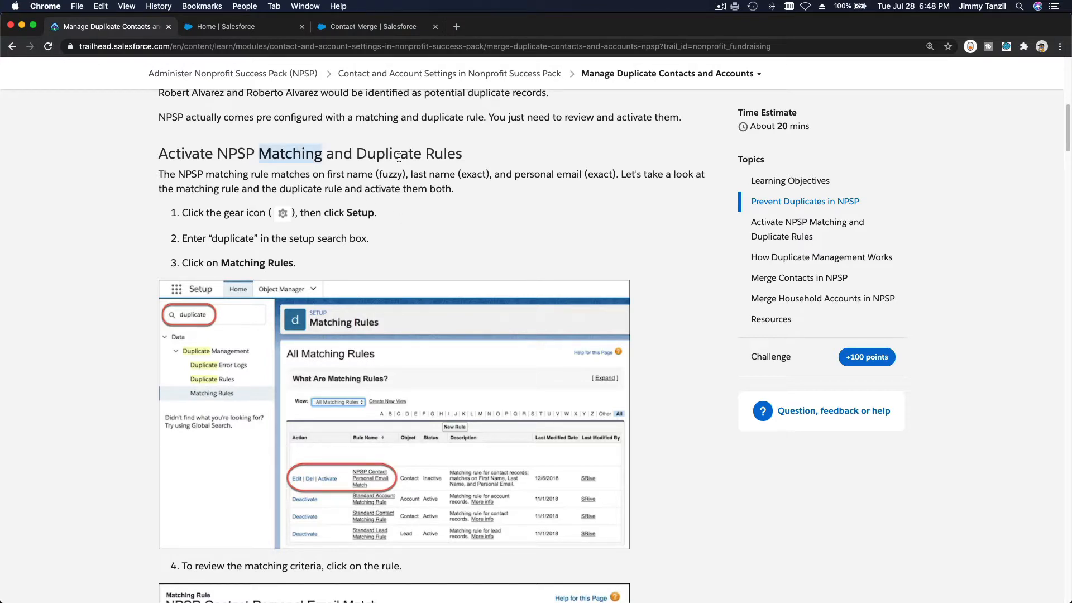
double_click(373, 155)
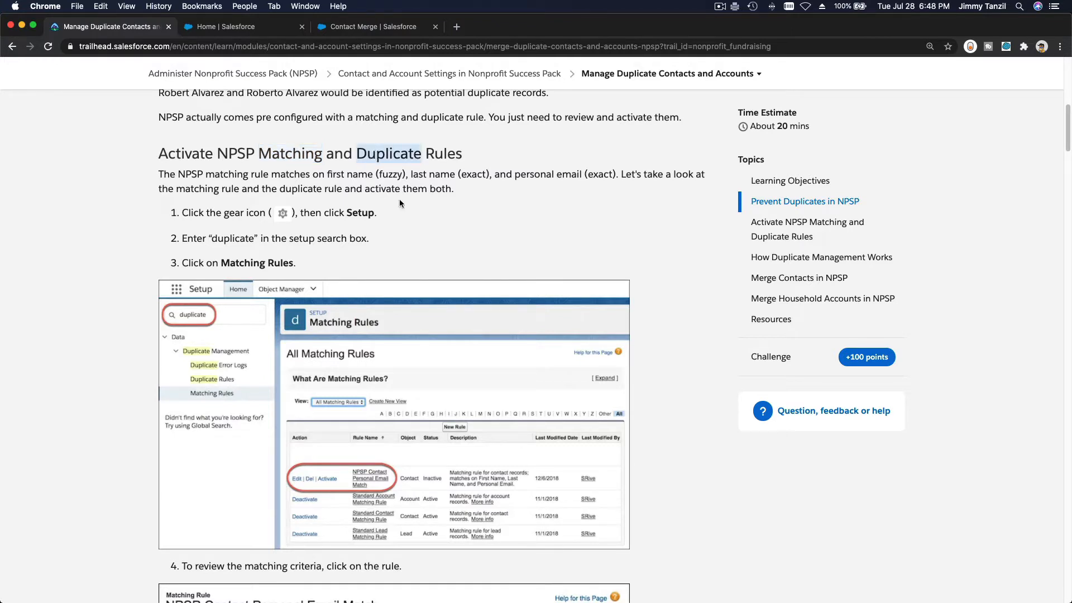
double_click(305, 159)
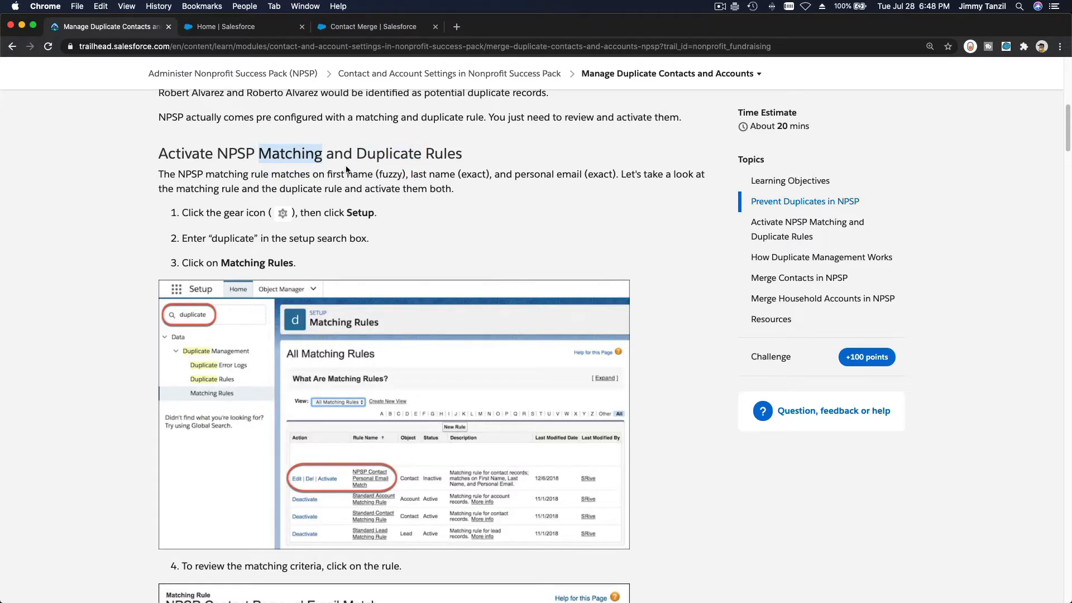
double_click(378, 158)
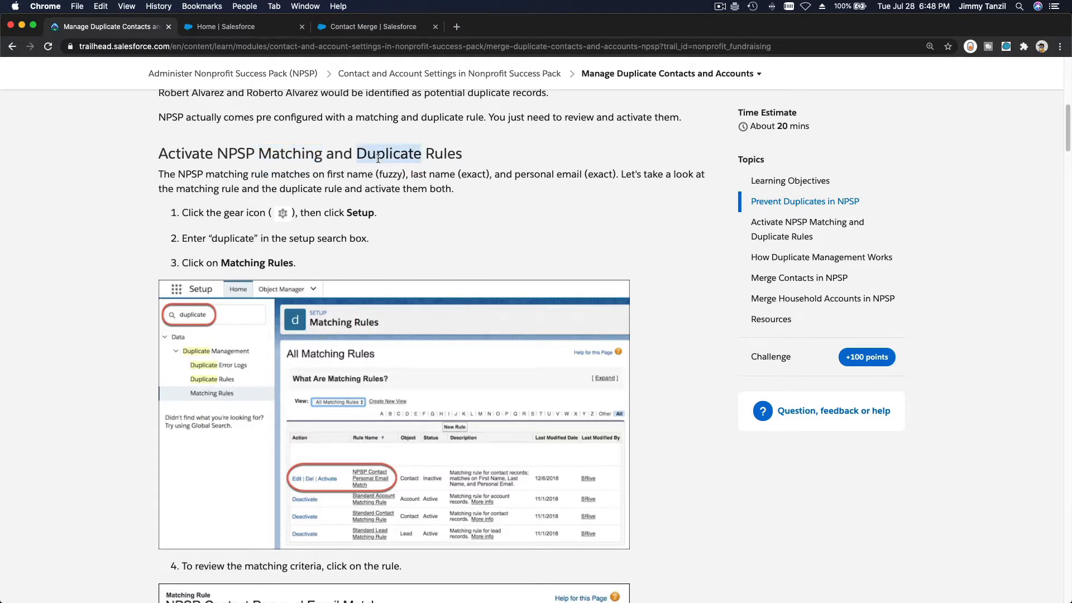
click(397, 213)
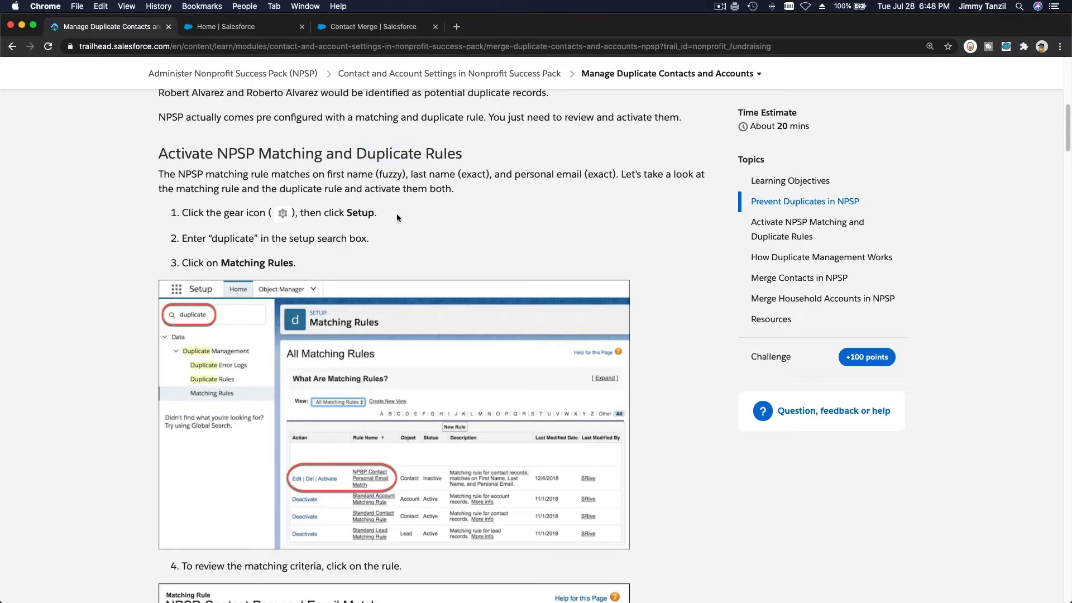
scroll(443, 231, up, 5)
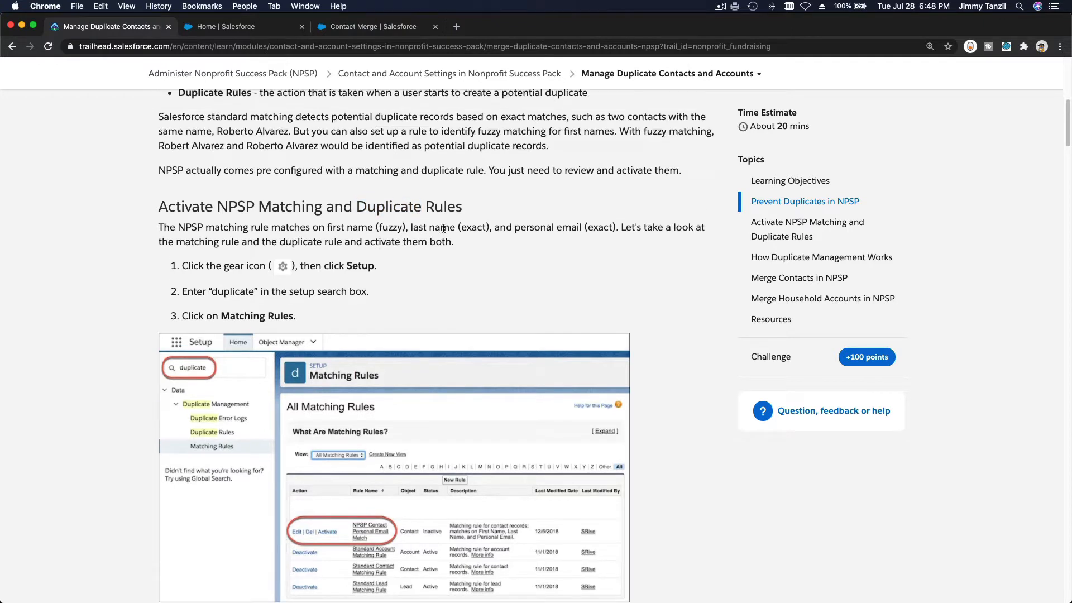
scroll(444, 227, up, 12)
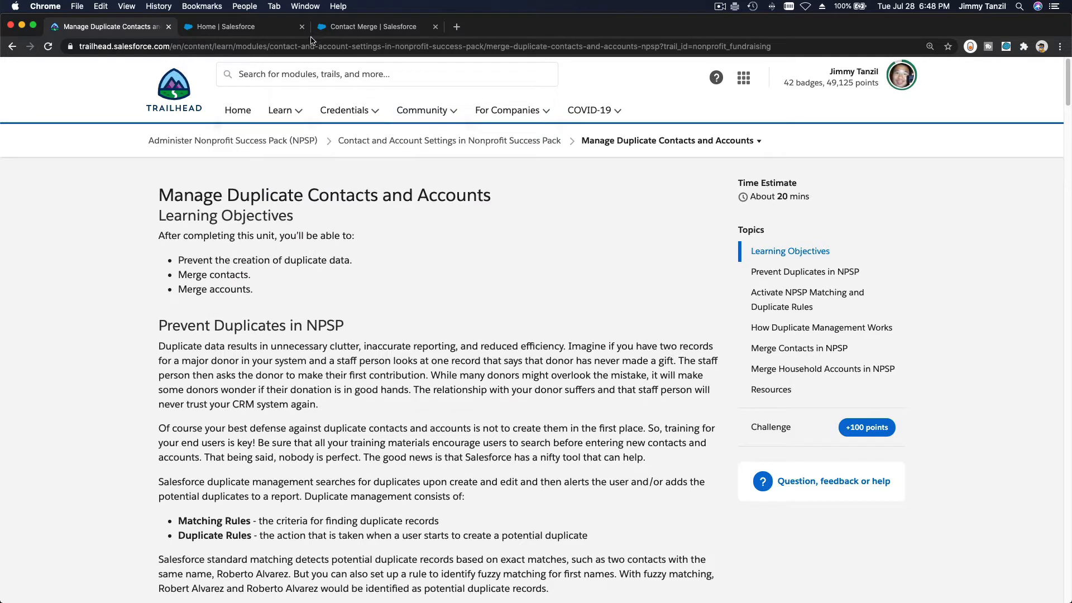
Close Contact Merge, open Setup, and reach Matching Rules through a Quick Find search for 'matching'
click(345, 31)
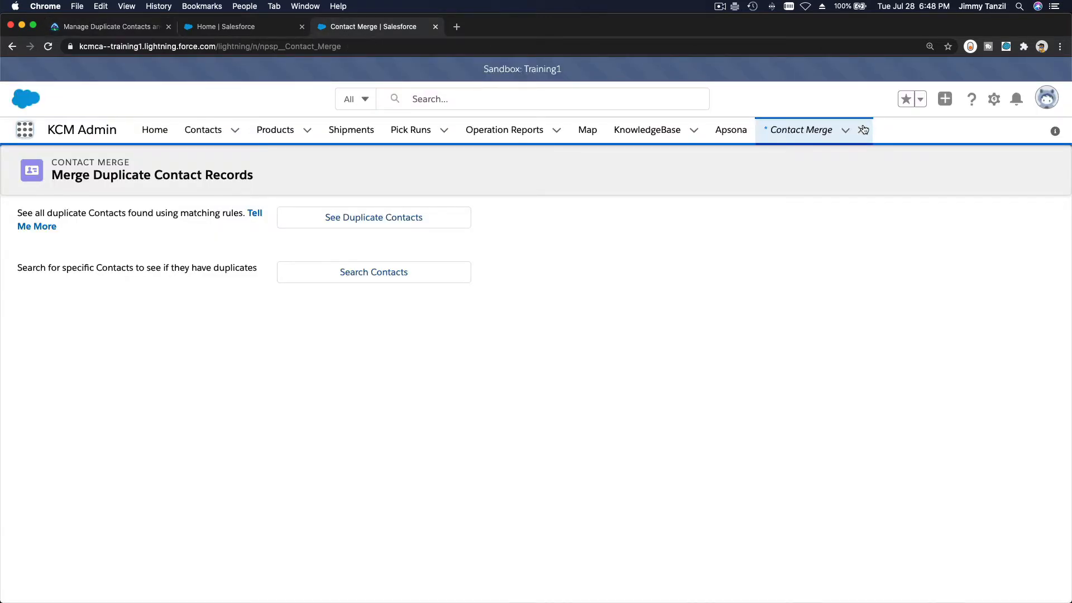
click(863, 130)
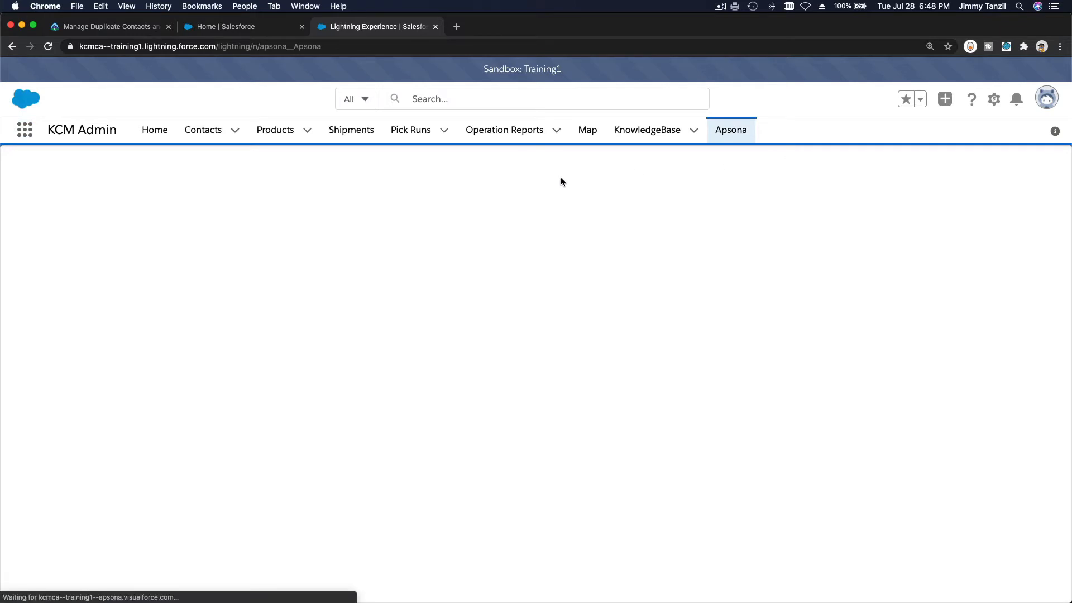
click(994, 101)
click(964, 136)
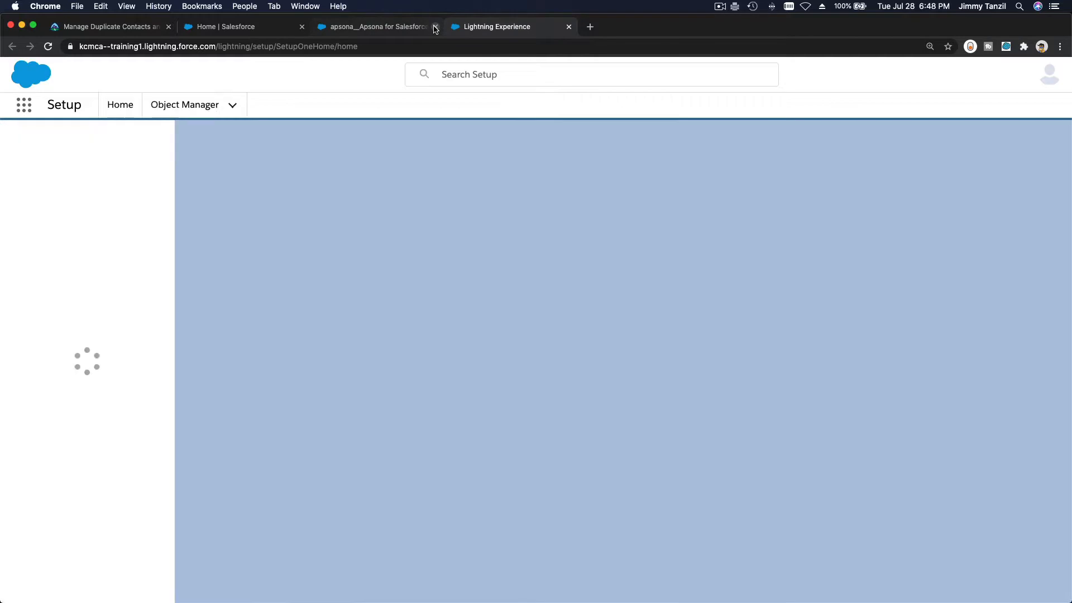
click(435, 27)
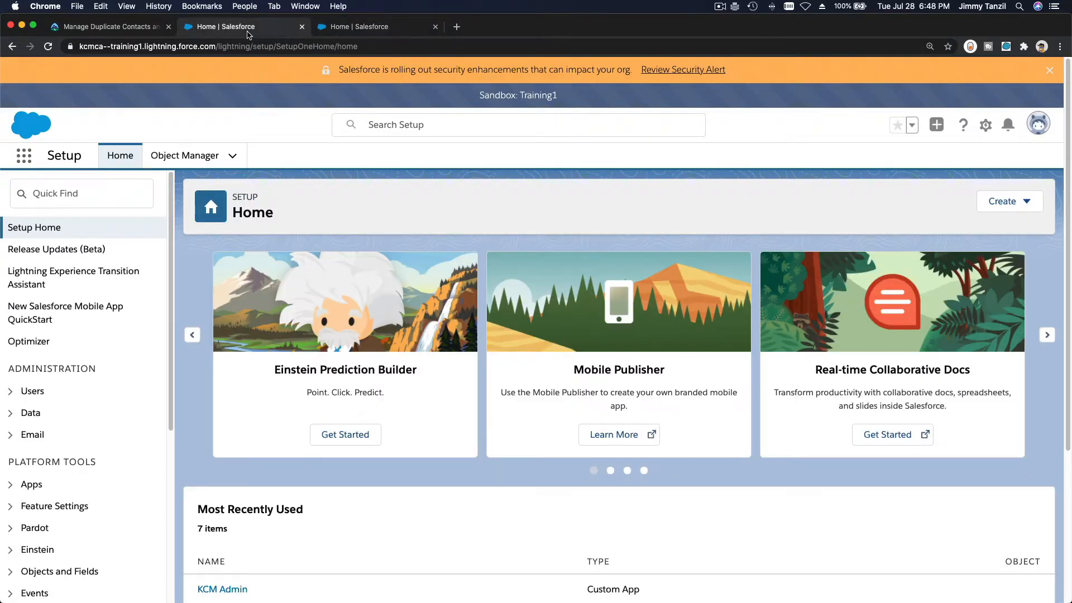
click(317, 26)
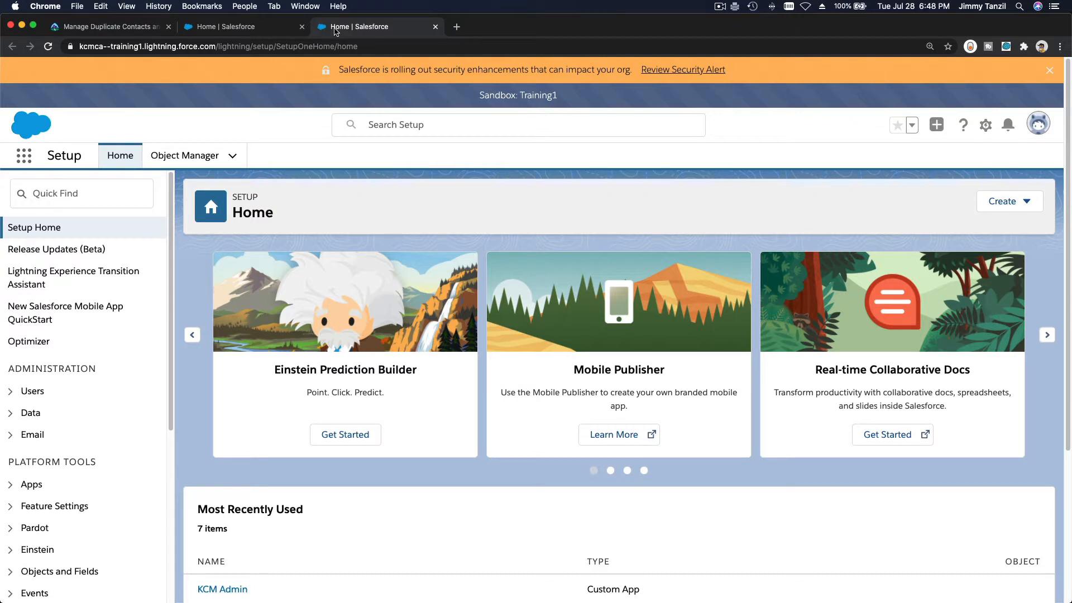
click(95, 194)
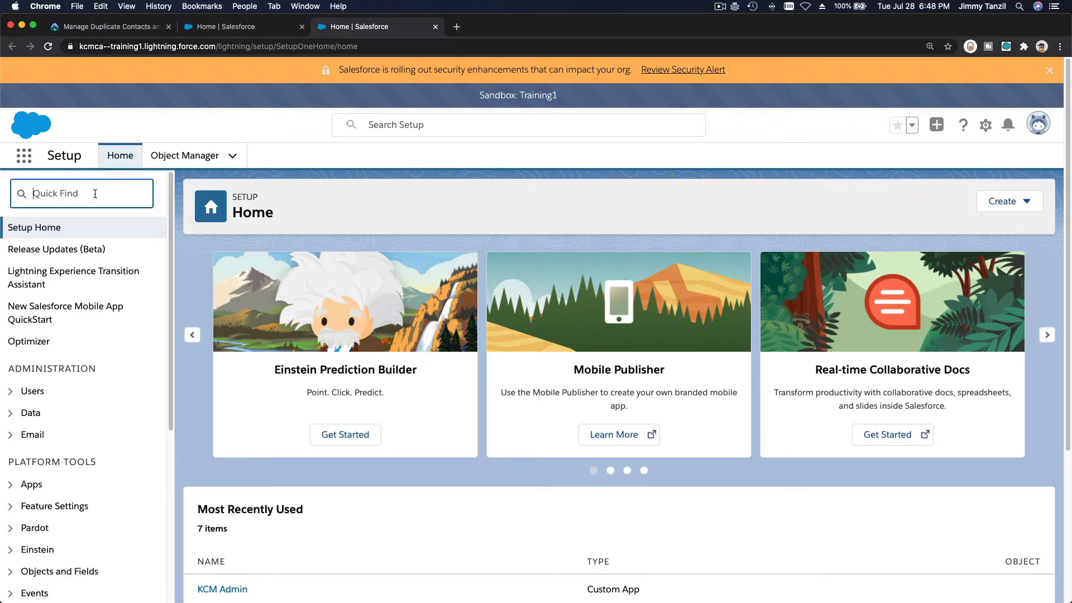
text(matching)
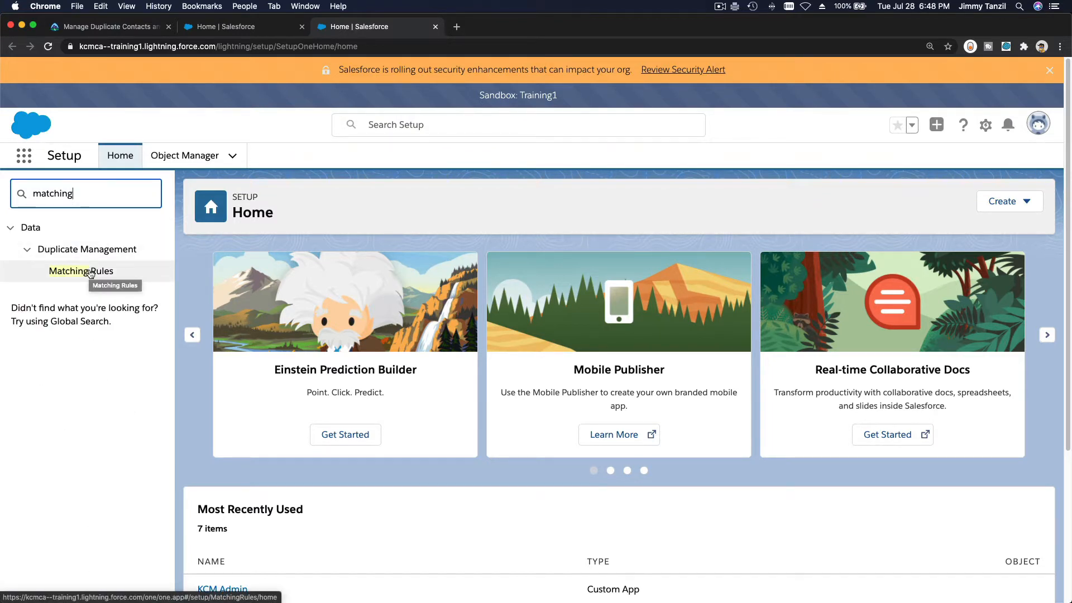
click(91, 272)
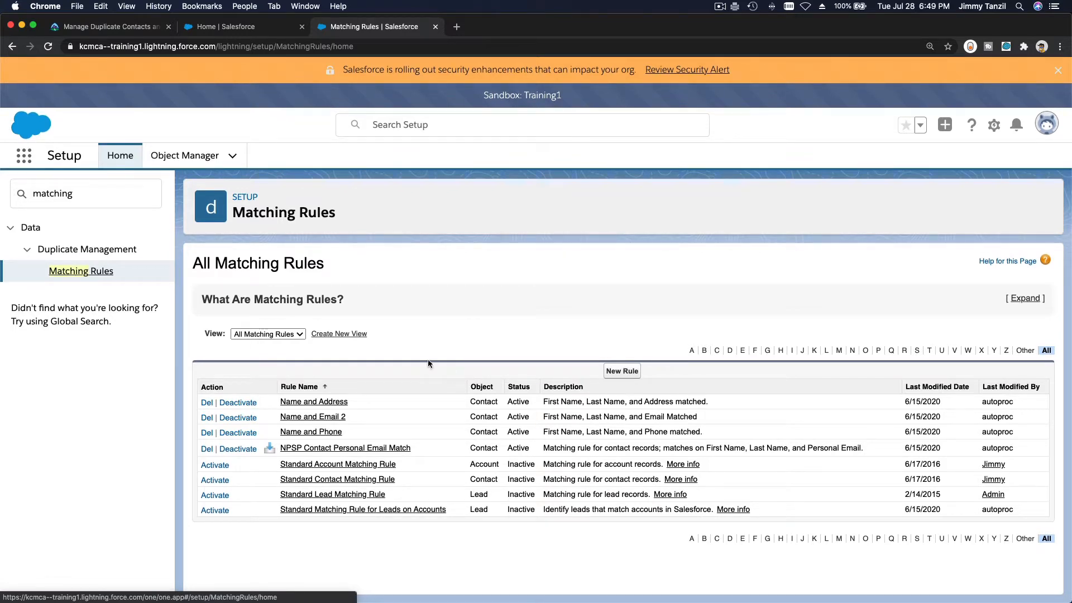
Try deactivating the Name and Address matching rule and dismiss the blocking error
click(329, 402)
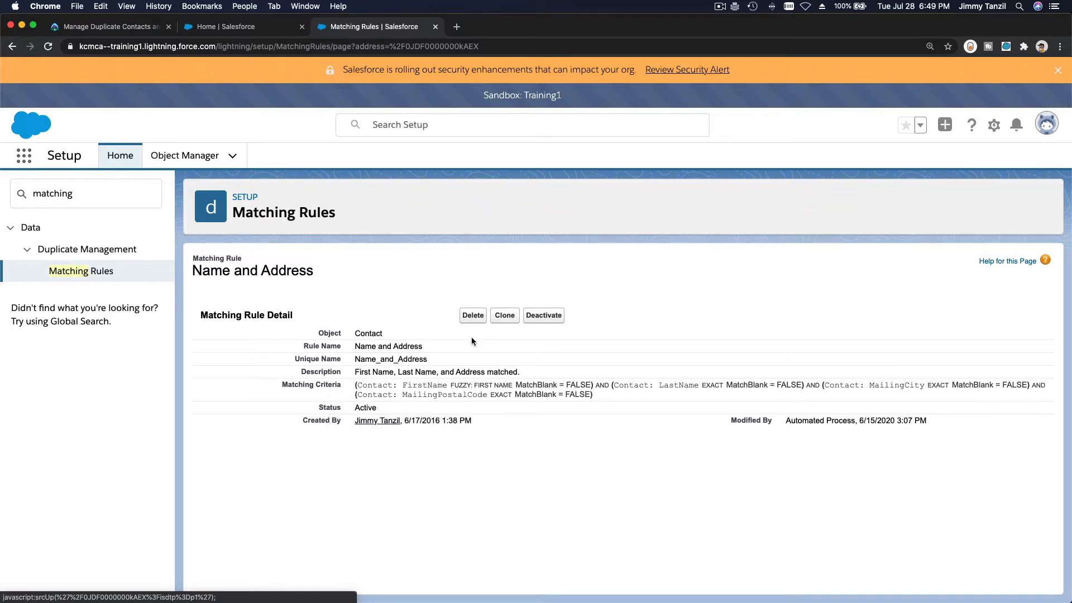
click(543, 316)
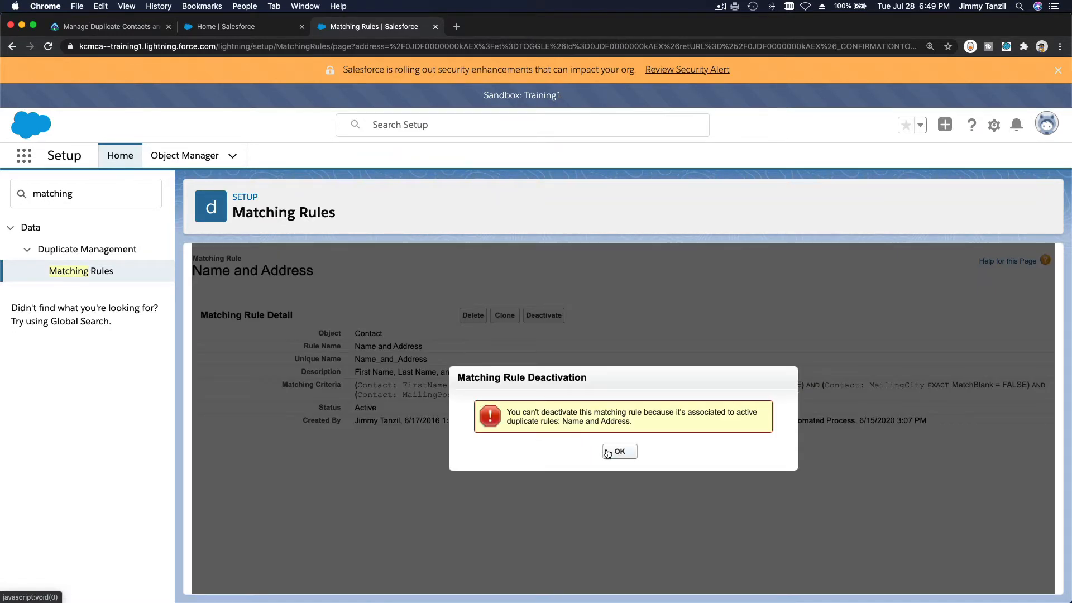
click(614, 451)
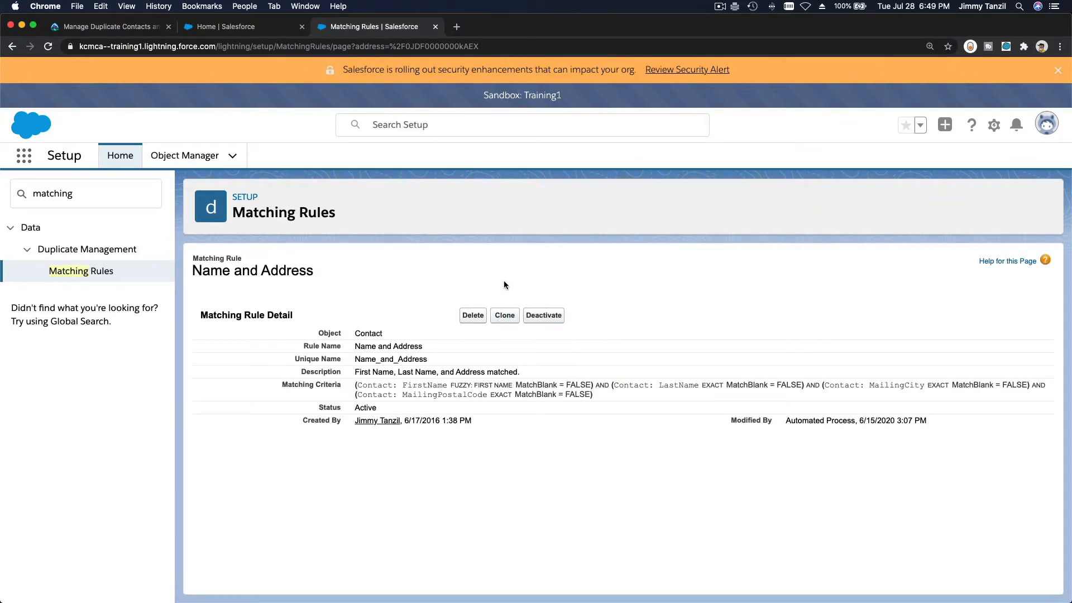
Replace the Quick Find text with 'dupli' to filter the Setup tree
click(110, 200)
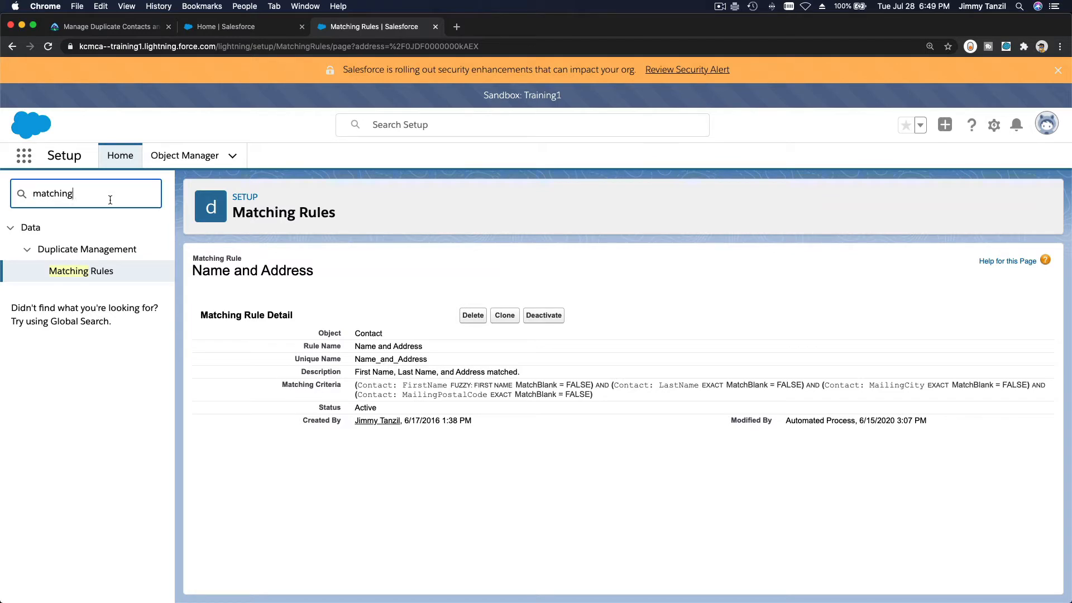
key(super+a)
text(dupli)
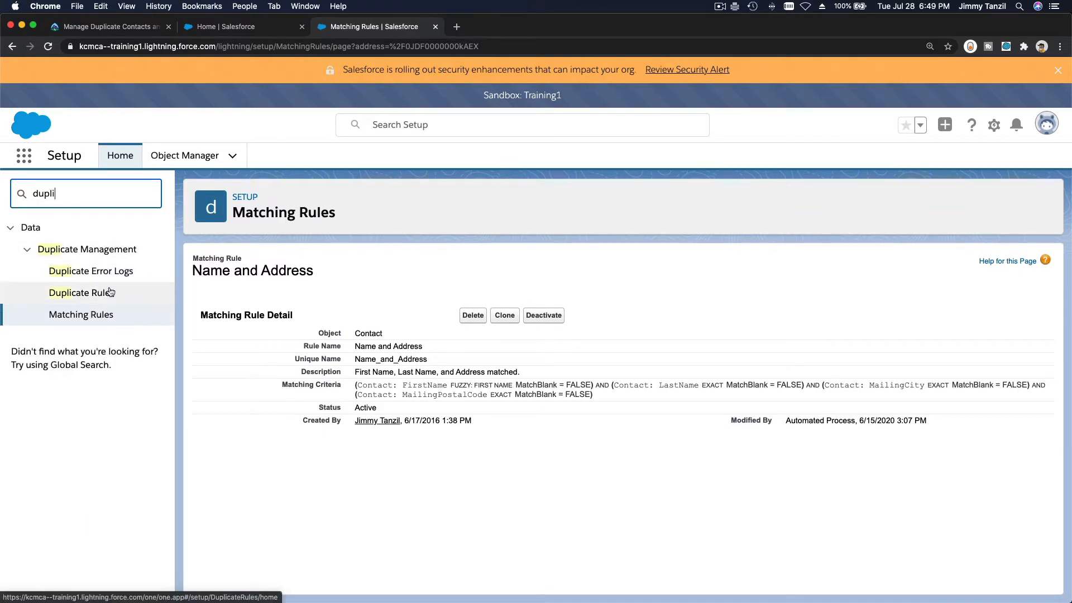
Sort Duplicate Rules by Active status and deactivate the Name and Email rule
click(81, 293)
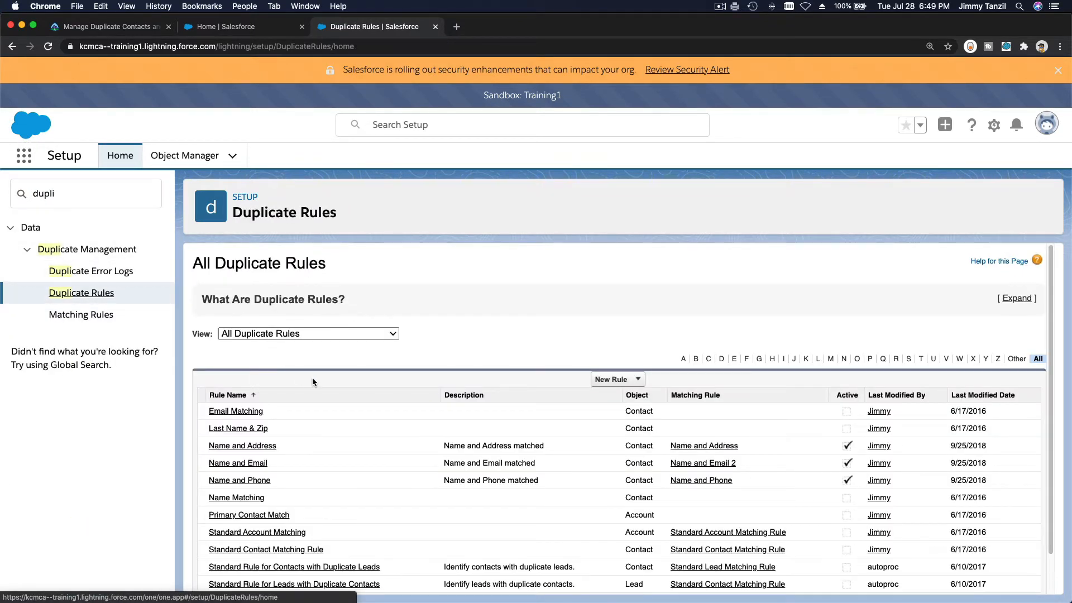
click(847, 397)
click(840, 378)
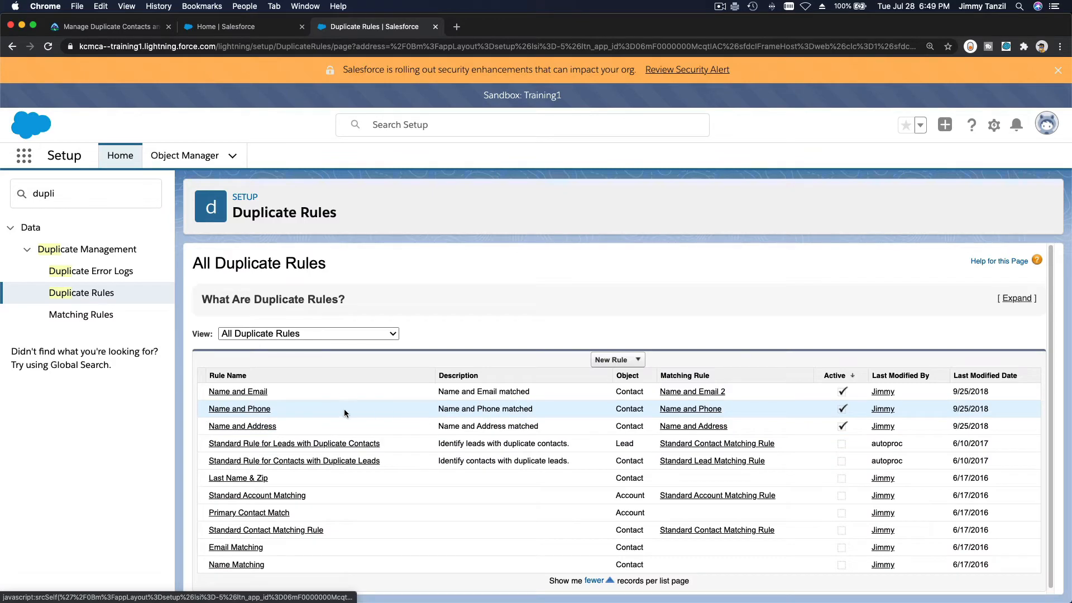
click(253, 393)
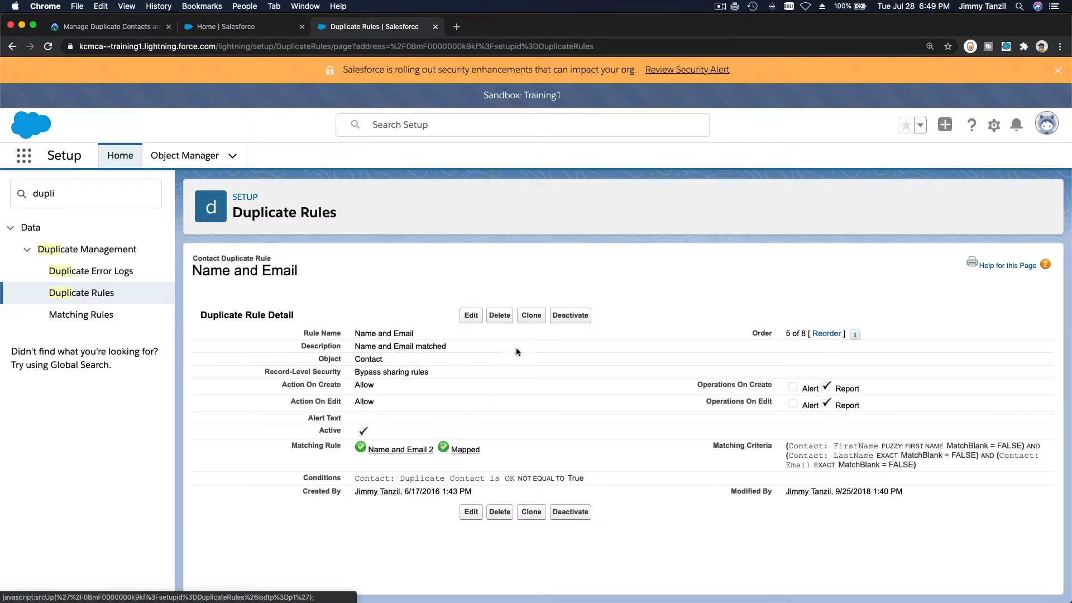
click(565, 316)
Deactivate the Name and Address and Name and Phone duplicate rules
click(110, 293)
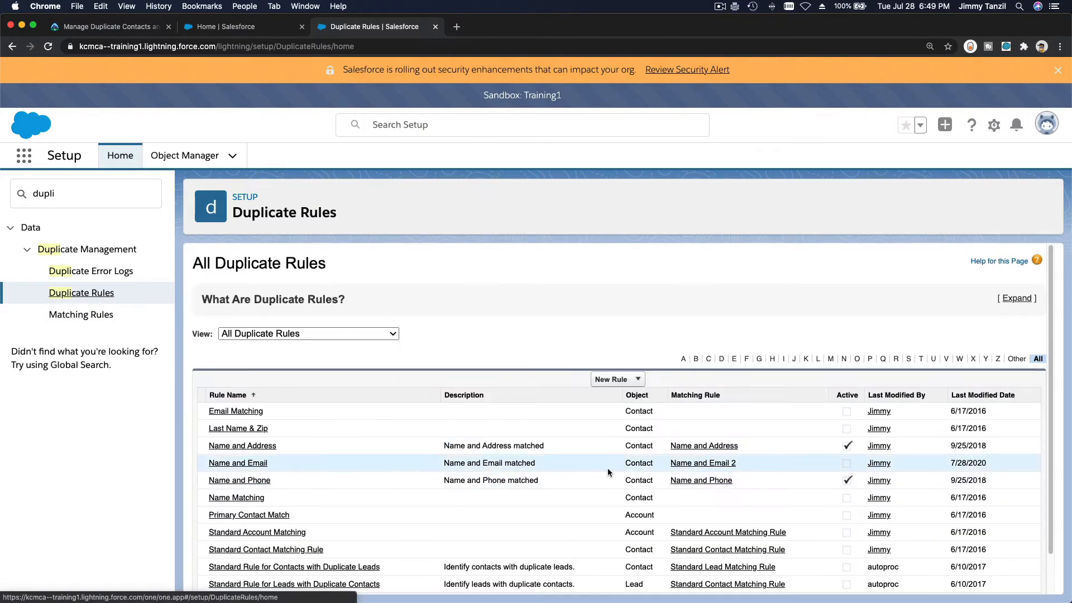
click(251, 449)
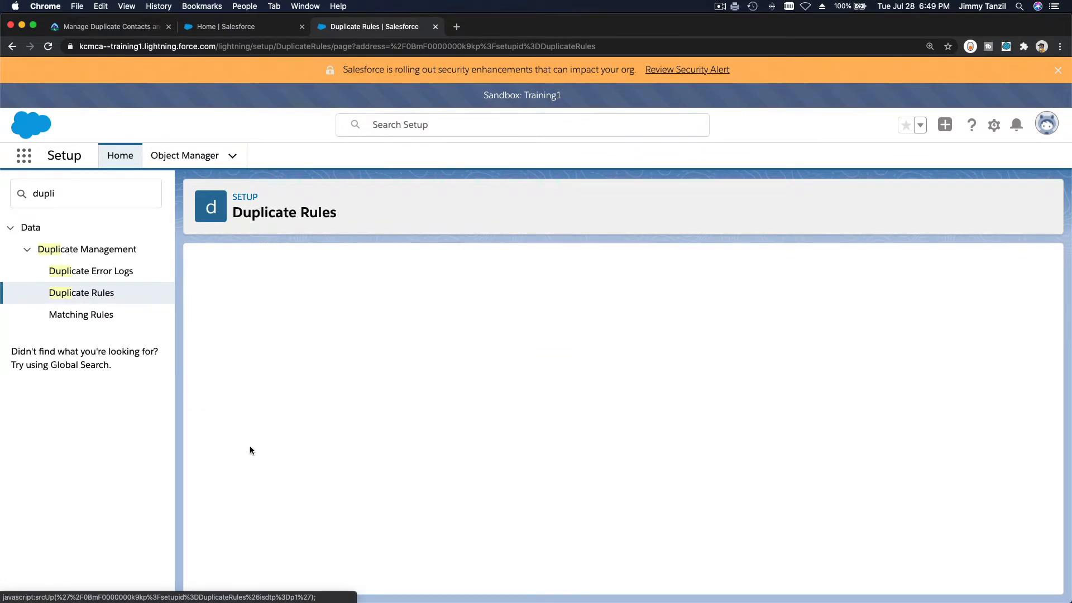
click(570, 316)
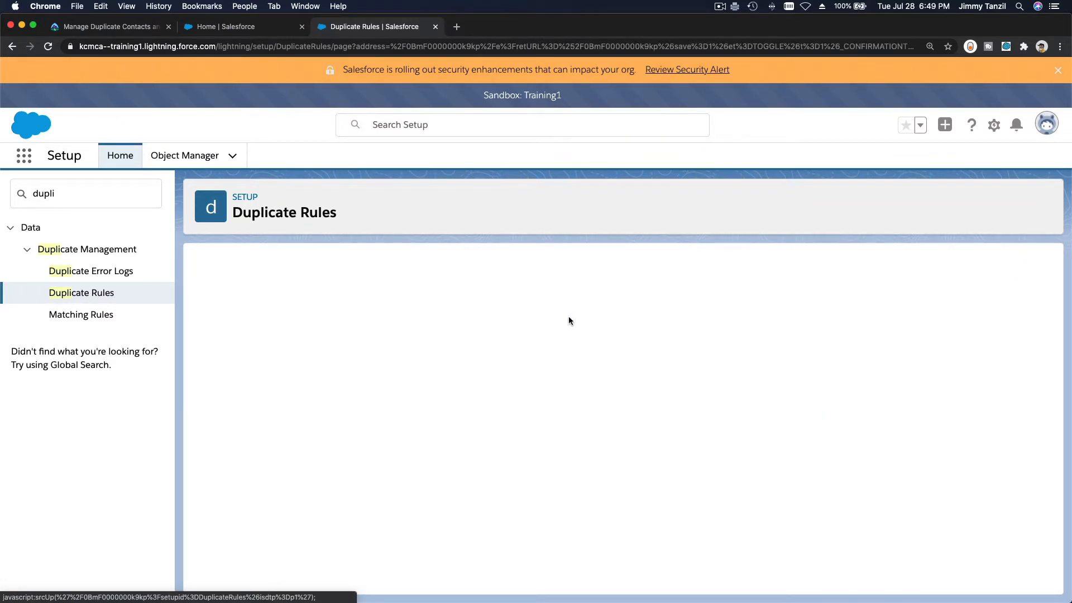
click(106, 295)
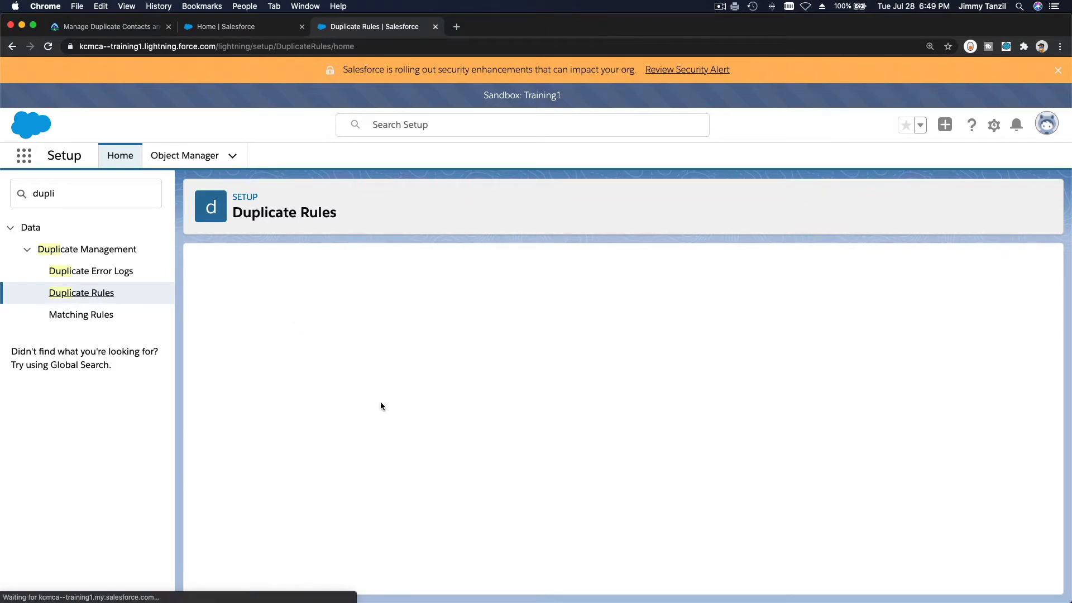
scroll(380, 406, down, 2)
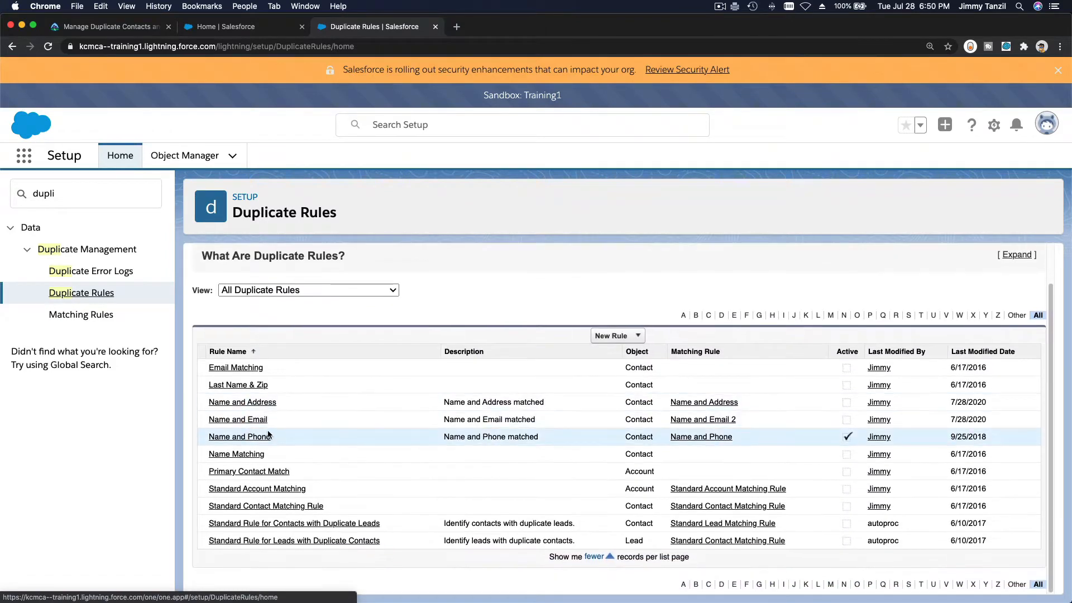
click(253, 438)
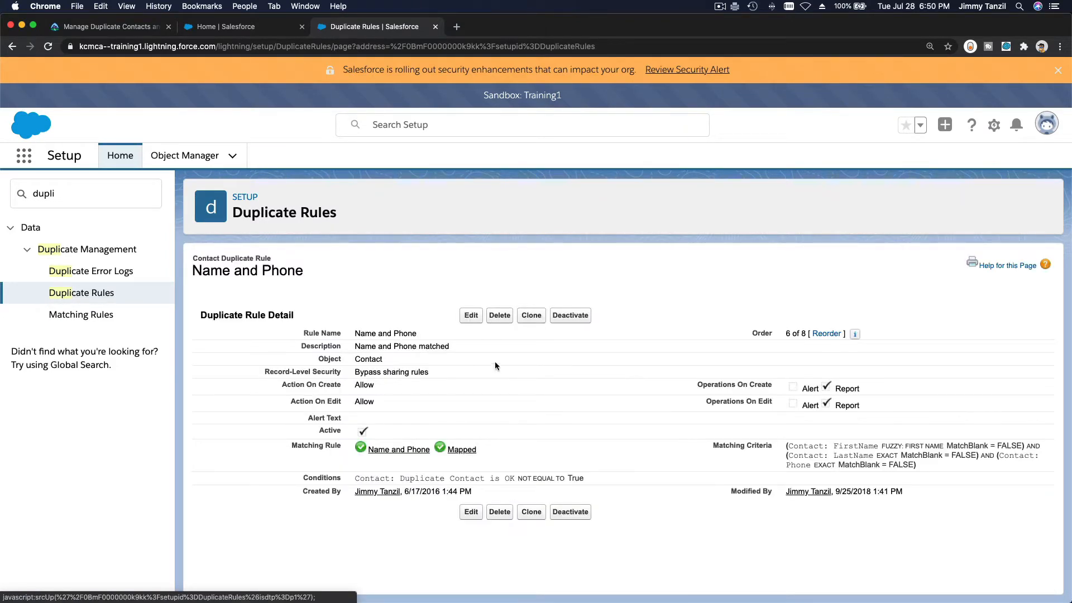
click(569, 316)
From the Matching Rules list, deactivate Name and Address, Name and Email 2 and Name and Phone, confirming each notice
click(104, 315)
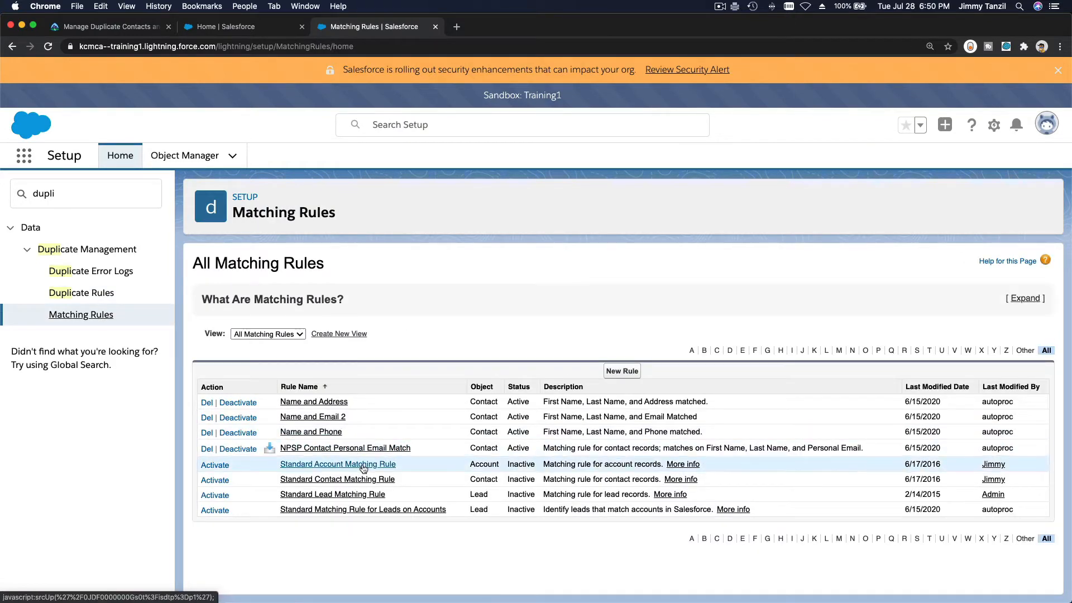
click(254, 404)
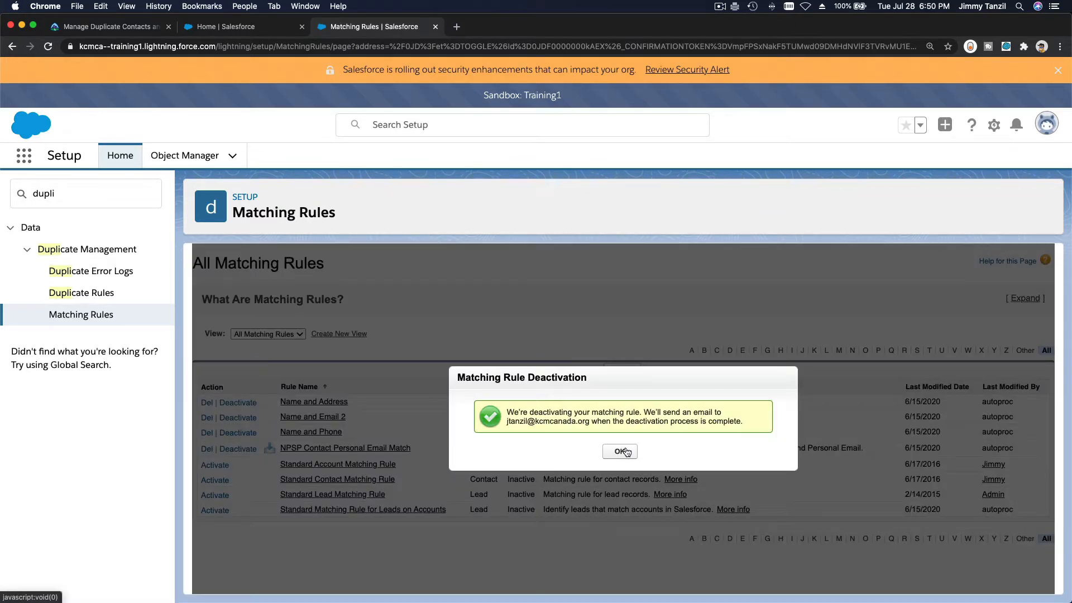
click(611, 449)
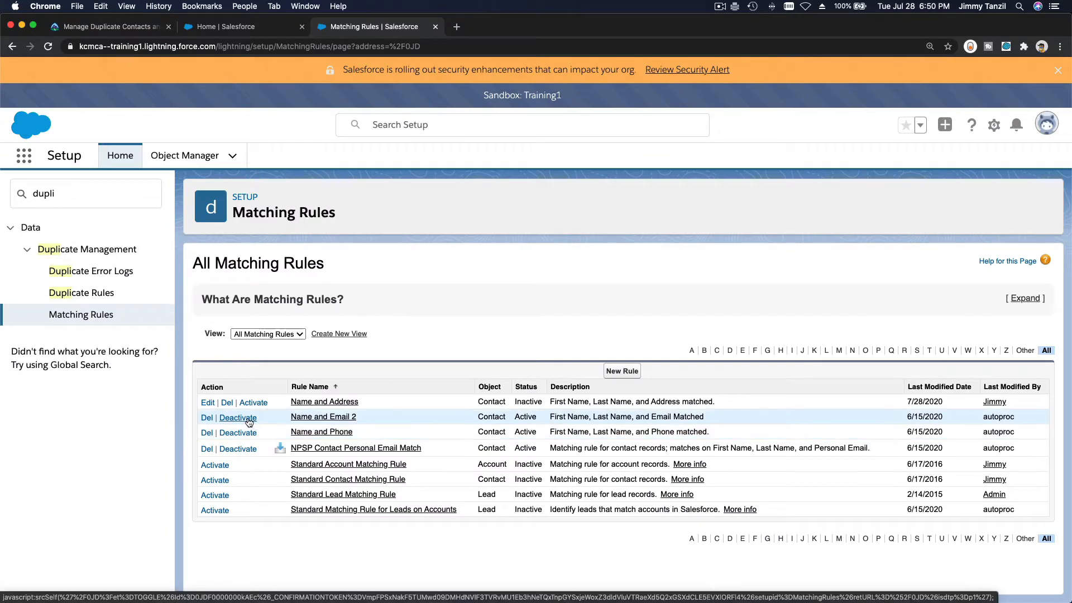
click(250, 423)
click(623, 451)
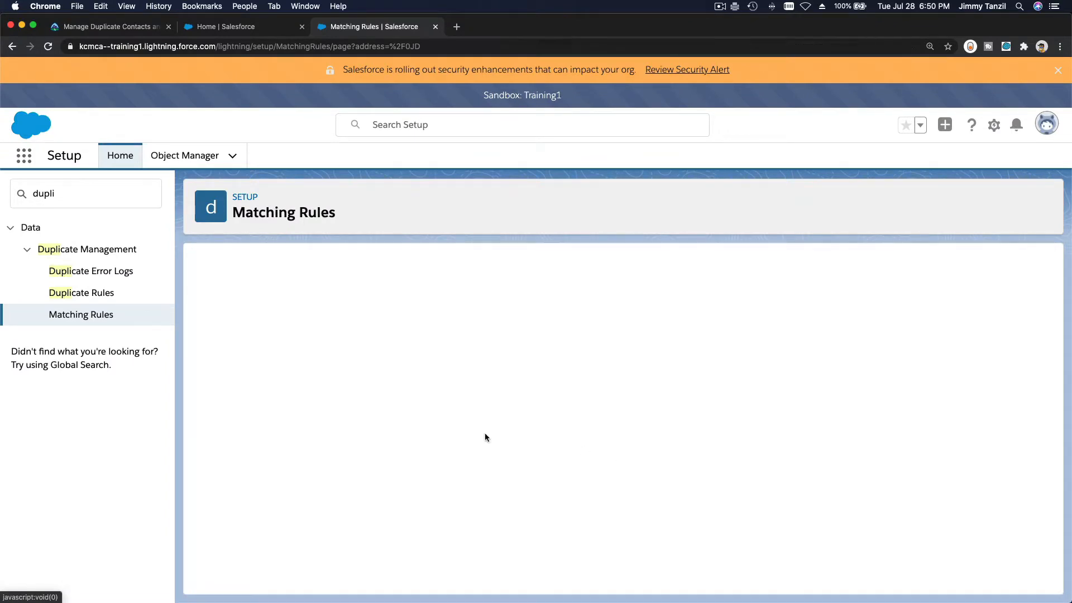
click(250, 435)
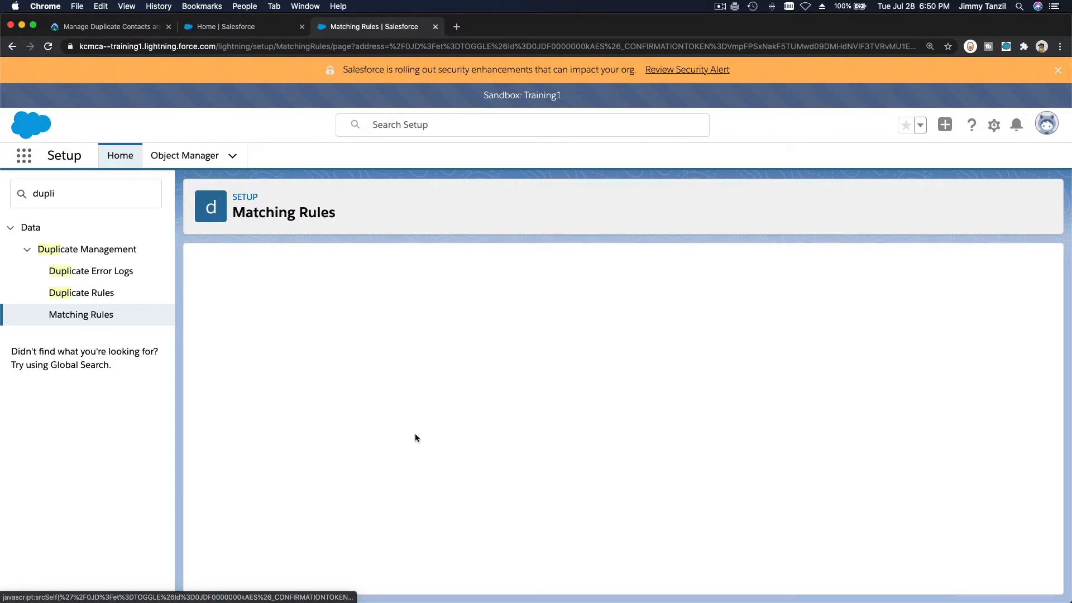
click(621, 451)
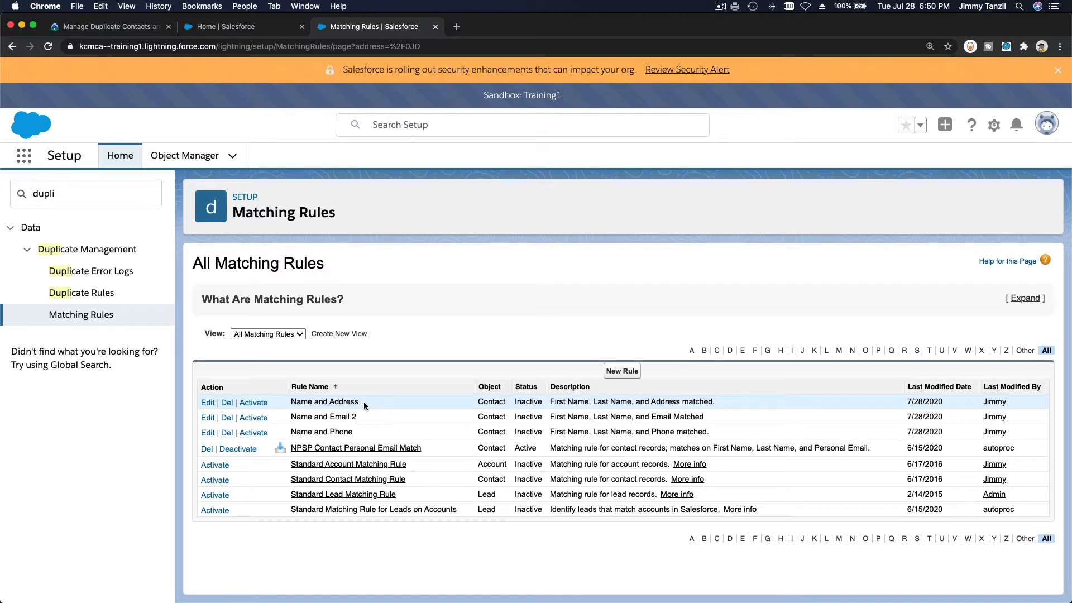
Open the Name and Address matching rule's edit form and review its object, description and unique name
click(209, 402)
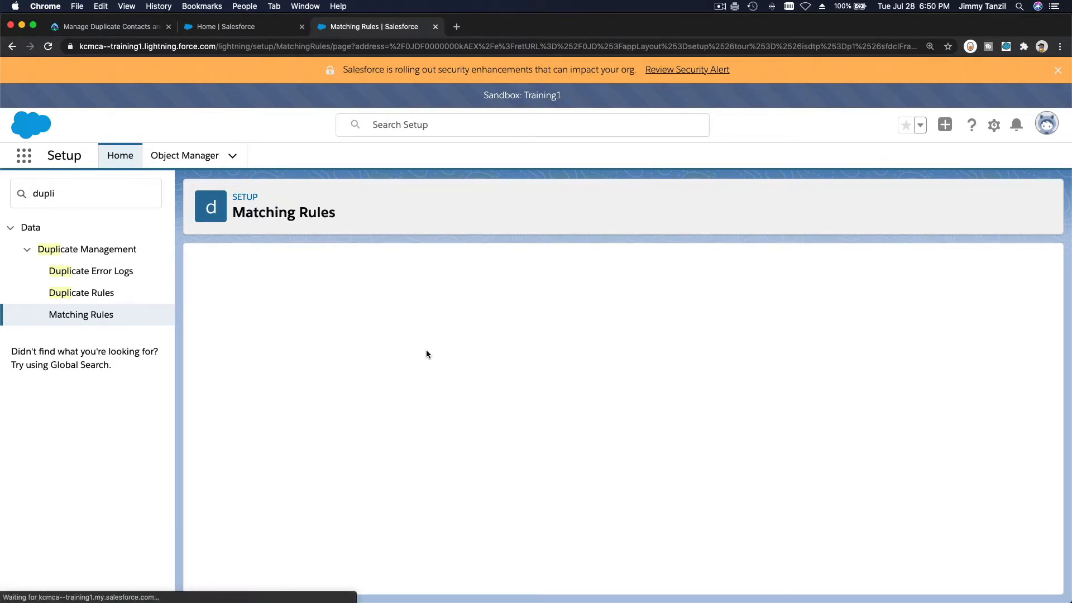
scroll(647, 319, down, 1)
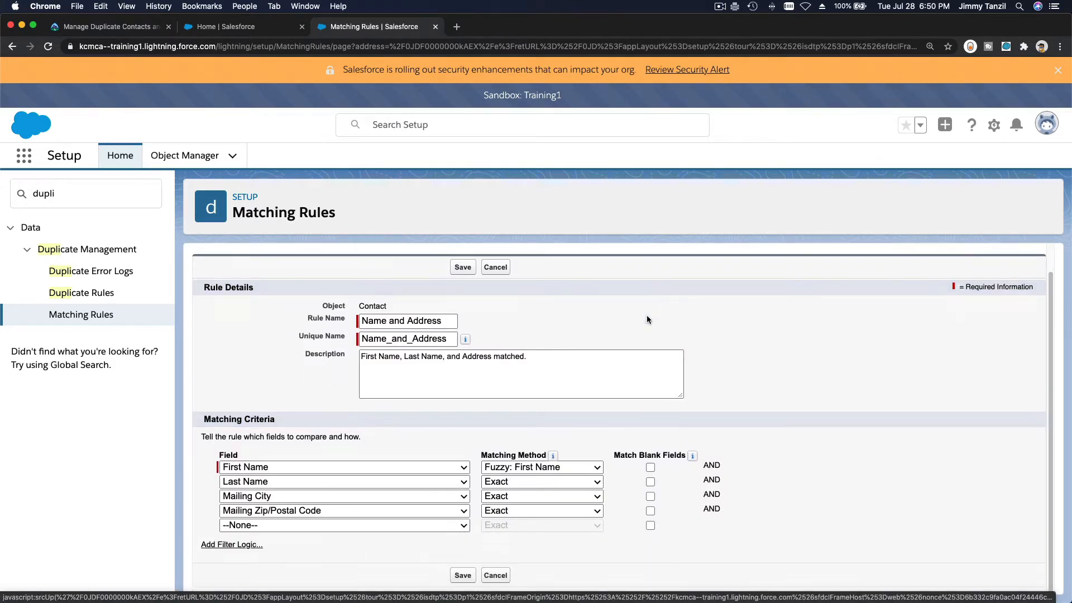
double_click(376, 307)
triple_click(409, 360)
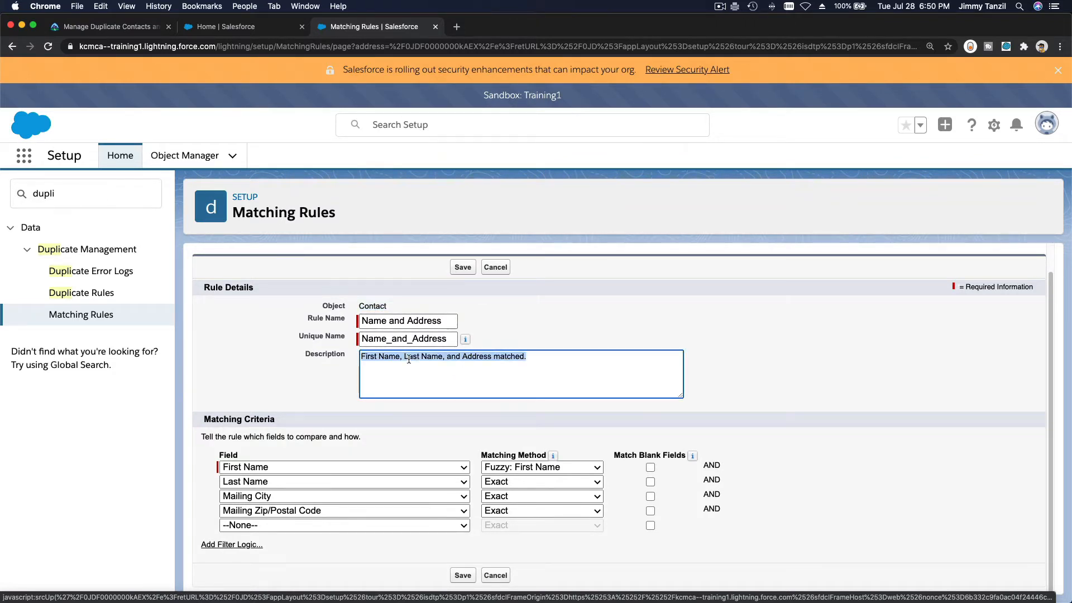
click(465, 339)
click(753, 319)
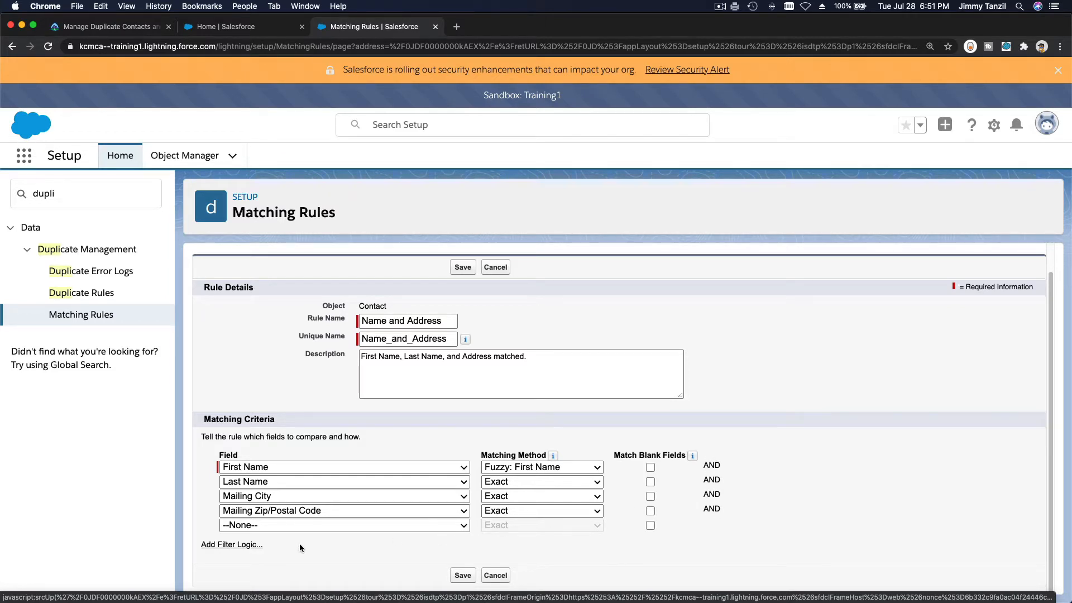
Add filter logic to the matching criteria and focus its expression field
click(251, 546)
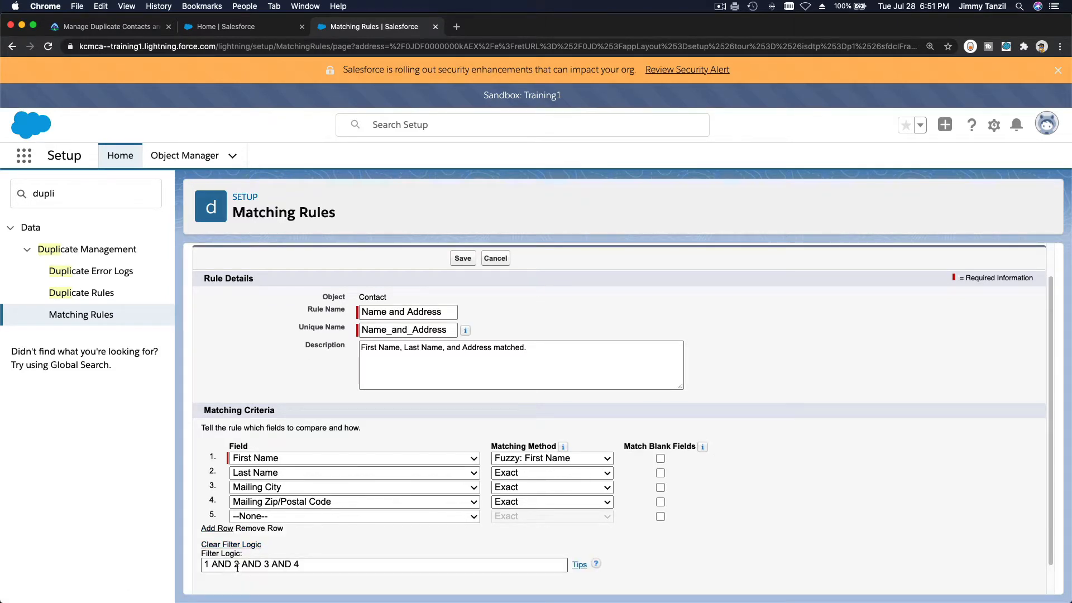
click(237, 567)
click(426, 531)
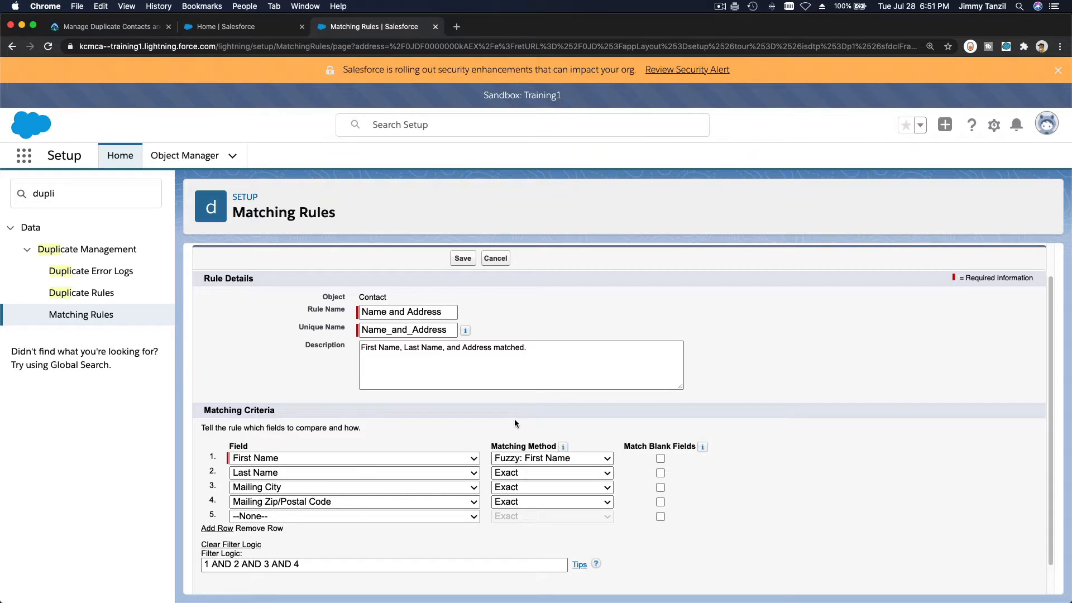
Read further down the Trailhead duplicate contacts lesson, then return to the Salesforce rule edit form
click(124, 26)
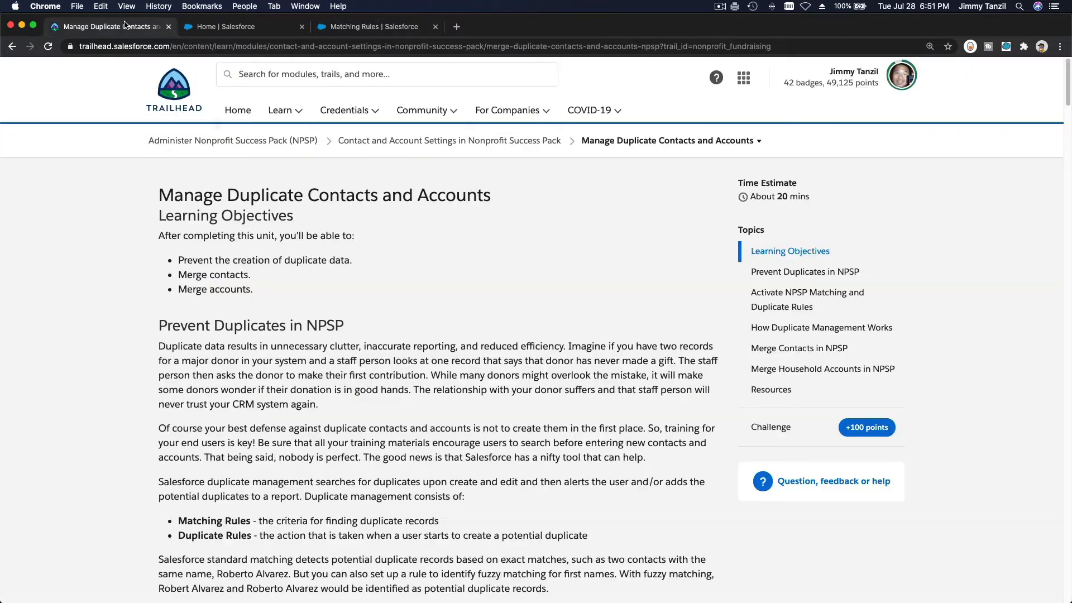
scroll(292, 202, down, 3)
scroll(292, 201, down, 15)
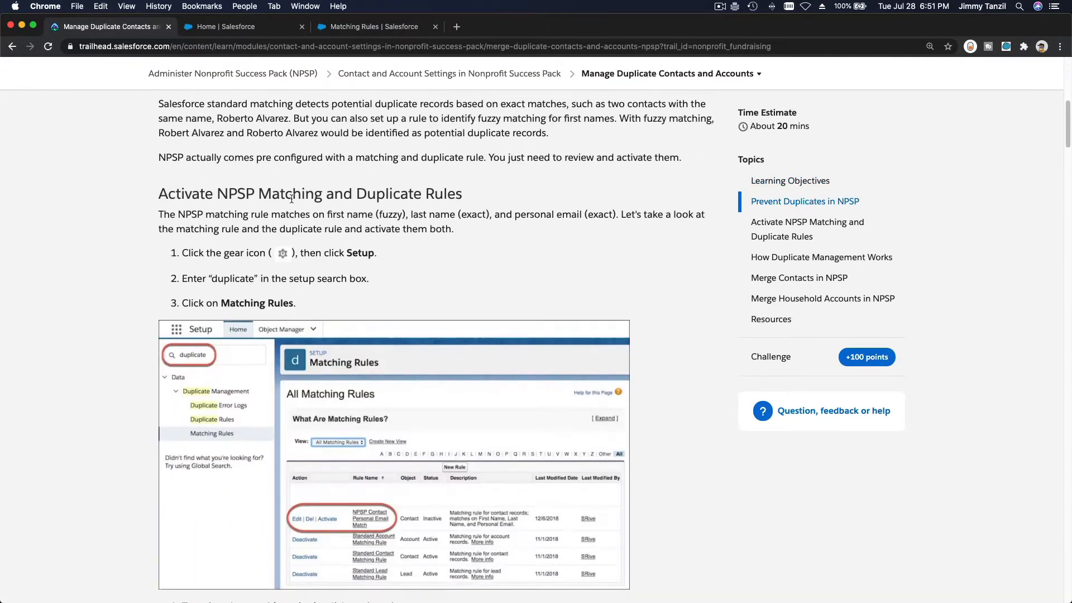
scroll(356, 329, down, 12)
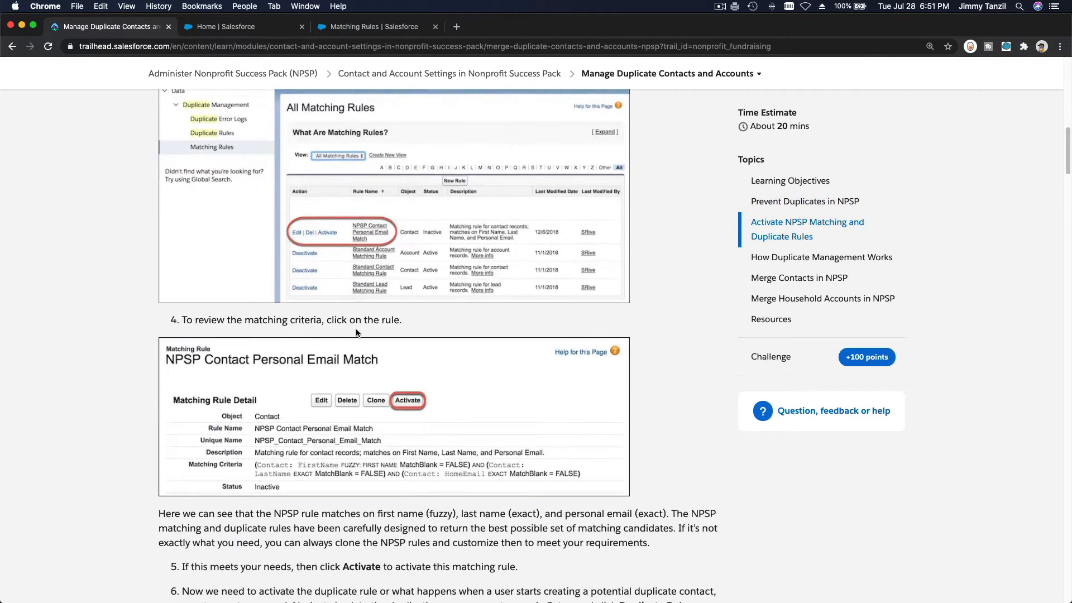
scroll(356, 329, down, 16)
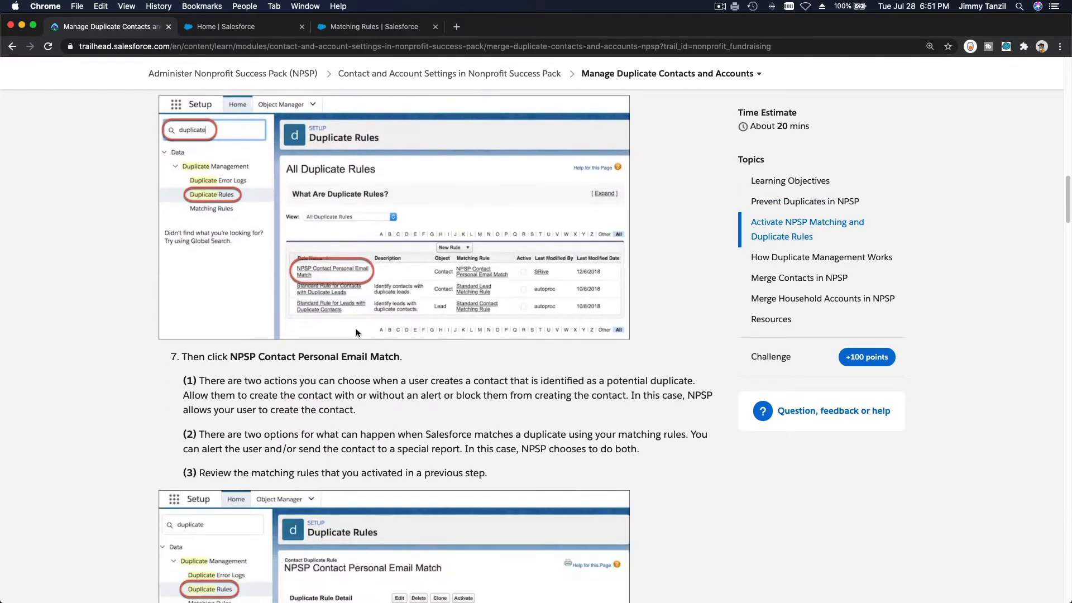
scroll(356, 332, down, 20)
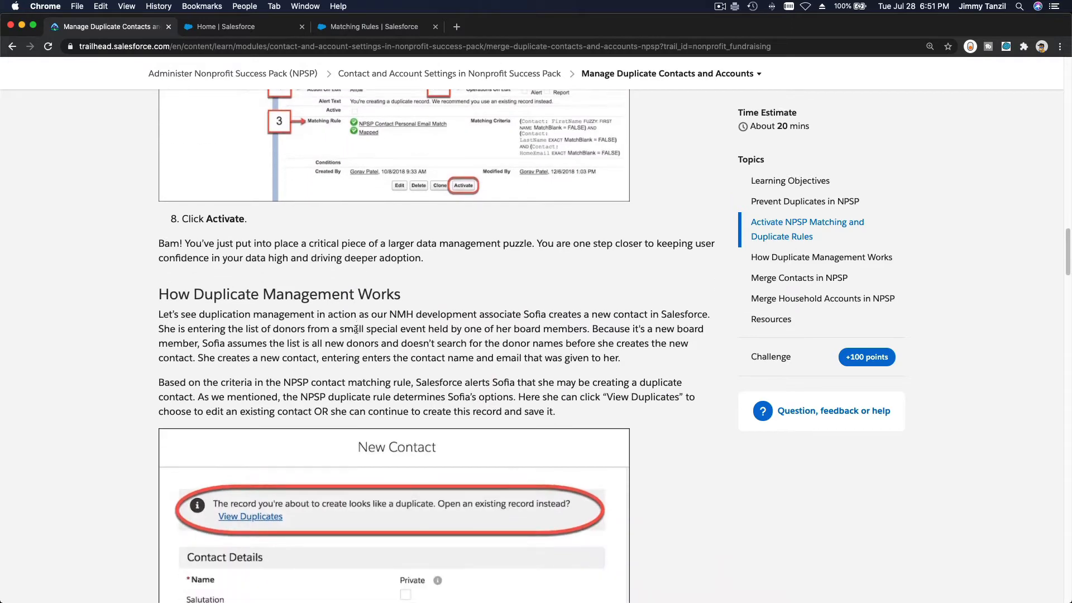
scroll(356, 331, down, 16)
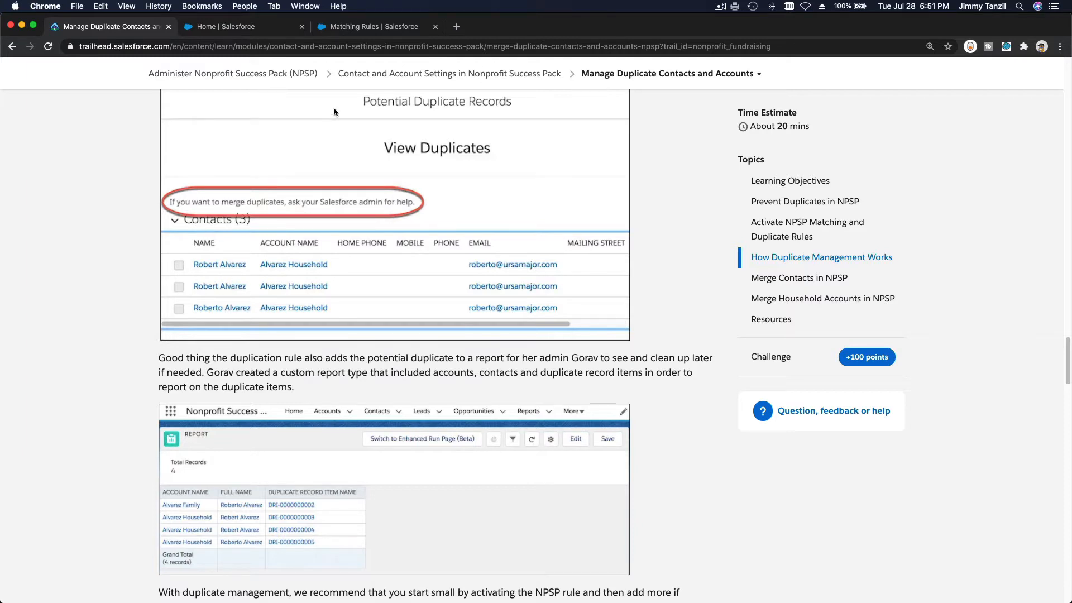
click(350, 28)
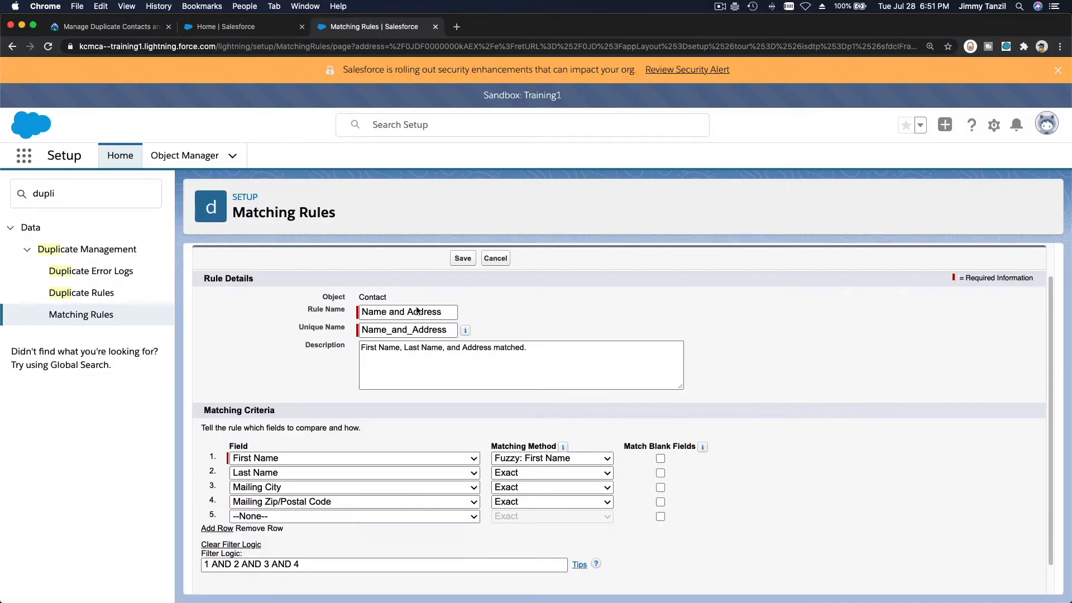
click(542, 459)
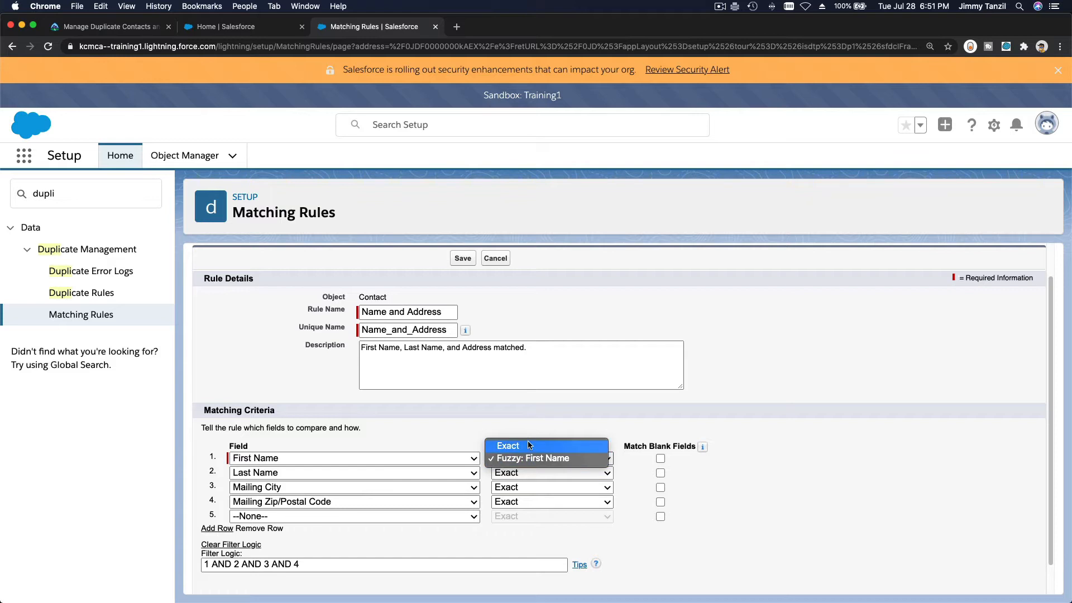
click(529, 410)
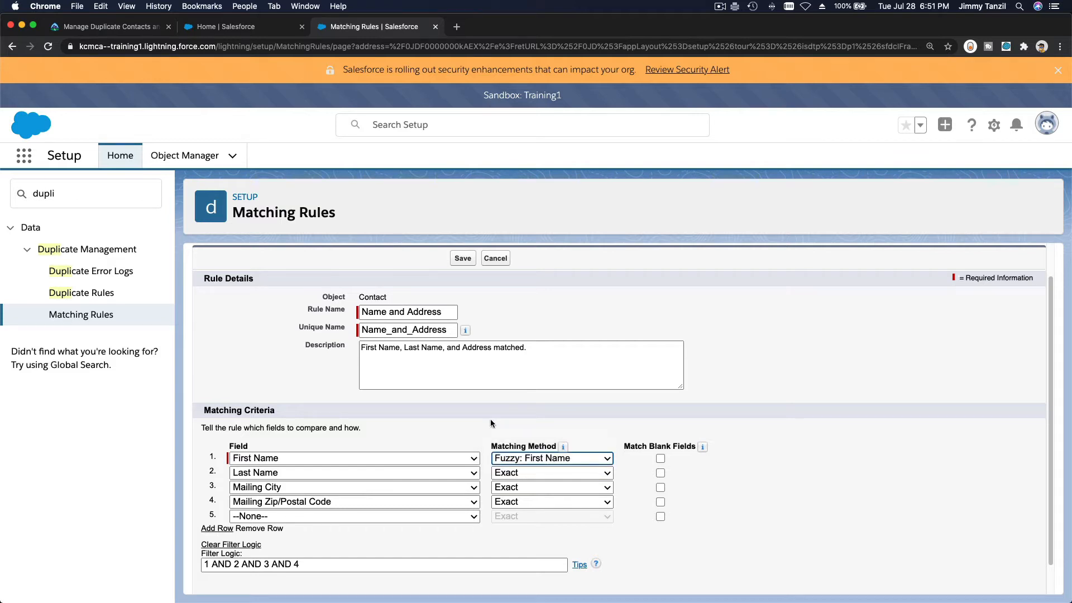
click(481, 457)
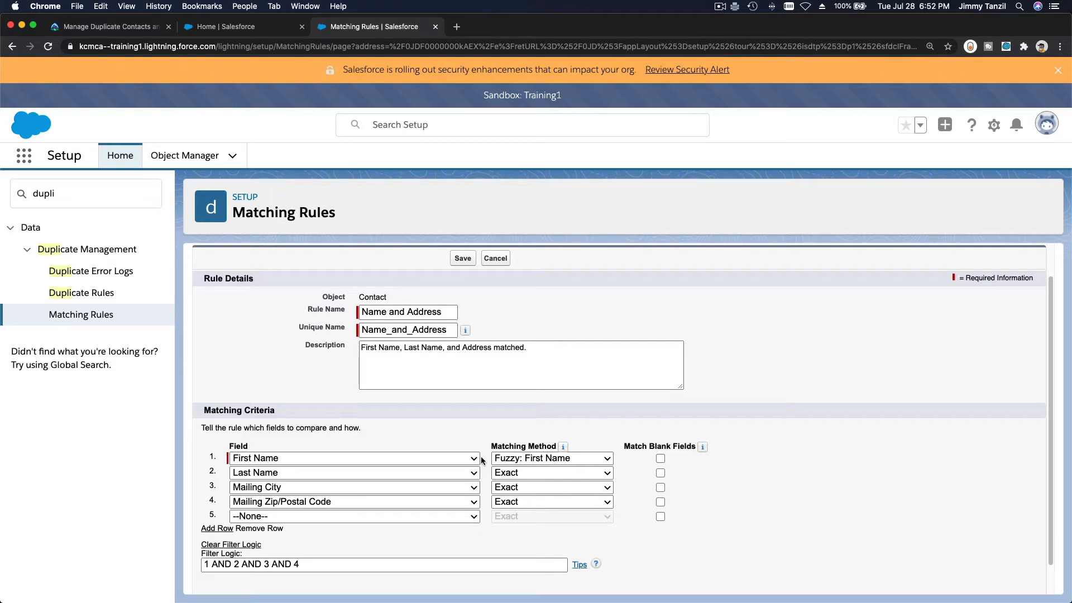
click(524, 474)
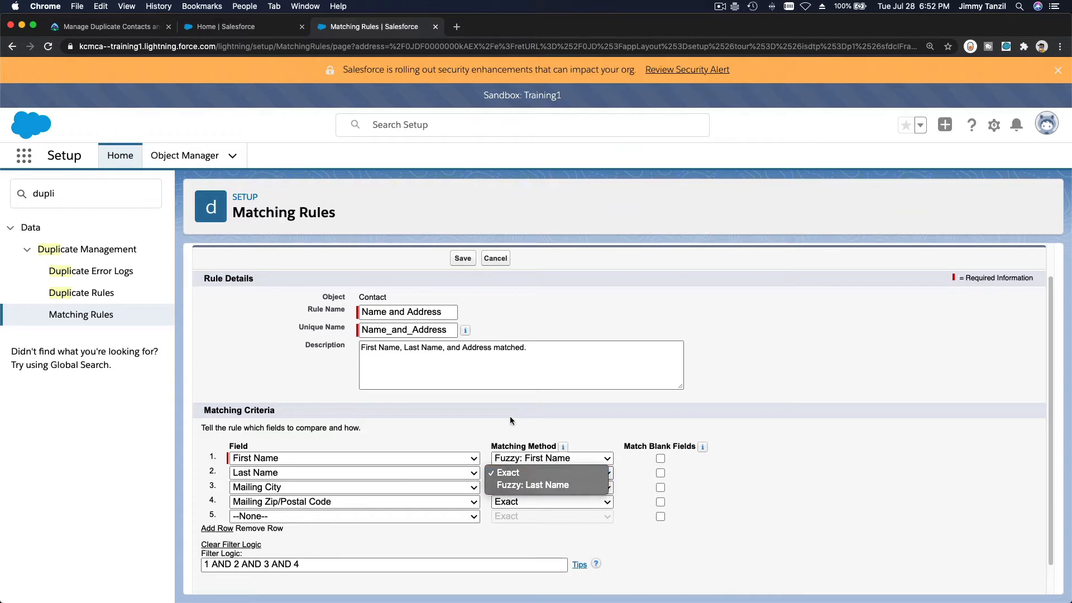
click(517, 473)
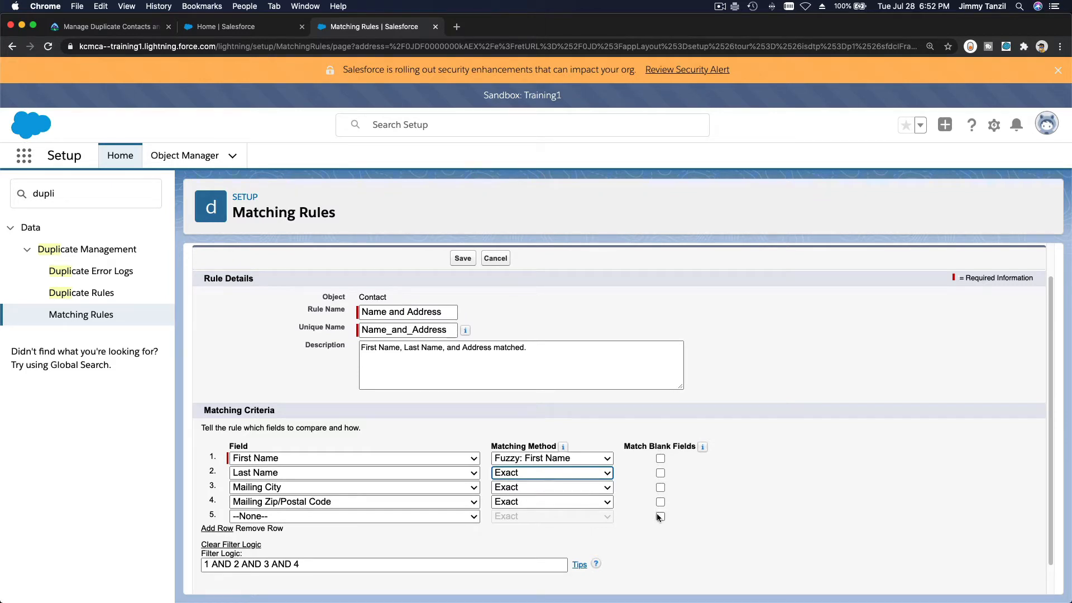
click(602, 412)
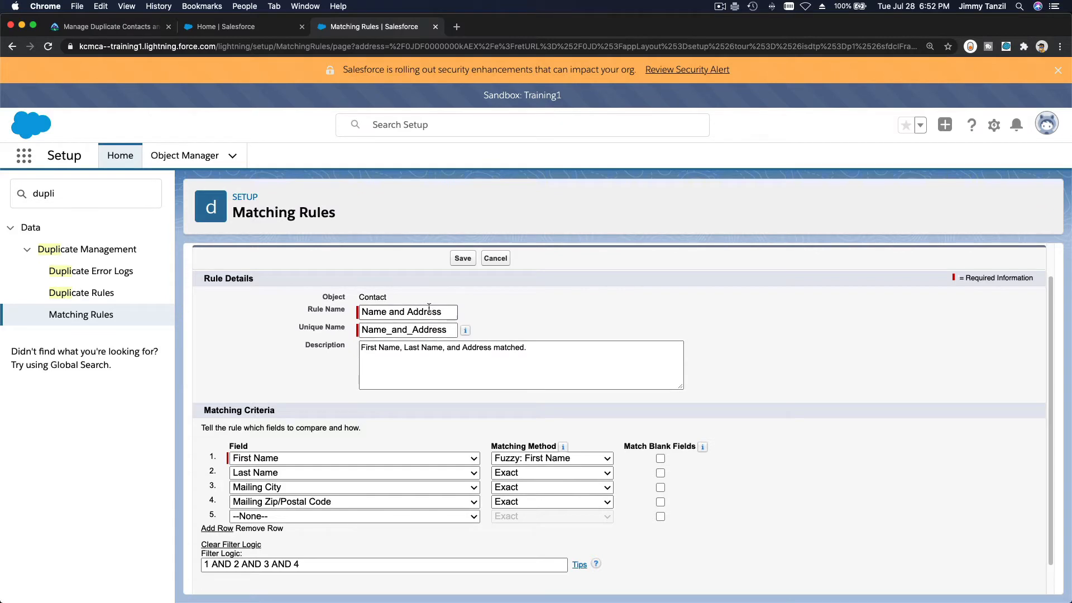
double_click(362, 314)
click(423, 315)
double_click(422, 314)
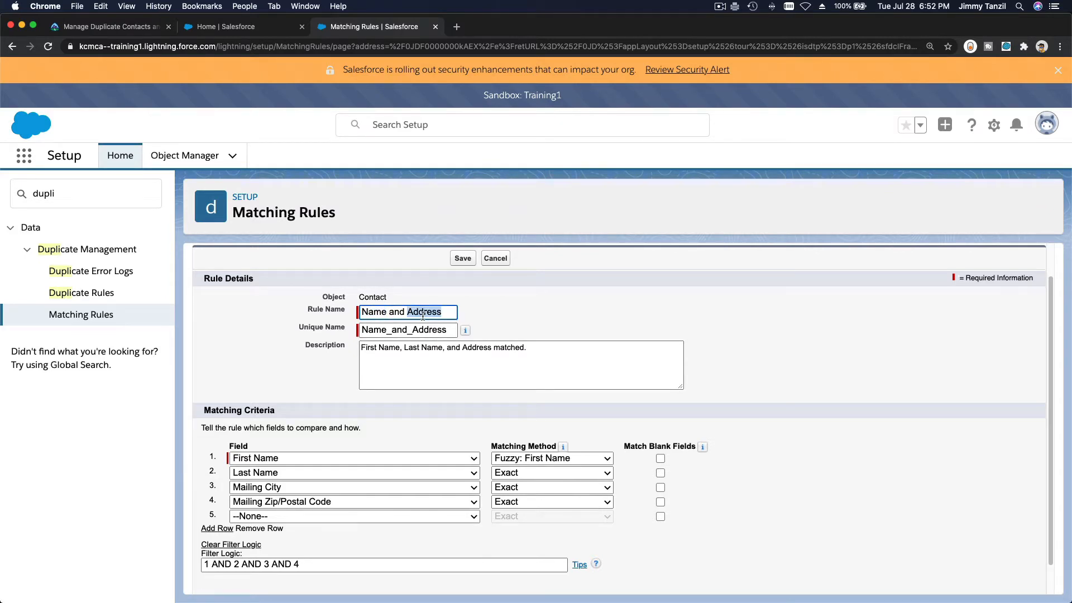
Save the edited Name and Address matching rule, activate it, and go back to the Matching Rules list
click(463, 258)
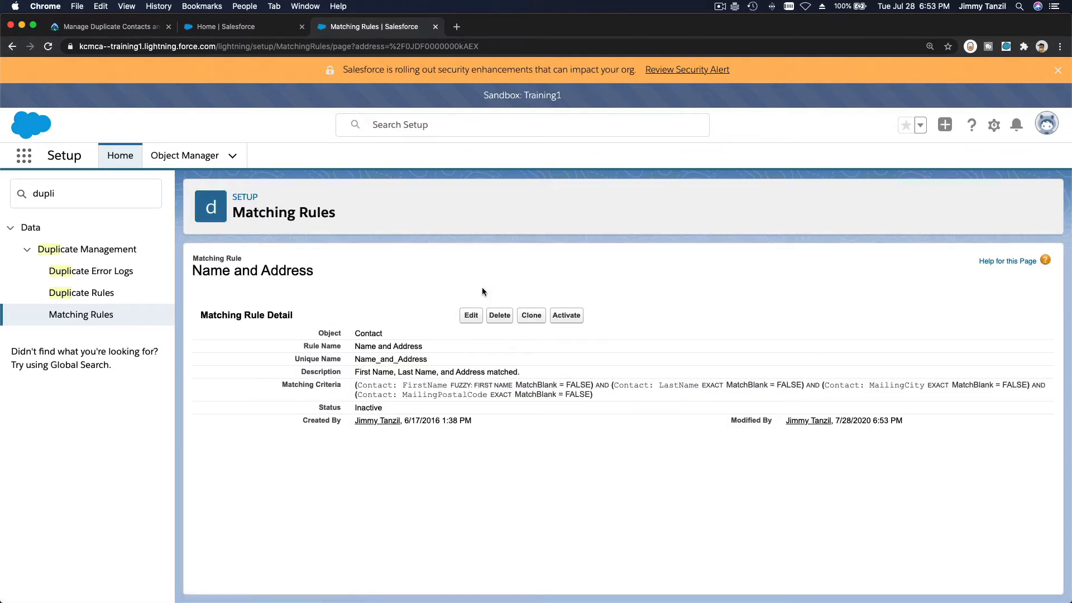
click(570, 316)
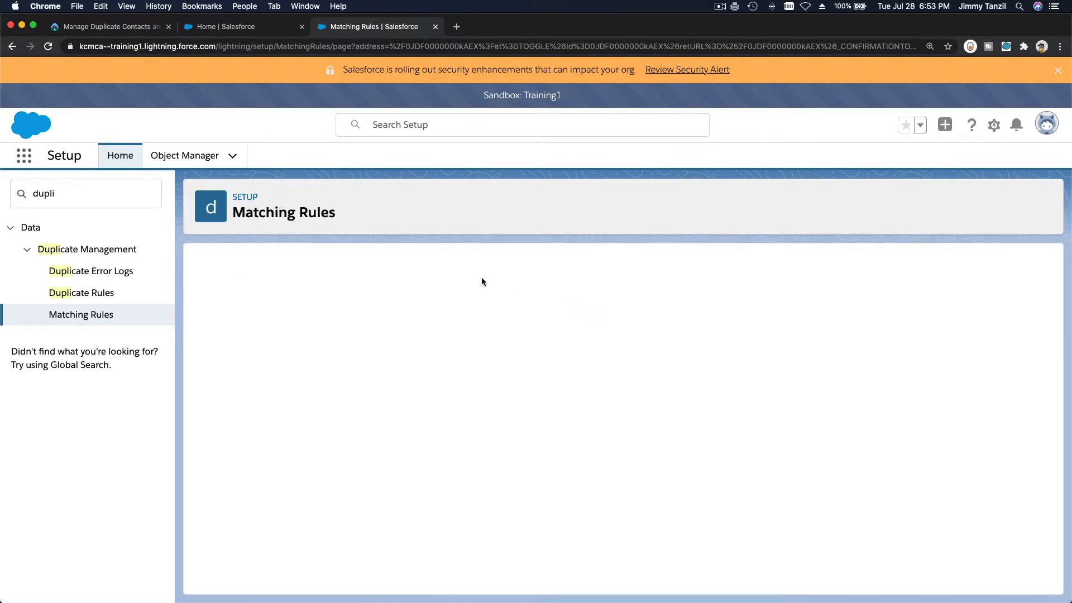
click(612, 452)
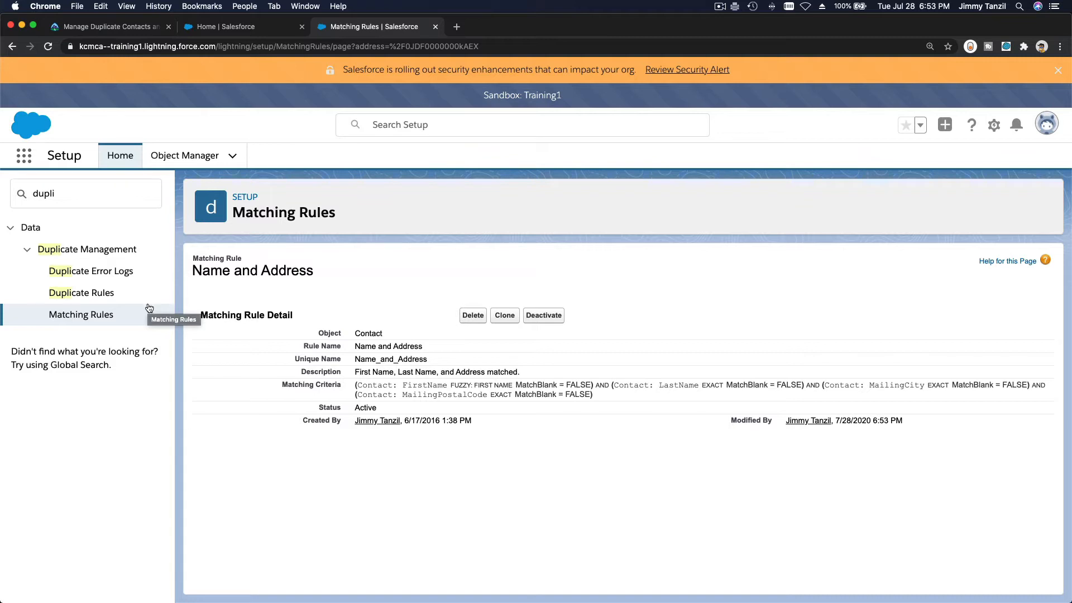
click(106, 314)
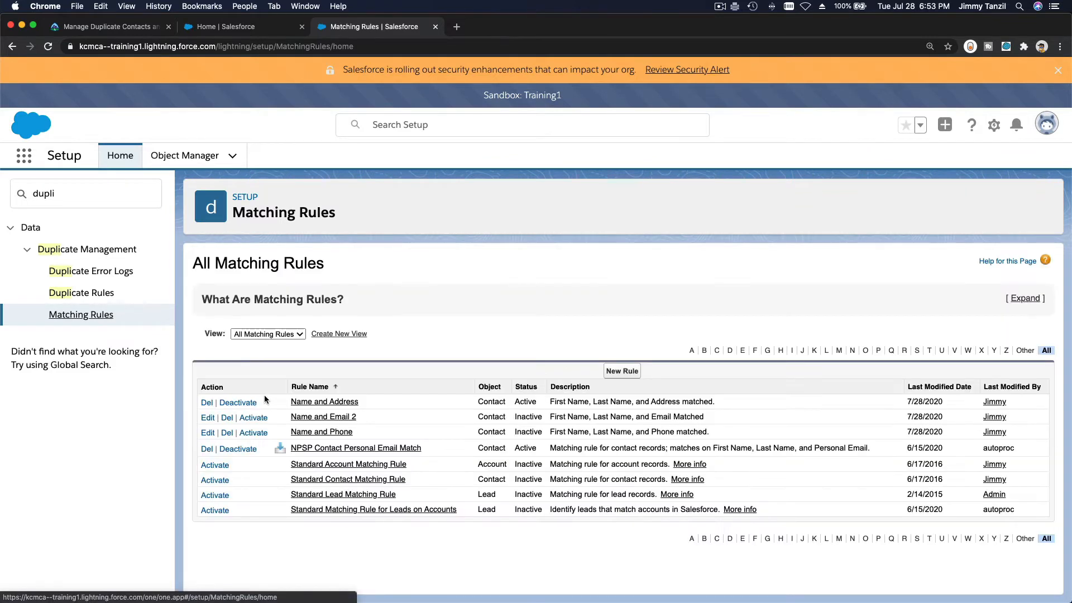
Resave the Name and Email 2 matching rule, activate it, and go back to the Matching Rules list
click(205, 417)
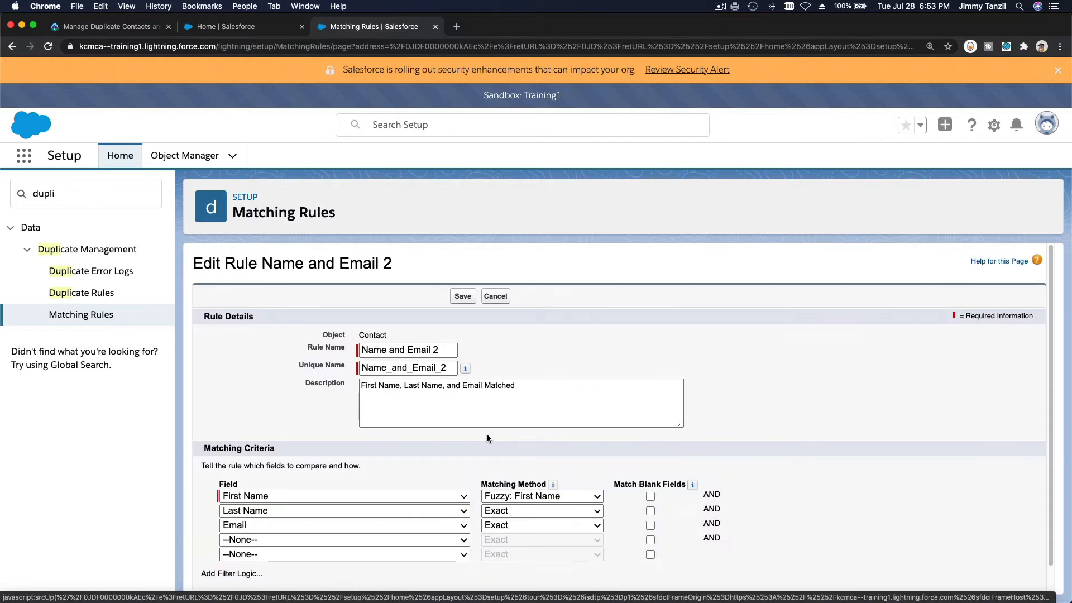
scroll(487, 435, down, 1)
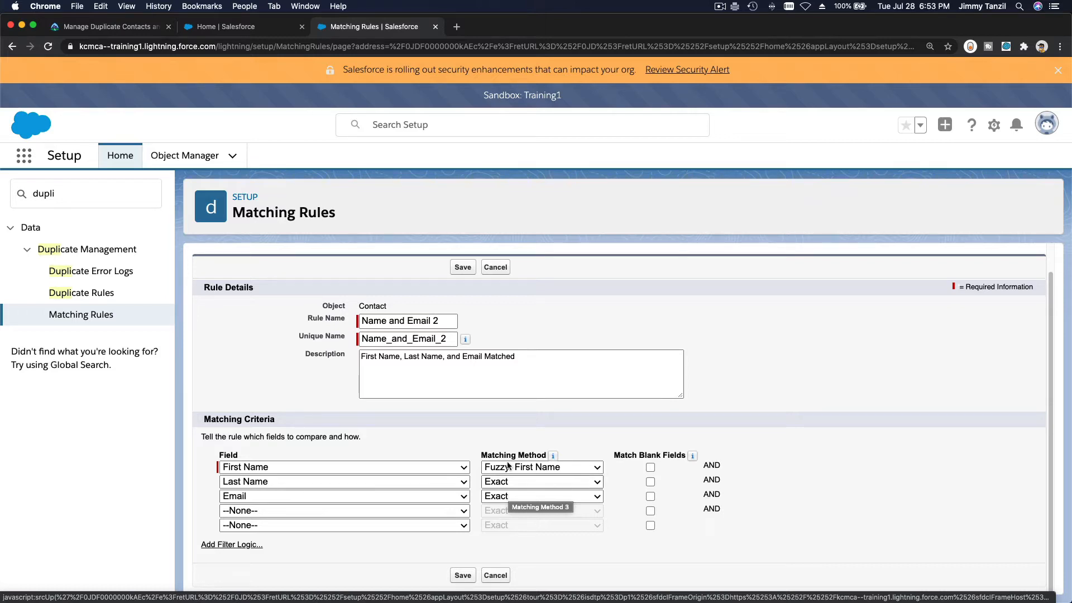
click(463, 267)
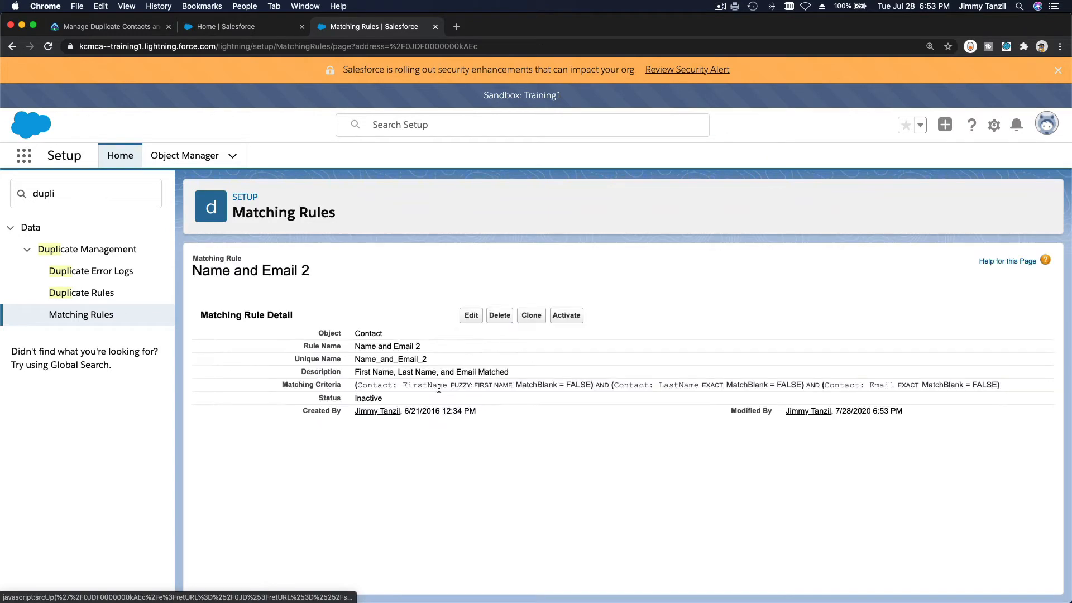
click(567, 316)
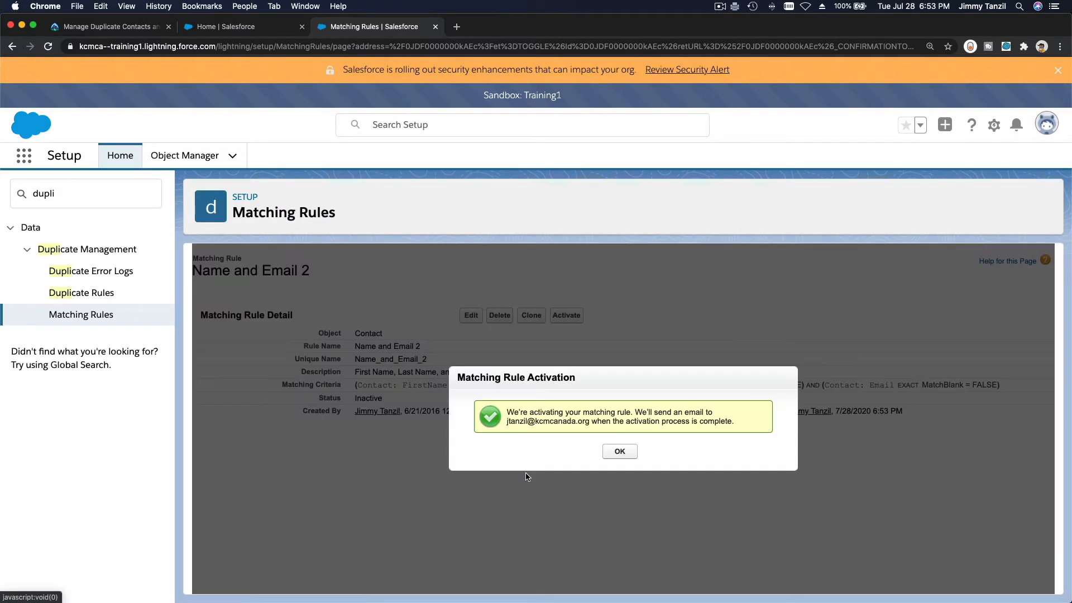
click(626, 452)
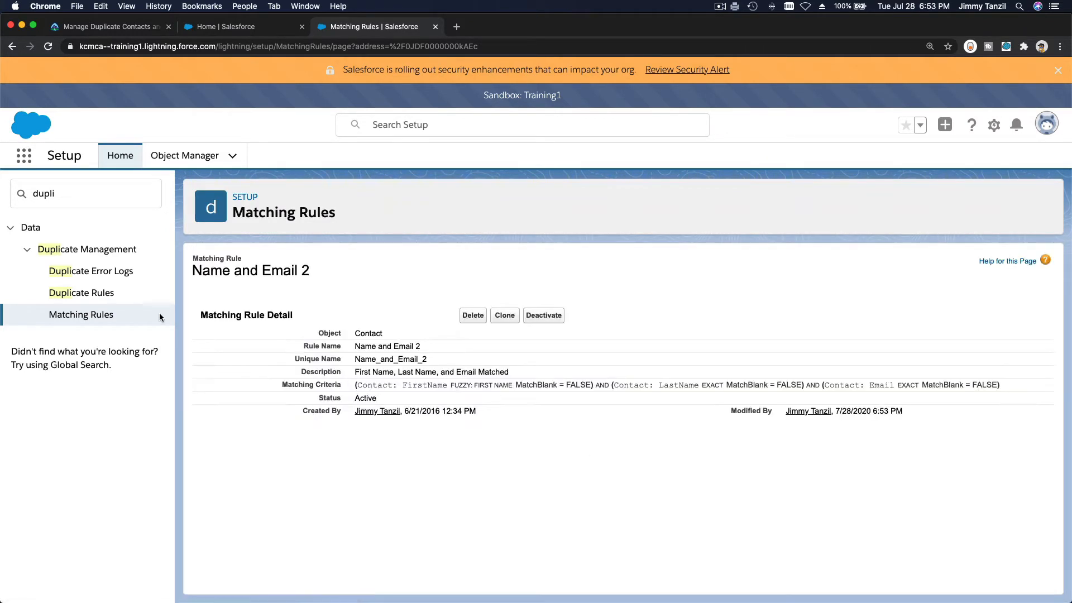
click(100, 315)
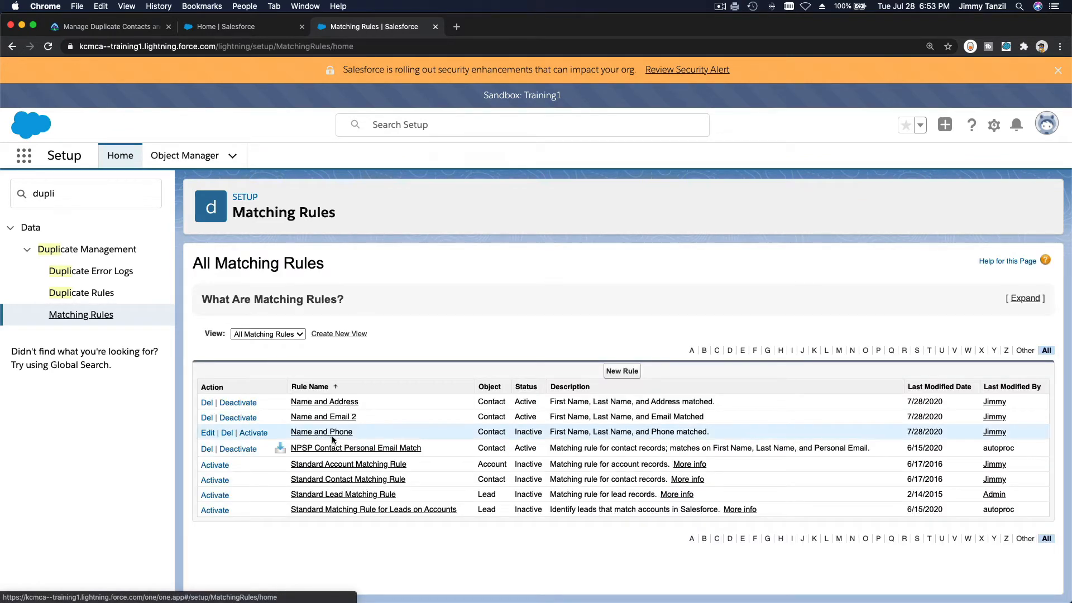
Save the Name and Phone matching rule without changes and go to the Duplicate Rules list
click(207, 432)
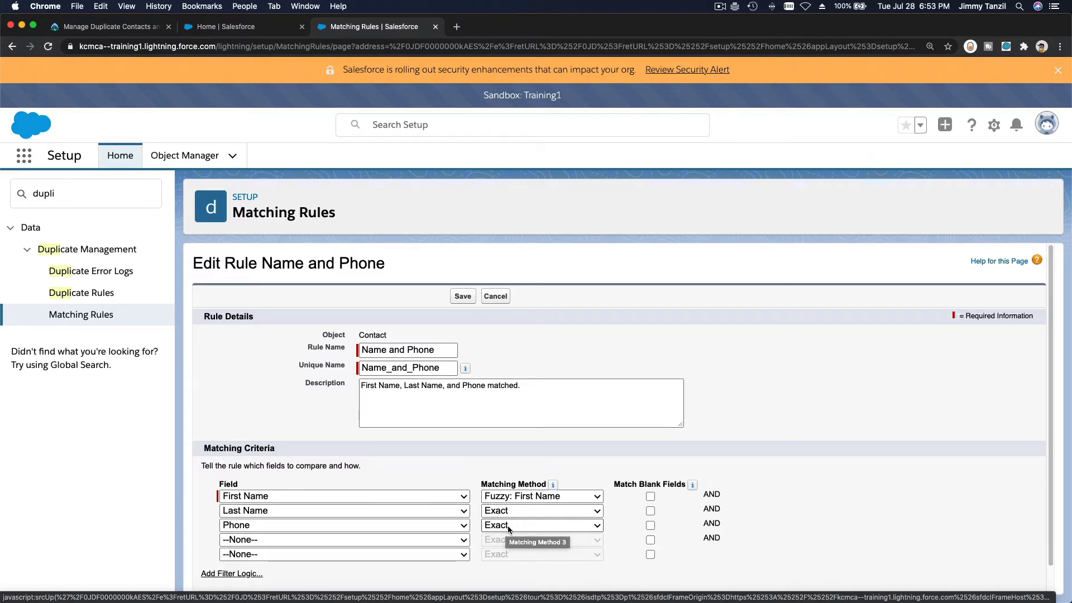
click(456, 300)
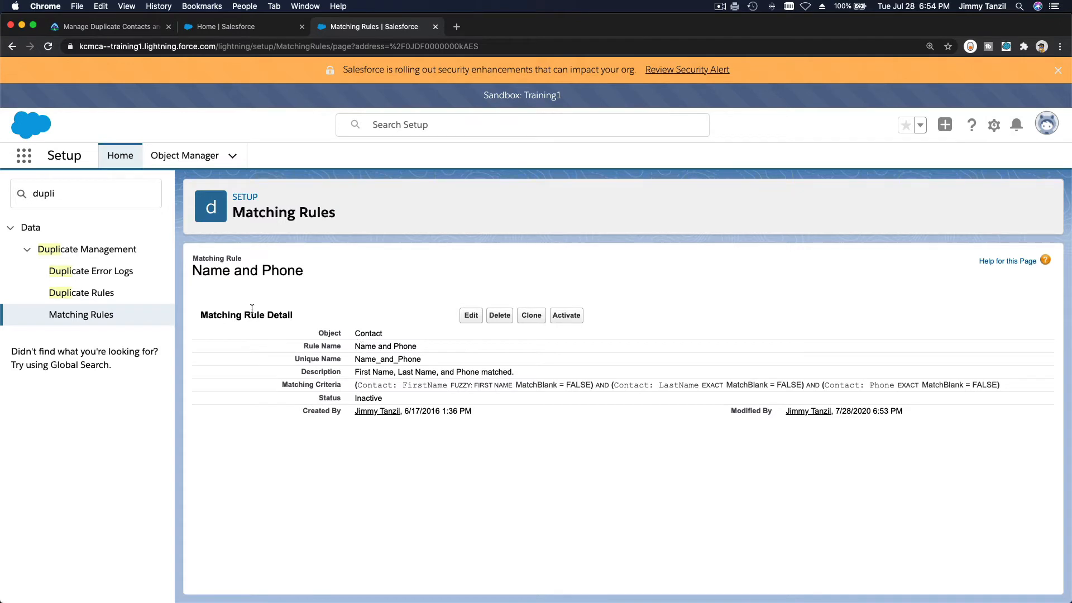
click(105, 297)
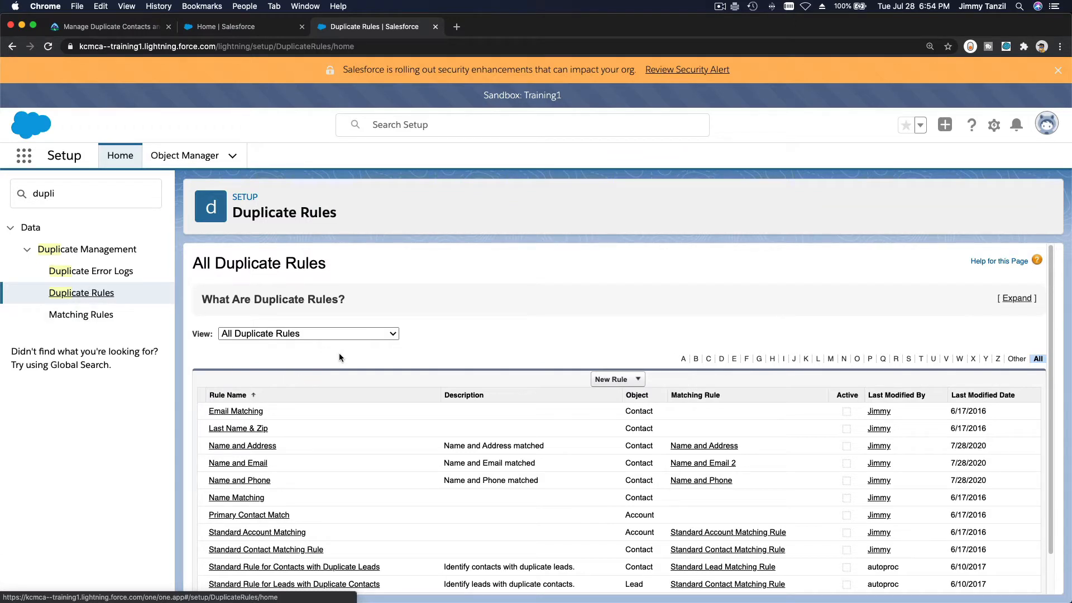
Open the Name and Address contact duplicate rule and start editing it
scroll(374, 401, down, 2)
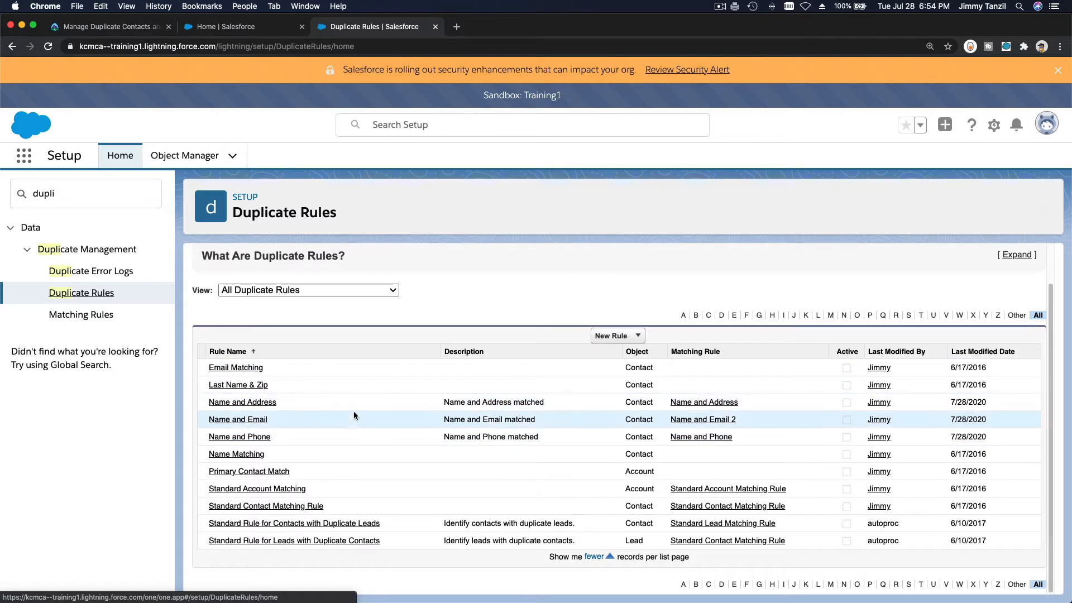
click(272, 404)
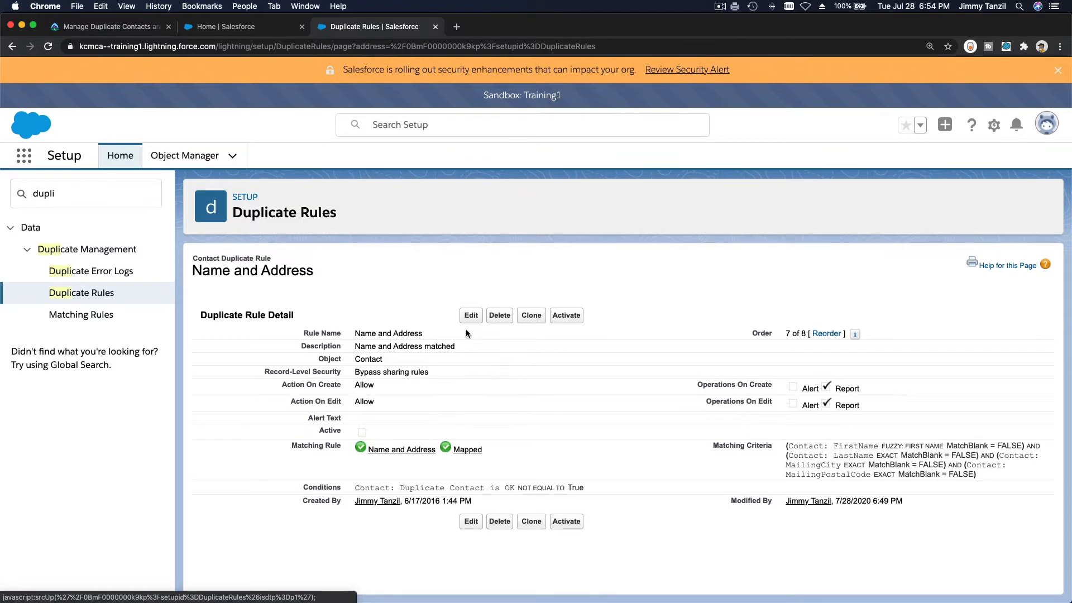
click(470, 316)
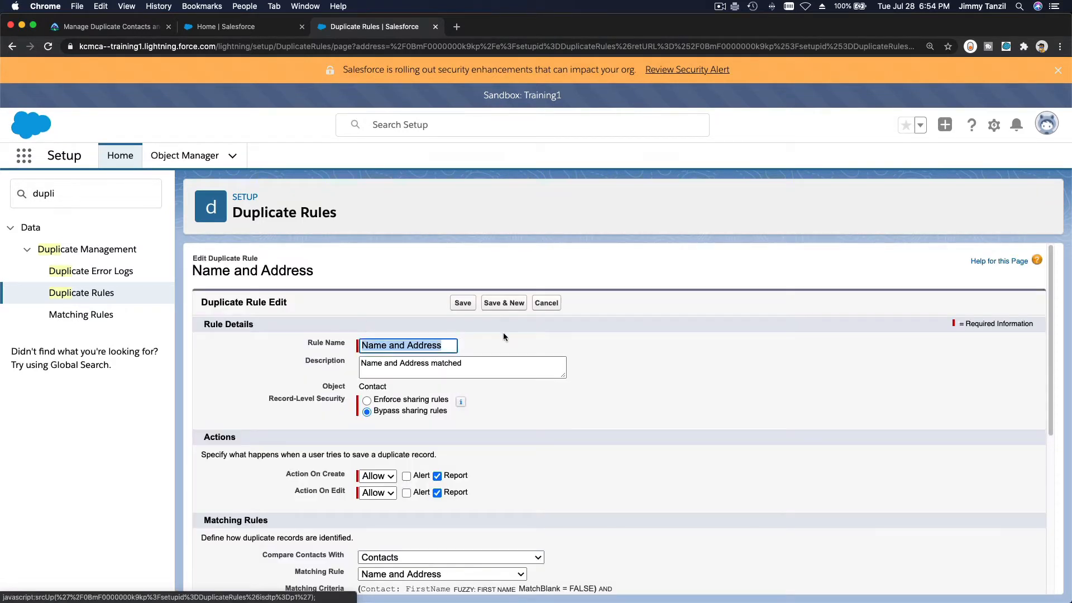
Bring up the Name and Address rule's edit form and scroll through its settings
click(503, 334)
scroll(389, 377, down, 1)
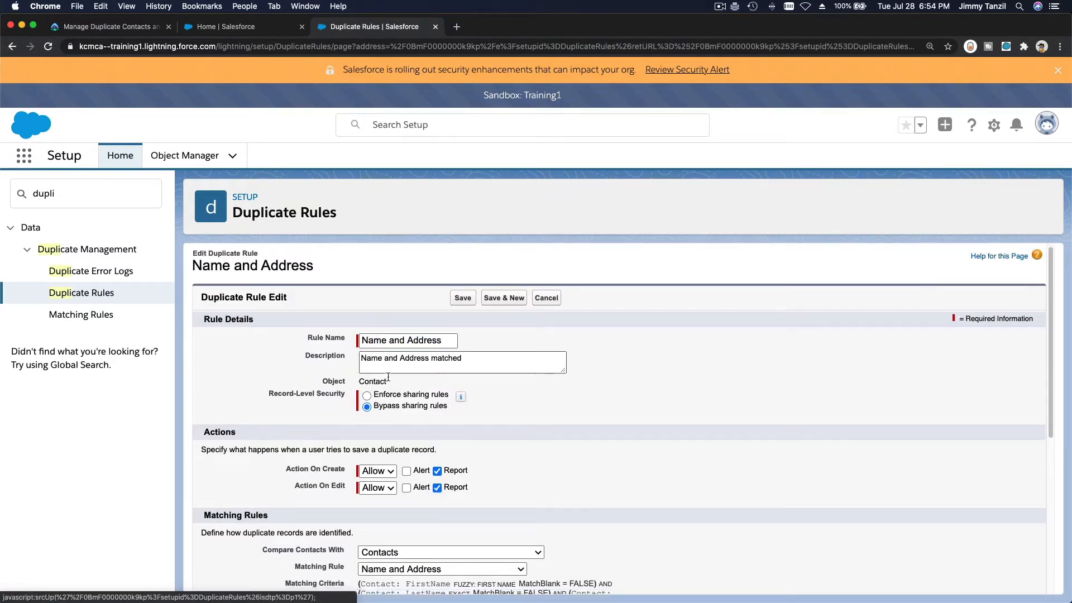
scroll(388, 377, down, 3)
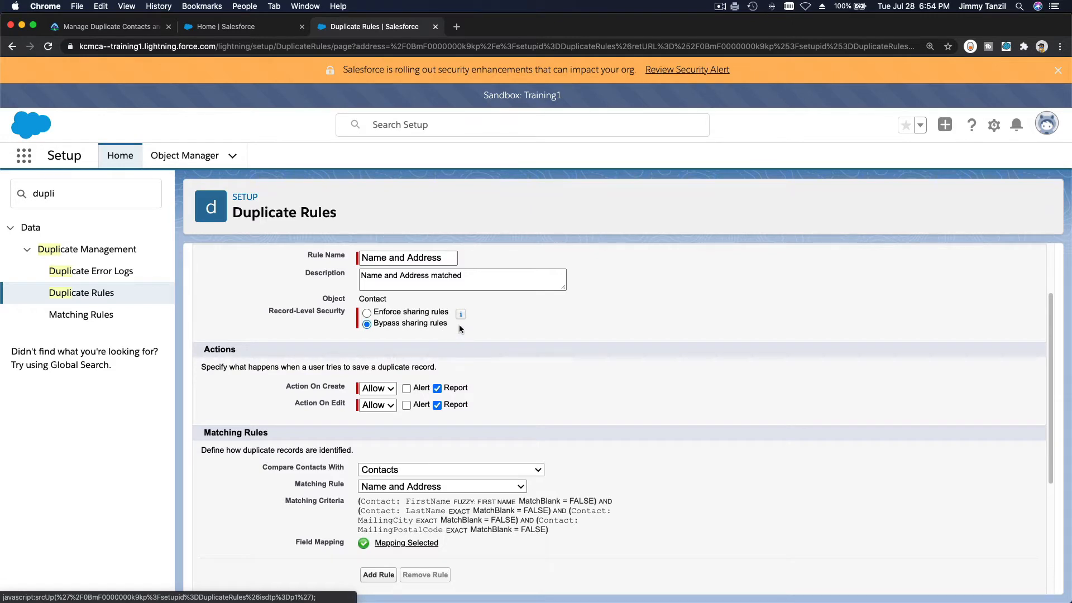
mouse_move(462, 320)
scroll(461, 321, up, 3)
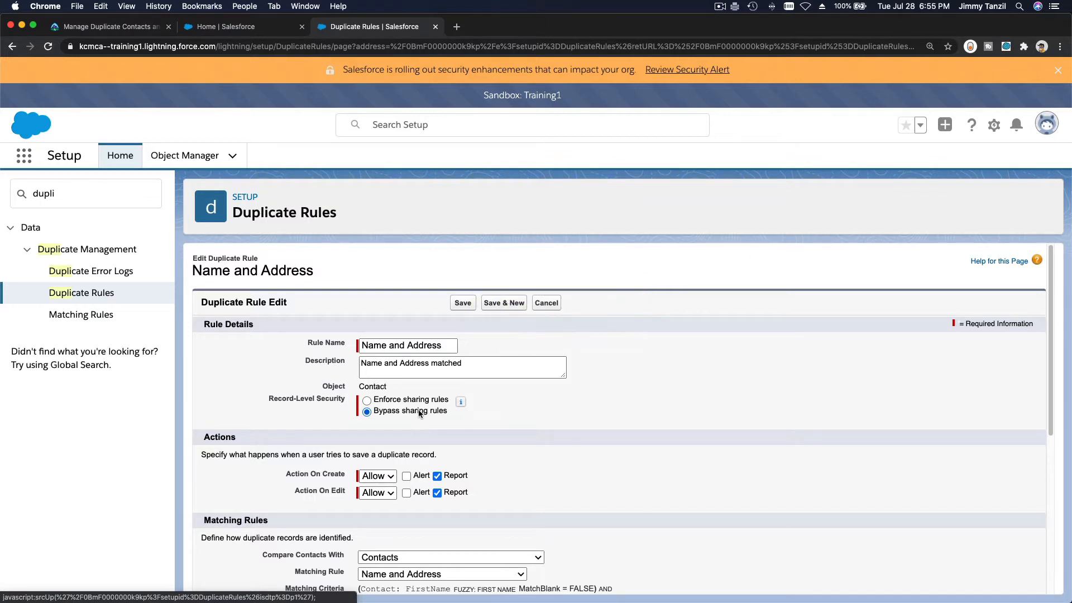
scroll(418, 412, down, 5)
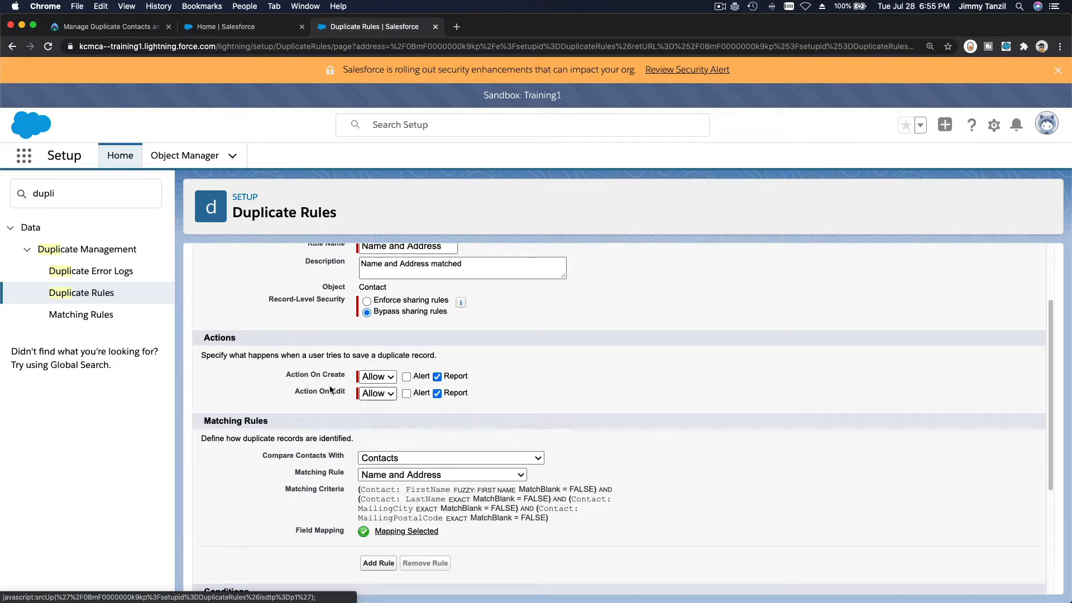
Set Action On Create and Action On Edit to Block, then cancel without saving
click(382, 382)
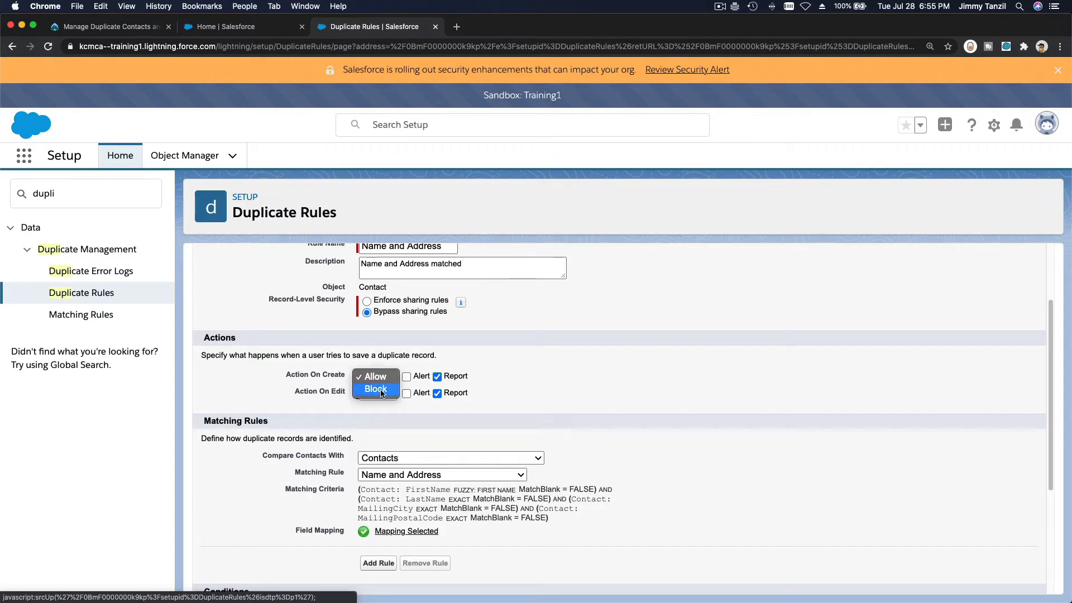
click(381, 390)
click(384, 396)
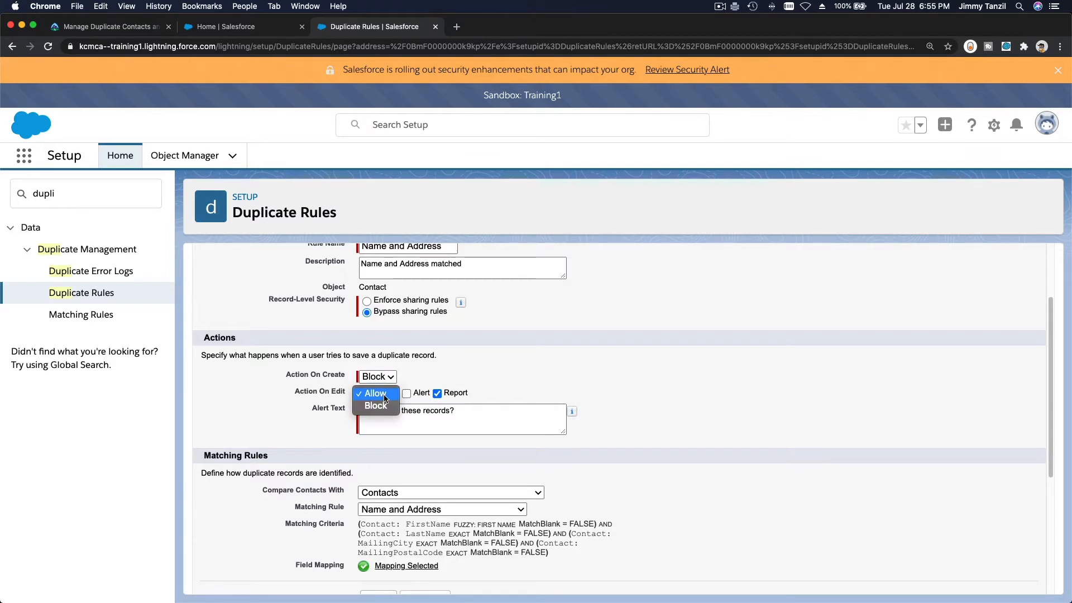
click(384, 406)
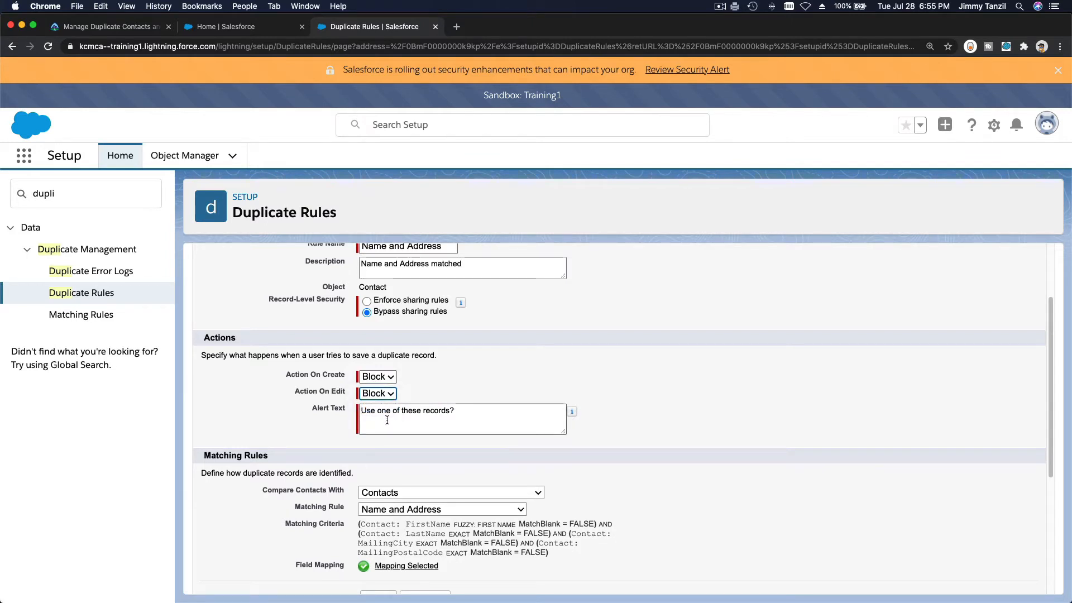
scroll(421, 419, up, 2)
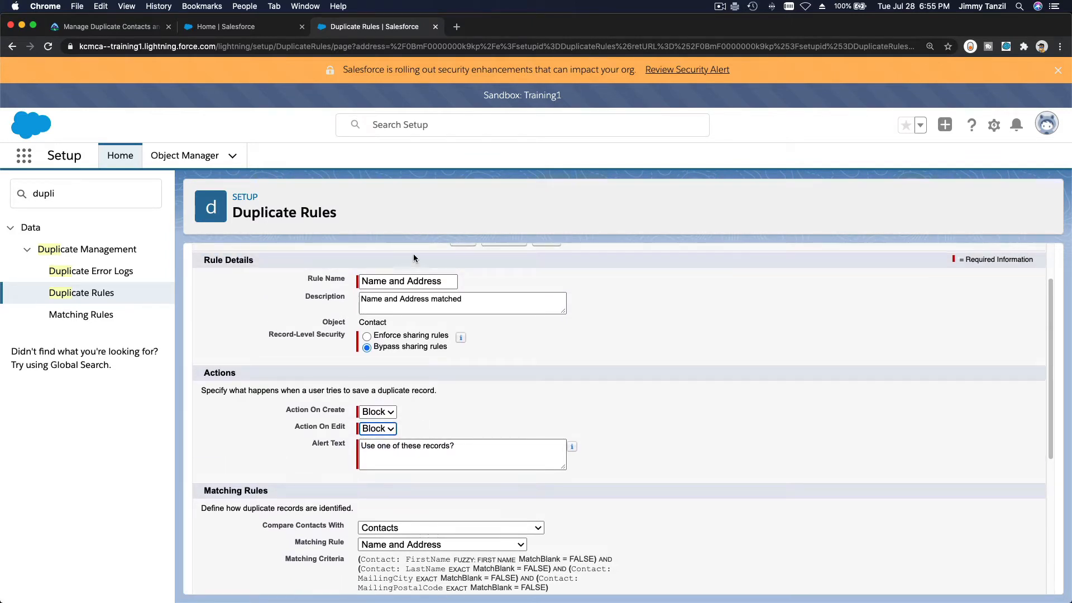
scroll(413, 291, down, 2)
scroll(422, 324, up, 4)
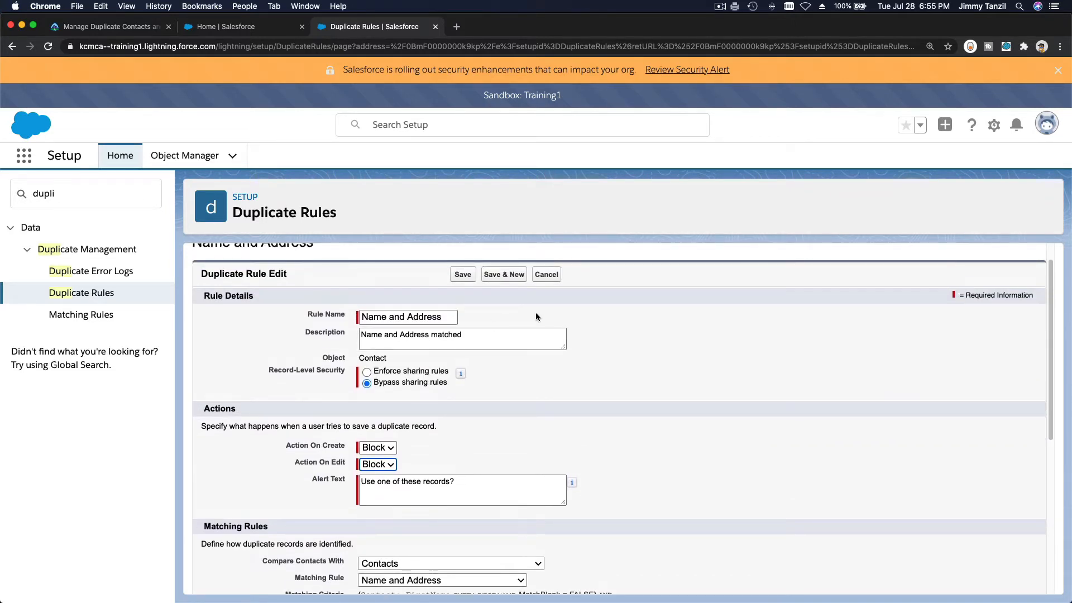
click(546, 278)
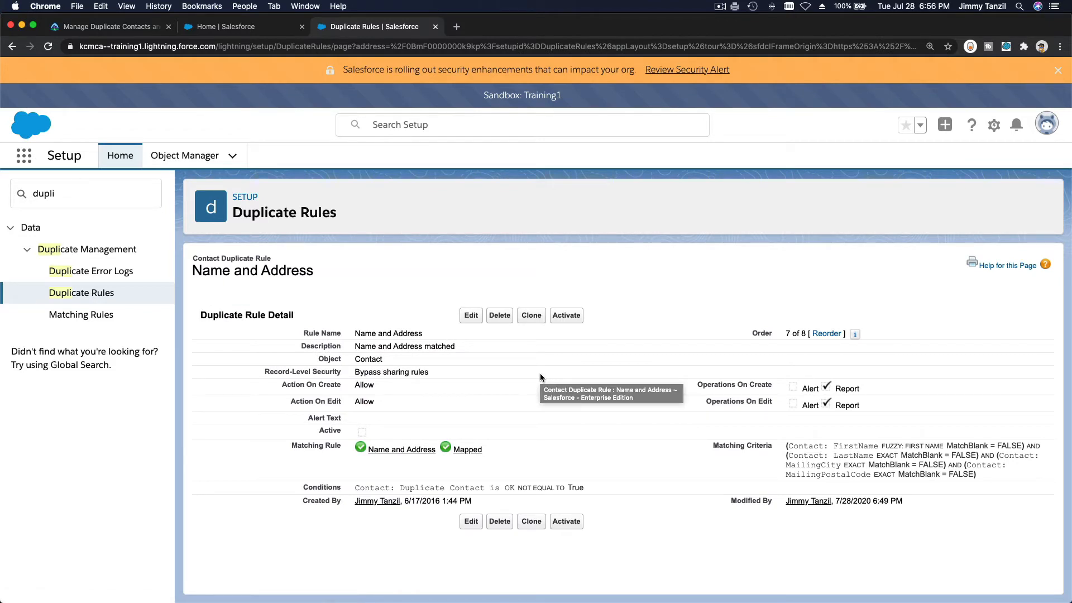
Edit the Name and Address rule, choosing Block for both Action On Create and Action On Edit
click(472, 316)
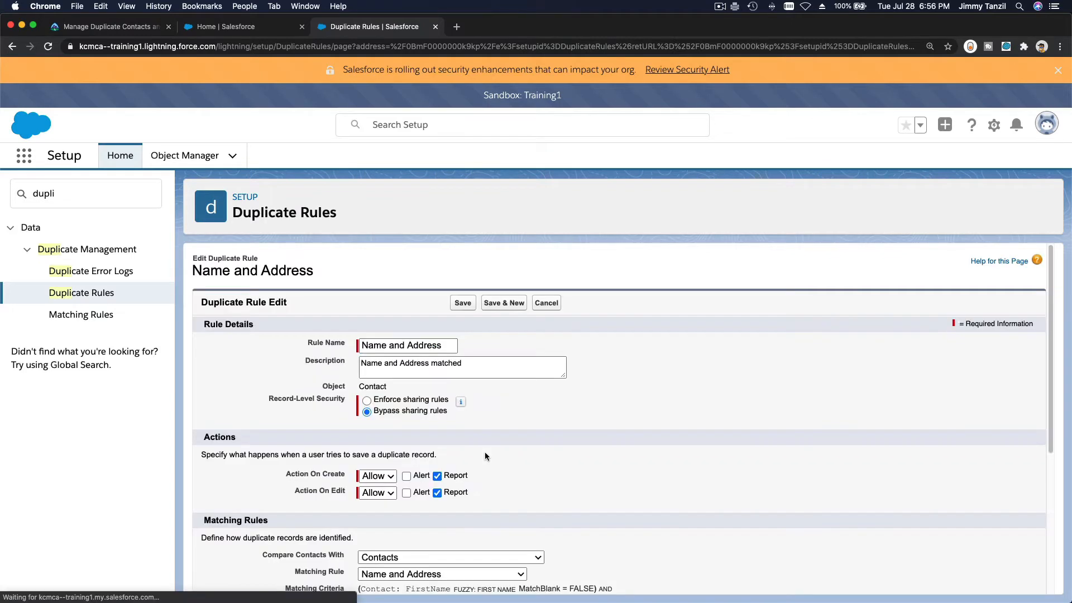
scroll(485, 451, down, 5)
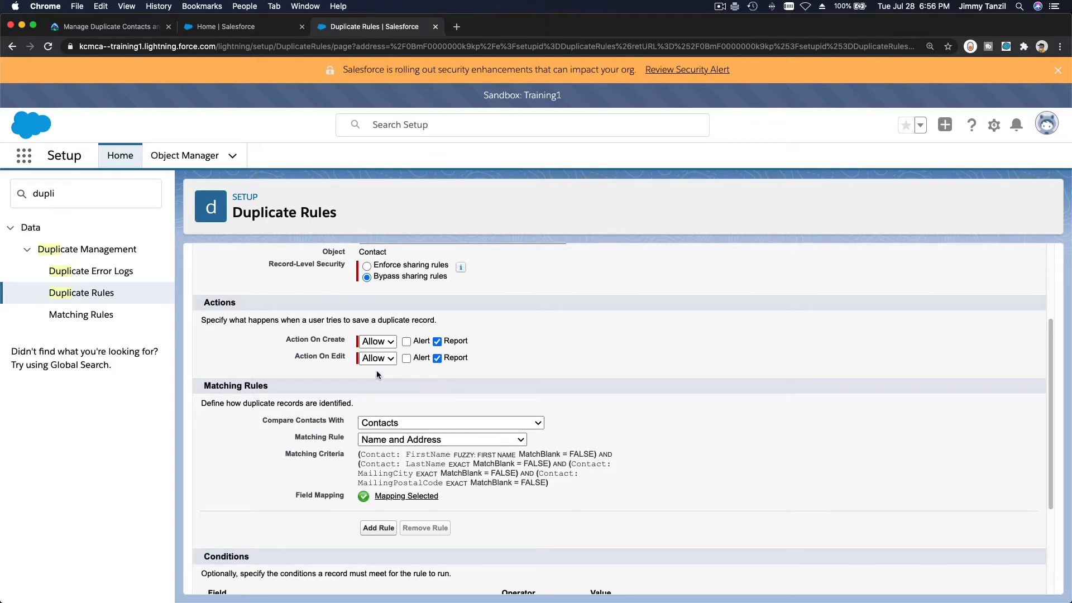
click(381, 342)
click(383, 353)
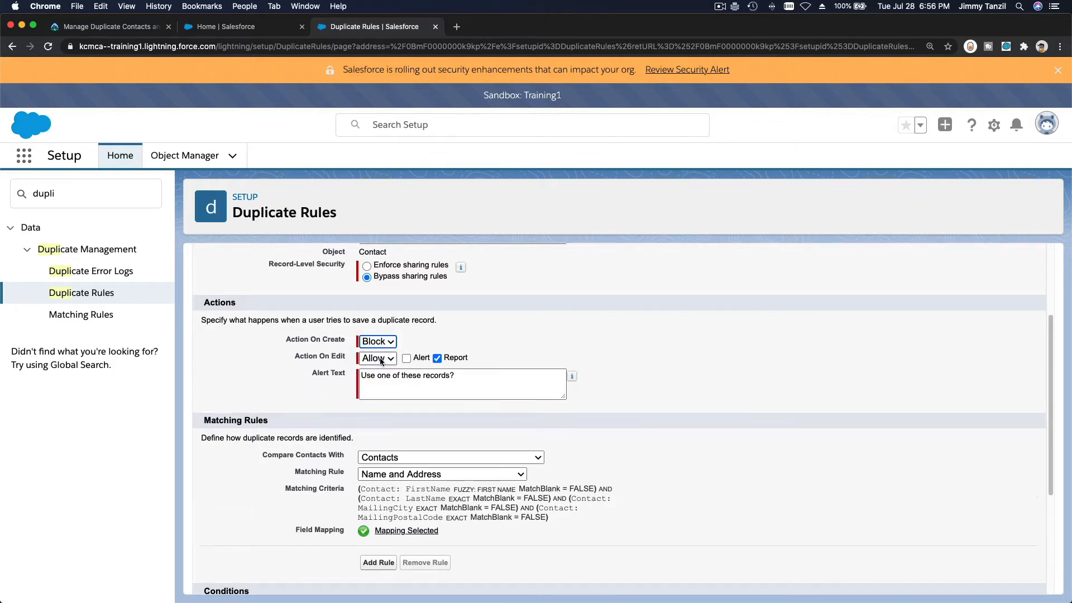
click(381, 359)
click(382, 370)
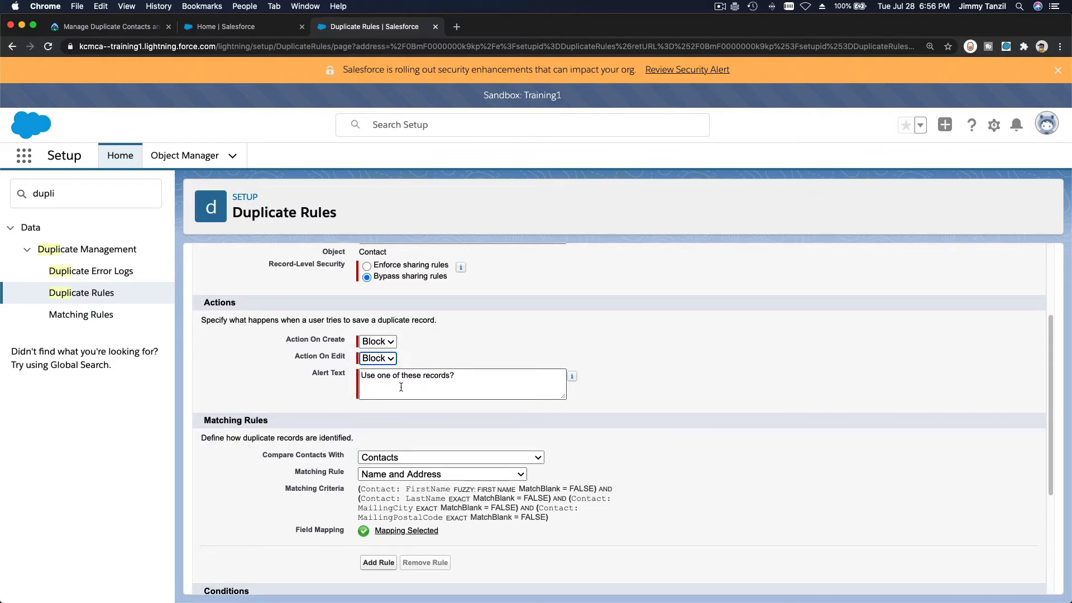
click(401, 387)
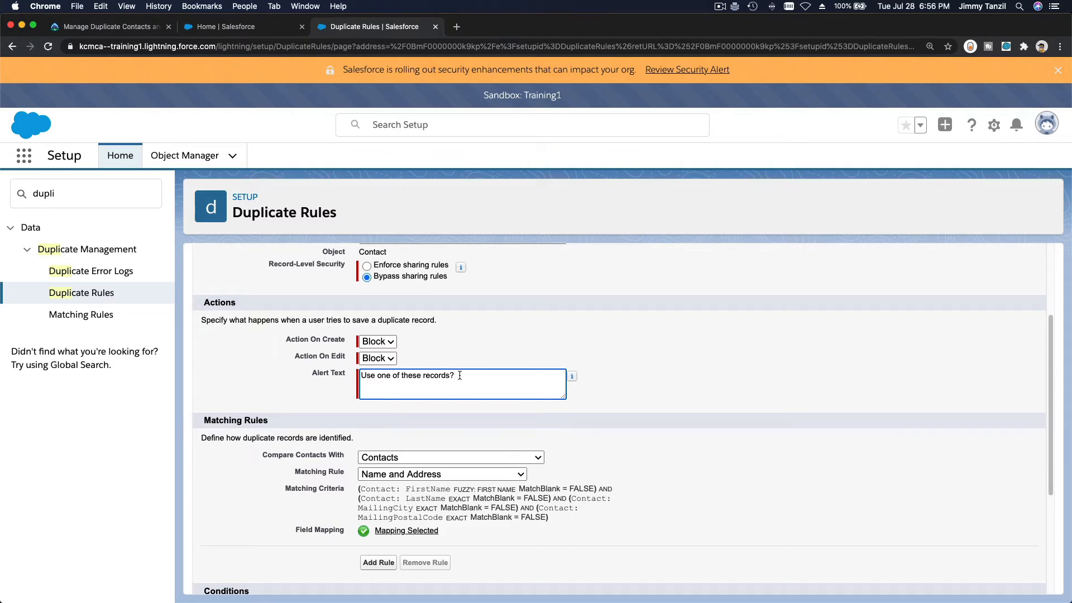
scroll(459, 375, down, 2)
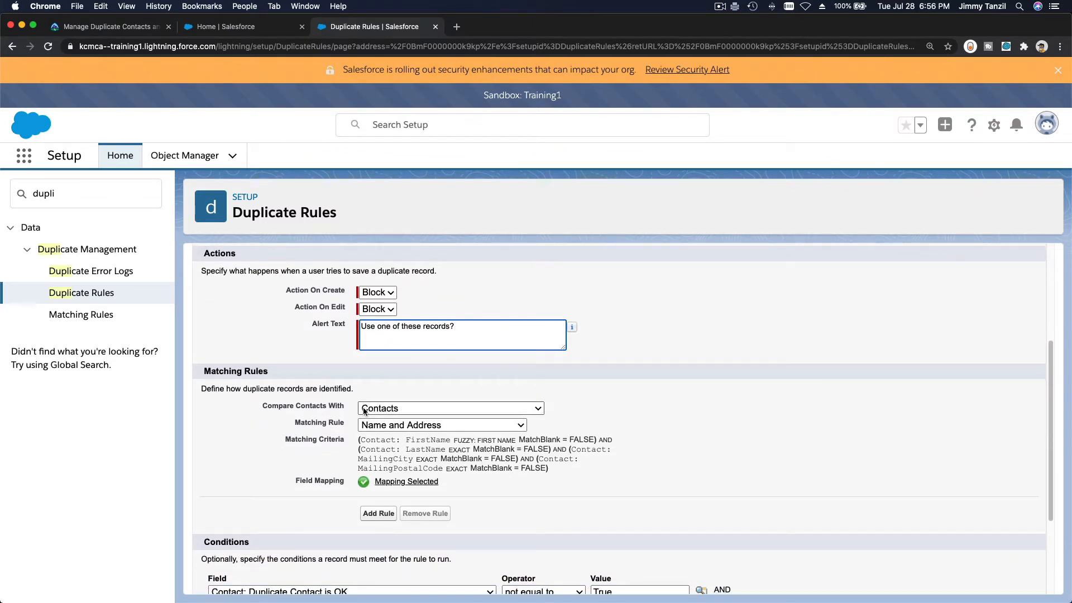
click(395, 408)
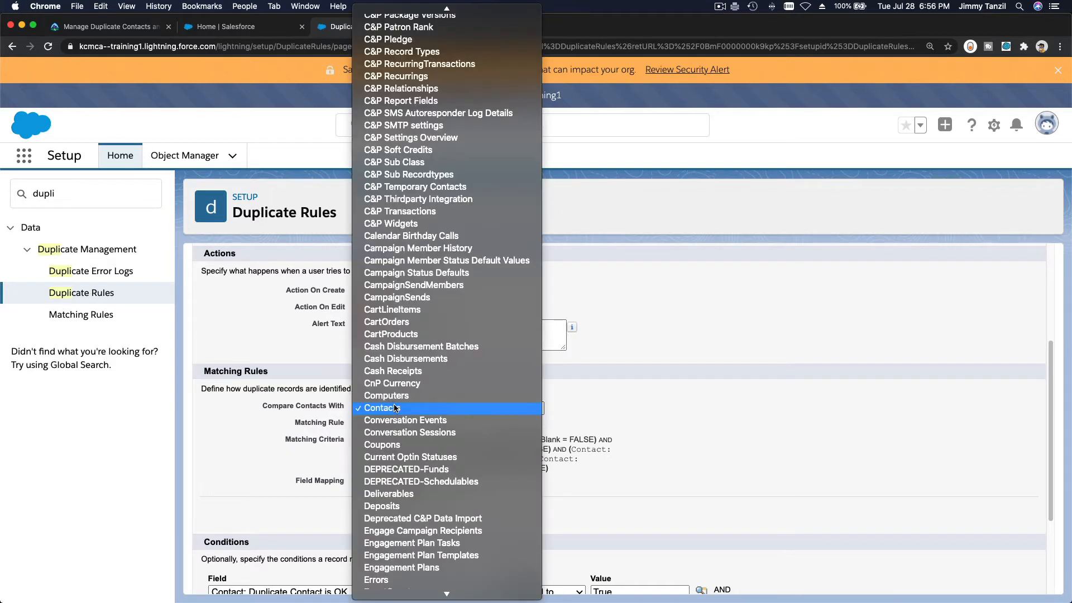
click(394, 409)
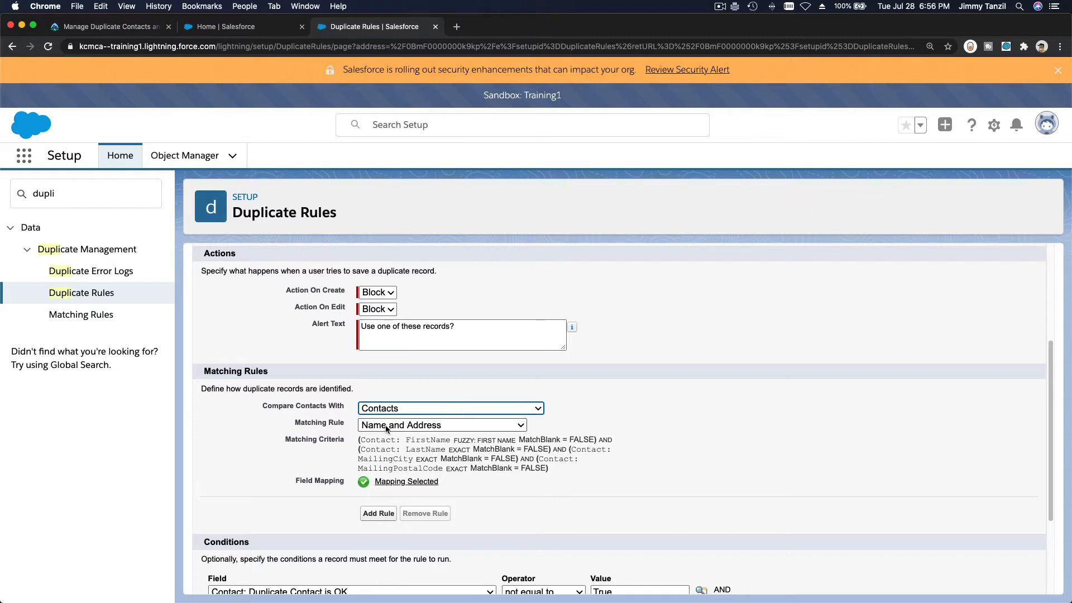
scroll(384, 427, down, 2)
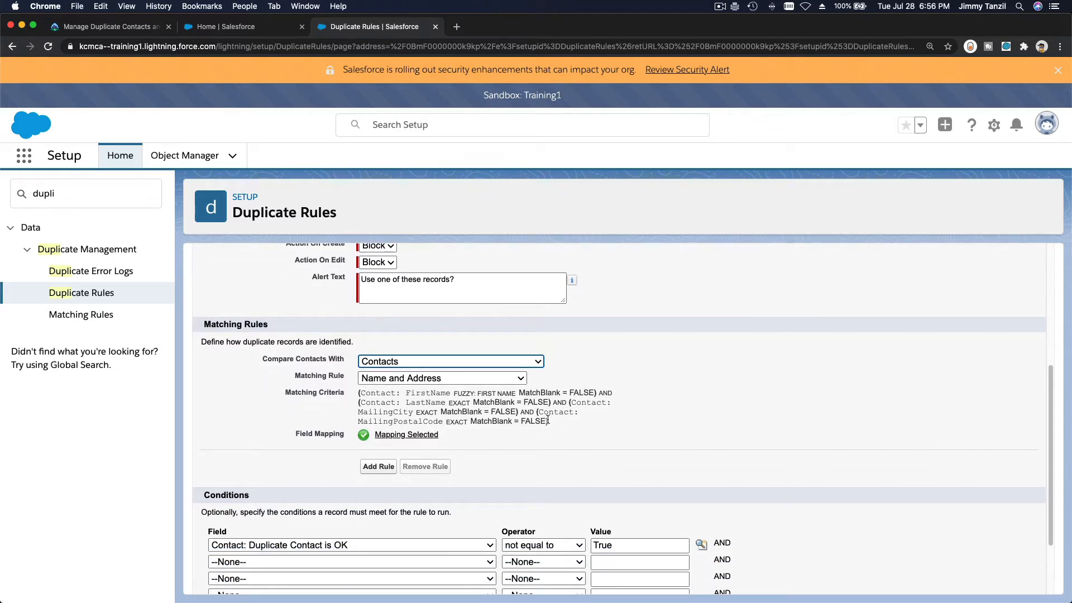
drag(548, 420, 354, 391)
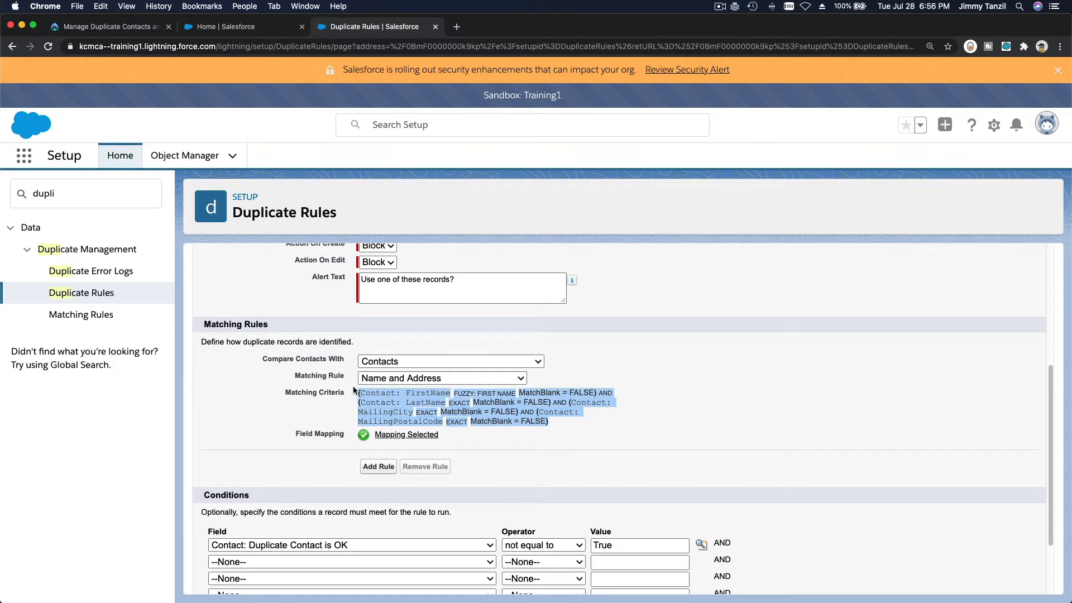
click(498, 438)
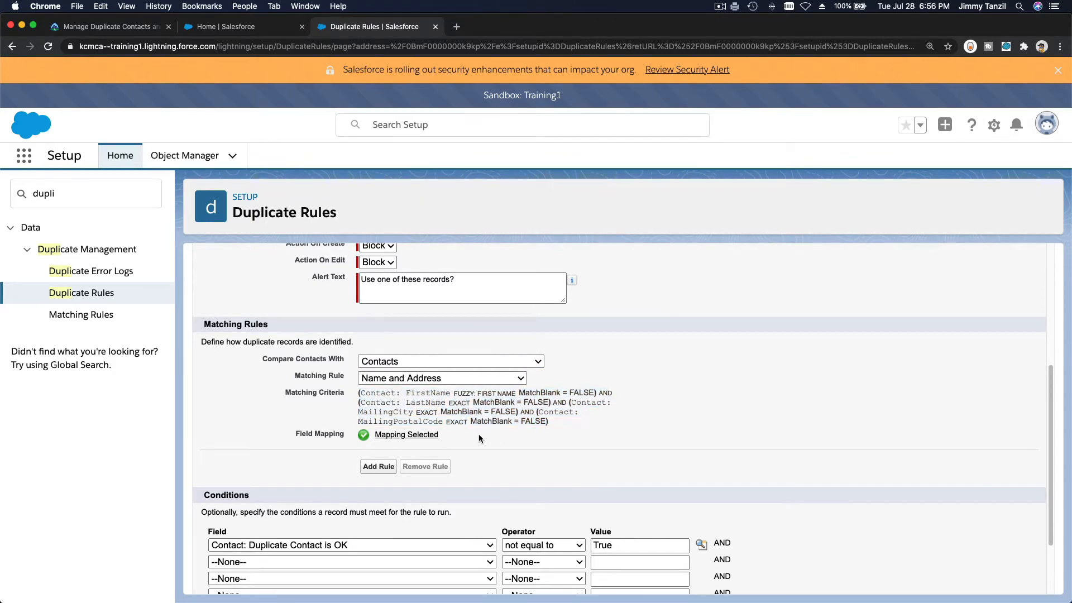
scroll(511, 433, down, 3)
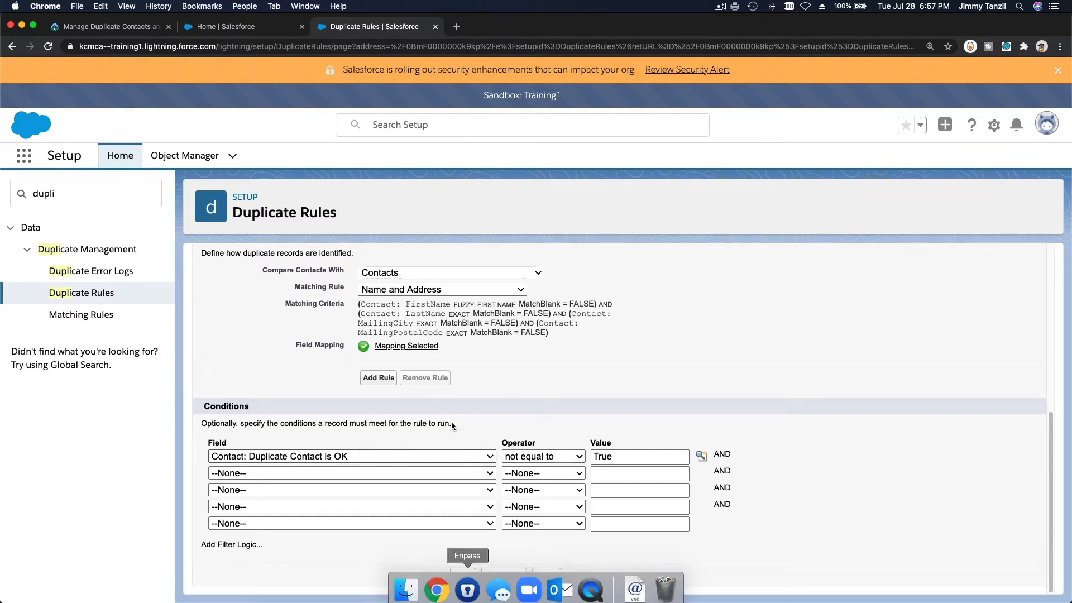
Save and activate the Name and Address rule, then switch to the Setup Home tab
click(463, 576)
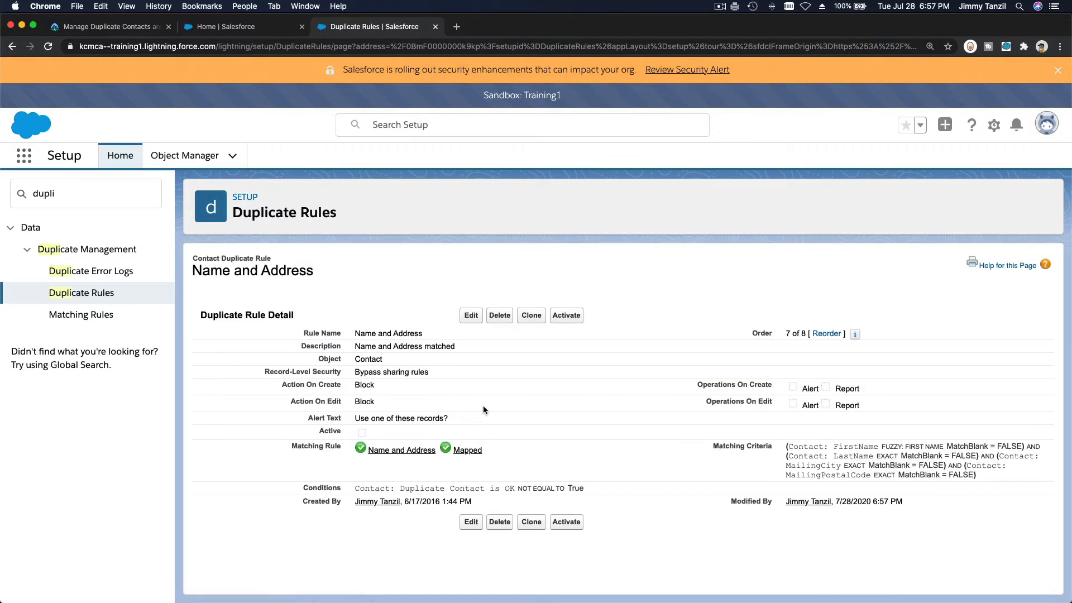
click(568, 315)
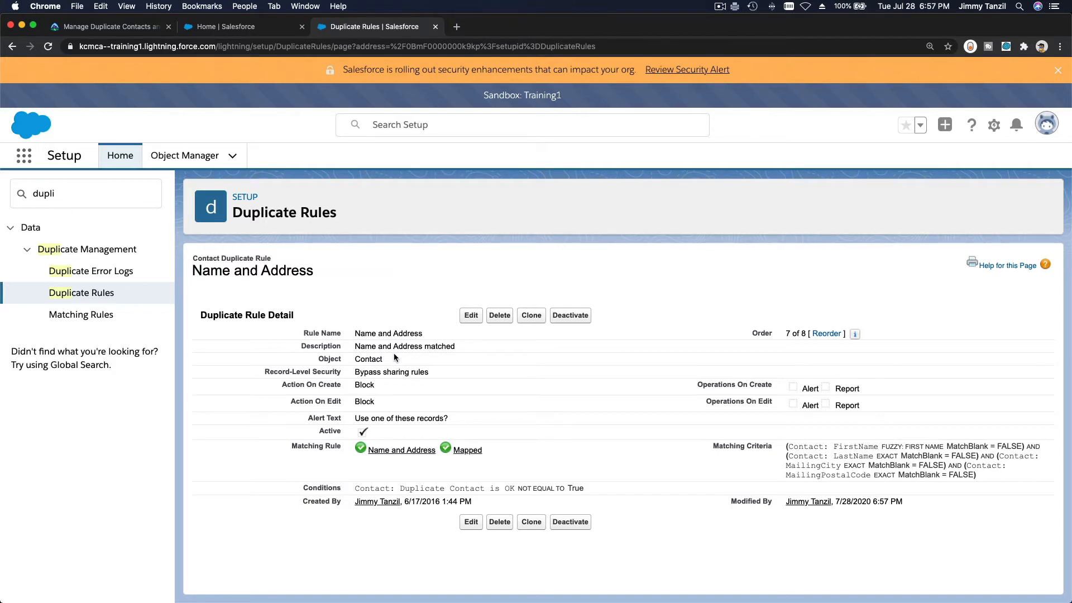
click(233, 34)
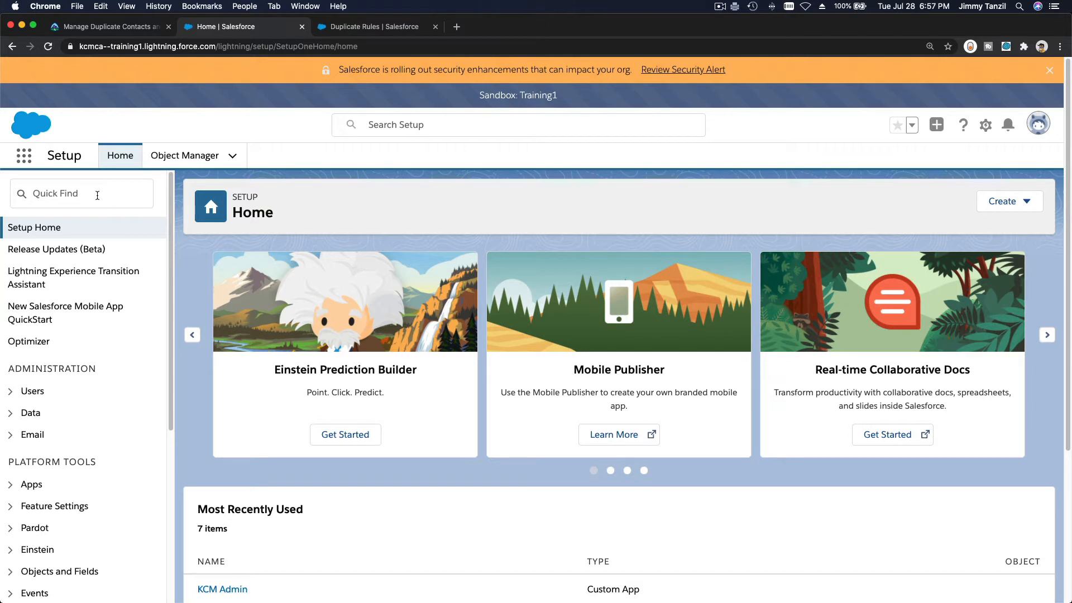
Open Contacts via the app launcher and start a new General Contacts record
click(25, 159)
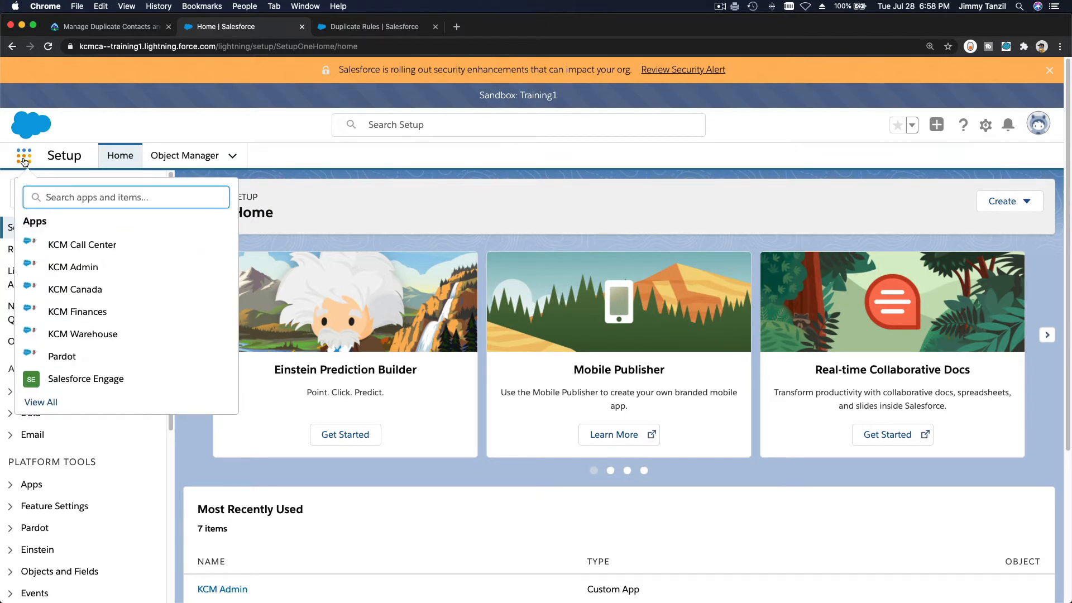
text(conta)
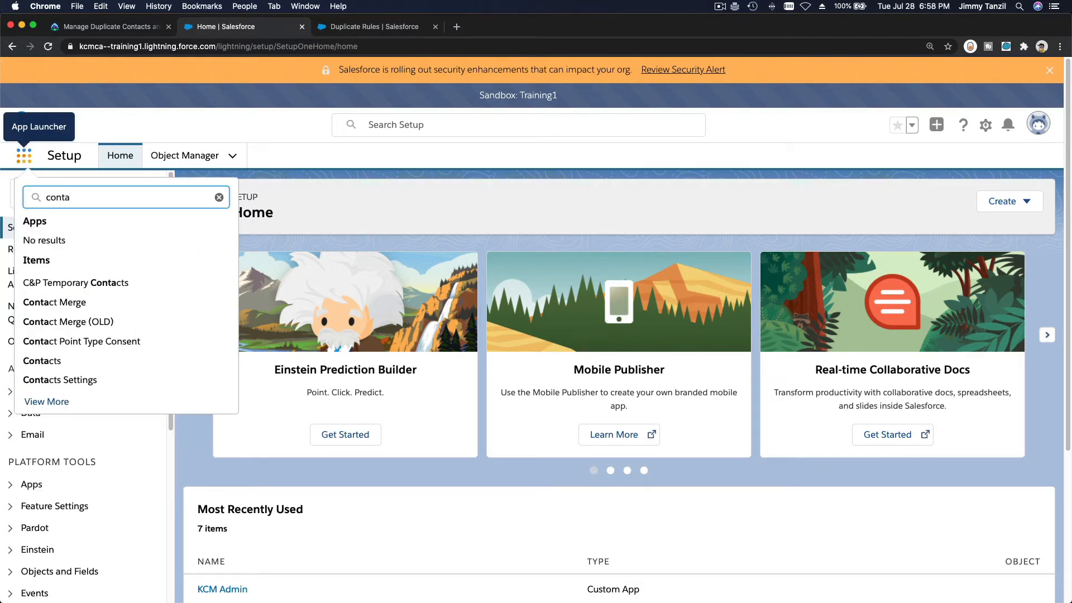
click(42, 361)
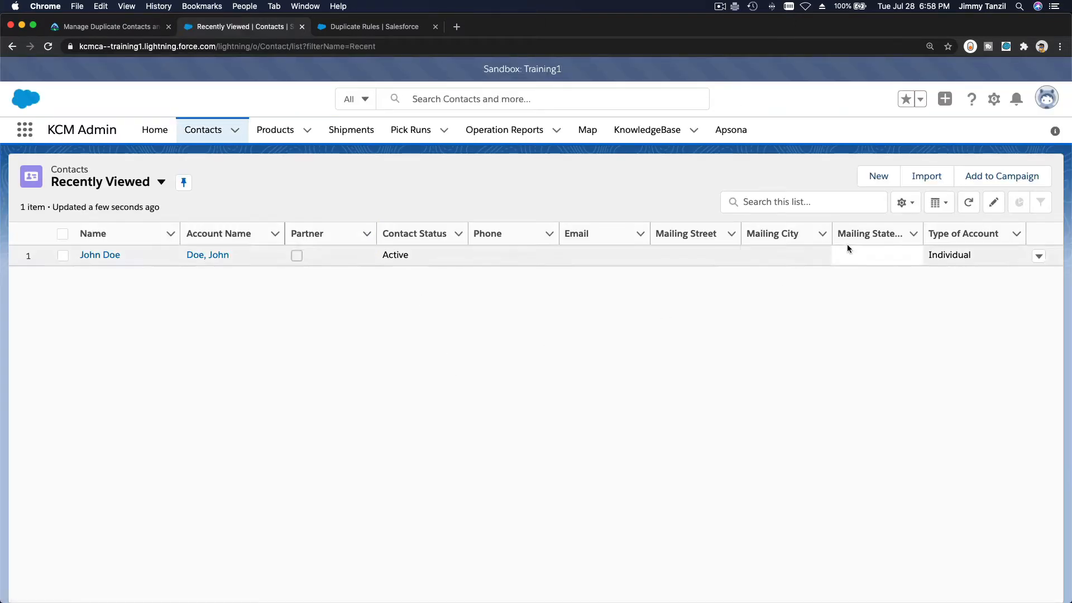
click(878, 176)
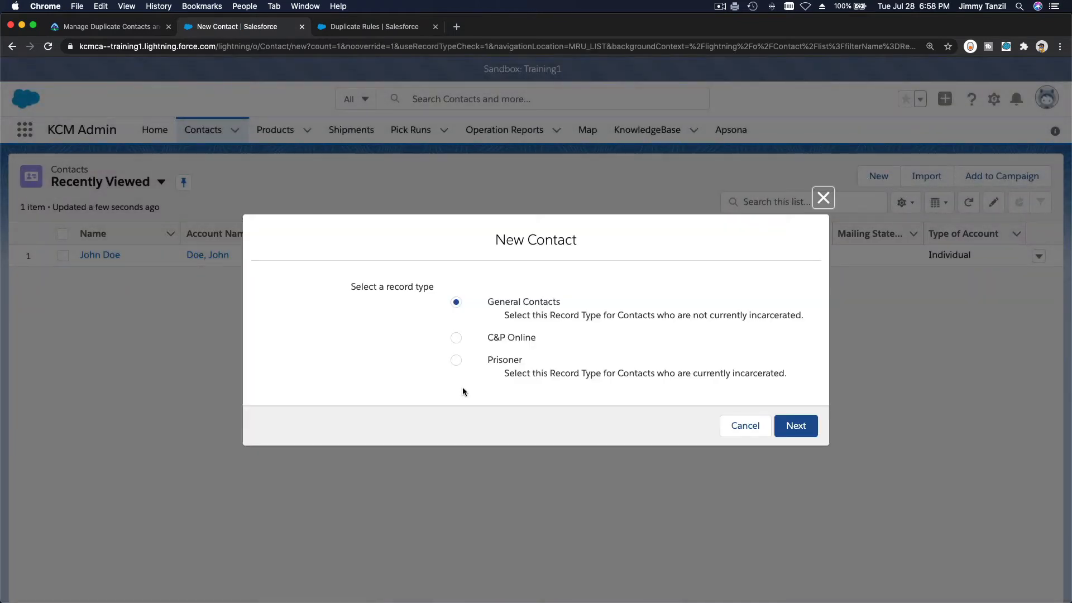
click(798, 430)
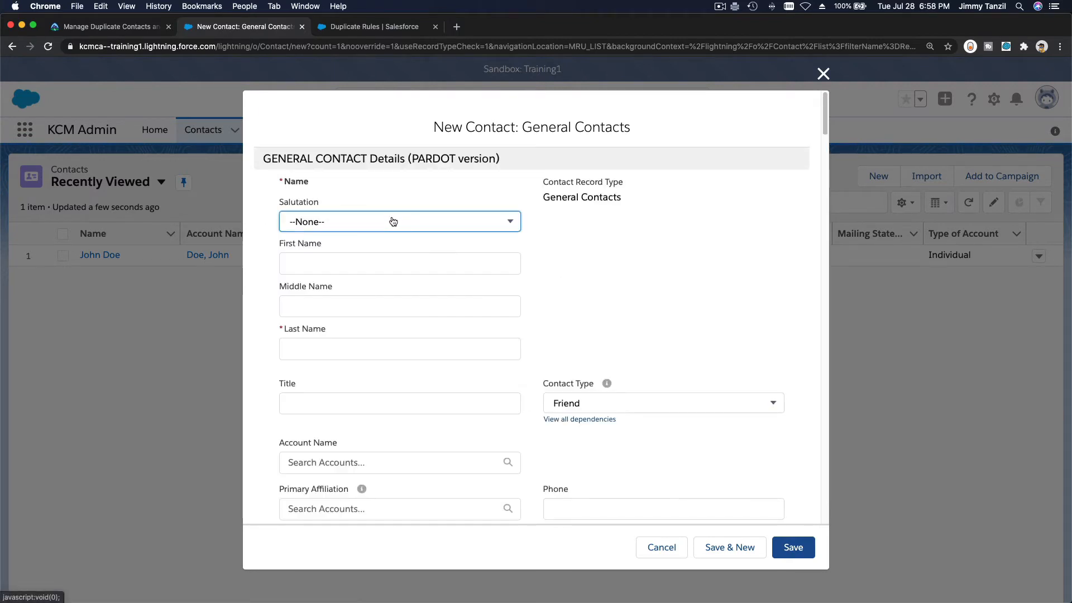
Enter the new contact's first and last name
click(386, 264)
text(R)
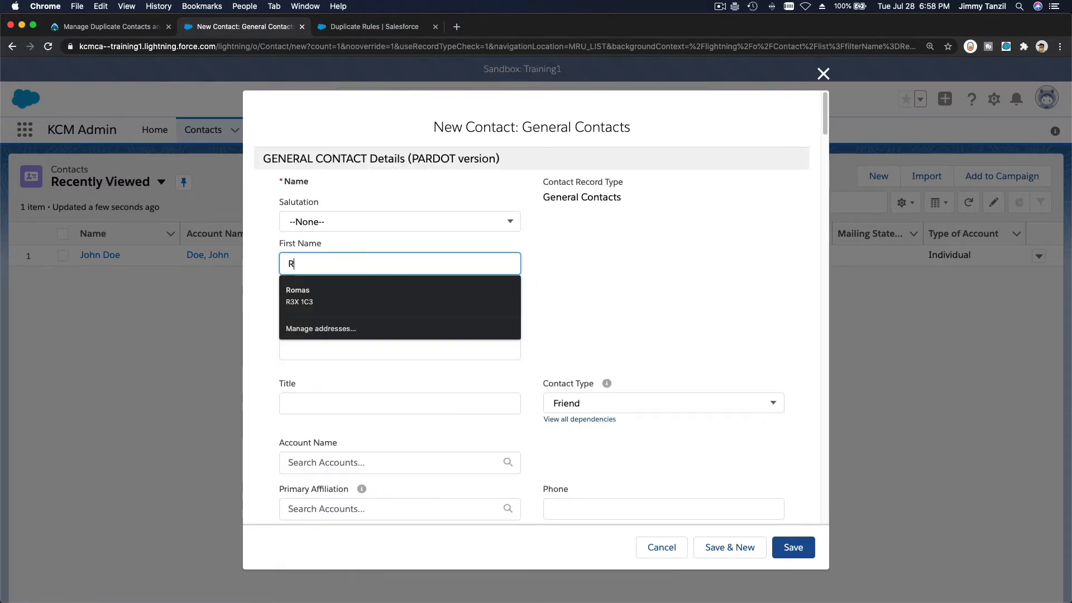
text(oberto)
key(Tab)
key(Tab)
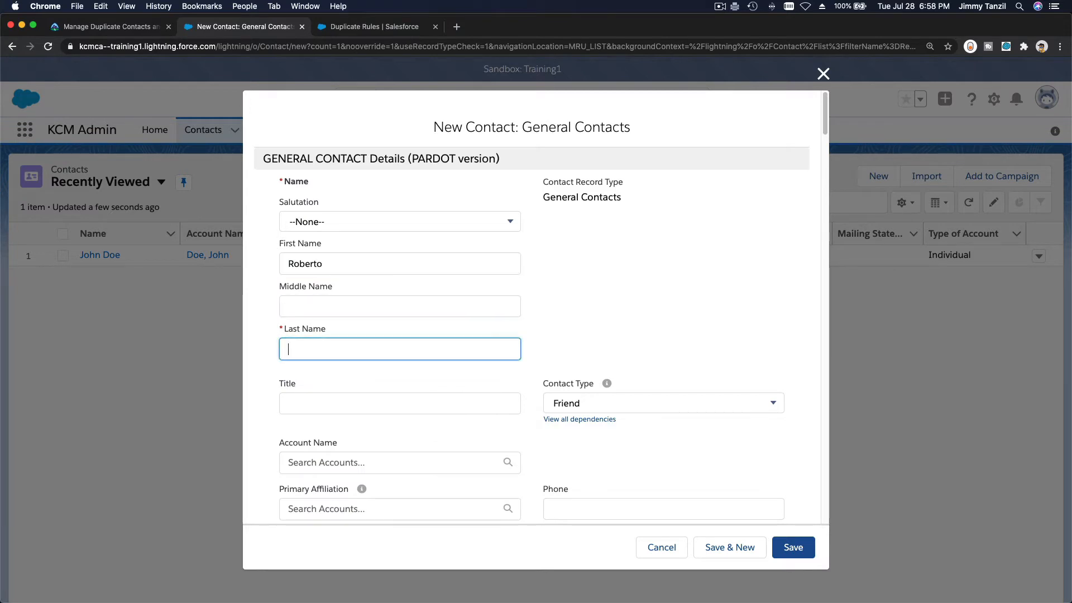
text(Simpson)
click(540, 332)
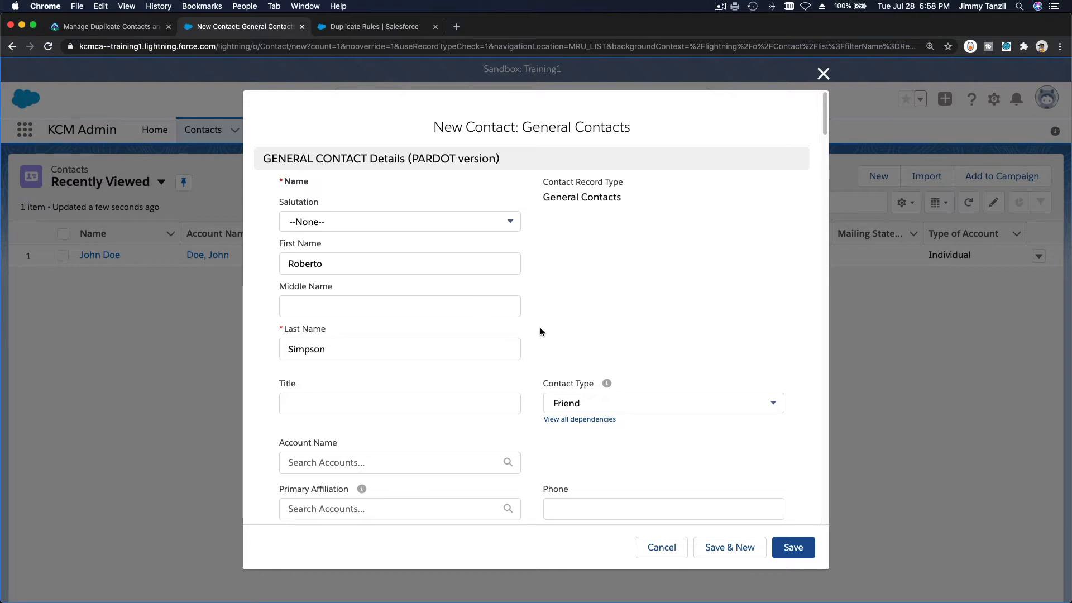
Set Mailing City to Springfield and postal code 1234567, then save the contact
scroll(551, 339, down, 3)
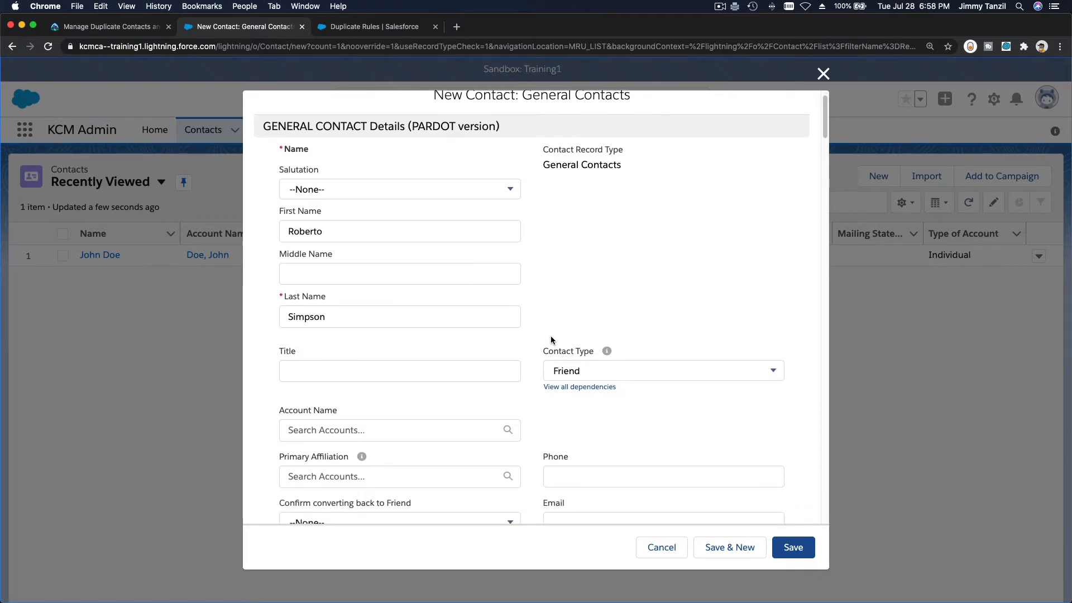
scroll(551, 339, down, 7)
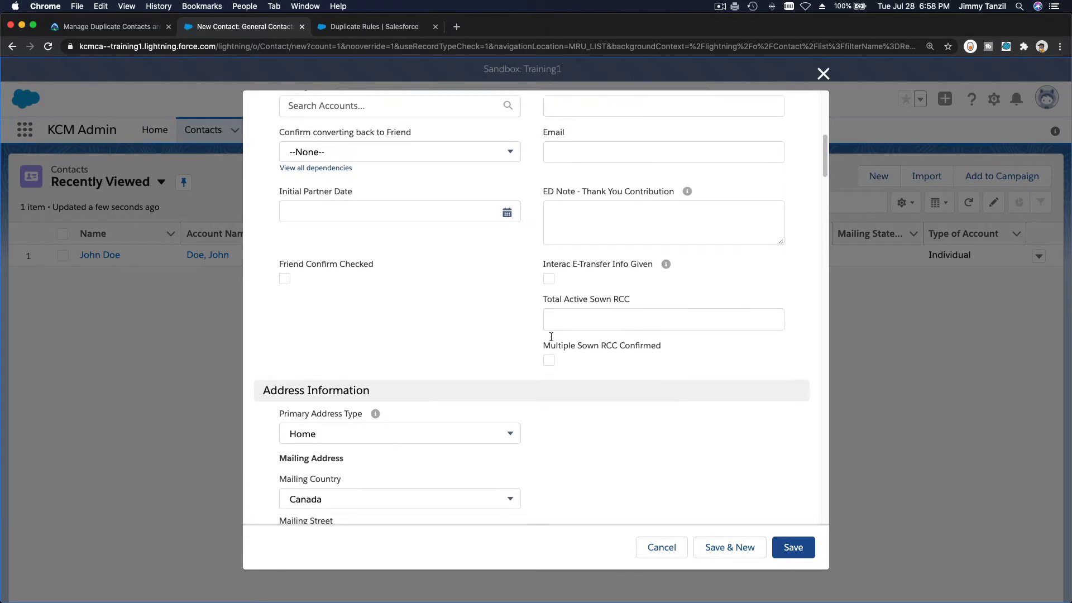
scroll(551, 339, down, 1)
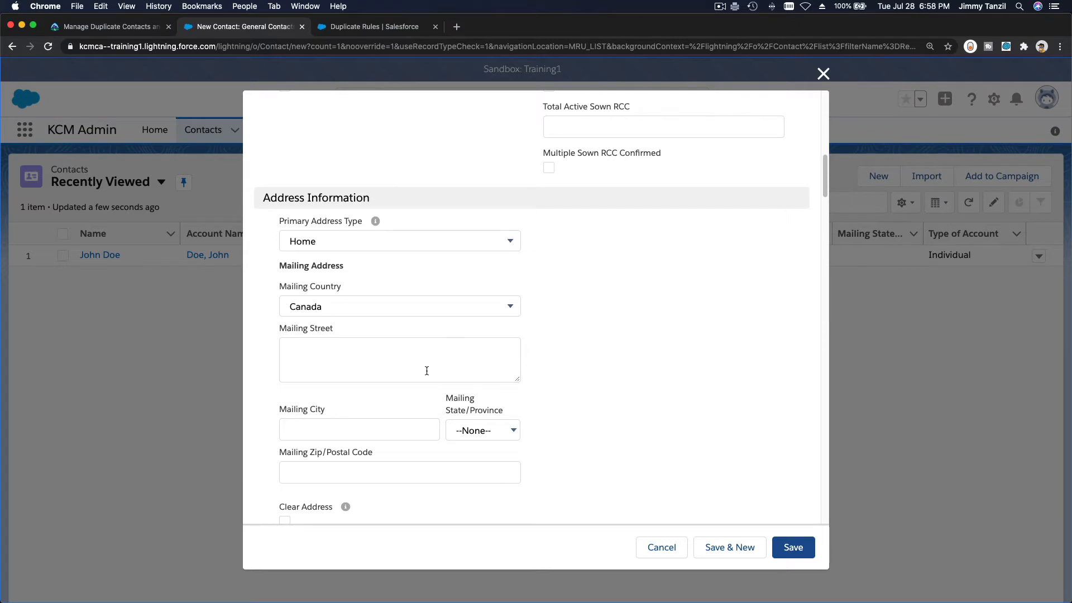
click(391, 431)
text(Springf)
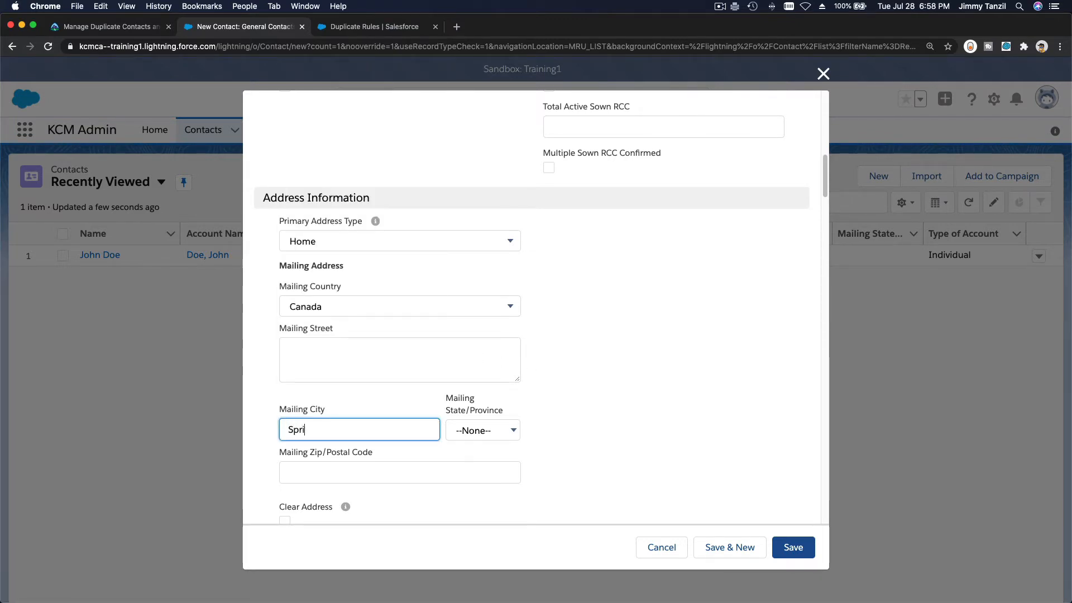
key(Tab)
key(Tab)
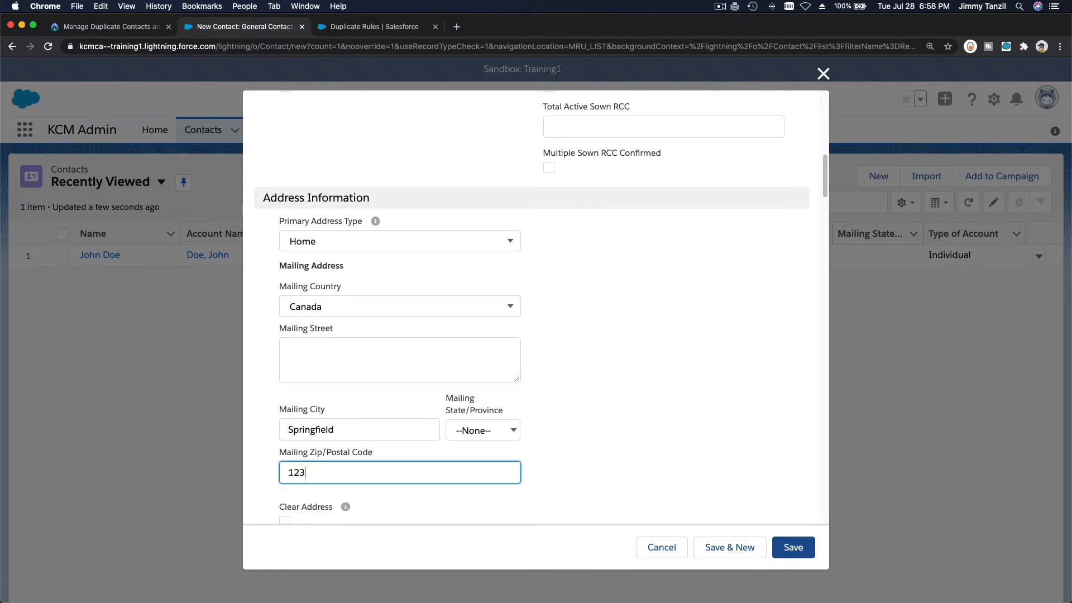
text(1234567)
scroll(748, 444, down, 3)
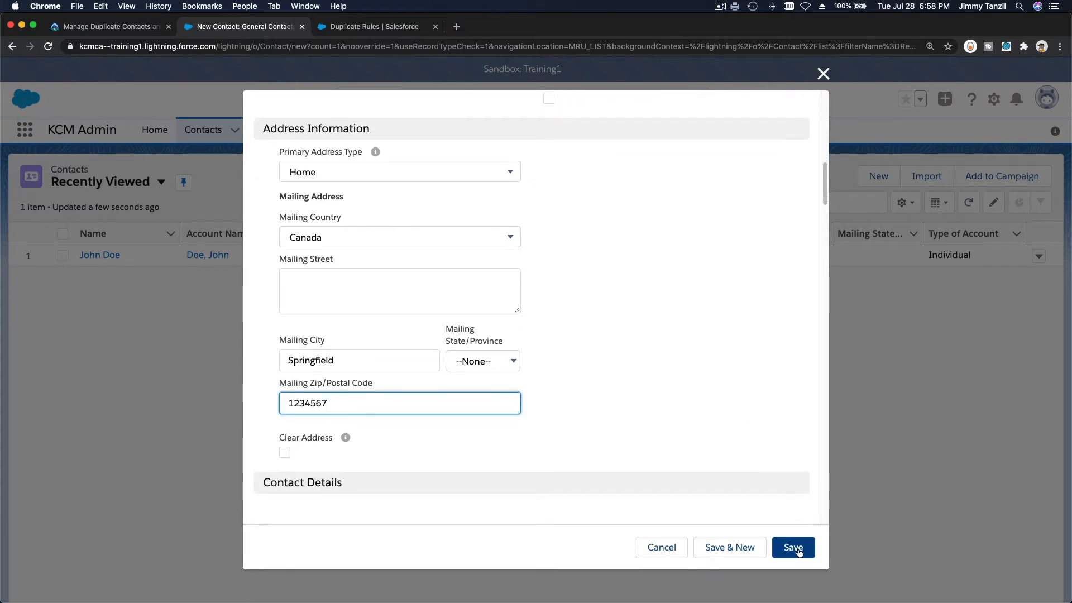
click(799, 550)
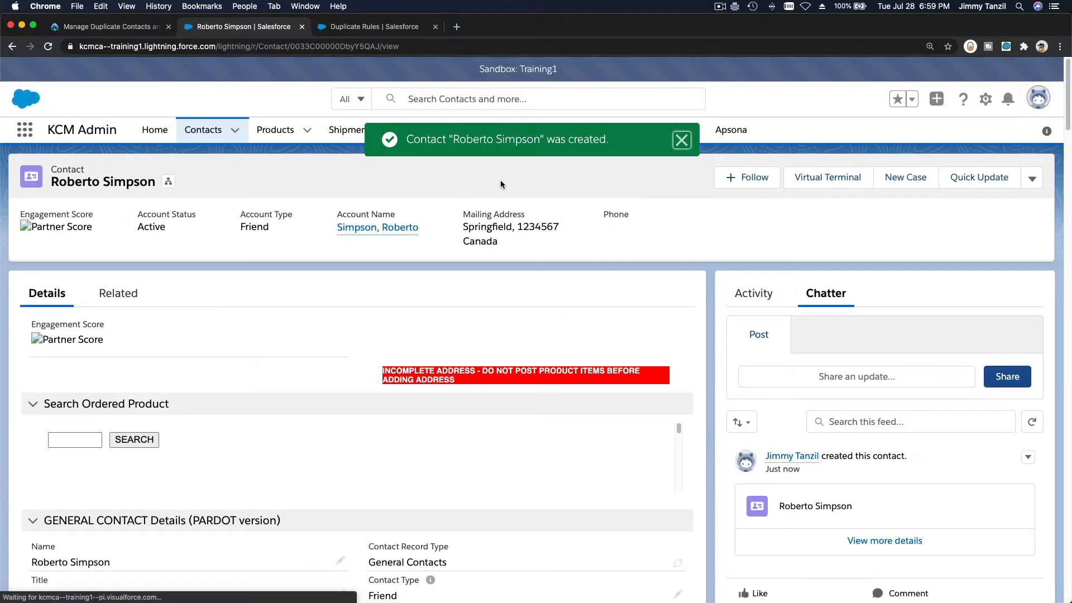
Dismiss the contact-created toast and open the Contacts Recently Viewed list
click(682, 140)
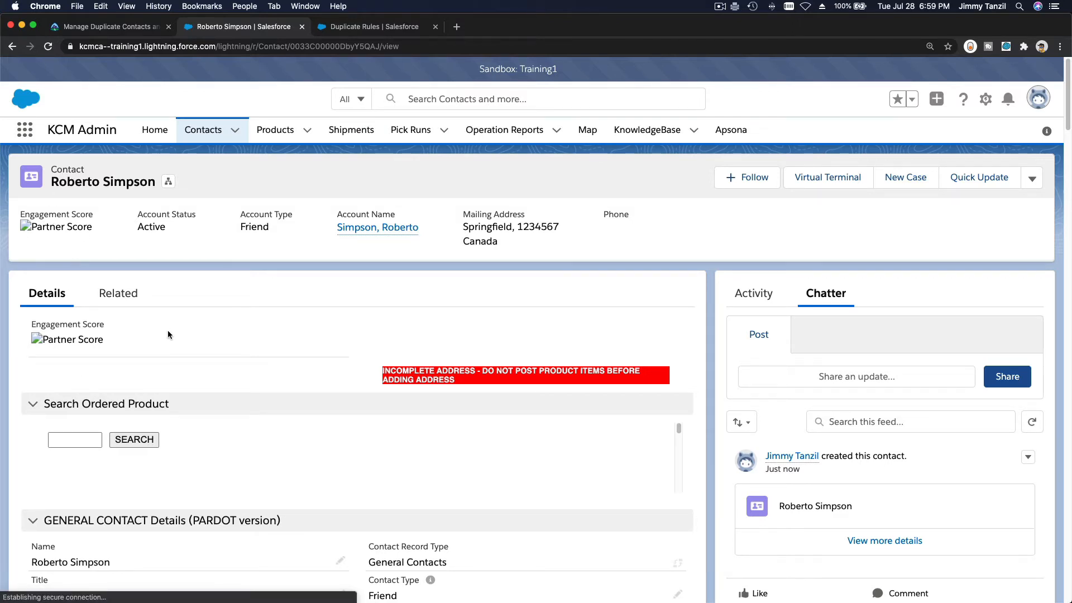
click(205, 134)
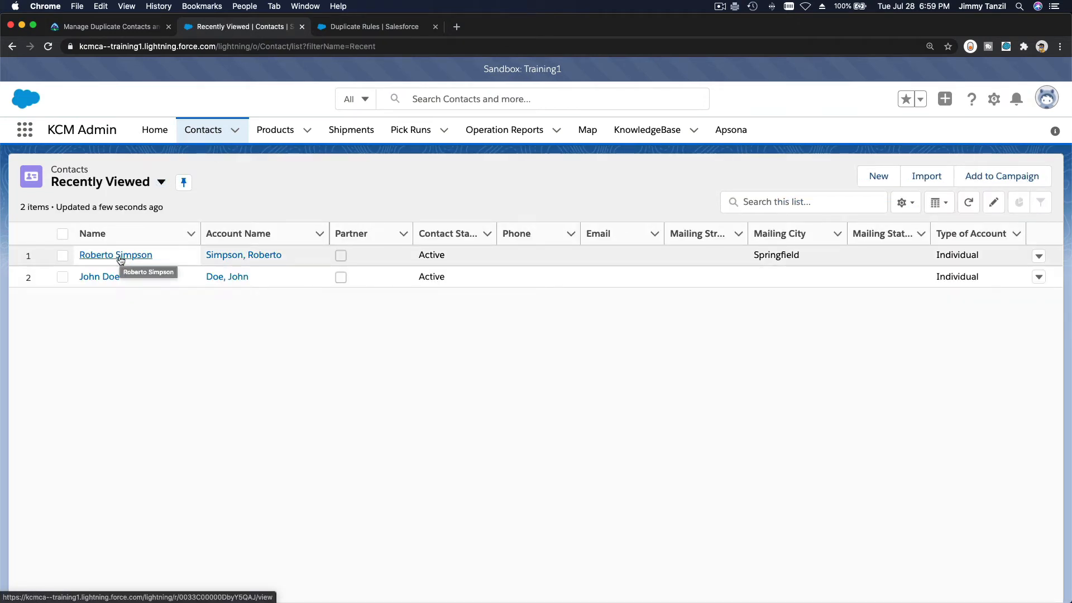
Start another General Contacts record with a near-identical first and last name
click(878, 177)
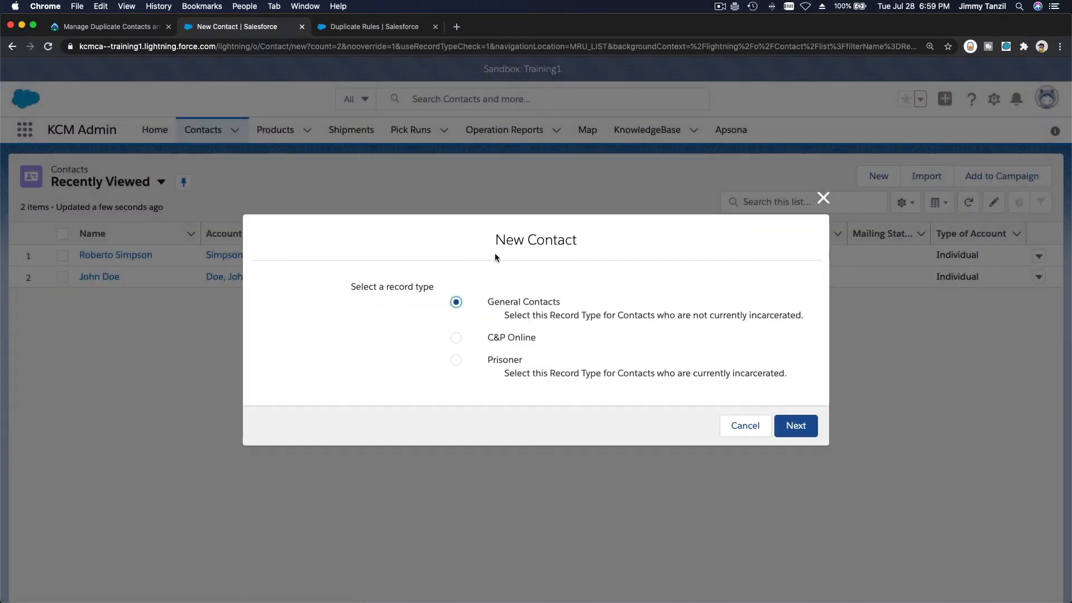
click(792, 427)
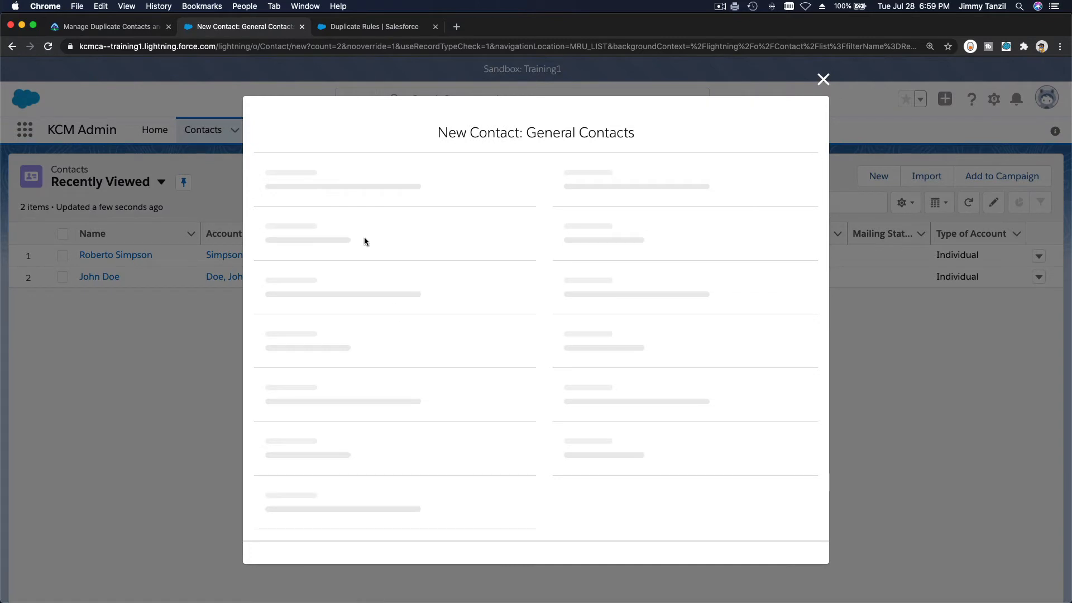
click(357, 262)
text(R)
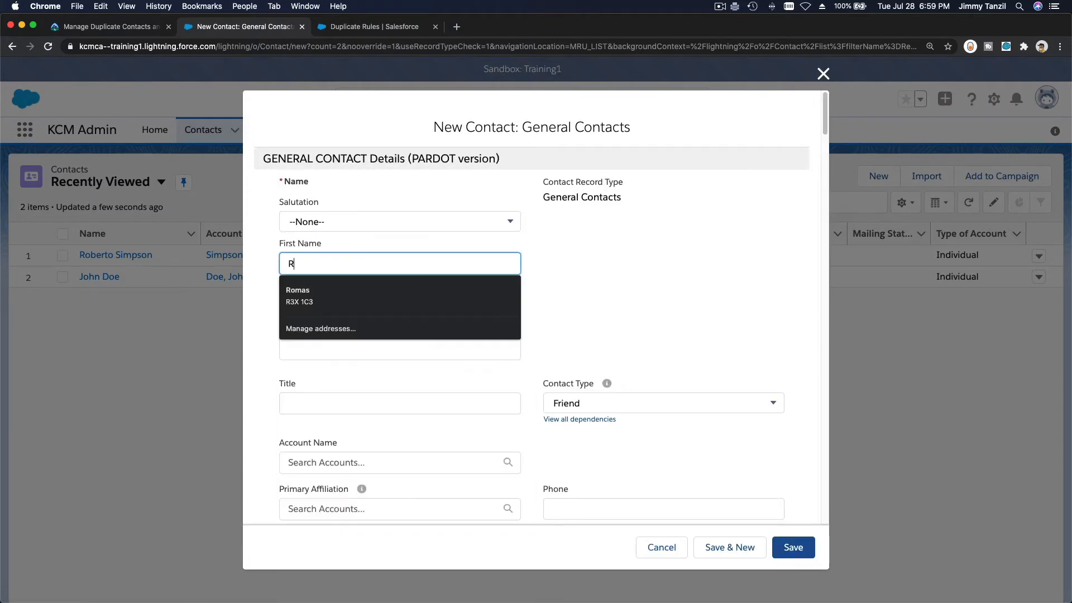
text(obert)
key(Tab)
key(Tab)
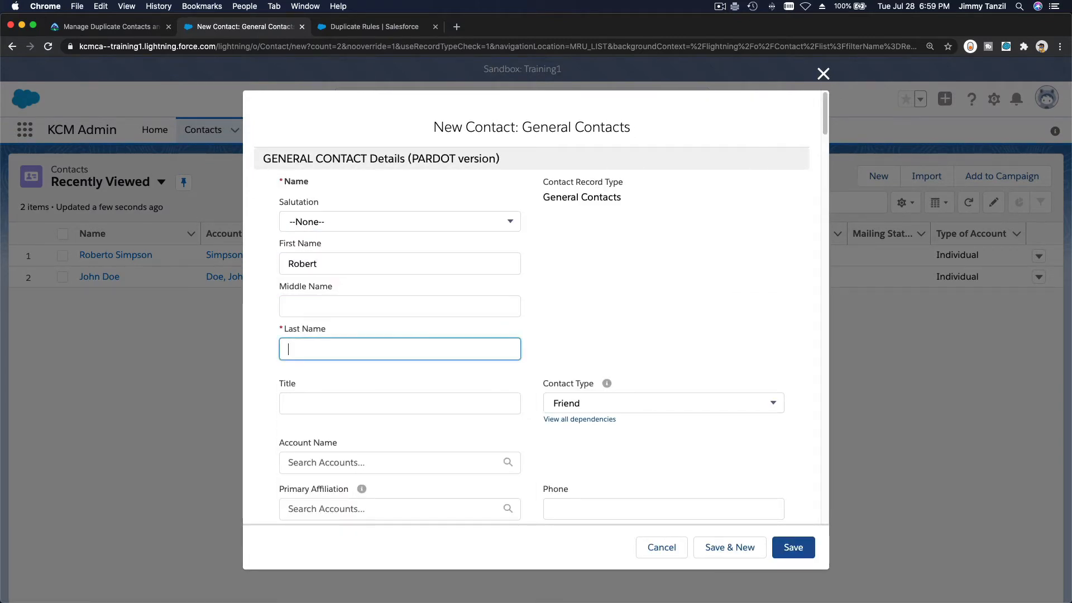
text(Simpson)
Enter Springfield as city and 1234567 as postal code, then try saving
scroll(317, 365, down, 4)
scroll(317, 364, down, 6)
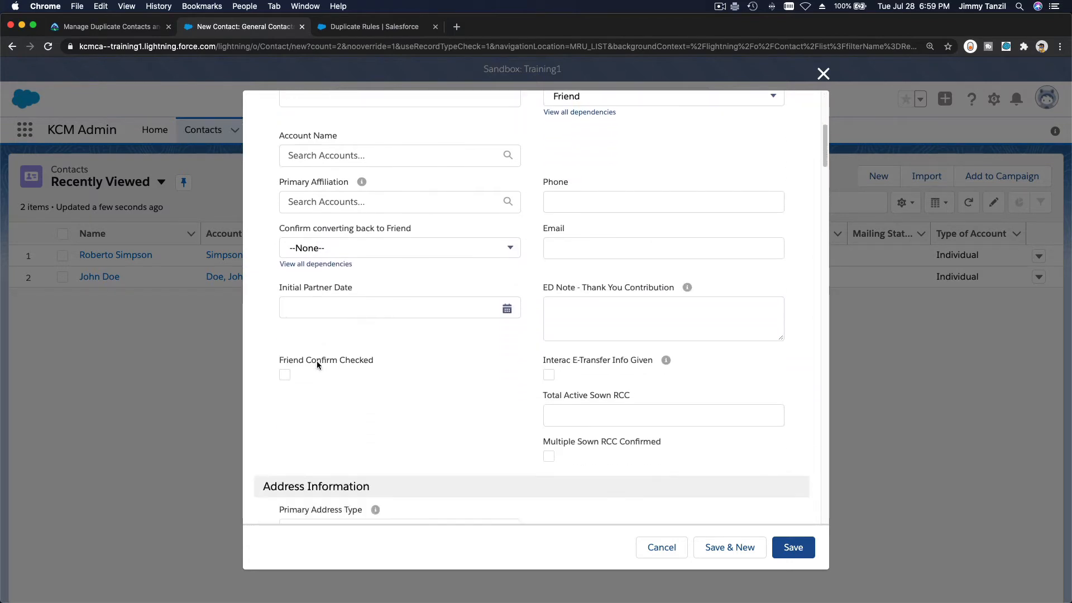
click(351, 482)
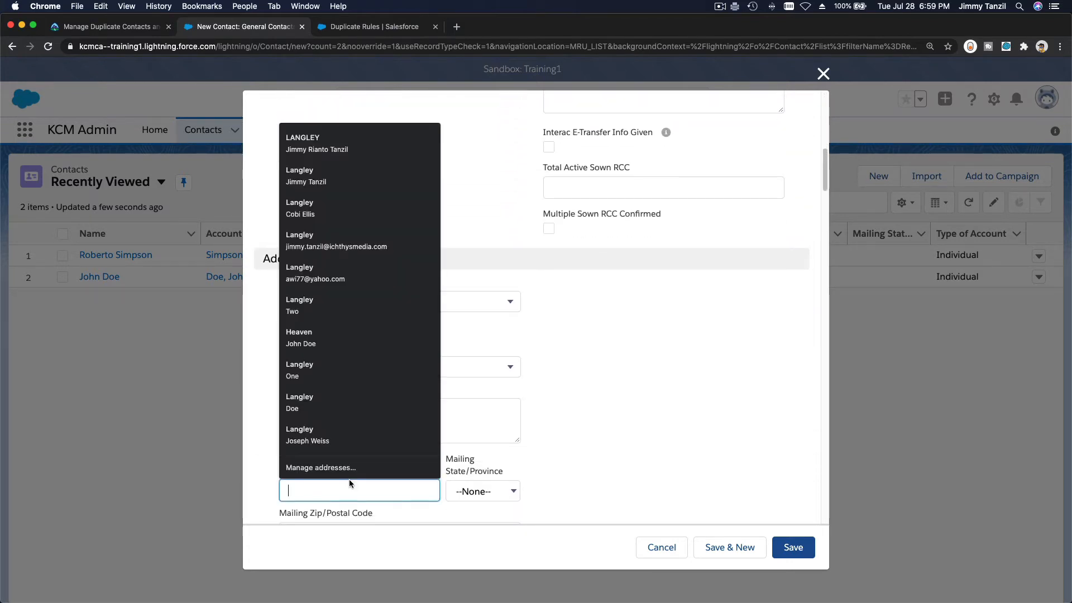
text(Springfield)
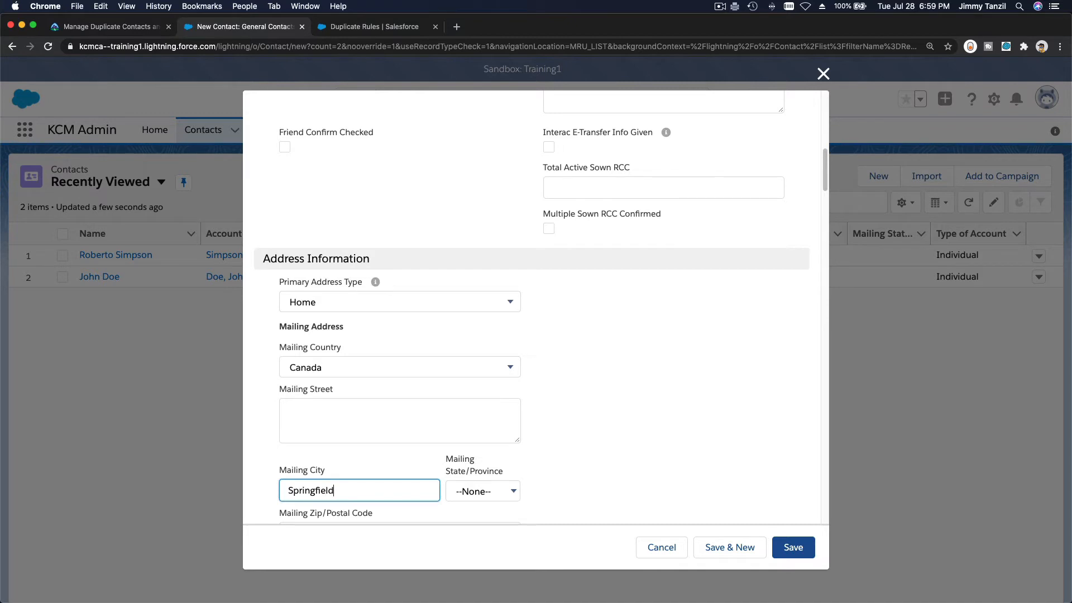
scroll(399, 447, down, 3)
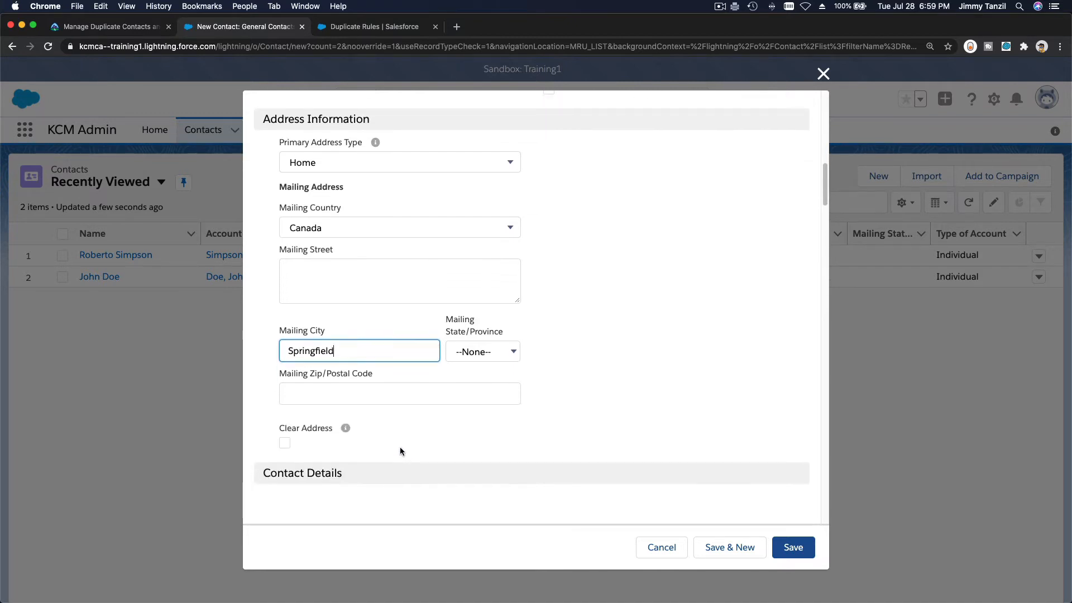
scroll(400, 452, up, 1)
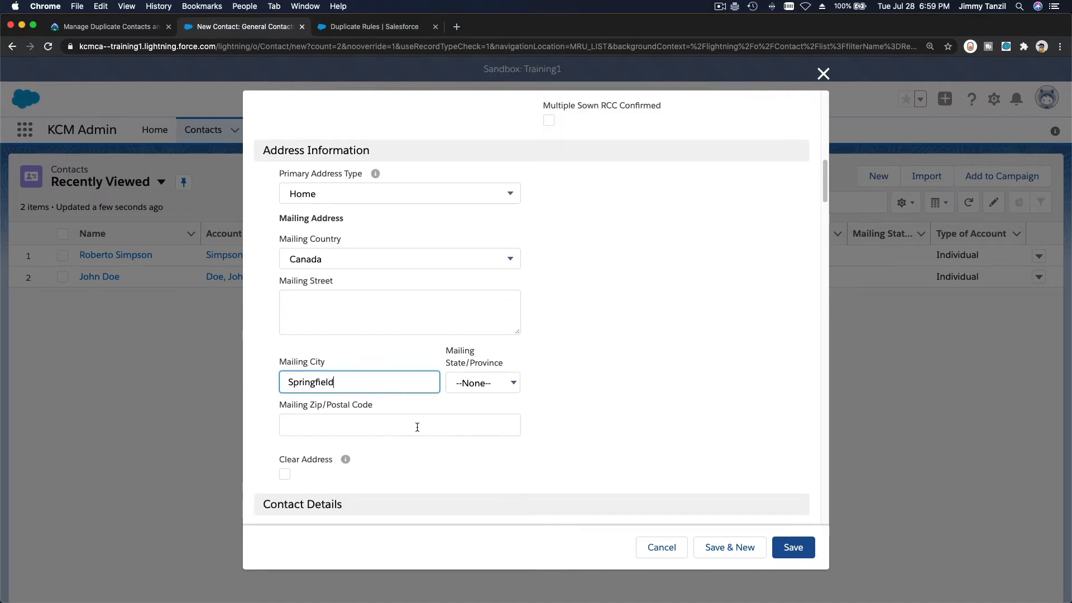
click(417, 426)
text(12345)
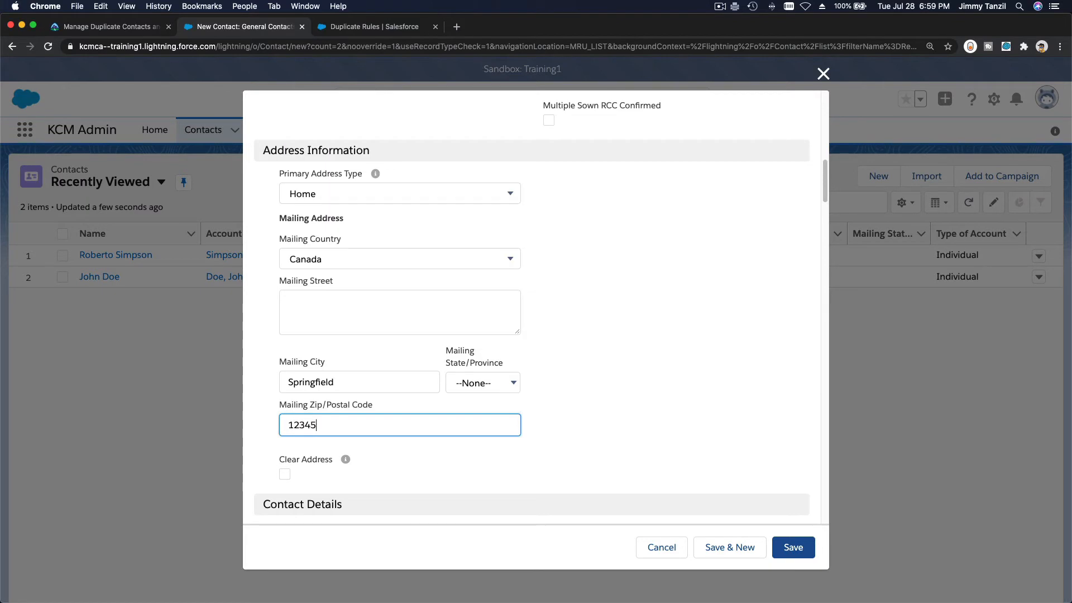
text(67)
key(Return)
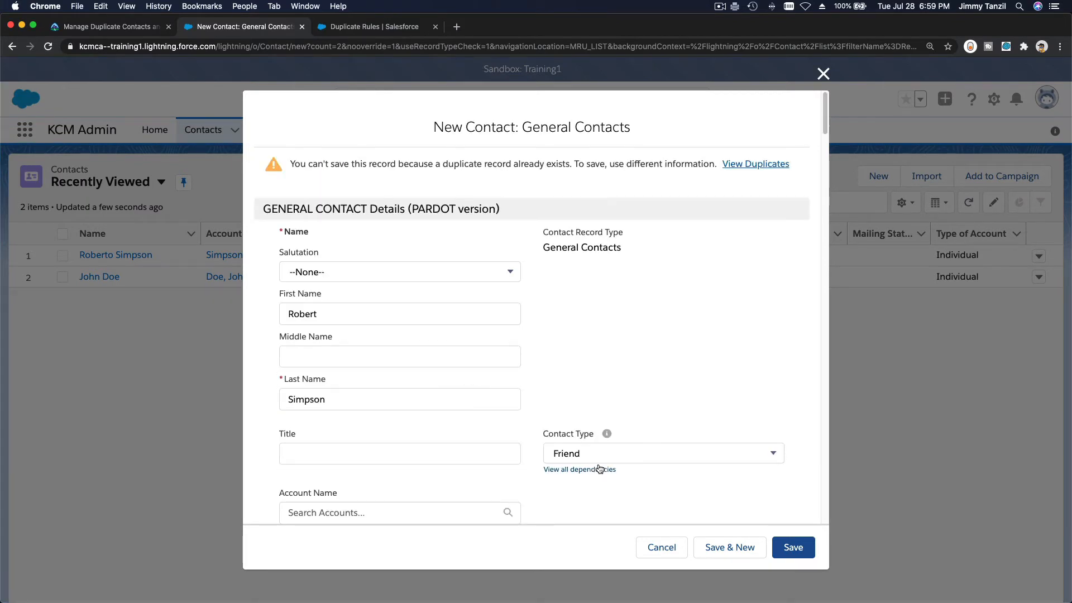
click(794, 547)
Review the matching Springfield contact in View Duplicates, then cancel the blocked new contact
click(746, 168)
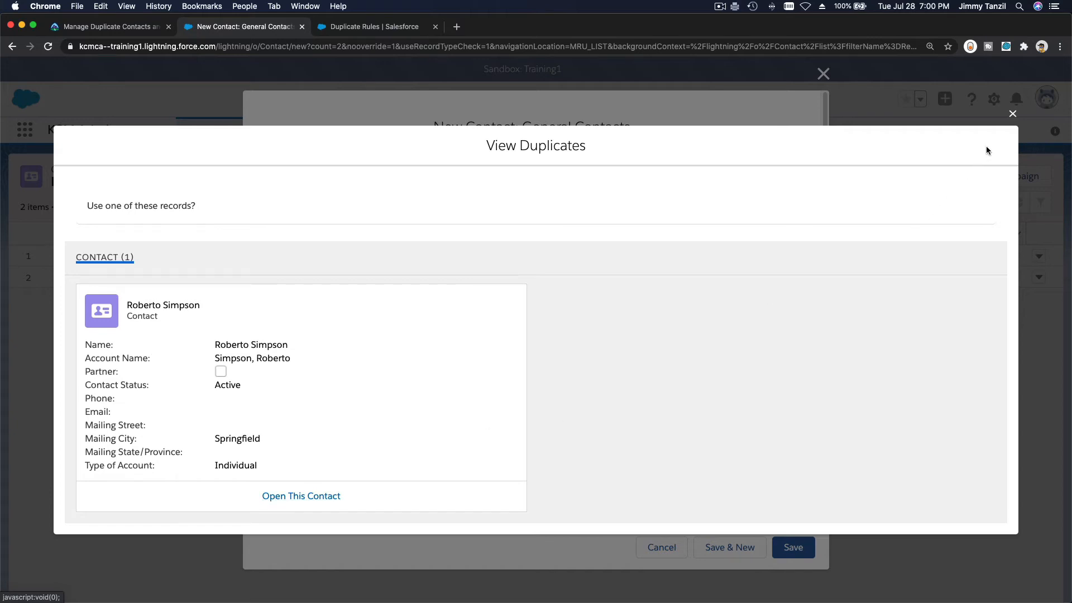
click(1012, 114)
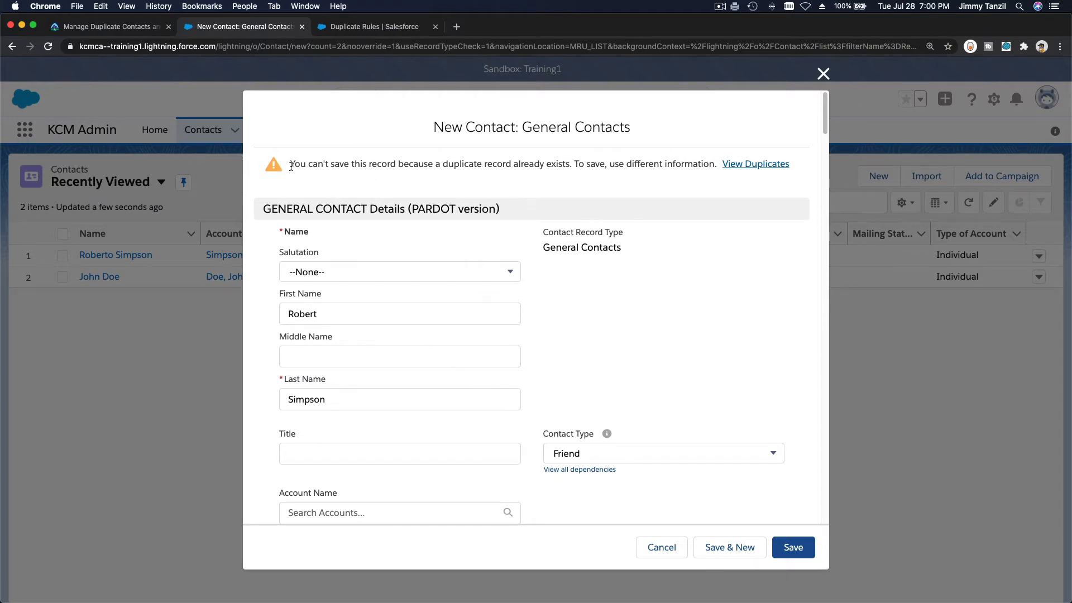
drag(291, 167, 787, 174)
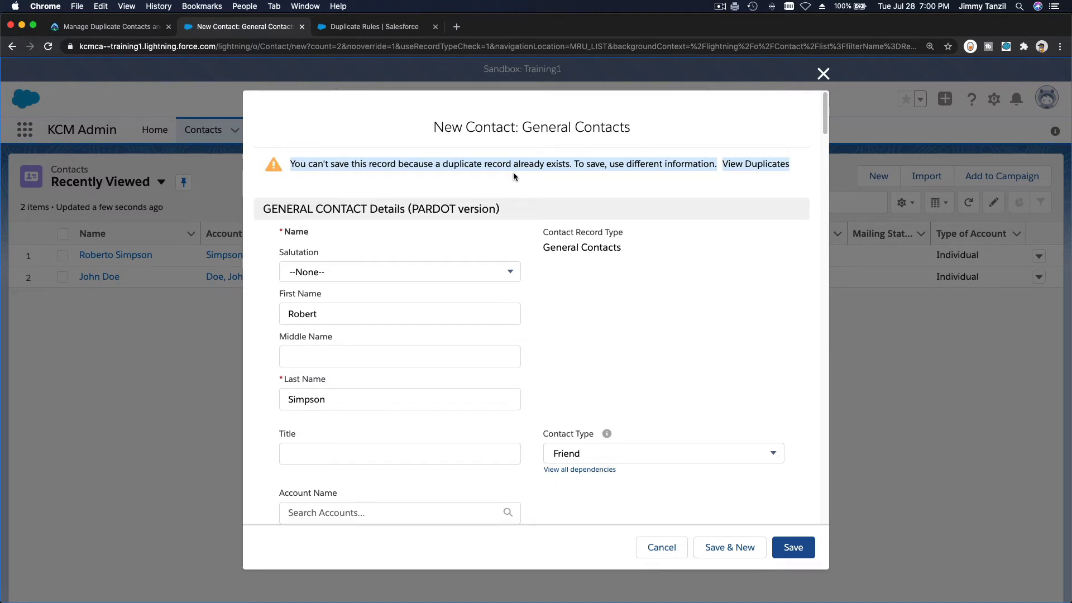
click(465, 169)
double_click(466, 168)
triple_click(466, 167)
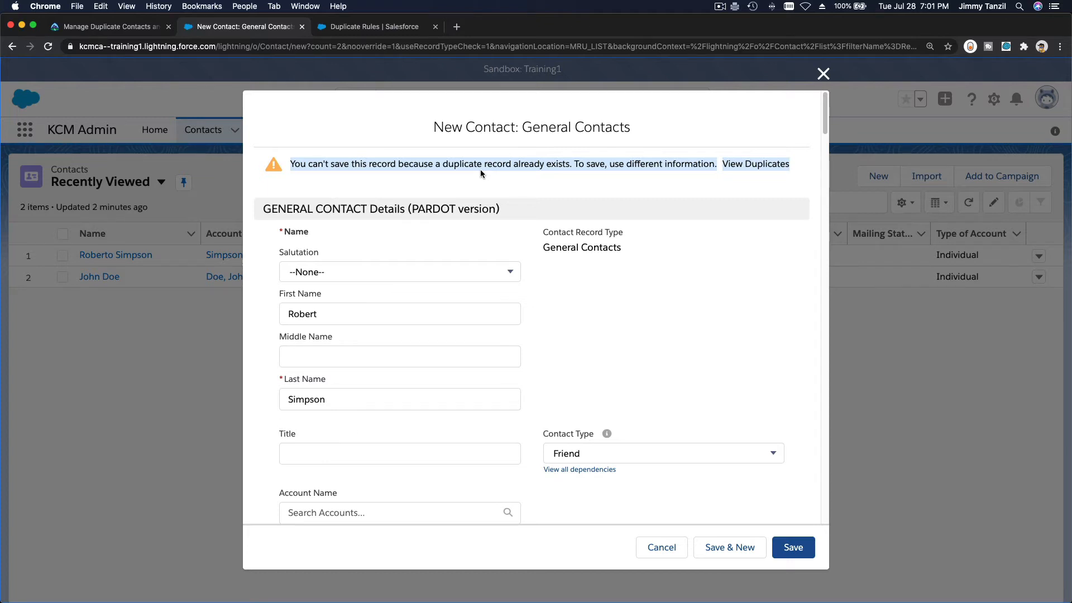
click(668, 549)
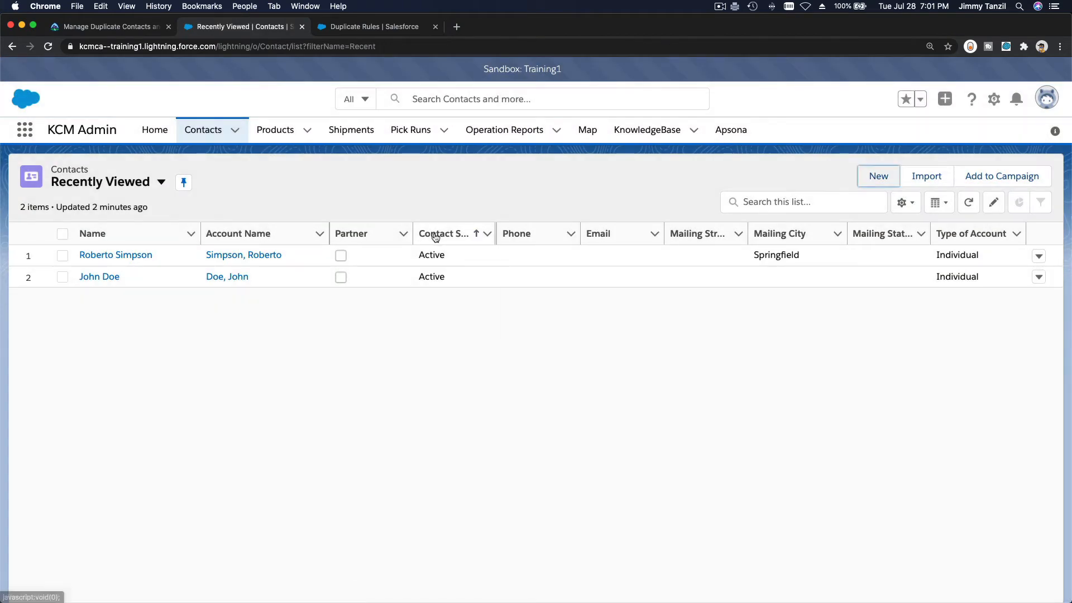
Deactivate the Name and Address rule and set both actions to Allow with Alert and Report
click(363, 26)
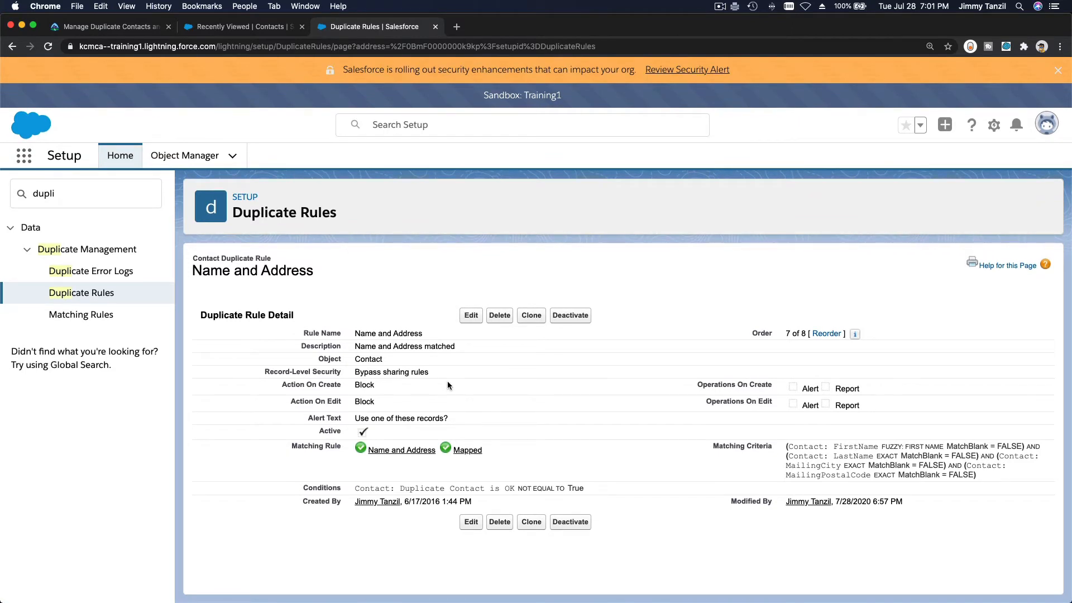
click(570, 316)
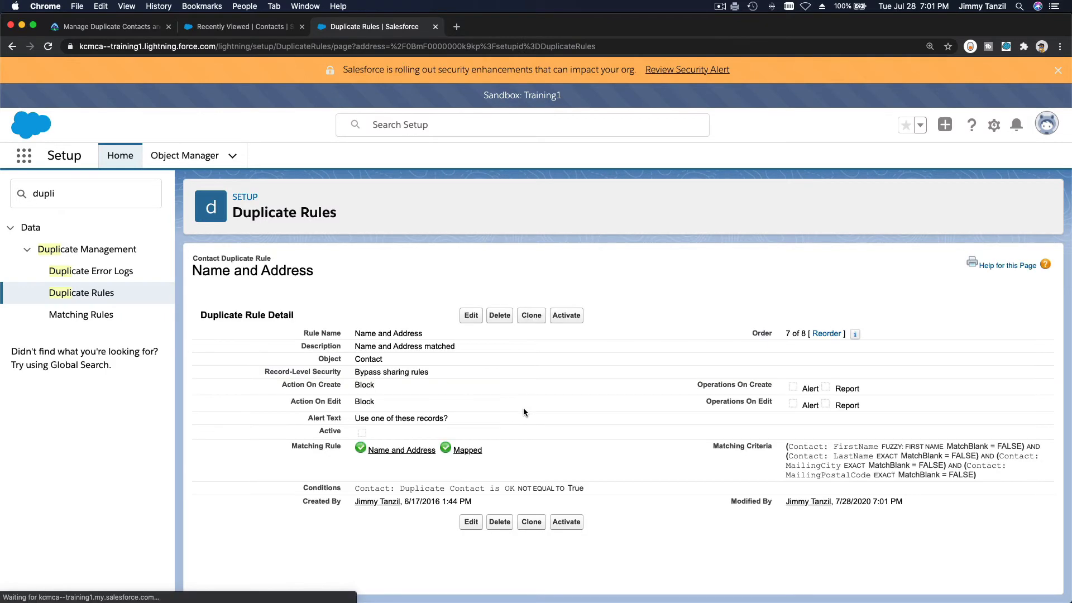
click(471, 316)
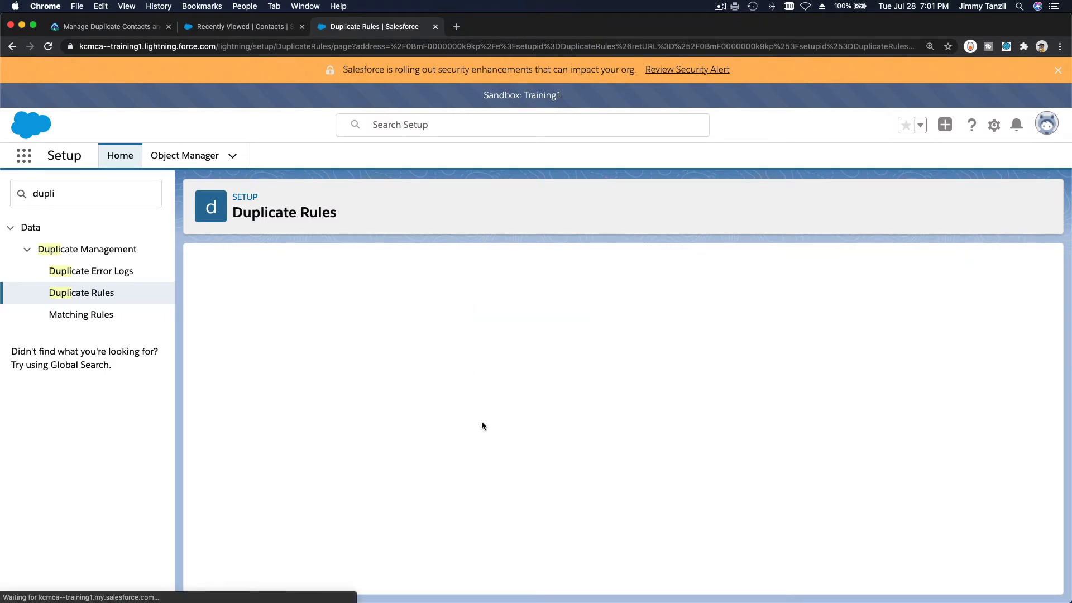
scroll(483, 426, down, 2)
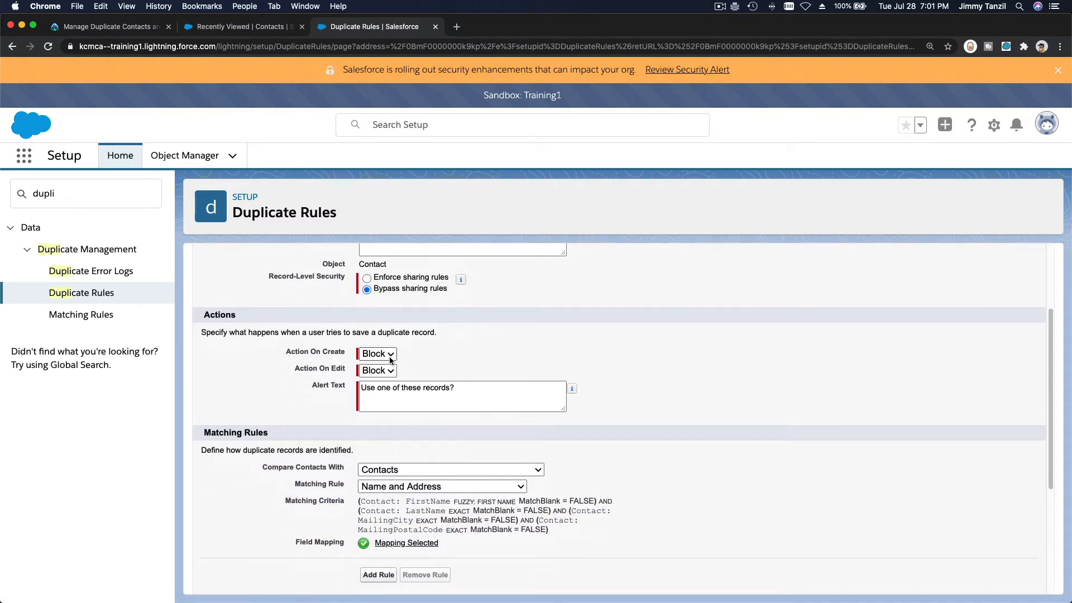
click(378, 353)
click(386, 345)
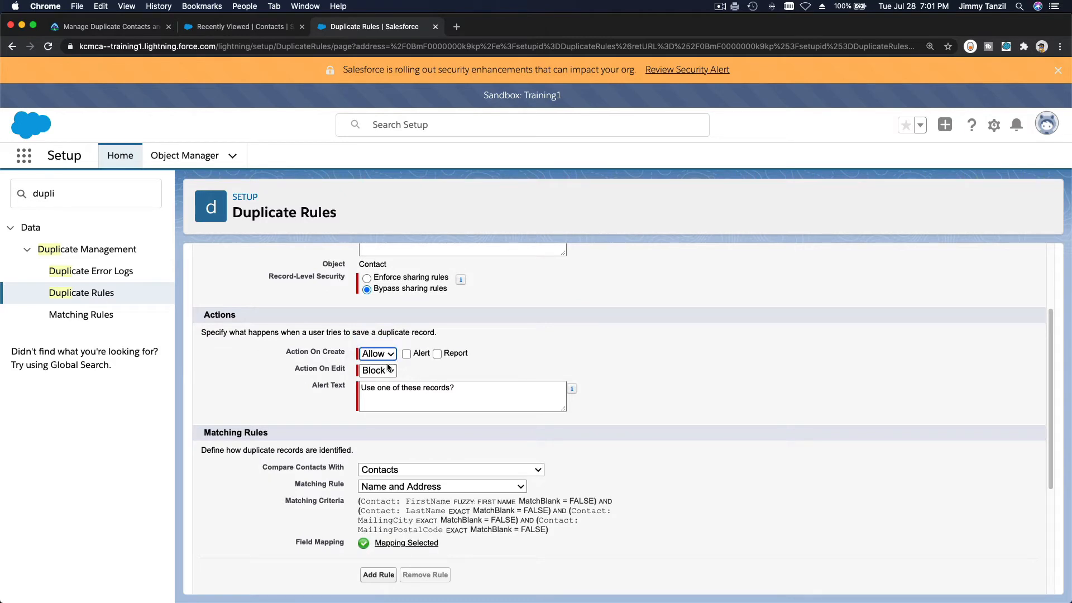
click(386, 370)
click(387, 359)
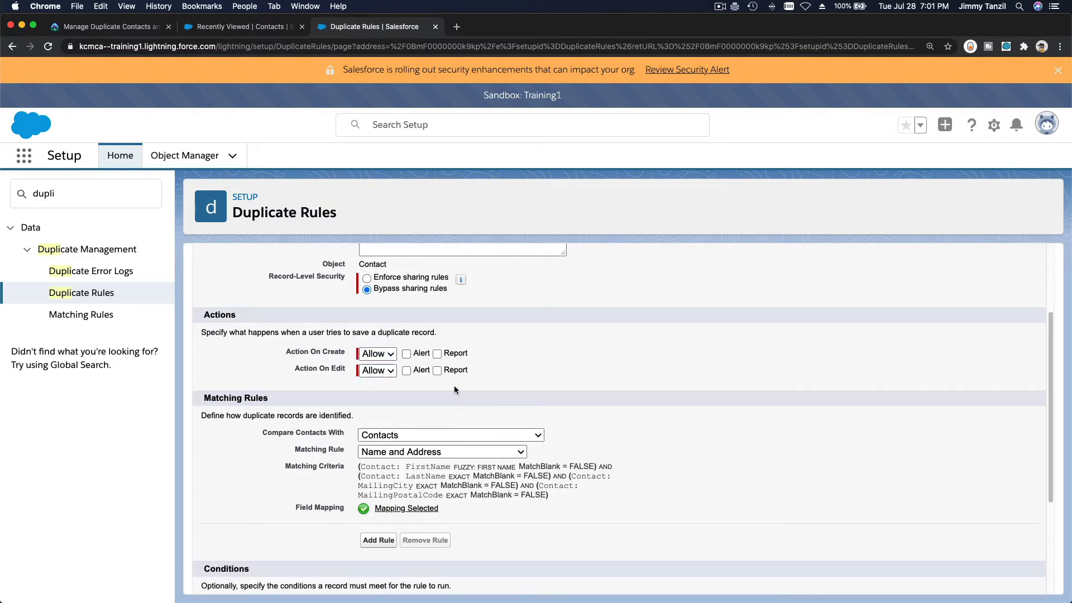
click(438, 355)
click(437, 370)
click(406, 354)
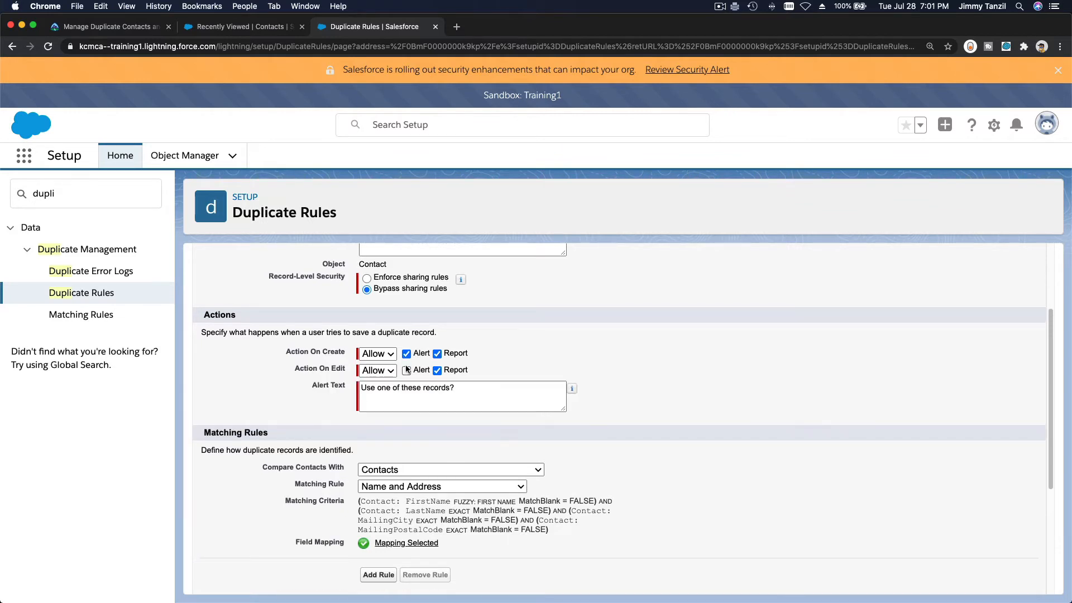
click(406, 371)
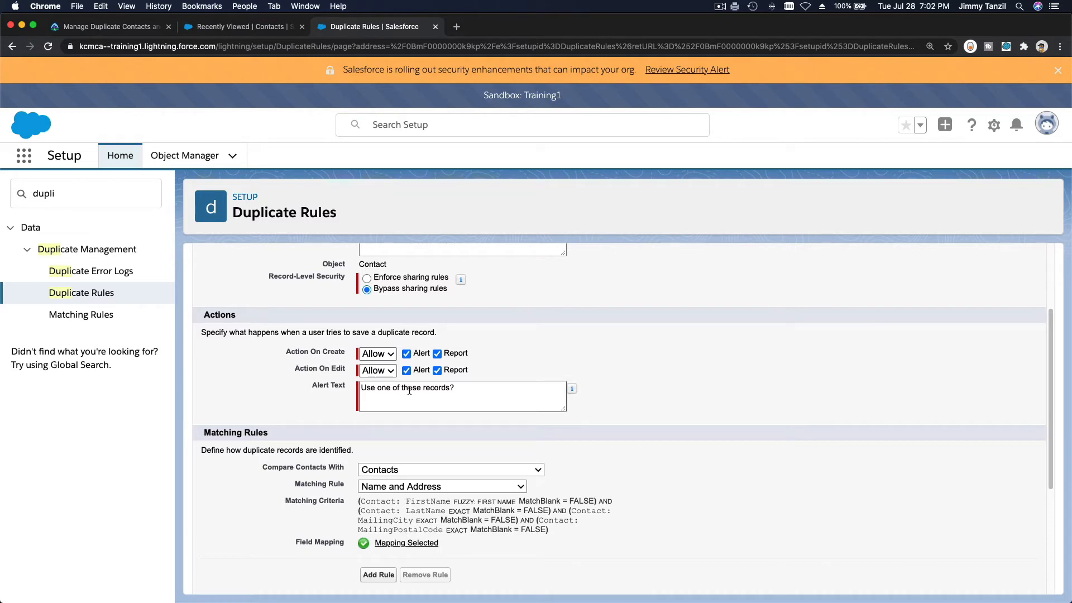
Keep the existing alert text, save and reactivate the rule, then return to Contacts
triple_click(382, 393)
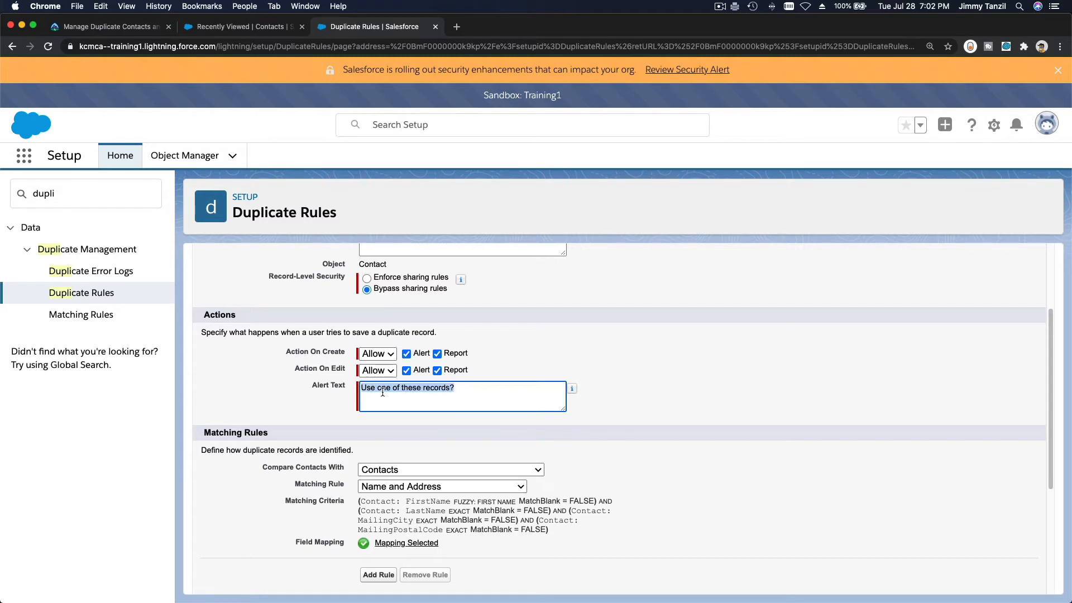
click(424, 402)
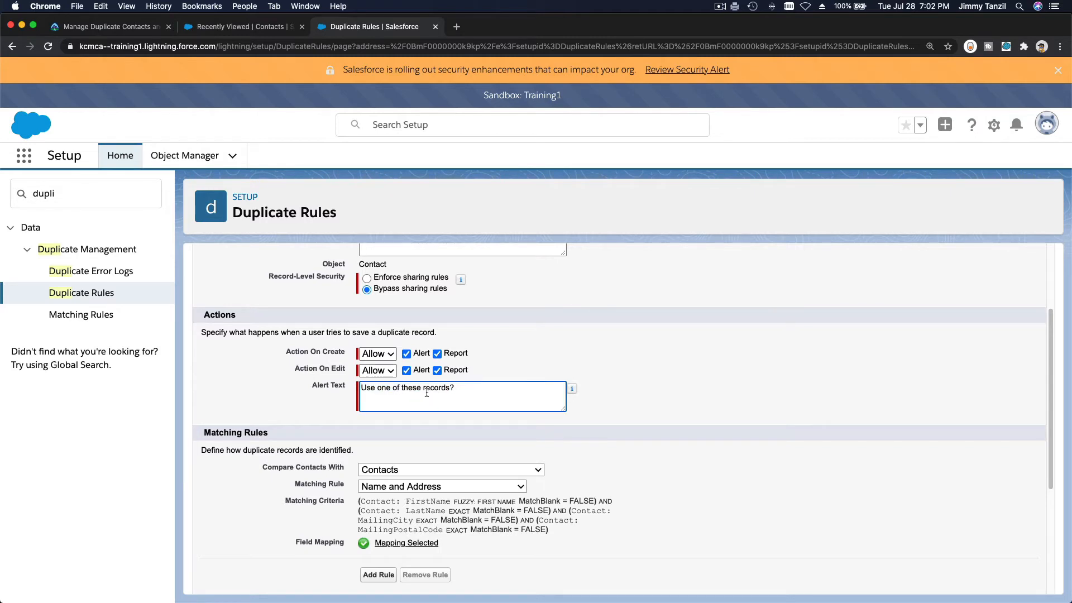
triple_click(427, 391)
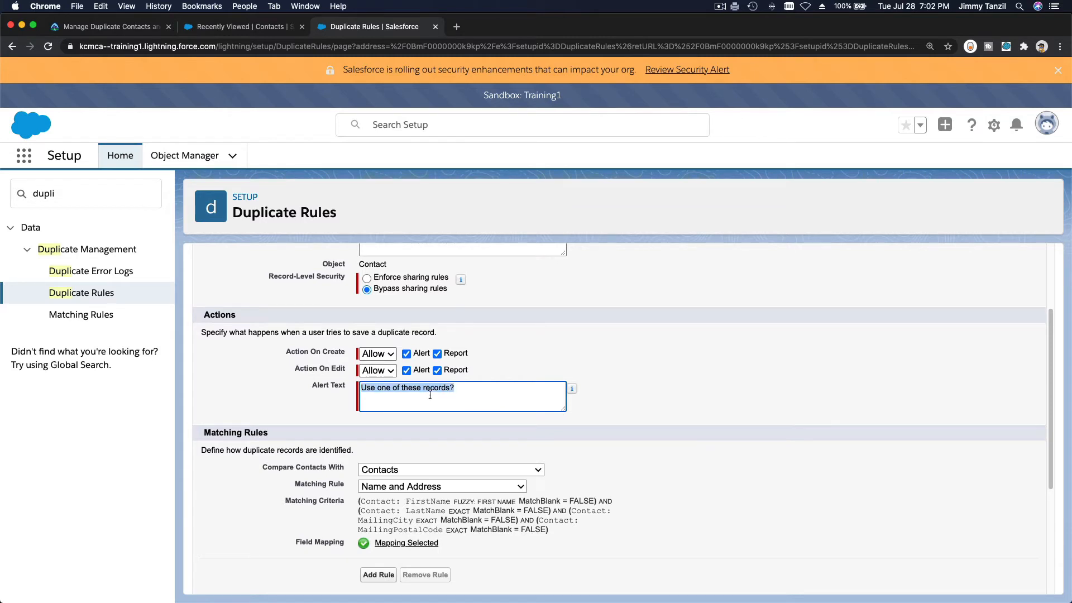
click(407, 354)
click(407, 371)
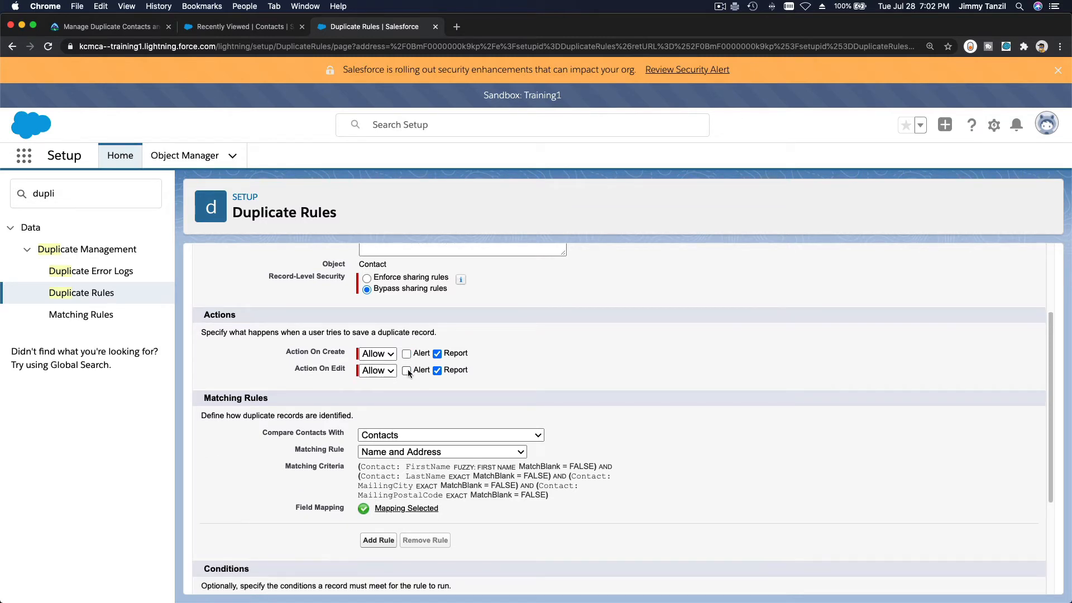
click(407, 370)
click(406, 354)
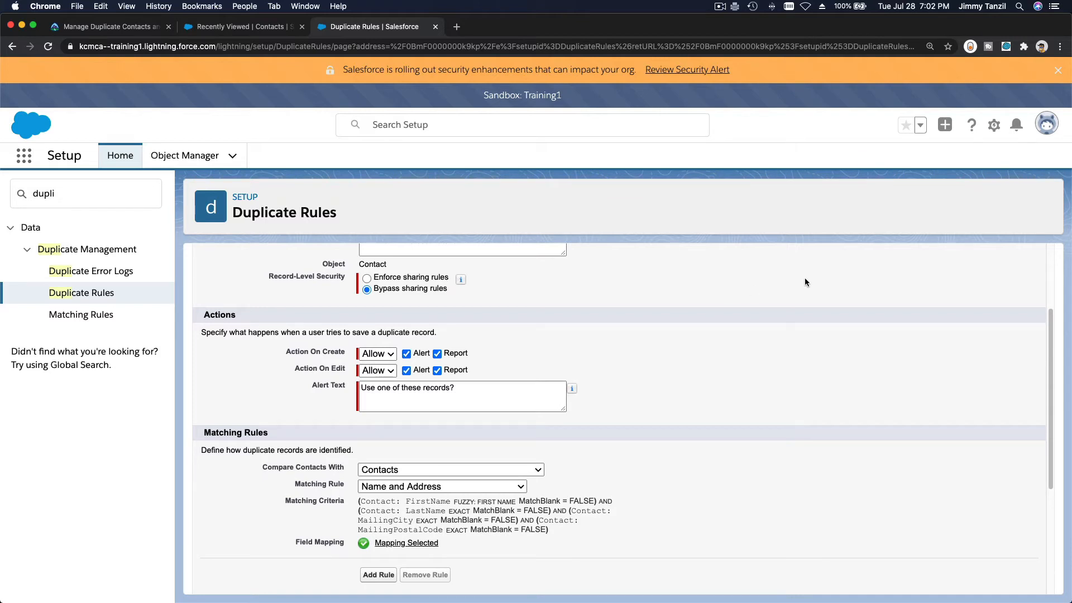
scroll(782, 288, down, 4)
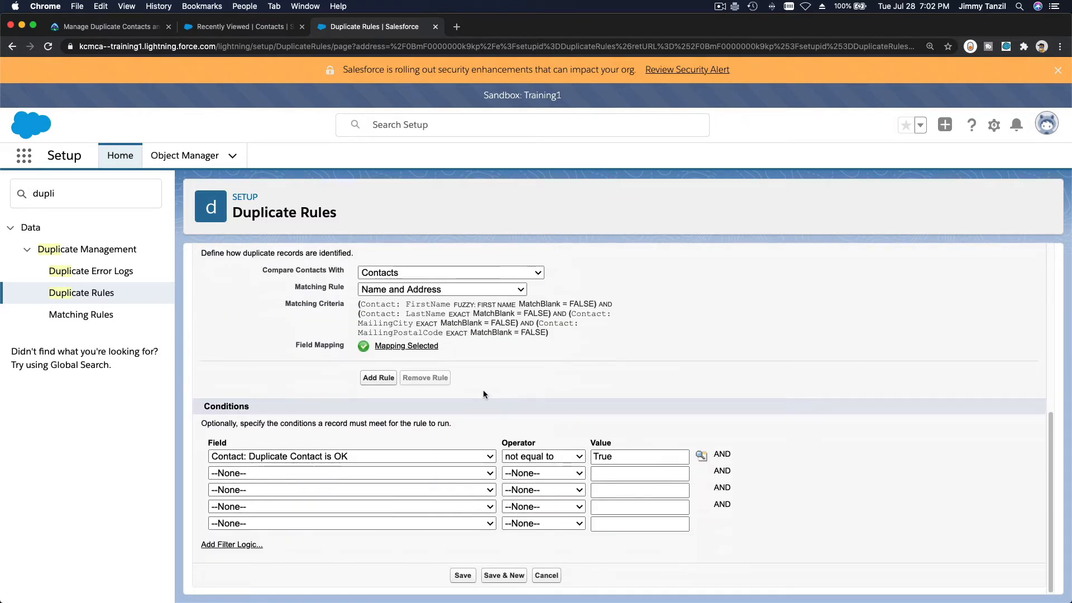
click(463, 576)
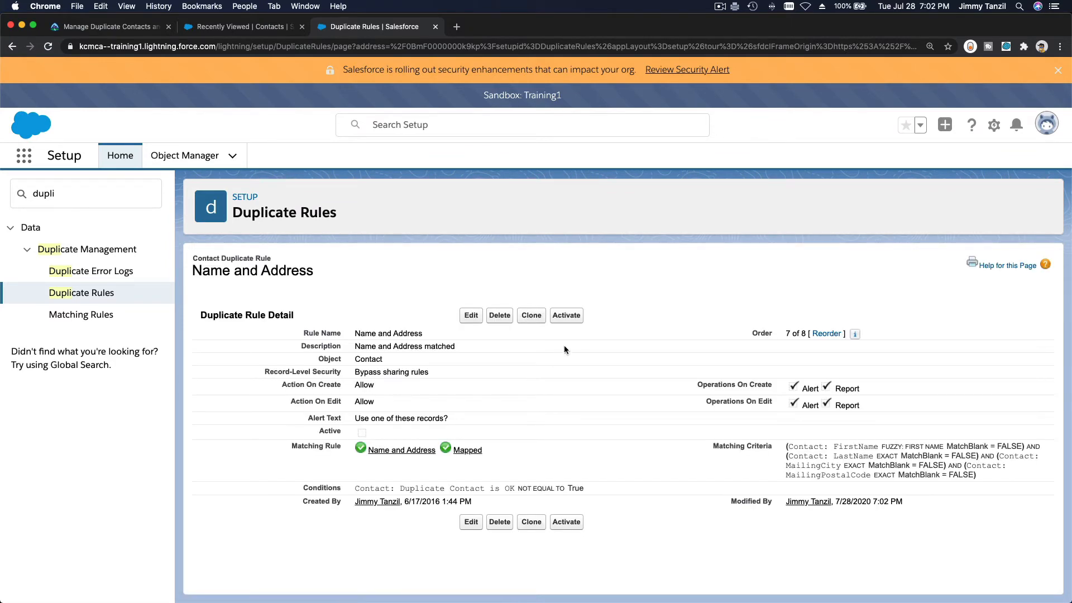
click(567, 316)
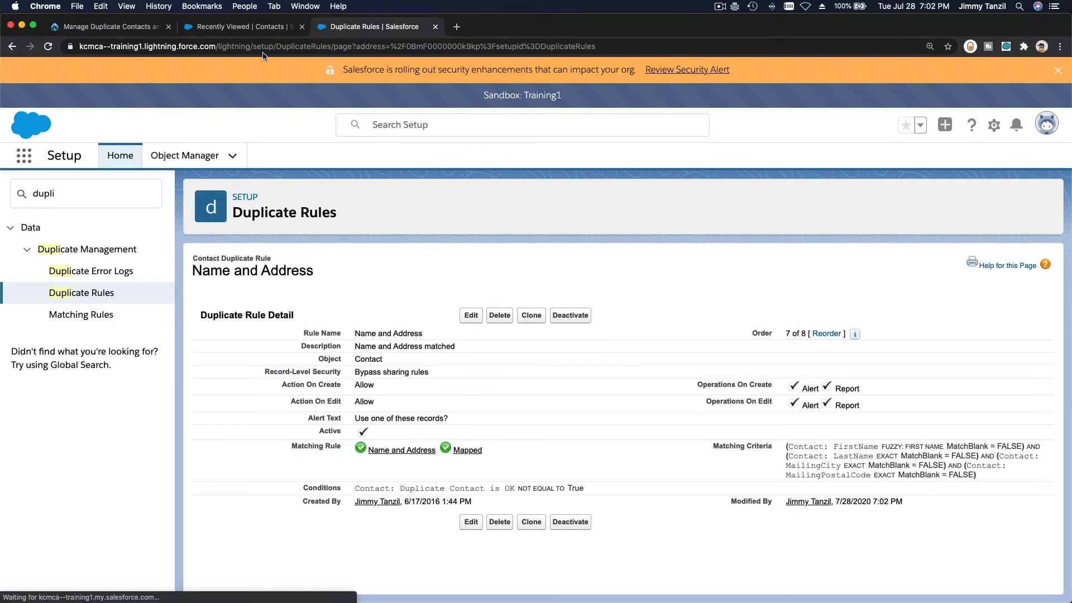
click(262, 28)
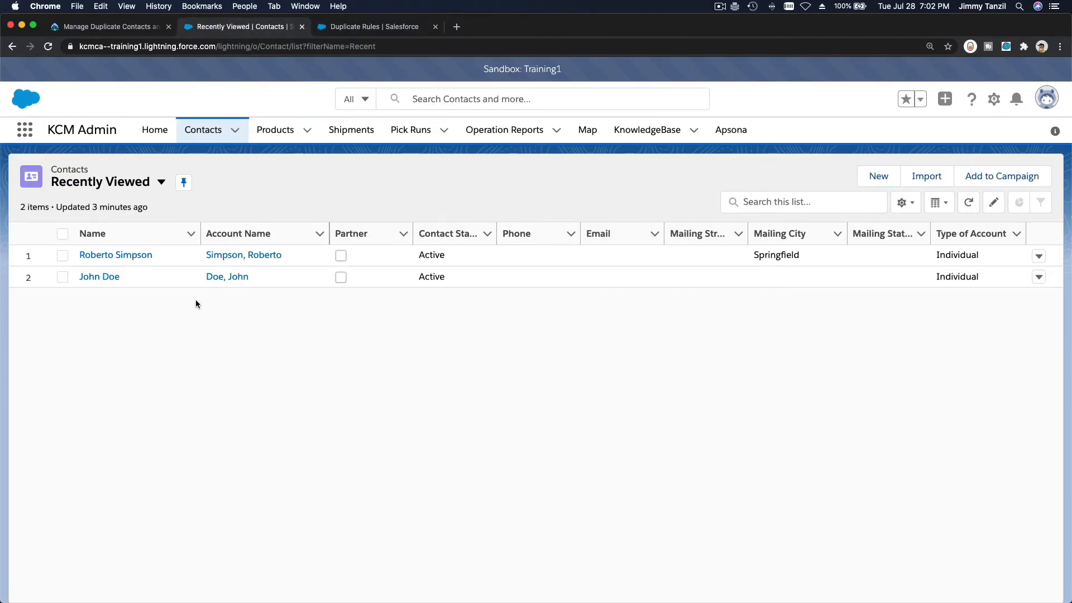
Start a new General Contacts record and enter the contact's first and last name
click(874, 177)
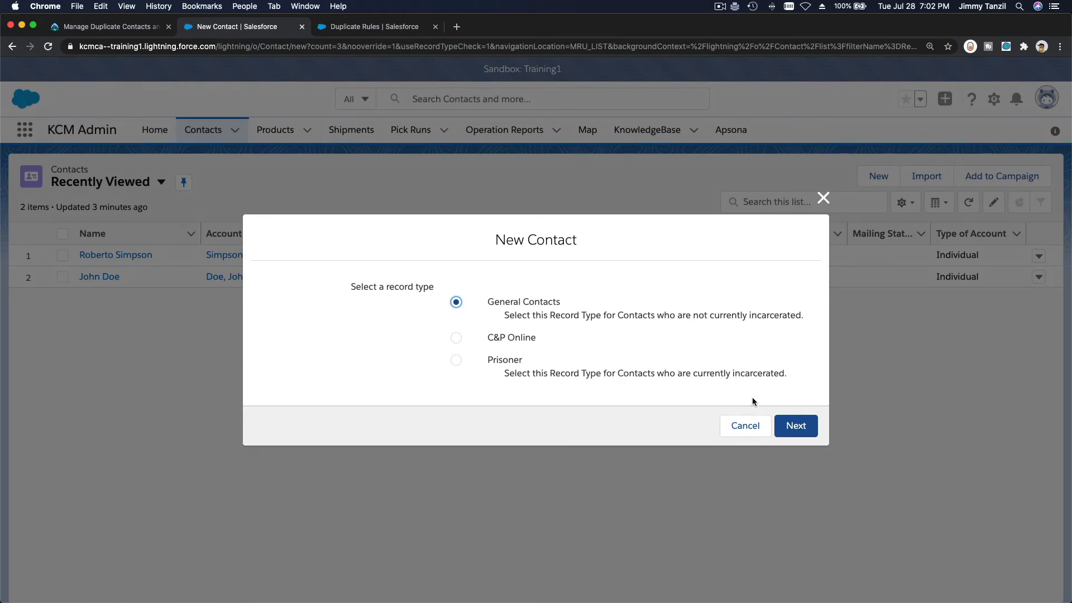
click(796, 425)
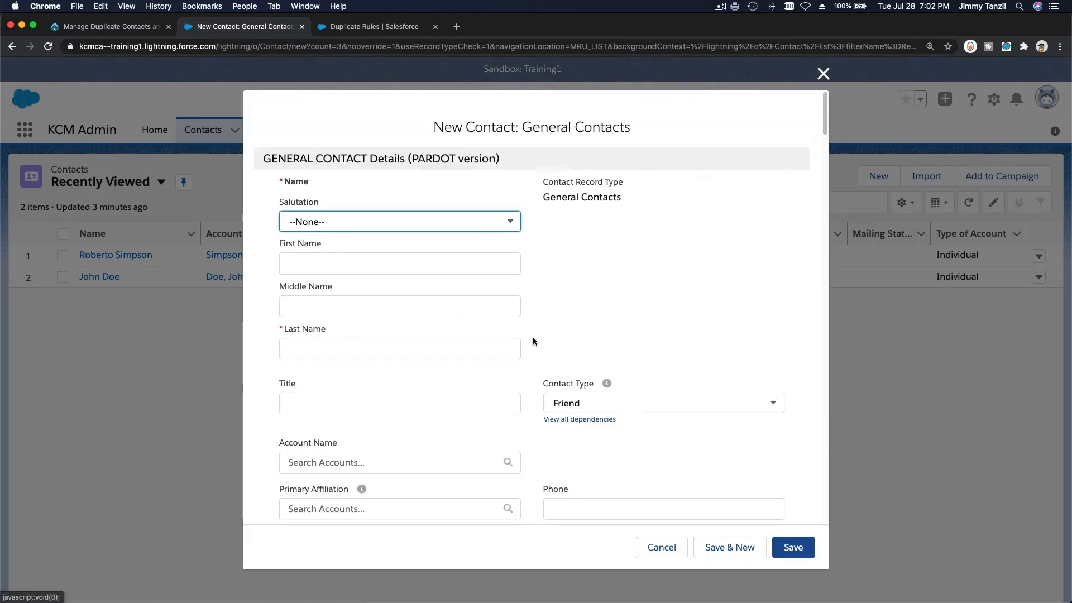
click(401, 265)
text(Robe)
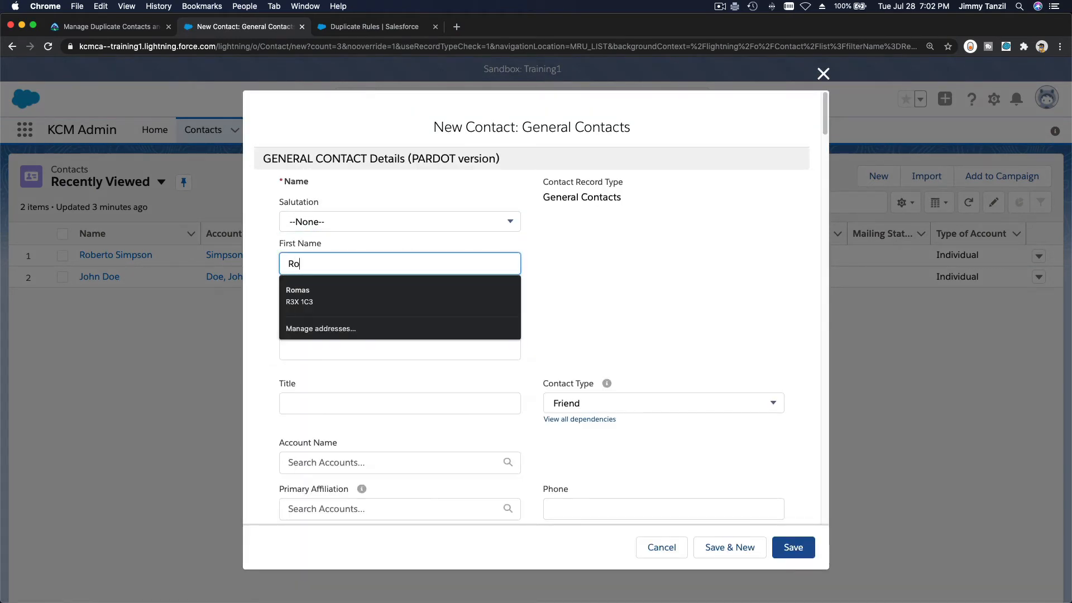
key(Tab)
key(Tab)
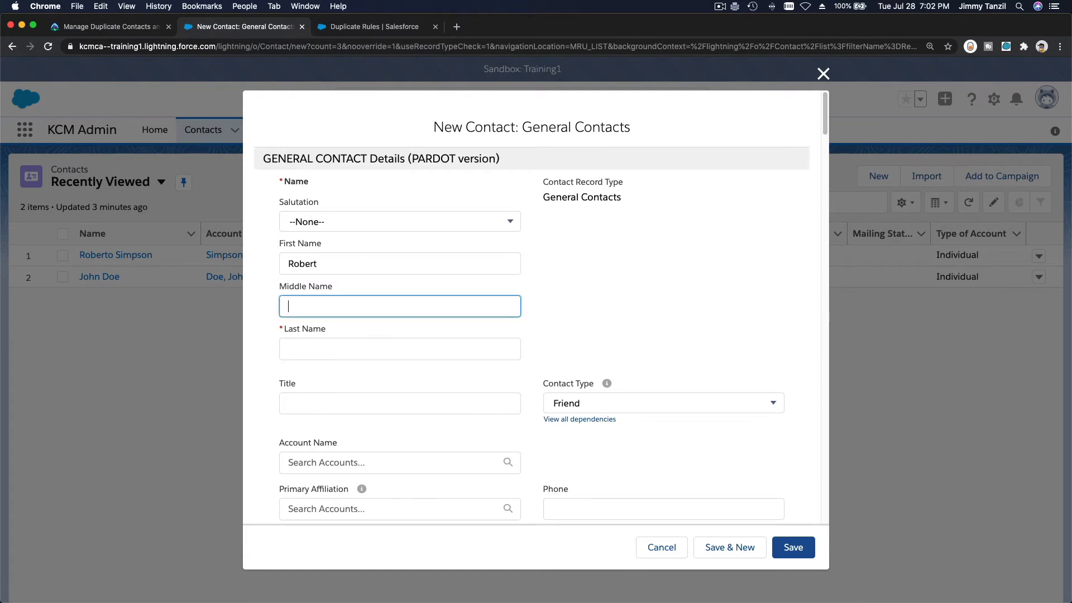
text(Simpson)
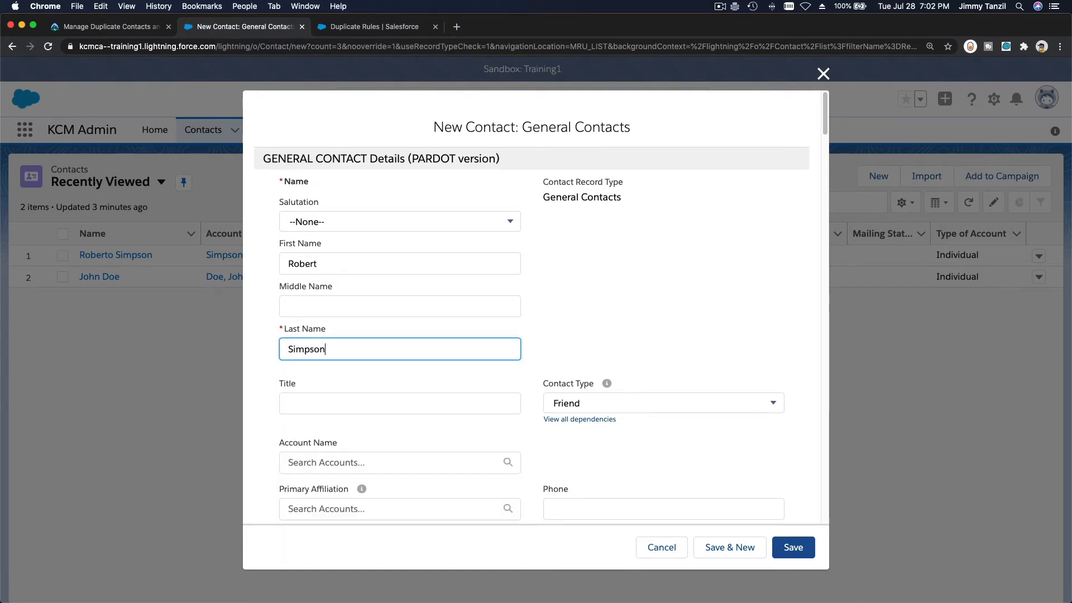
Set Mailing City to Springfield and postal code 1234567, then save
scroll(536, 313, down, 5)
scroll(532, 307, down, 10)
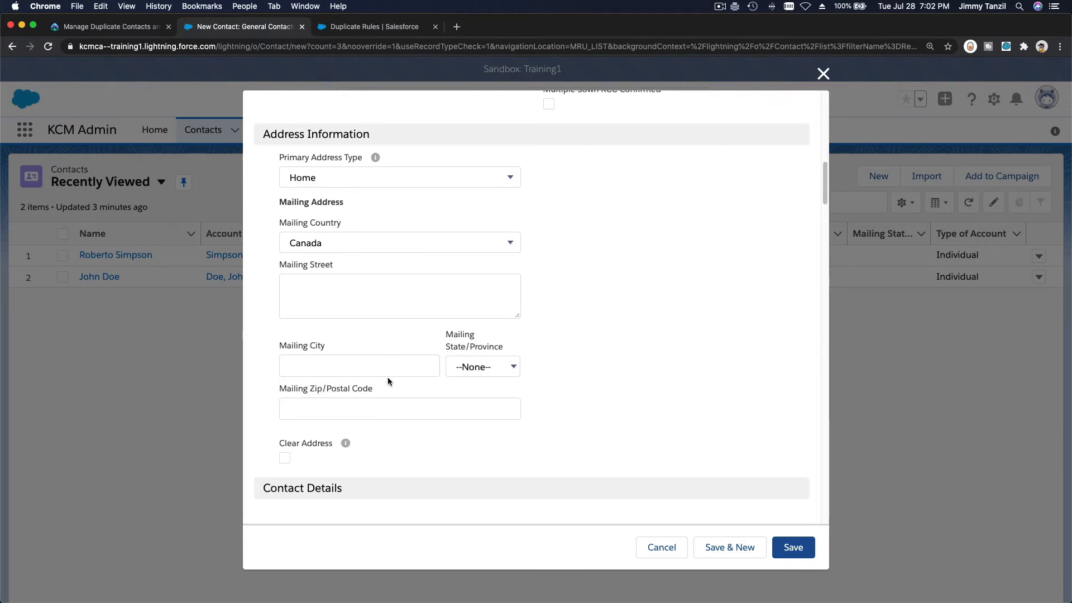
click(385, 365)
text(Sp)
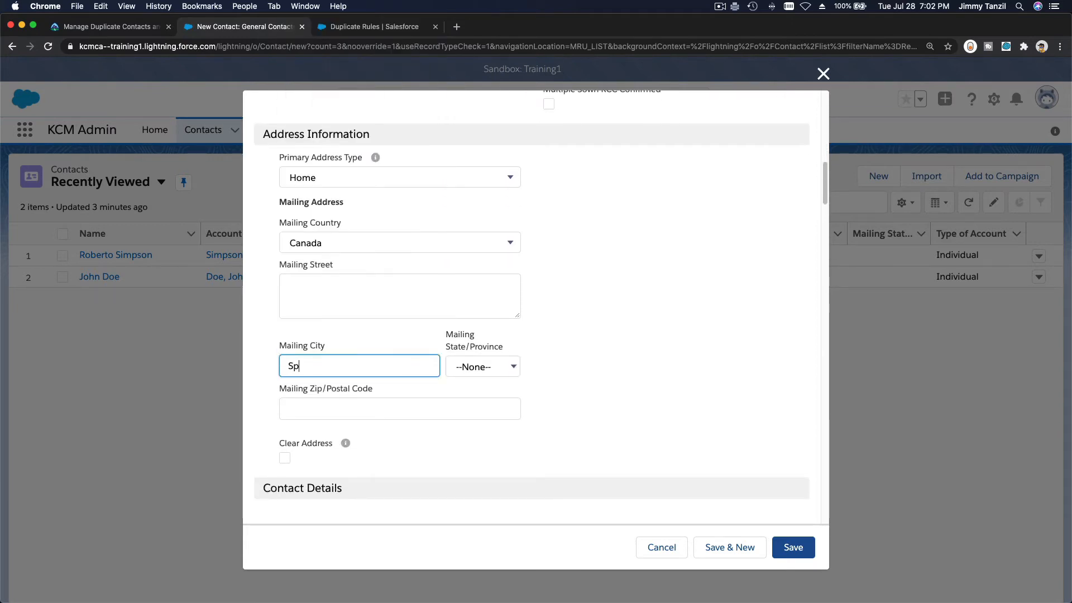
text(ringfield)
key(Tab)
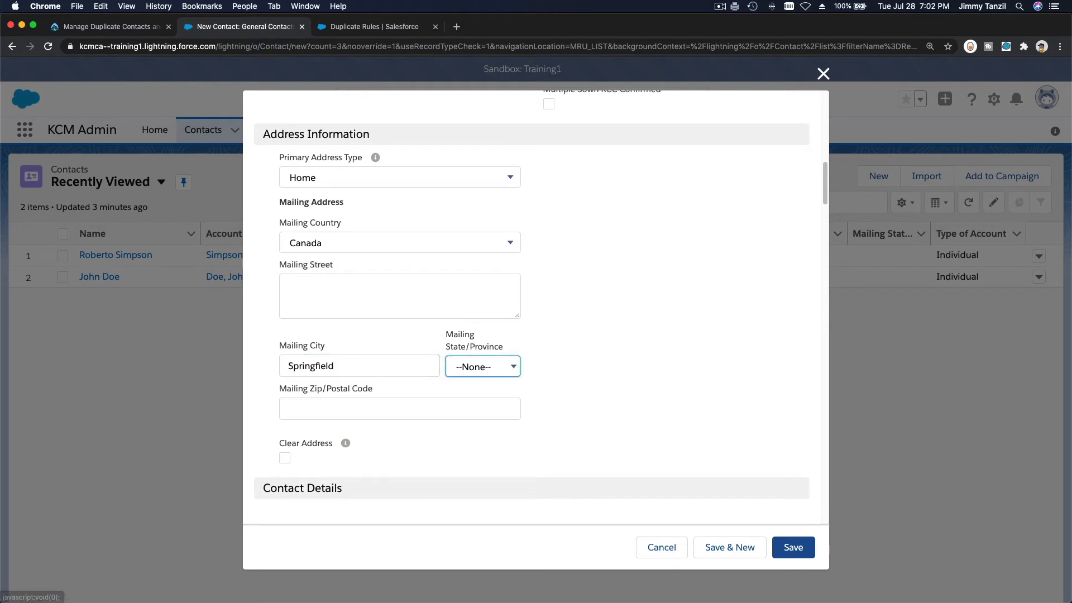
key(Tab)
text(123456)
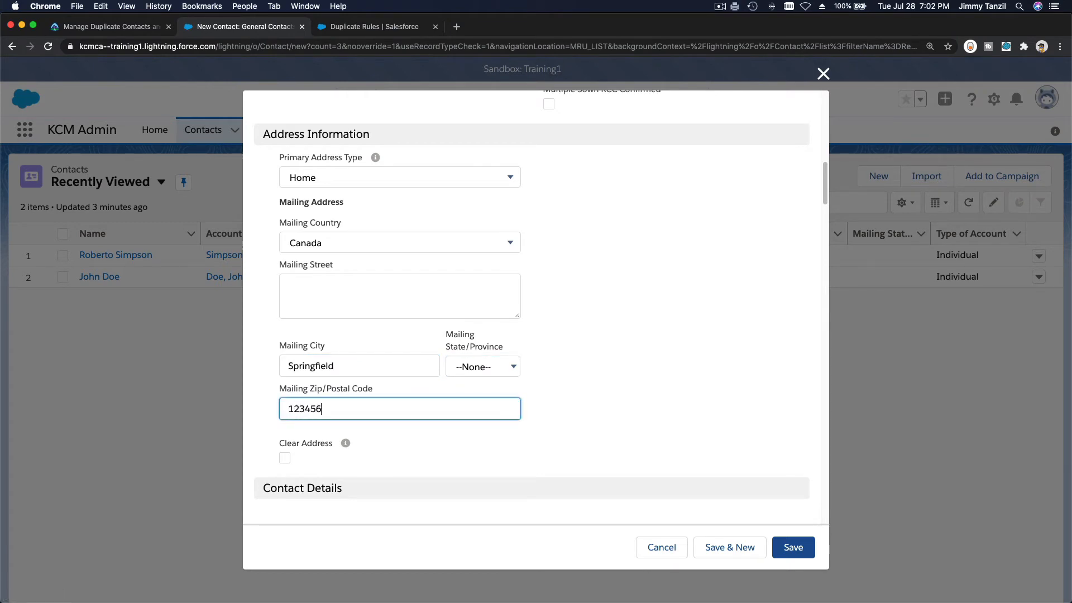
text(7)
click(779, 540)
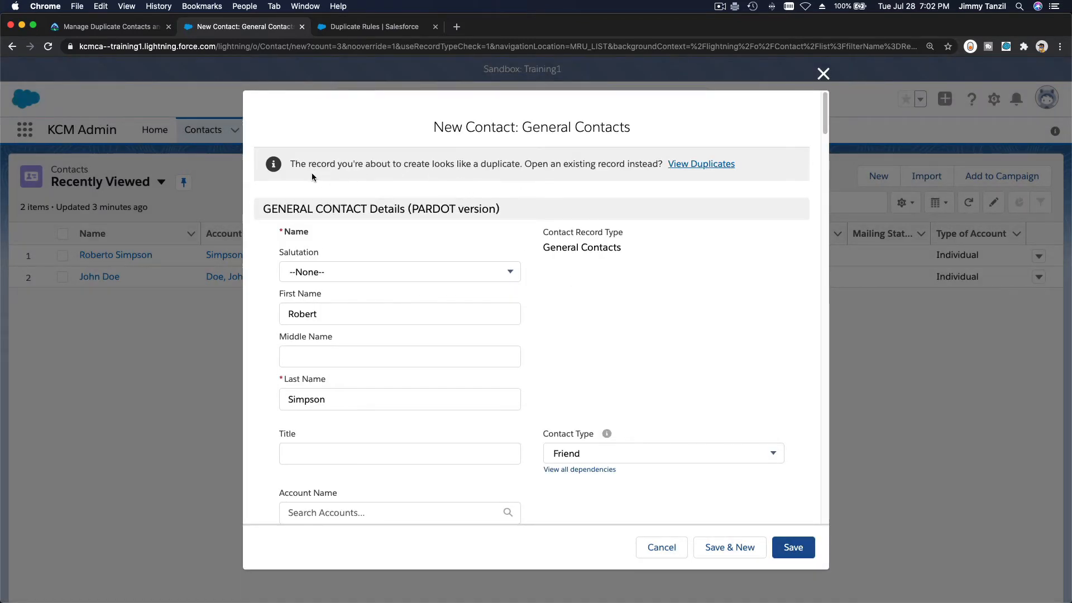
Read the duplicate warning banner, then save the Springfield contact anyway
double_click(378, 164)
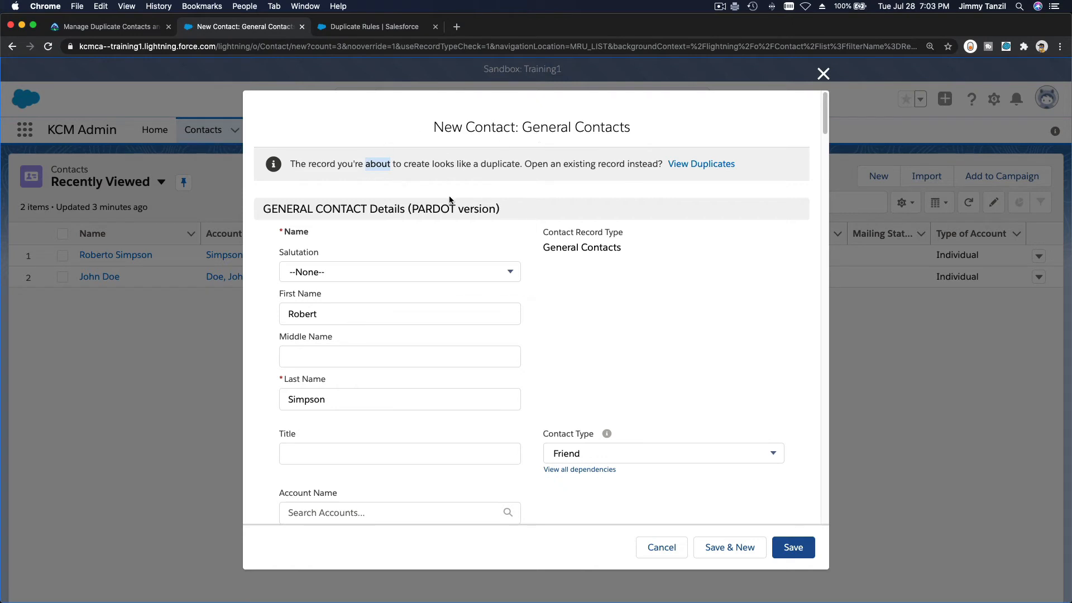
triple_click(453, 164)
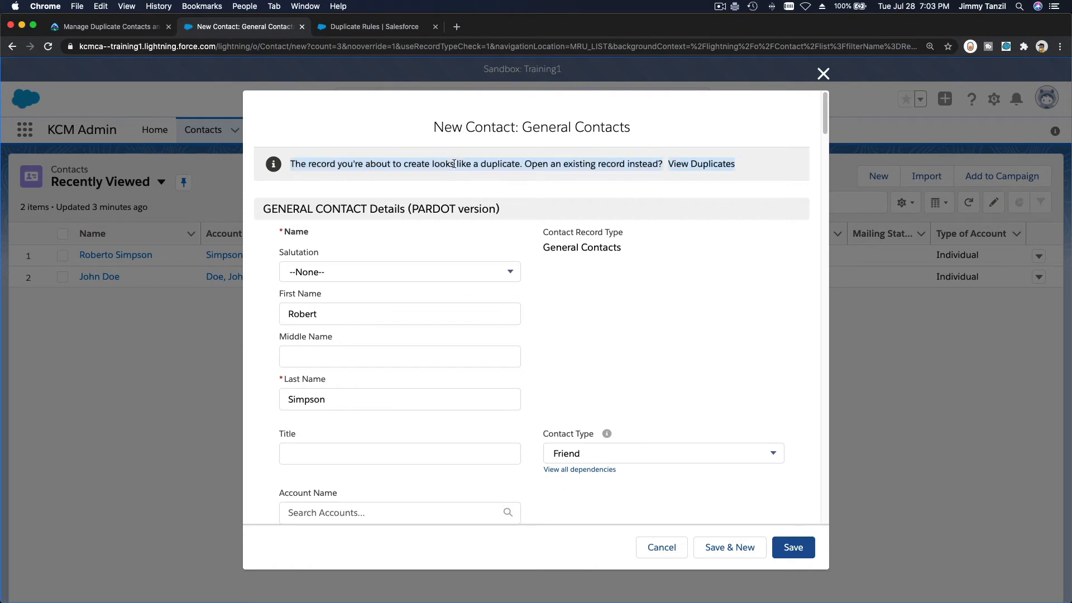
click(369, 166)
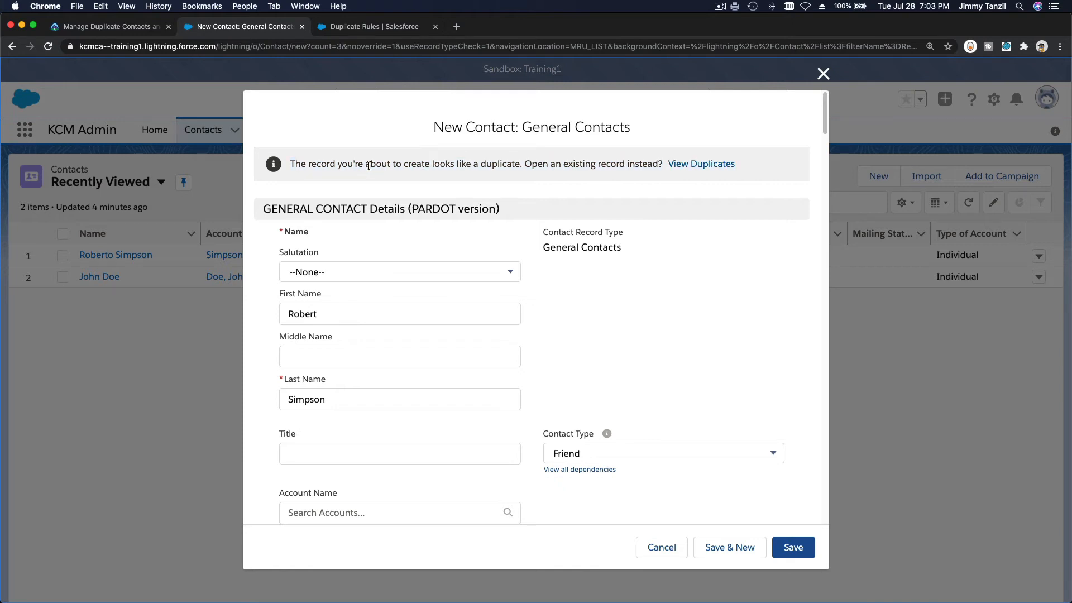
triple_click(369, 166)
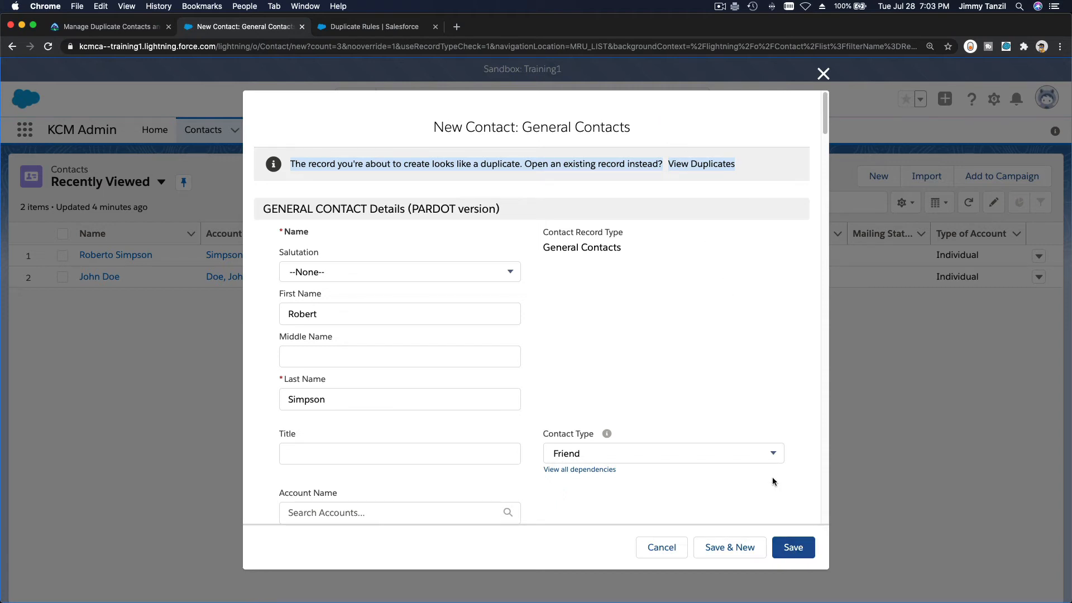
click(796, 554)
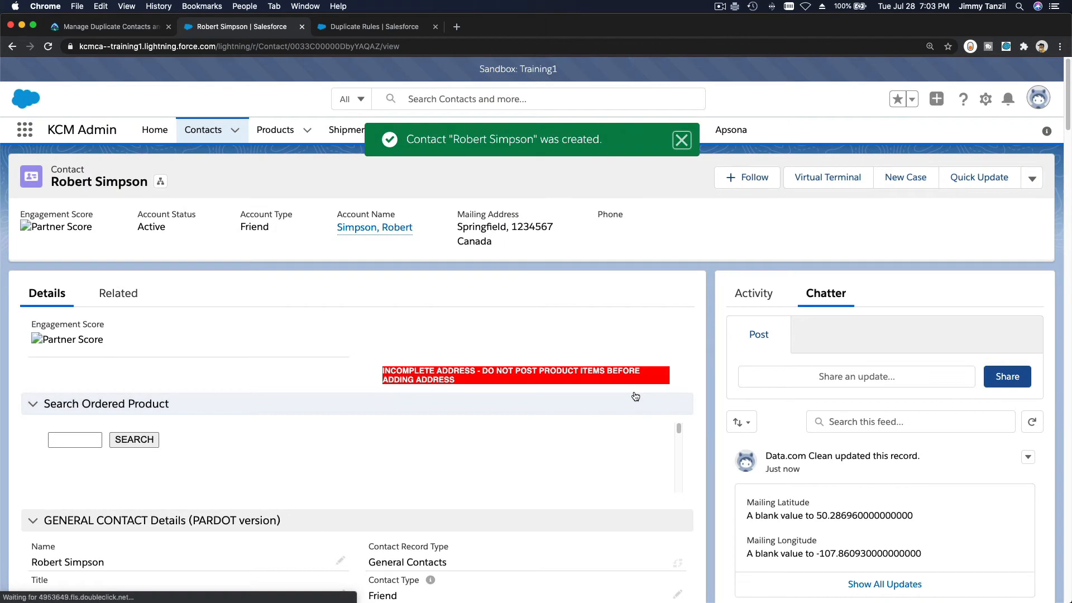
Dismiss the contact-created confirmation and return to the Contacts list
click(681, 140)
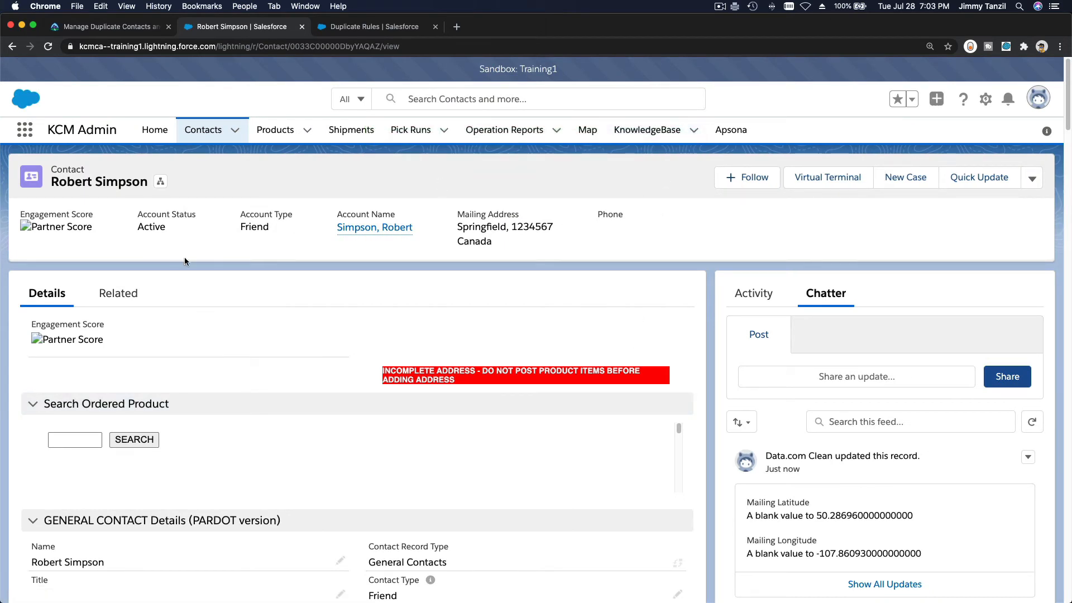
click(199, 139)
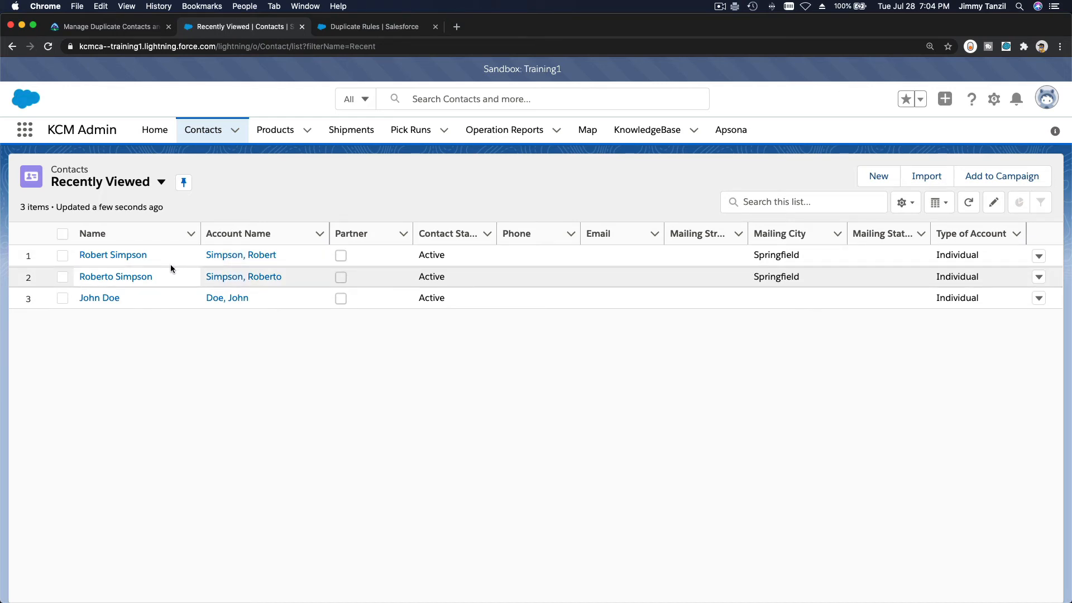
Clear Alert on create and edit in the Name and Address rule, save, and return to contacts
click(360, 28)
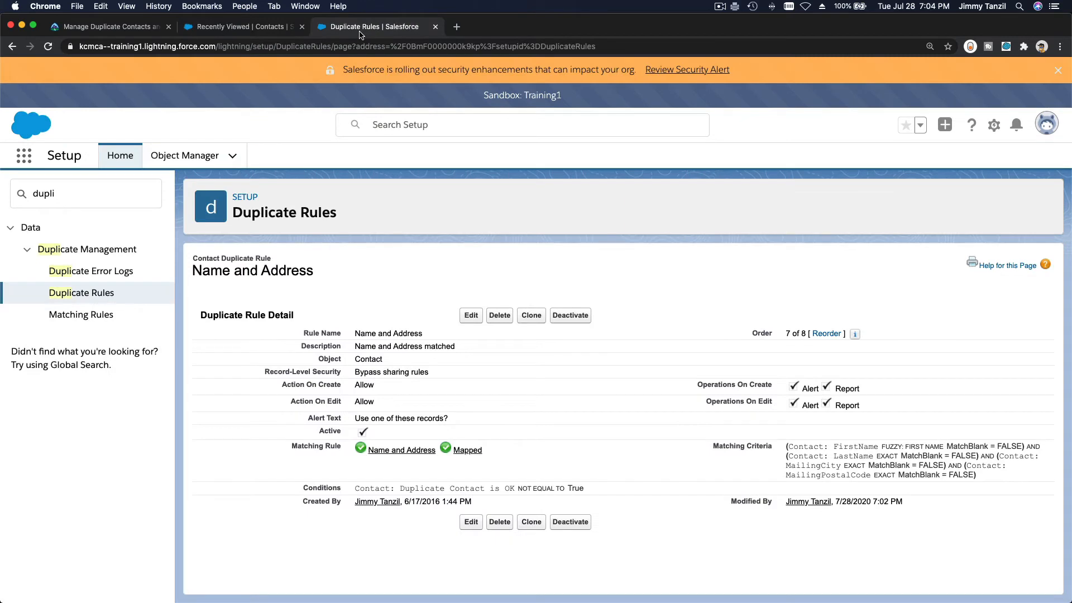
click(470, 313)
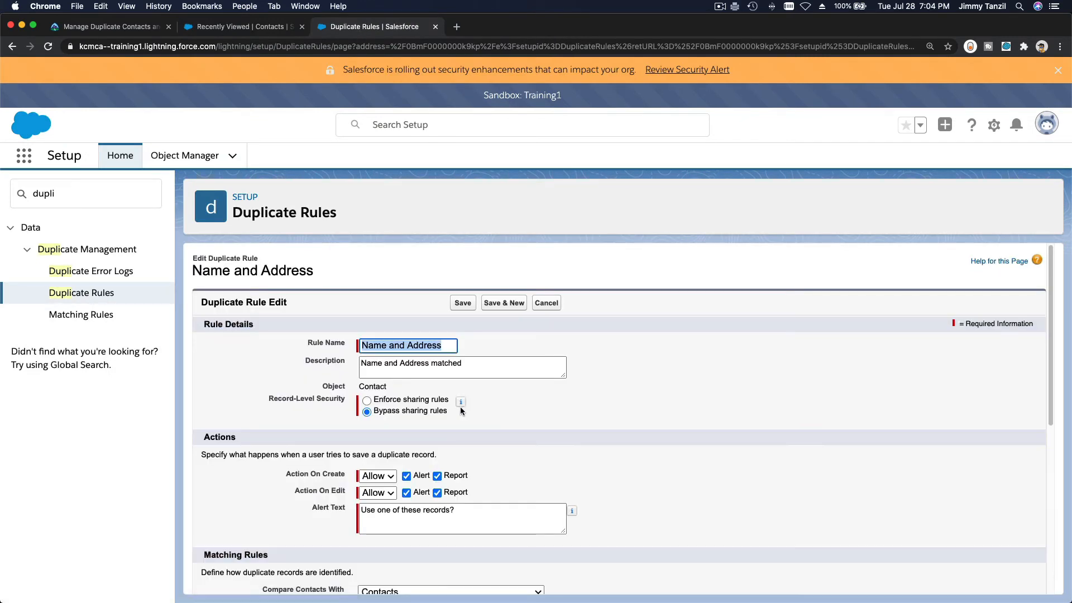
scroll(469, 450, down, 2)
click(406, 437)
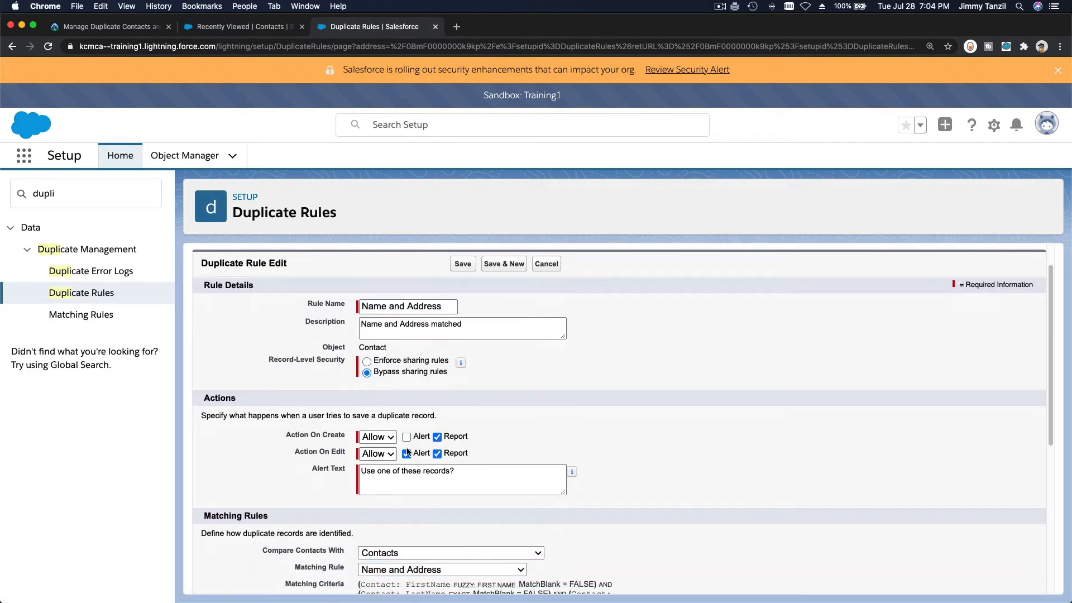
click(407, 454)
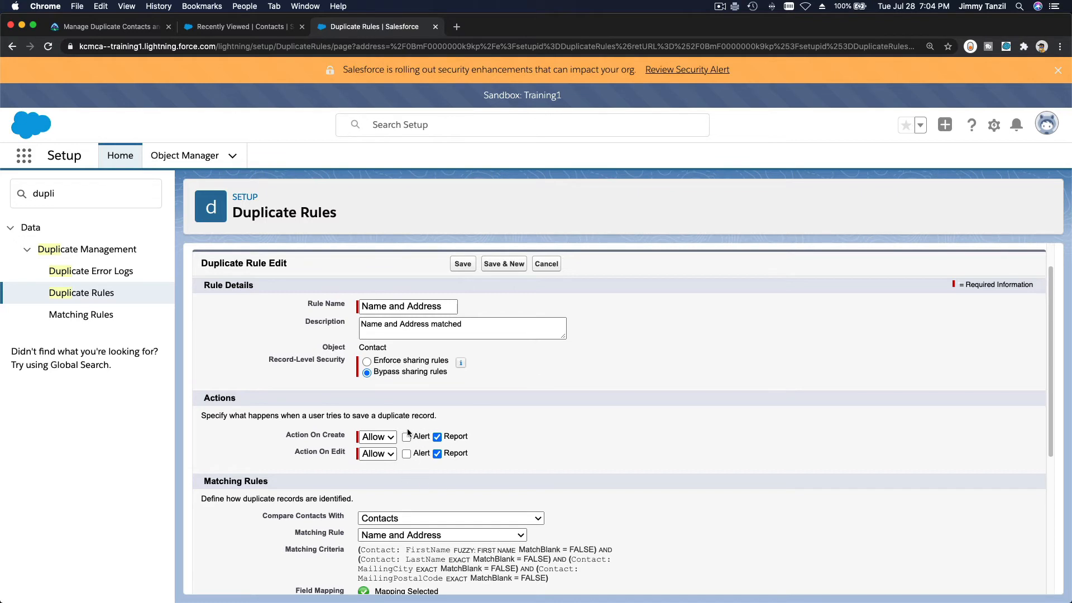
click(462, 264)
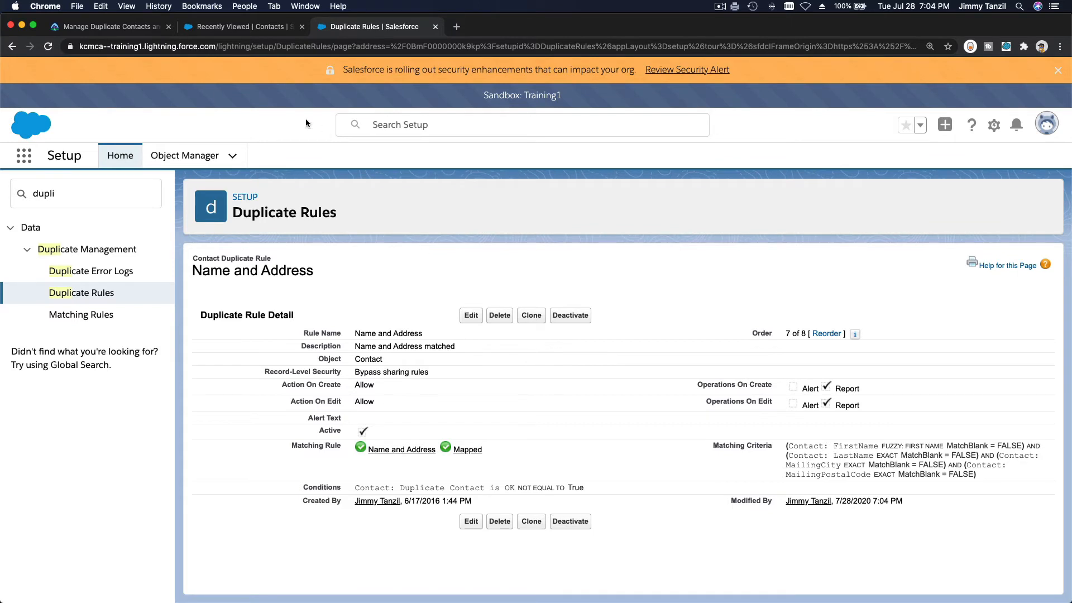
click(229, 26)
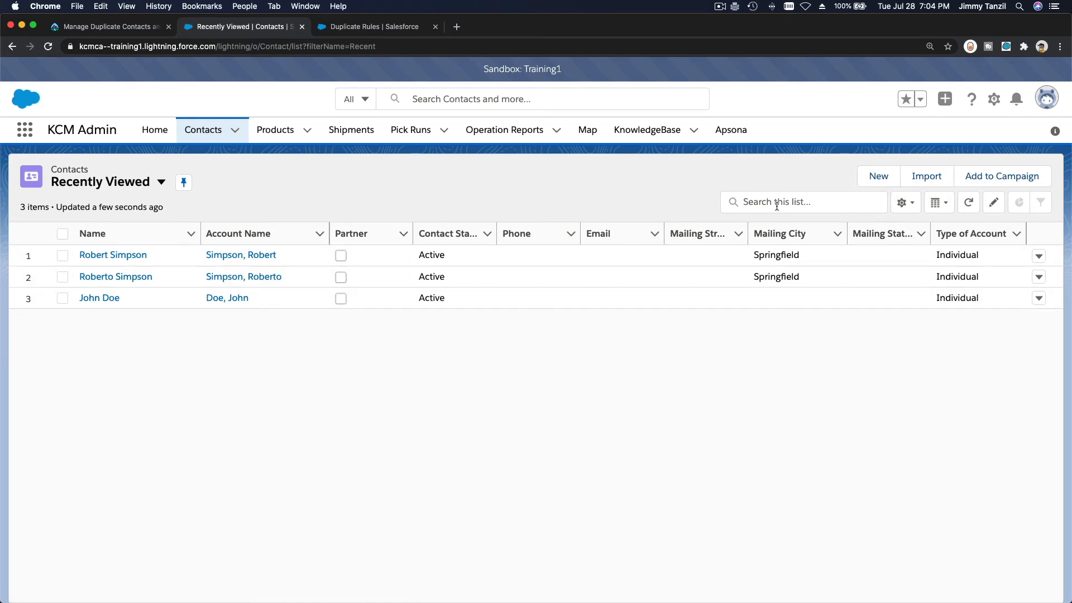
Start a new General Contacts contact and enter the same first and last name as an existing contact
click(886, 180)
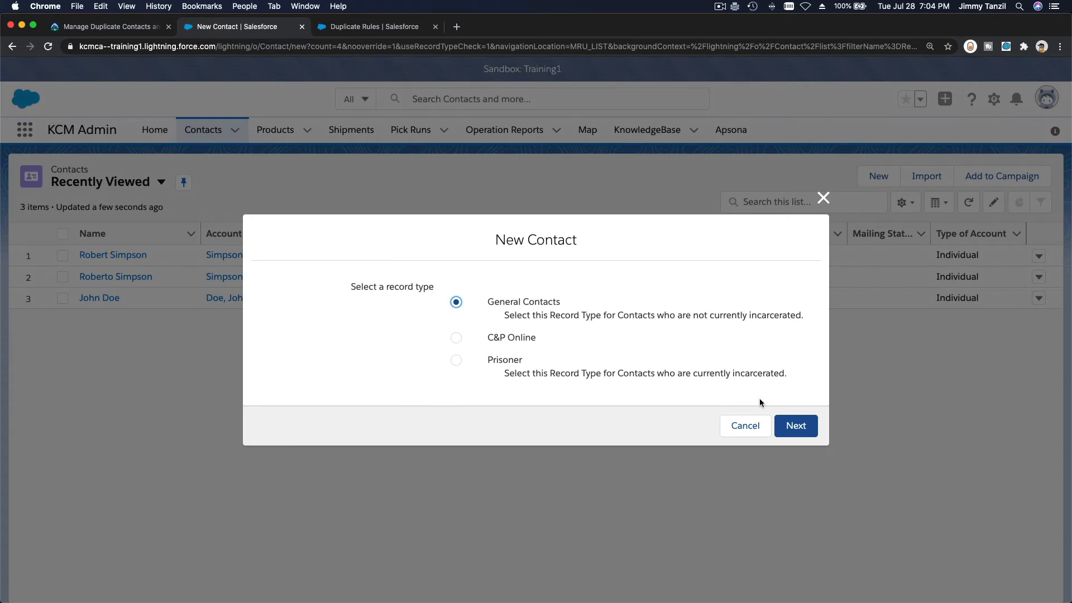
click(796, 426)
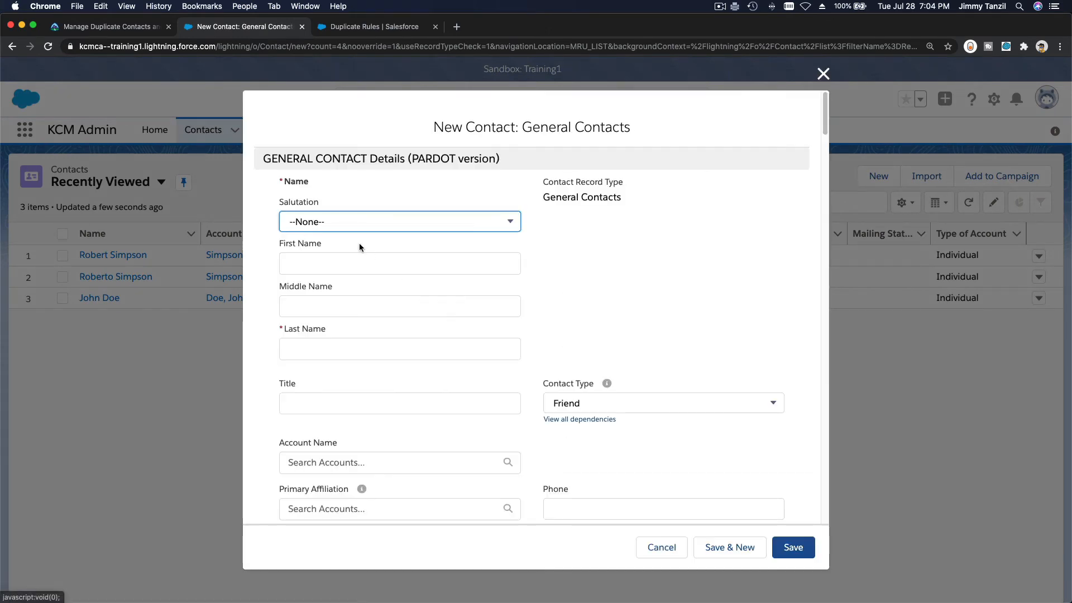
click(359, 263)
text(Ro)
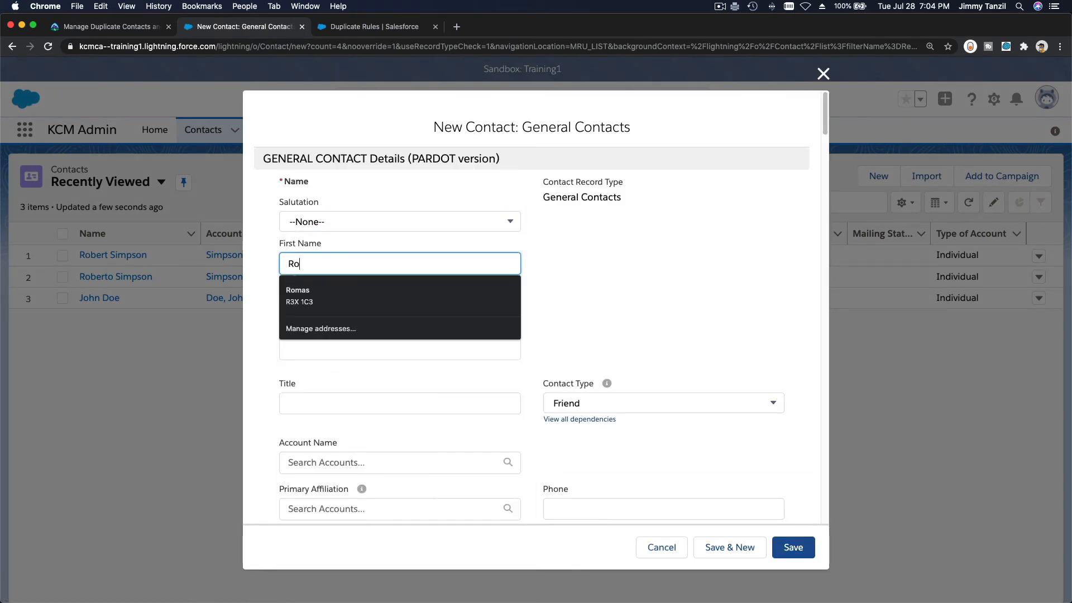
text(bert)
key(Tab)
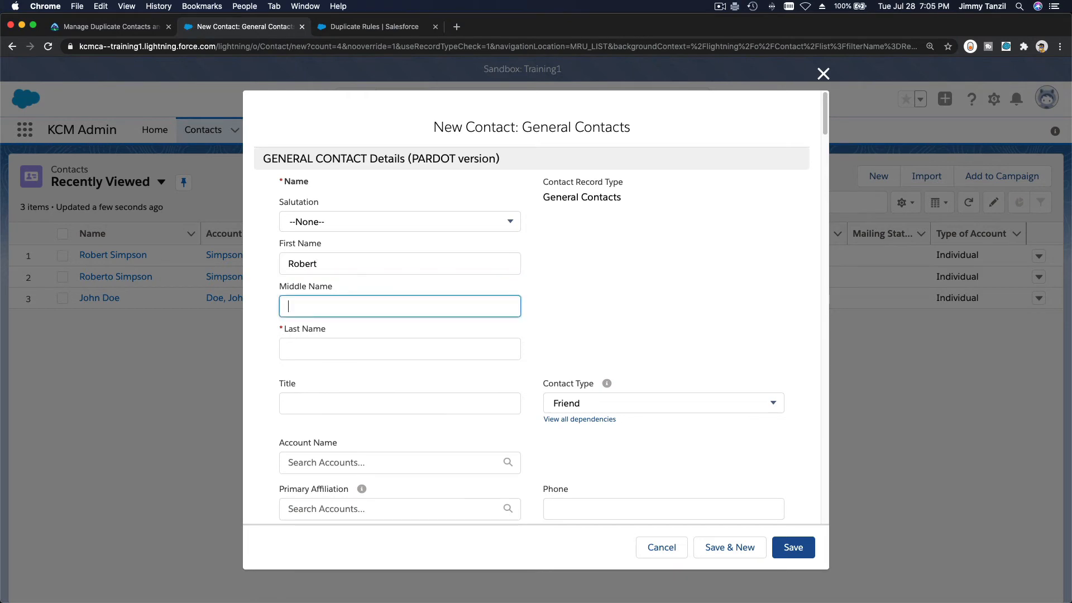
key(Tab)
text(Simpson)
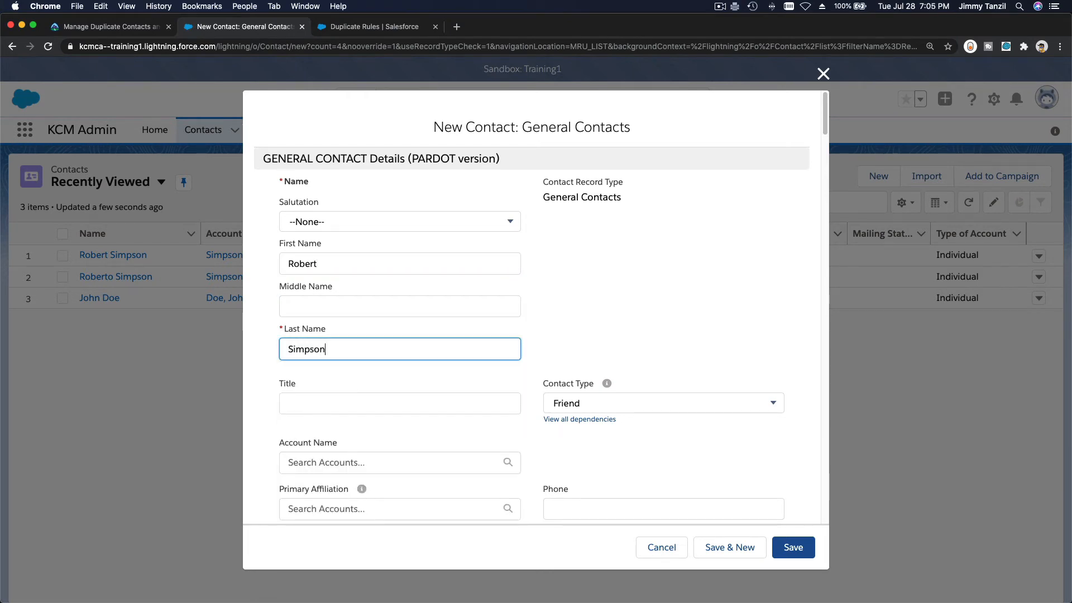
Add mailing city Springfield and a postal code, save the contact, and return to the list
scroll(361, 336, down, 10)
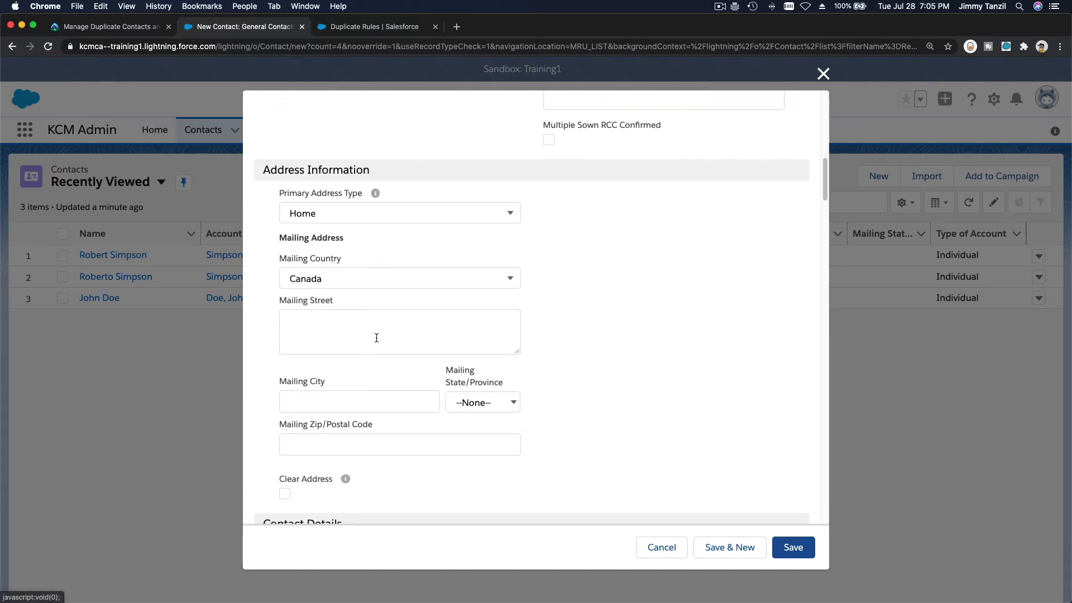
click(380, 401)
text(Springfield)
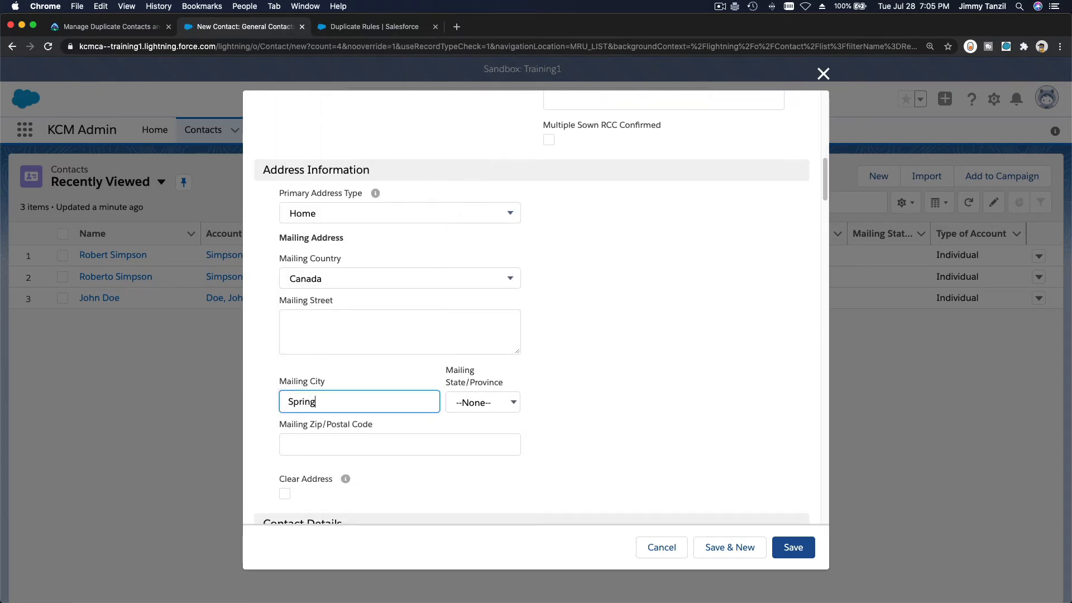
key(Tab)
key(Tab)
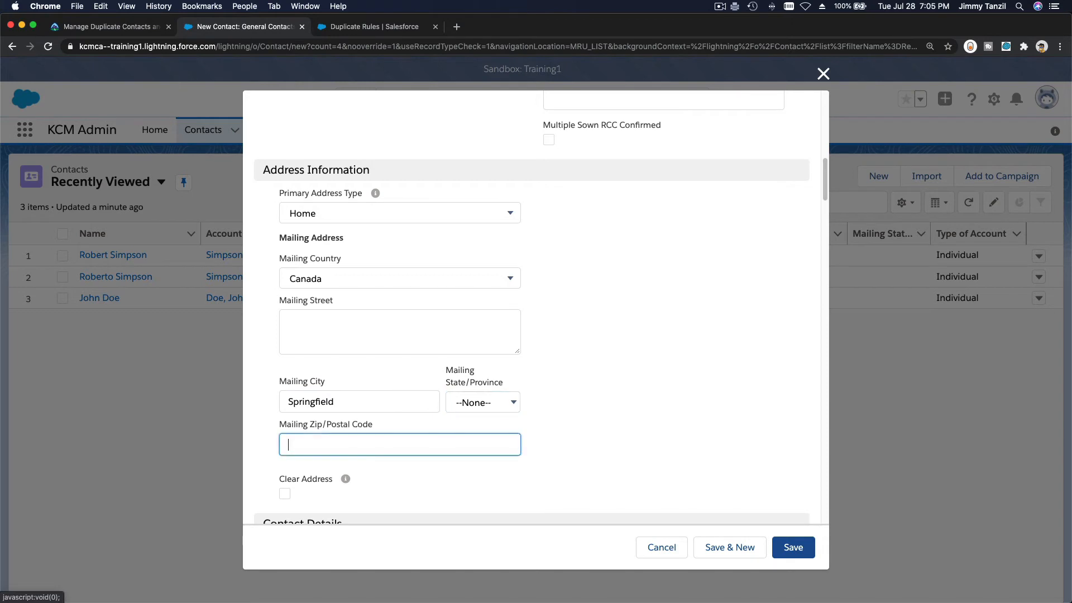
text(1234567)
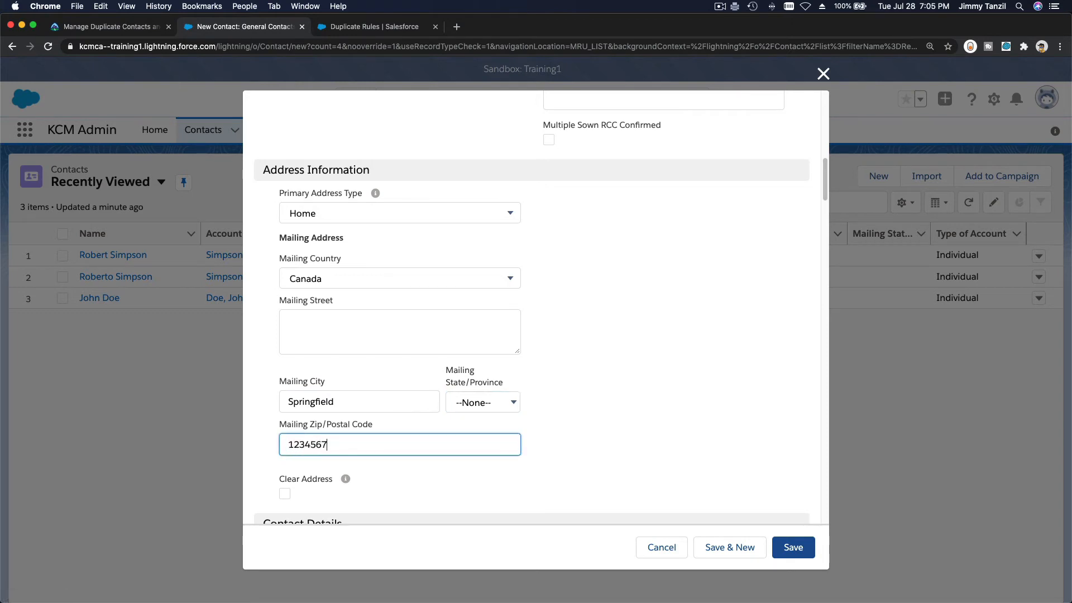
scroll(784, 475, down, 4)
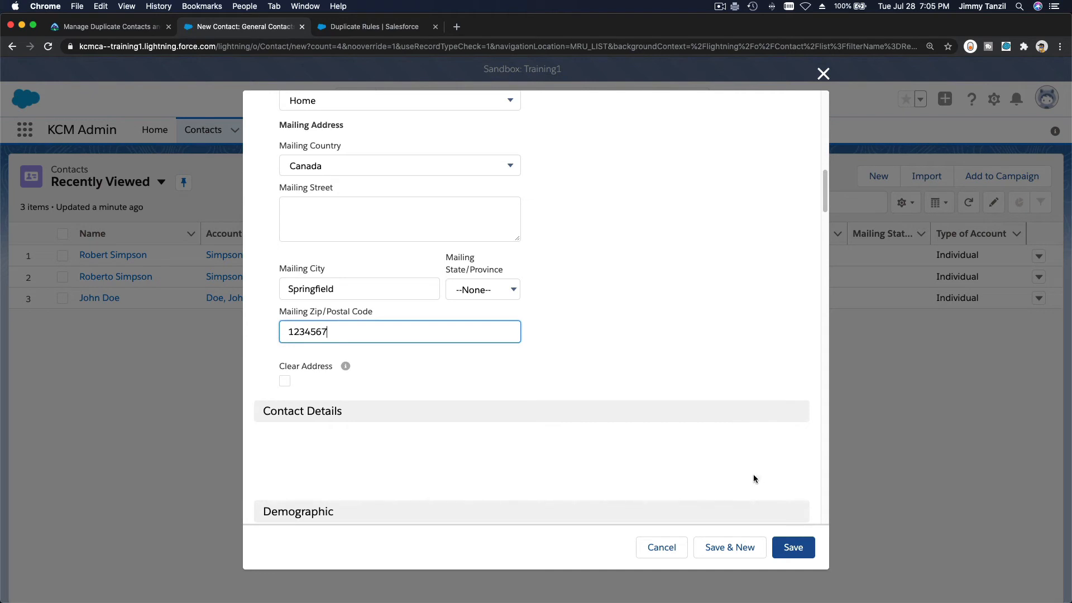
click(791, 548)
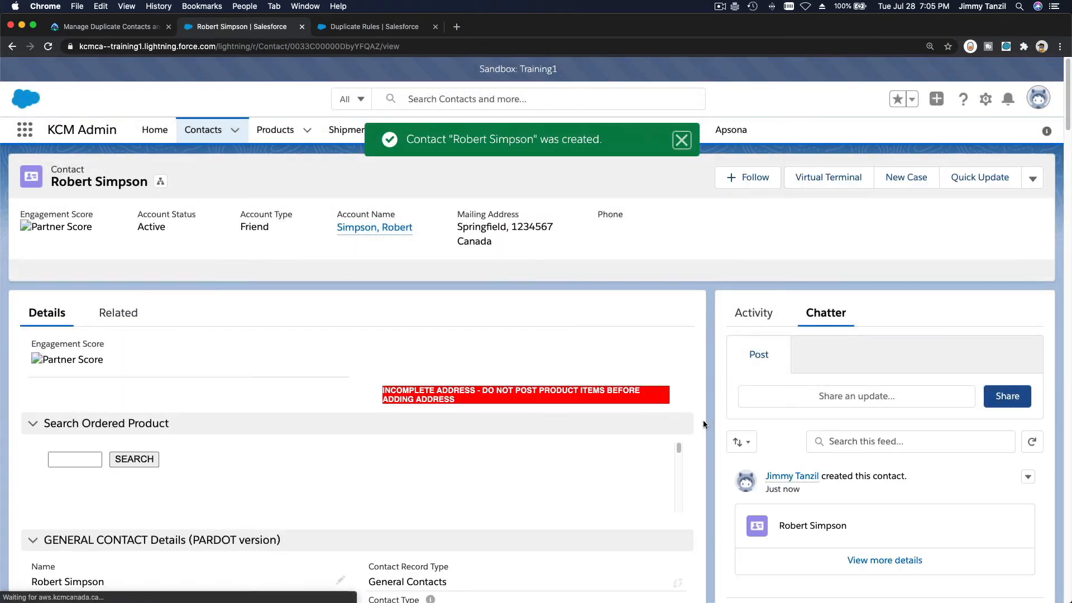
click(682, 140)
click(202, 131)
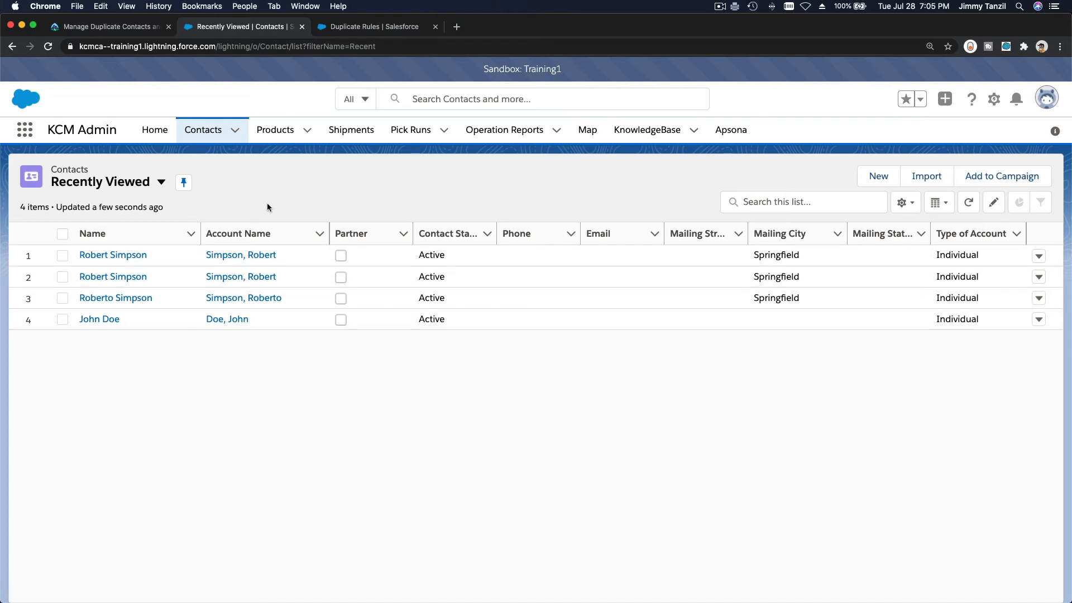
Open the Name and Email duplicate rule from the full list and activate it
click(347, 29)
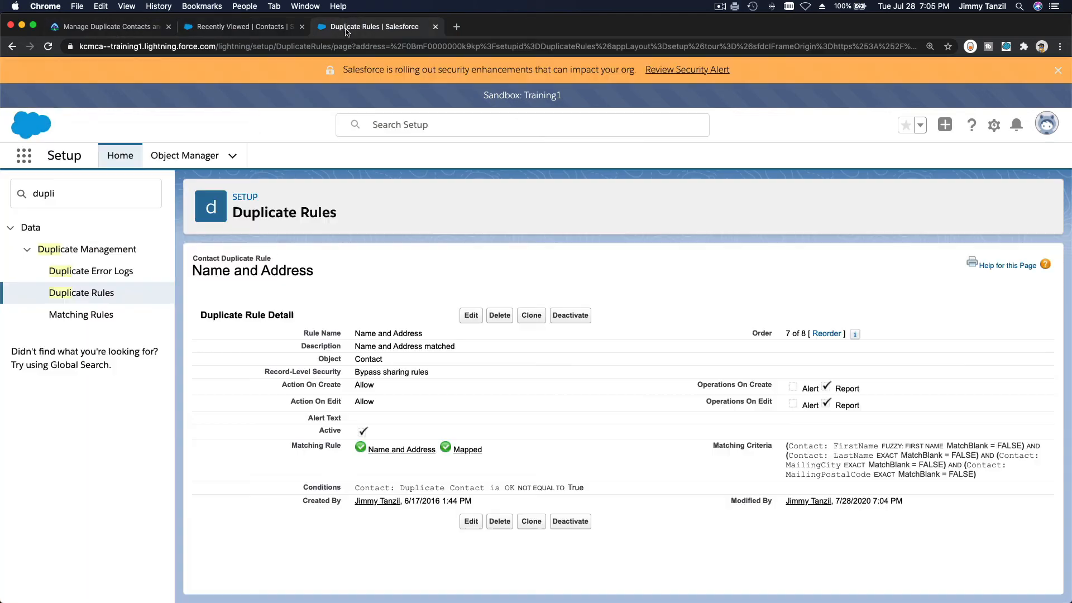
click(101, 288)
scroll(222, 401, down, 1)
scroll(221, 401, down, 1)
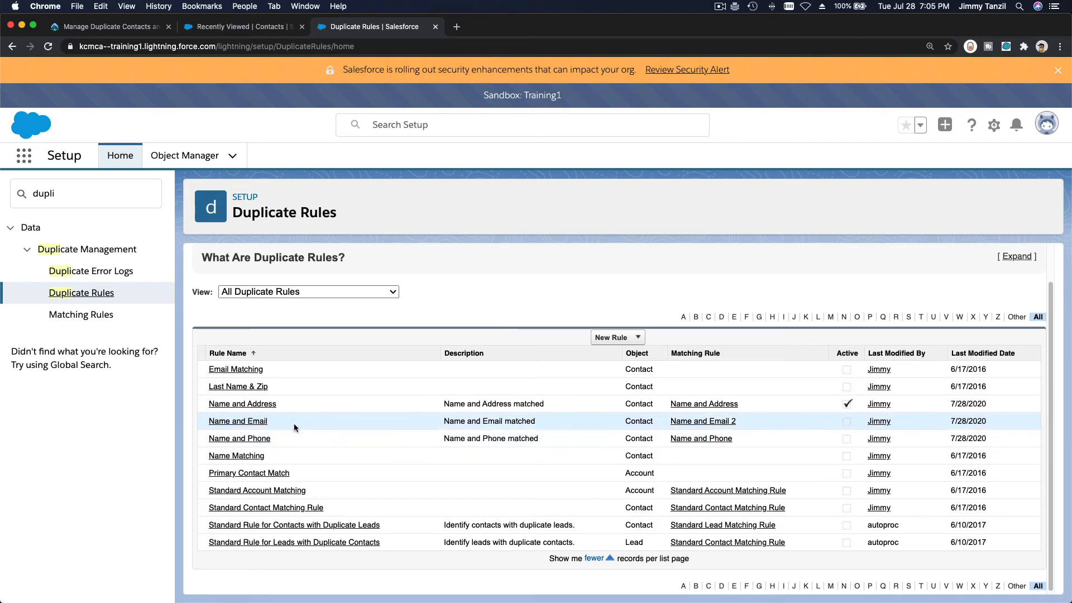
click(254, 422)
click(566, 315)
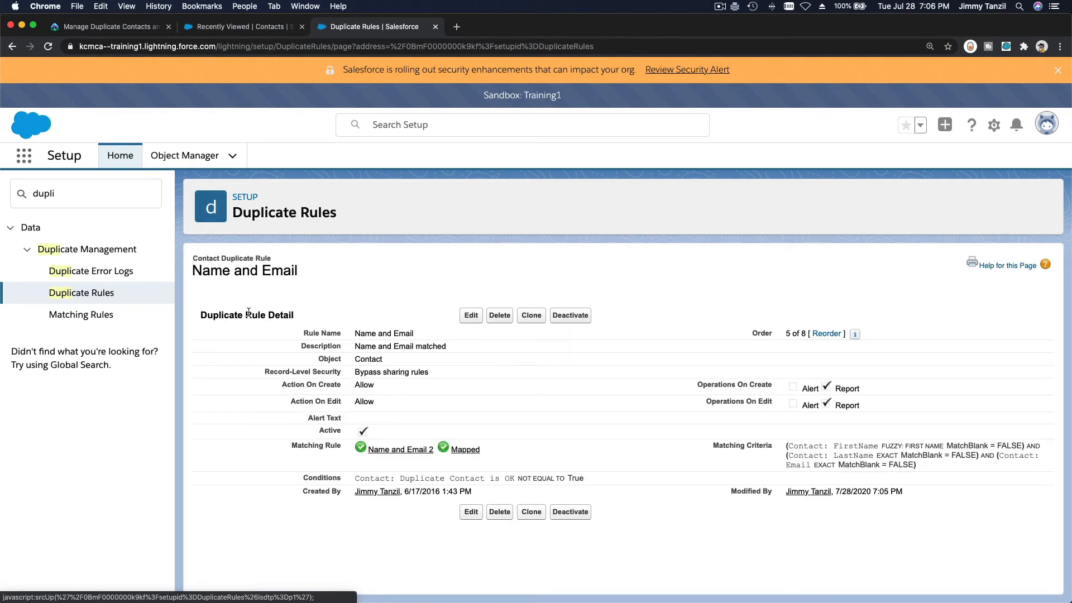
click(106, 296)
scroll(412, 434, down, 1)
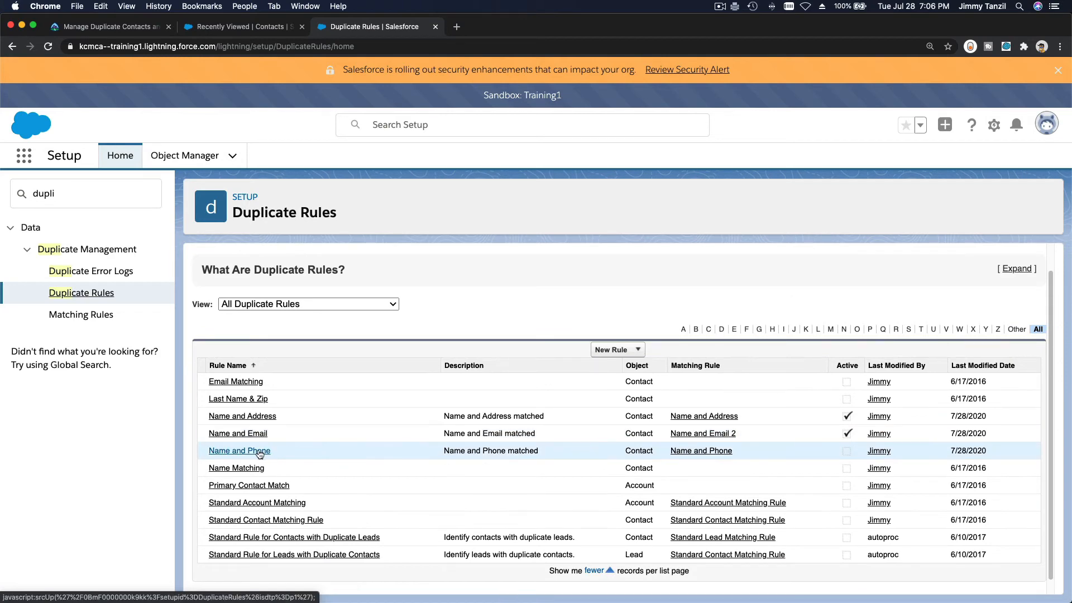
Try activating the Name and Phone duplicate rule and dismiss the resulting error
click(259, 452)
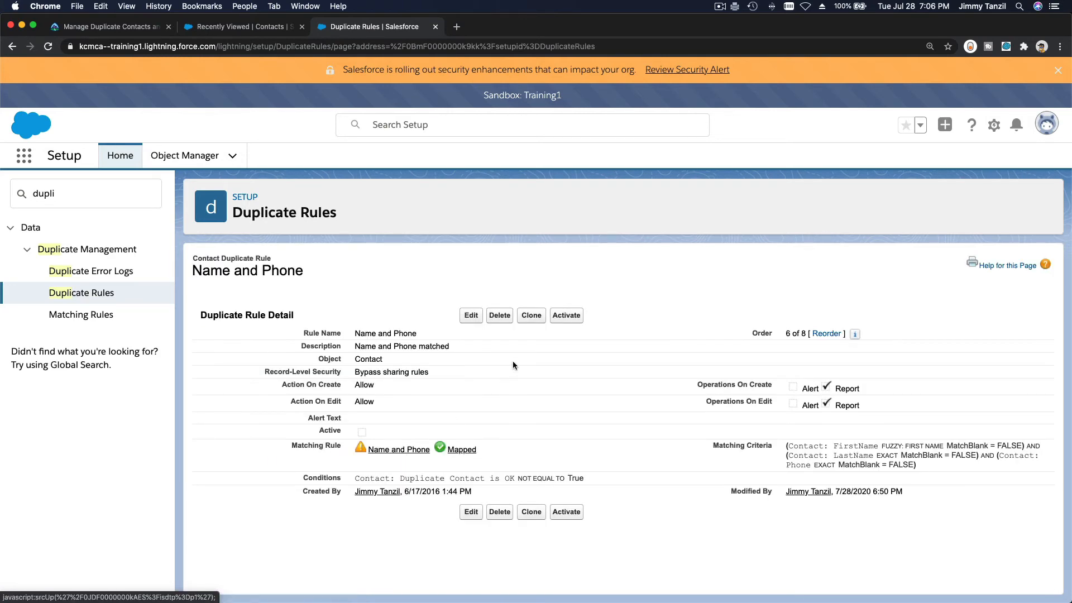
click(580, 316)
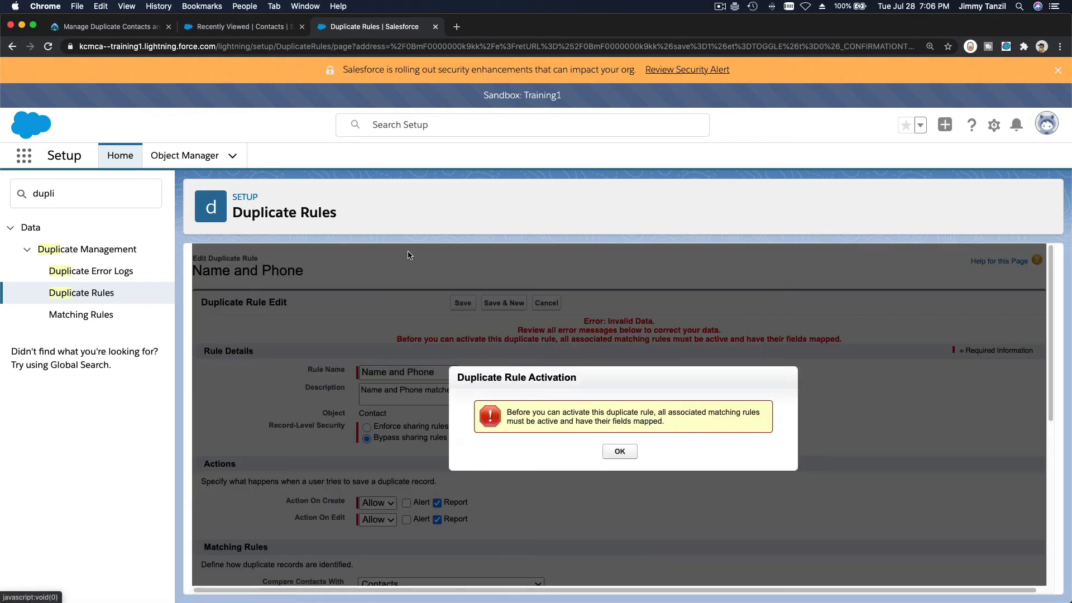
click(620, 452)
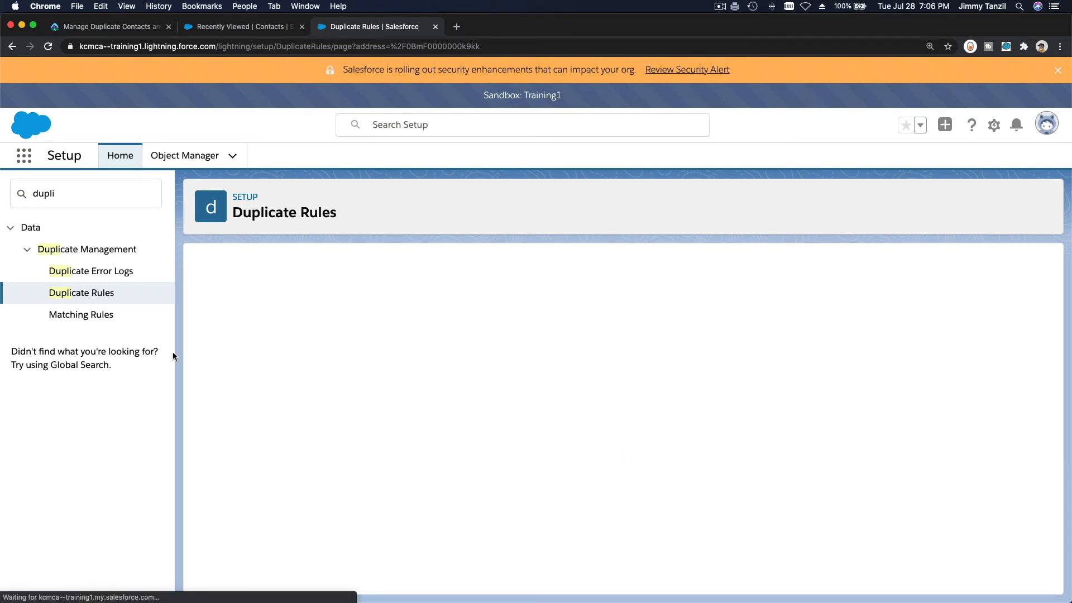
Activate the Name and Phone matching rule and return to the duplicate rules list
click(92, 316)
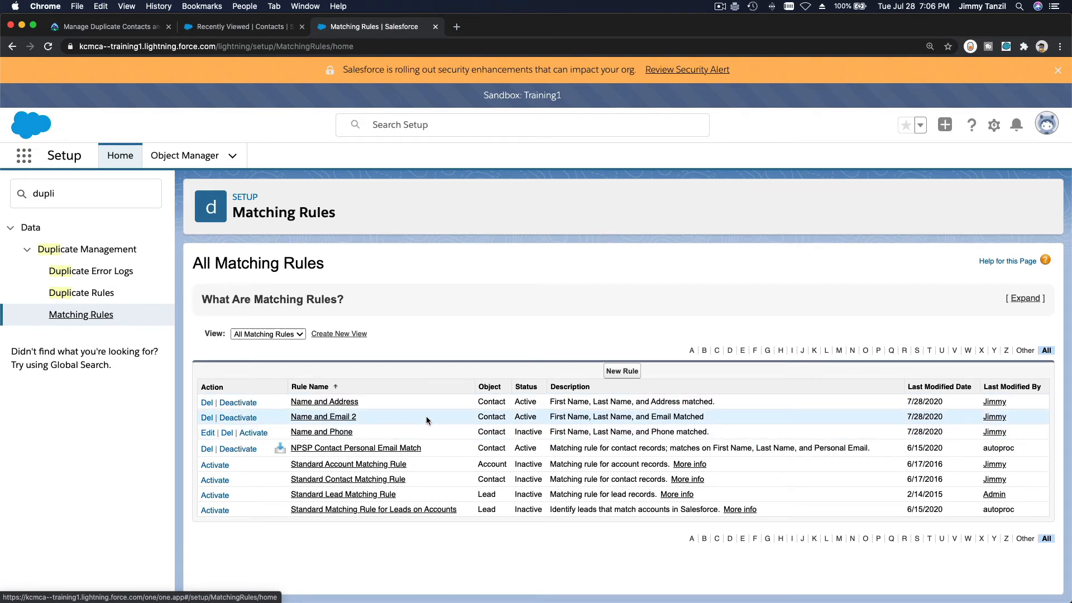
click(253, 434)
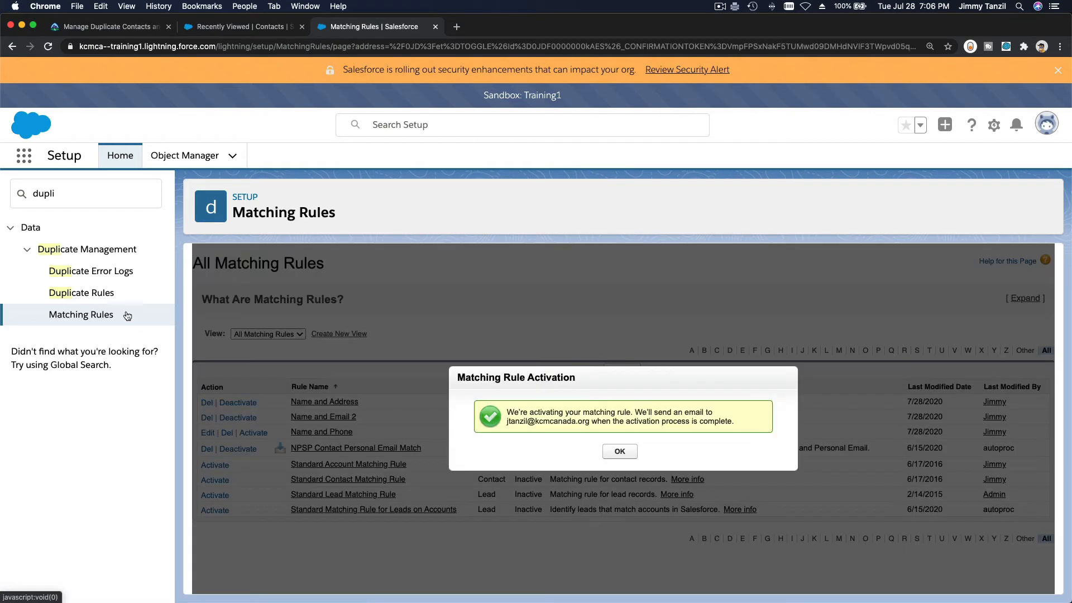
click(630, 454)
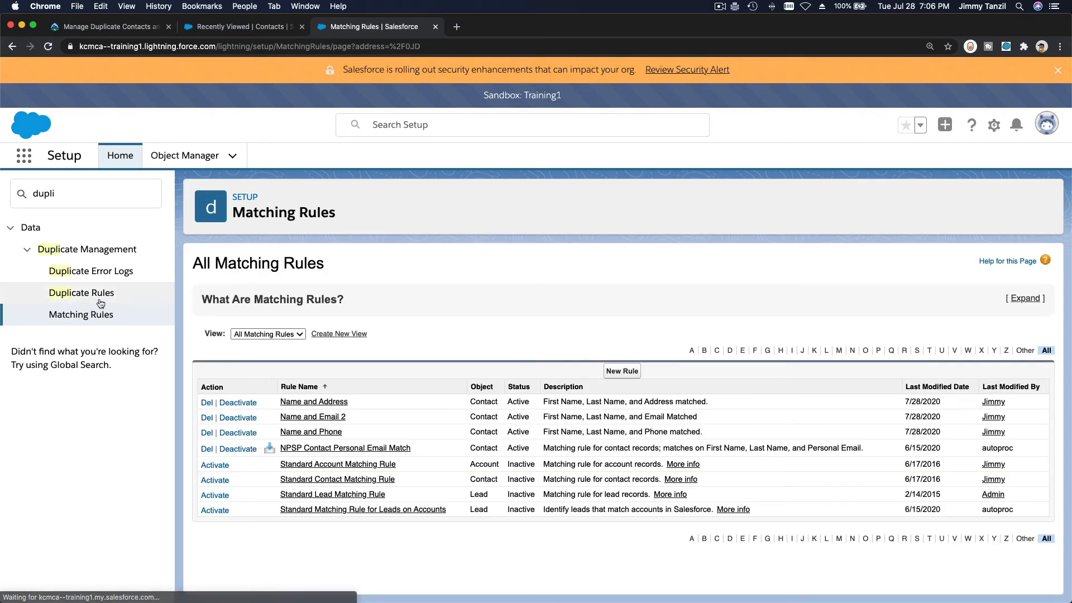
click(99, 295)
scroll(375, 404, down, 1)
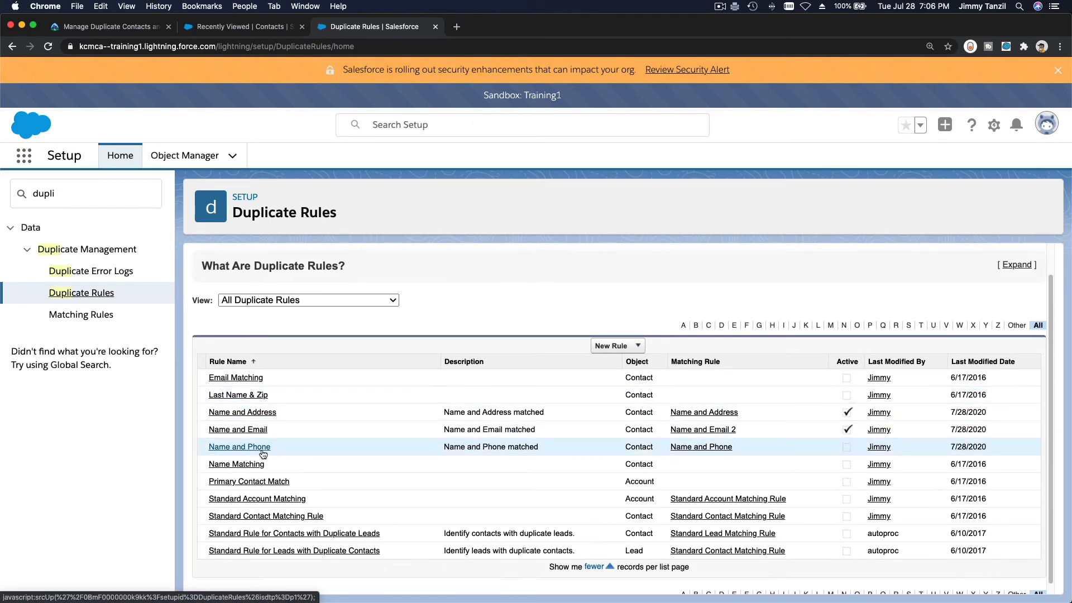
Open the Name and Phone duplicate rule again and activate it
click(263, 454)
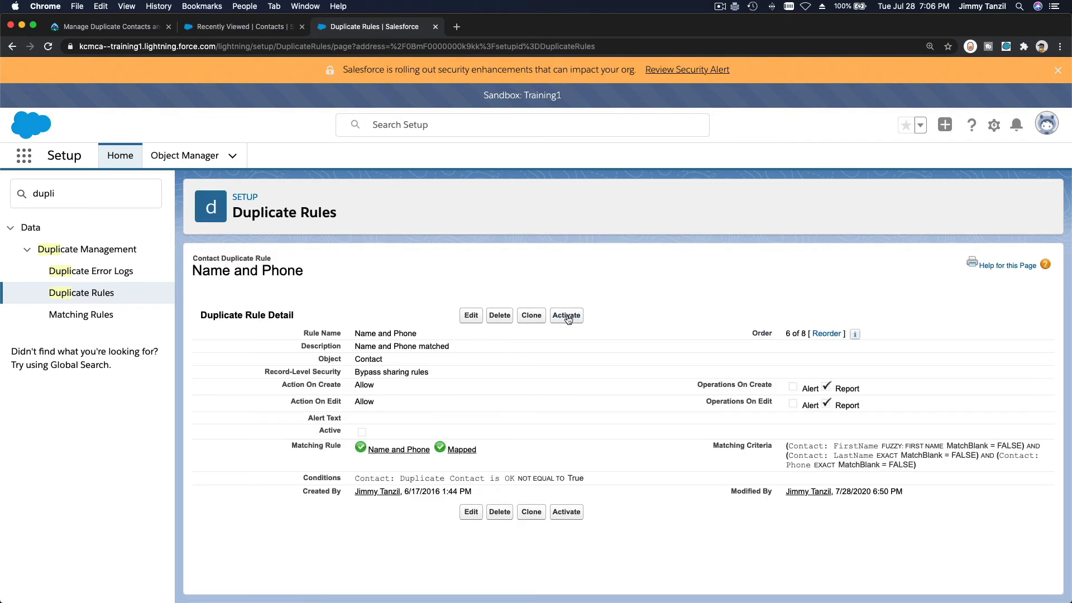
click(567, 318)
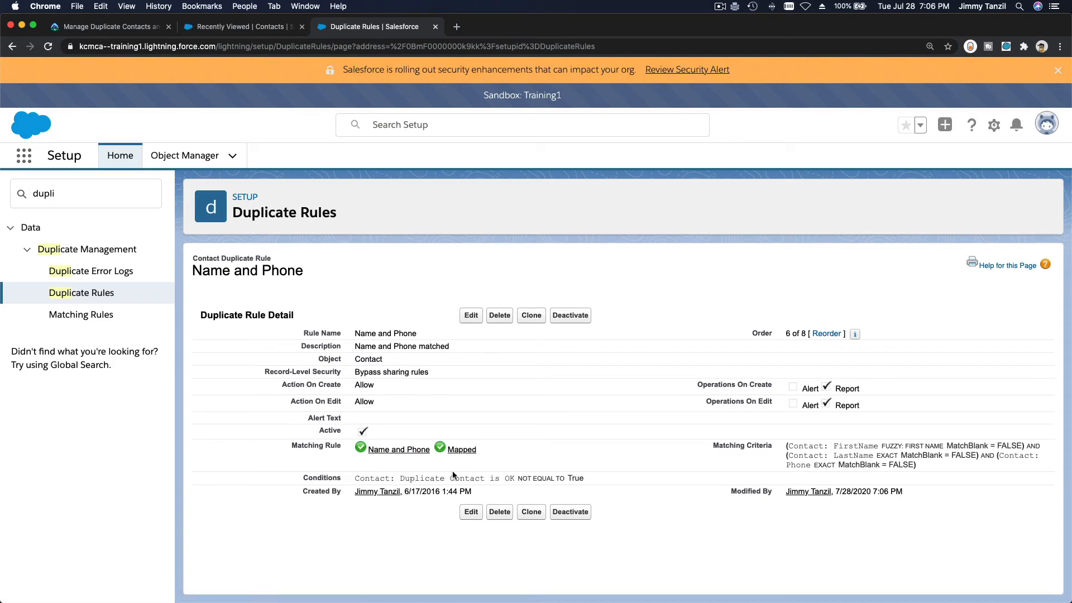
drag(393, 343, 448, 346)
click(435, 251)
Start a new General Contacts contact and enter its first and last name
click(226, 27)
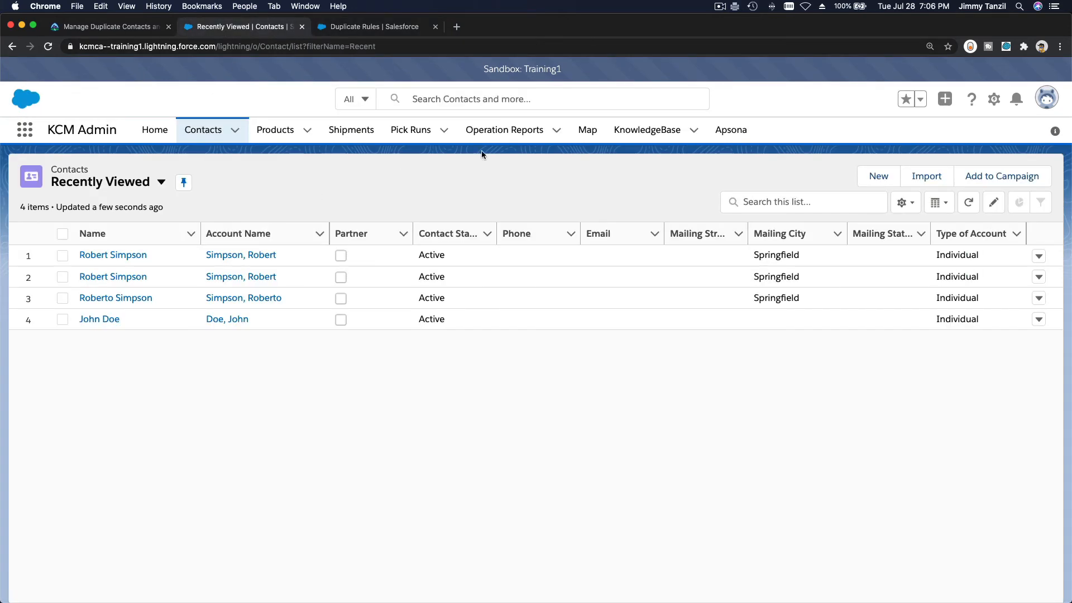
click(879, 176)
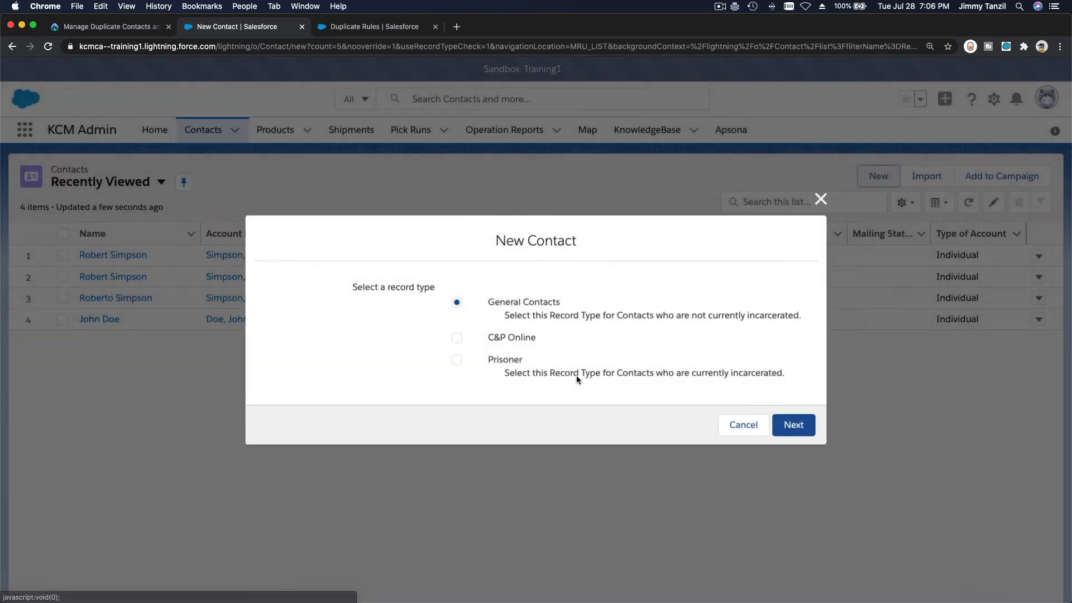
click(808, 426)
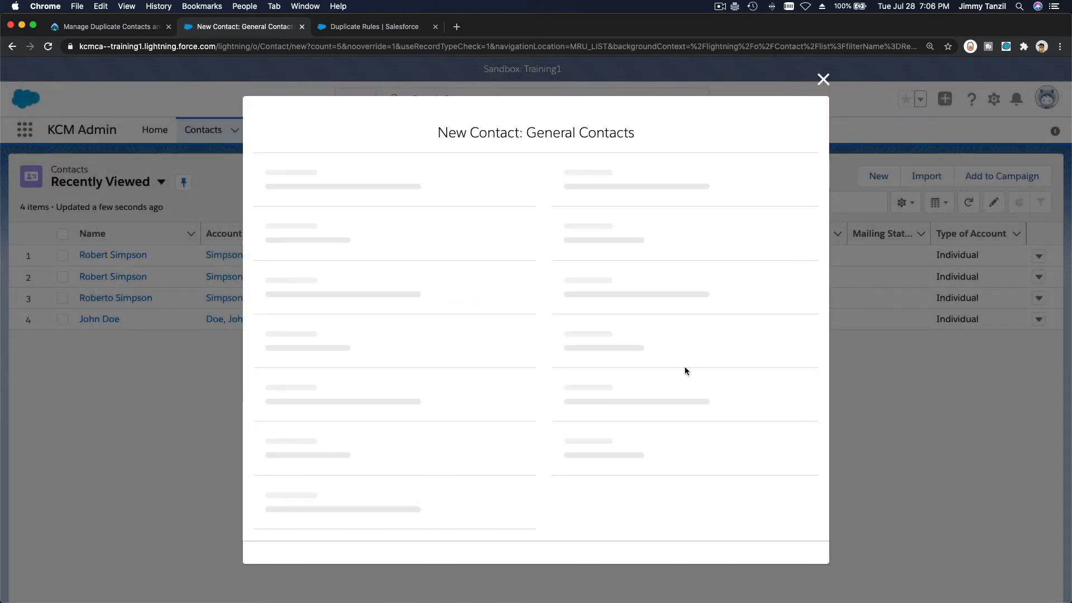
click(365, 265)
text(V)
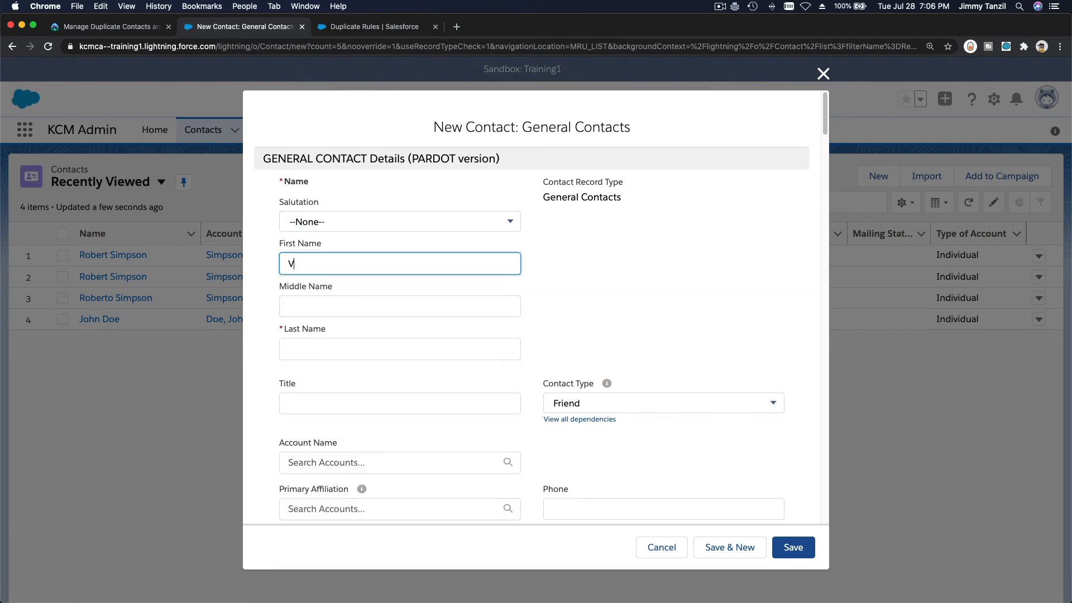
text(Ba)
key(Tab)
key(Tab)
text(Sim)
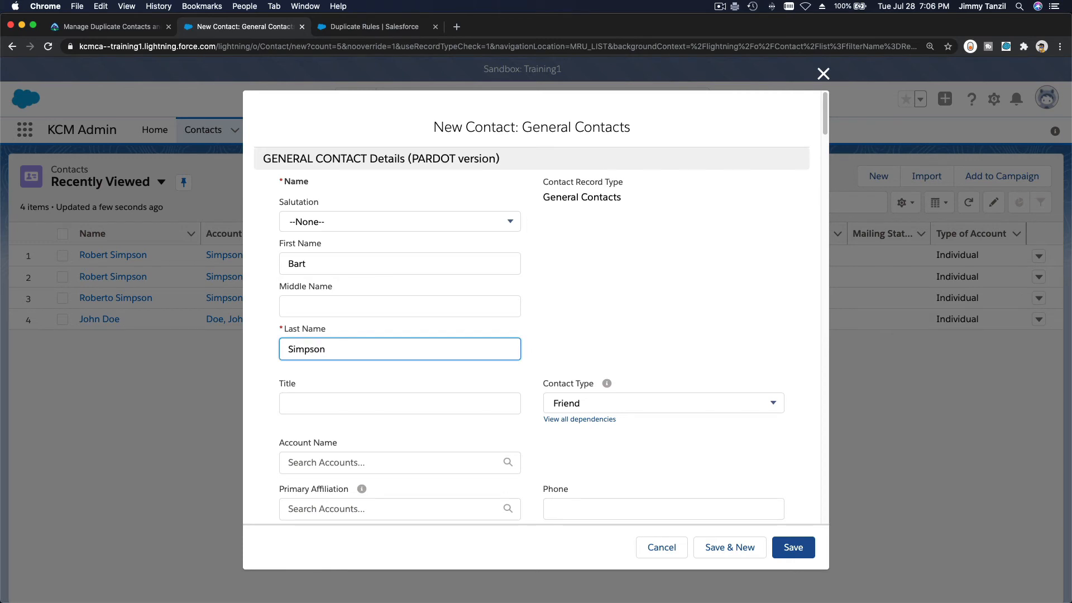
text(pson)
Fill in the contact's e-mail address and save the new contact
scroll(400, 321, down, 5)
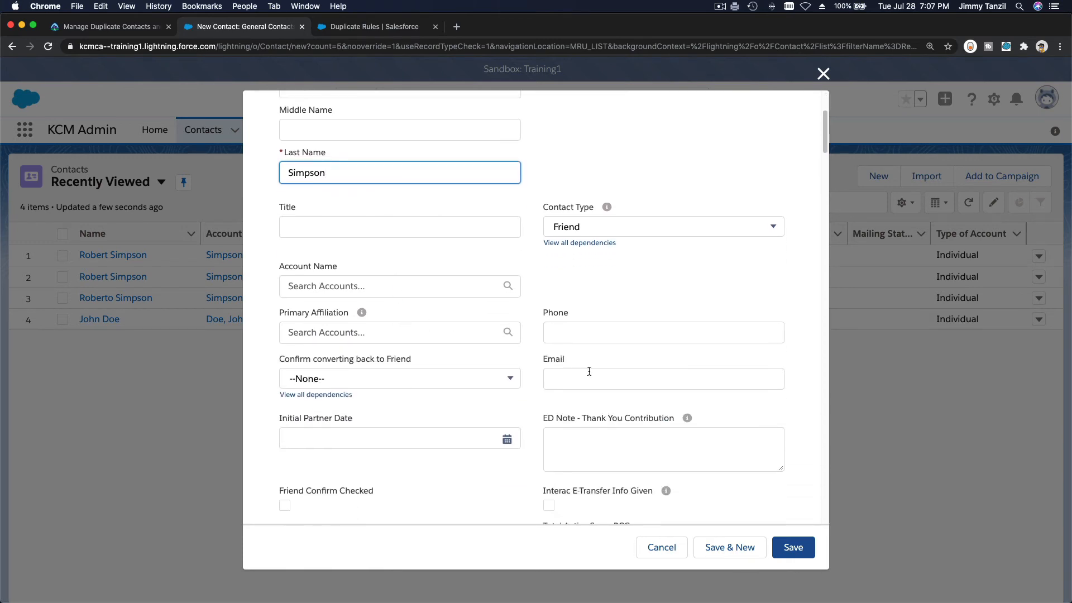
click(603, 386)
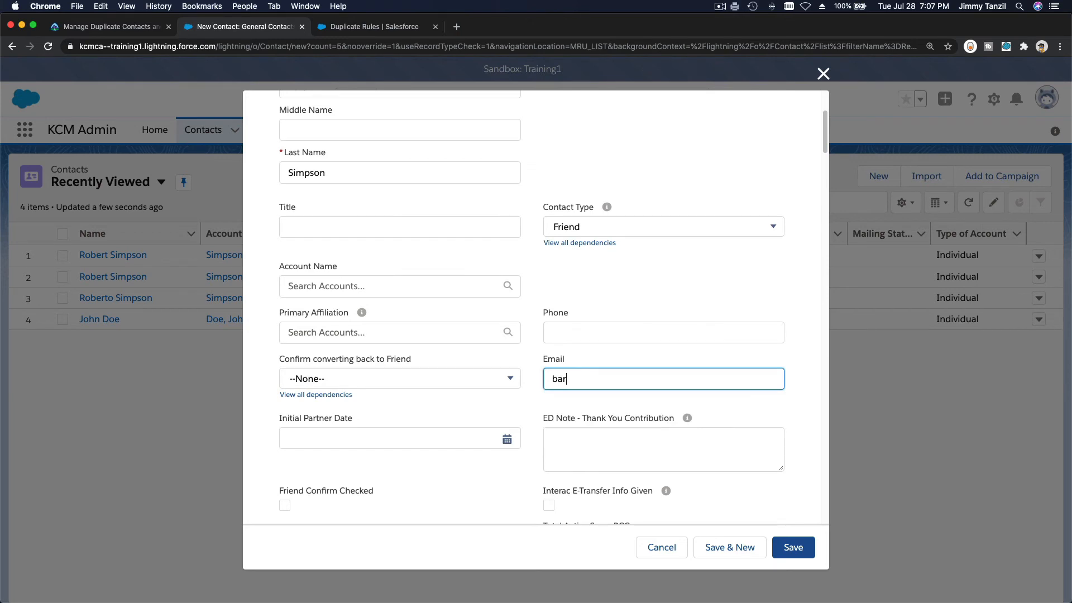
click(793, 548)
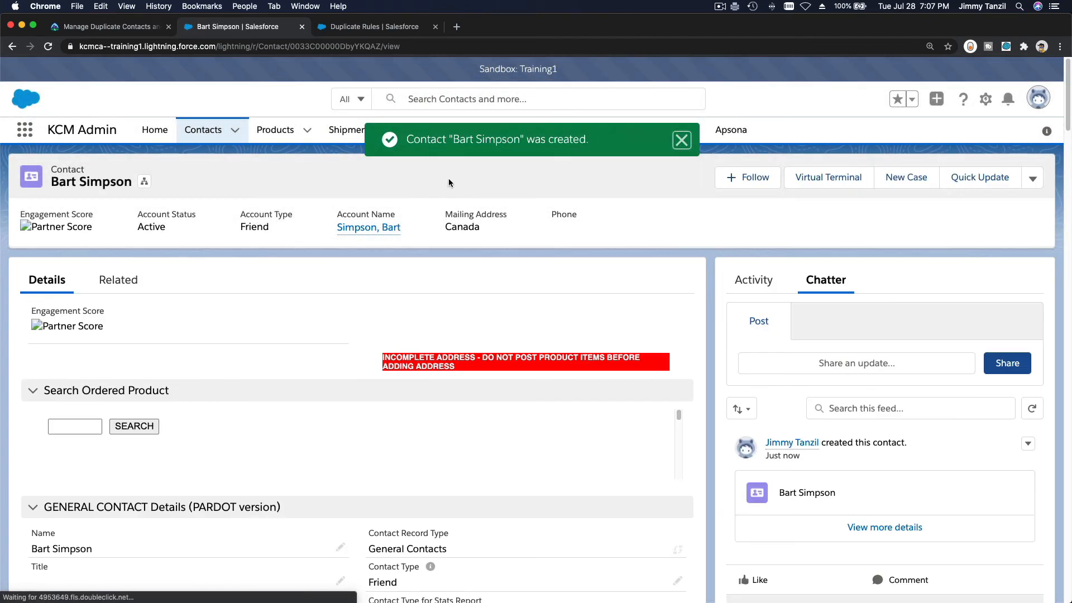
Edit the Name and Email duplicate rule and tick Alert for both create and edit actions
click(366, 26)
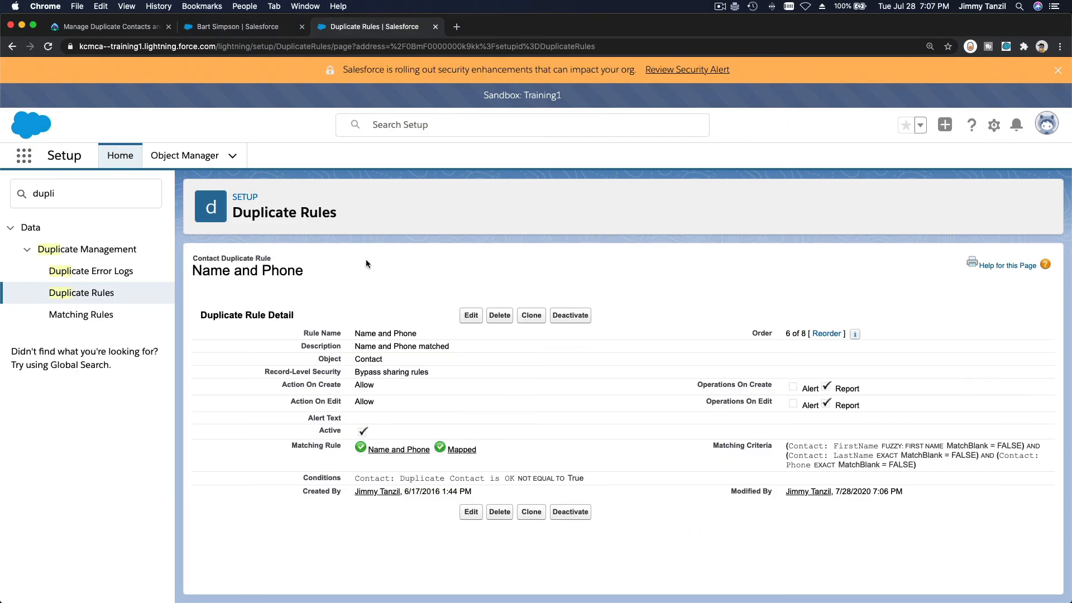
click(102, 295)
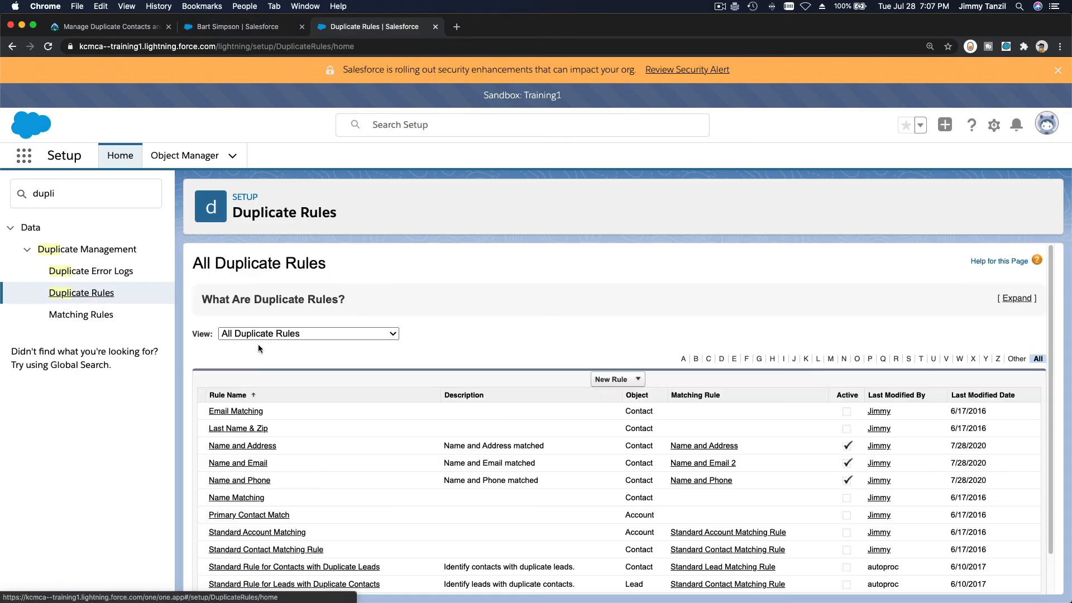
click(256, 466)
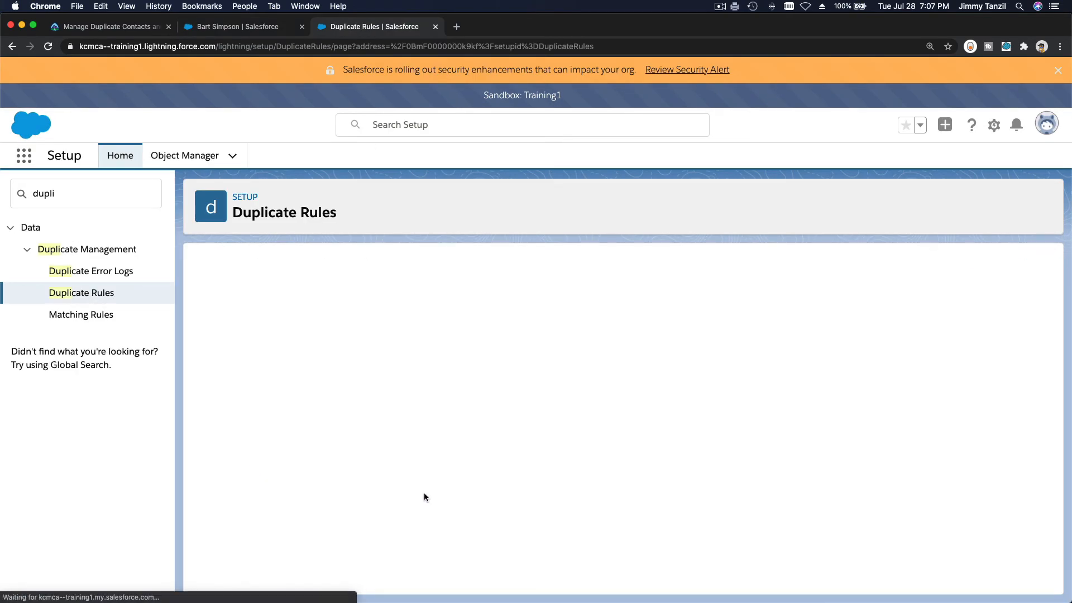
click(480, 315)
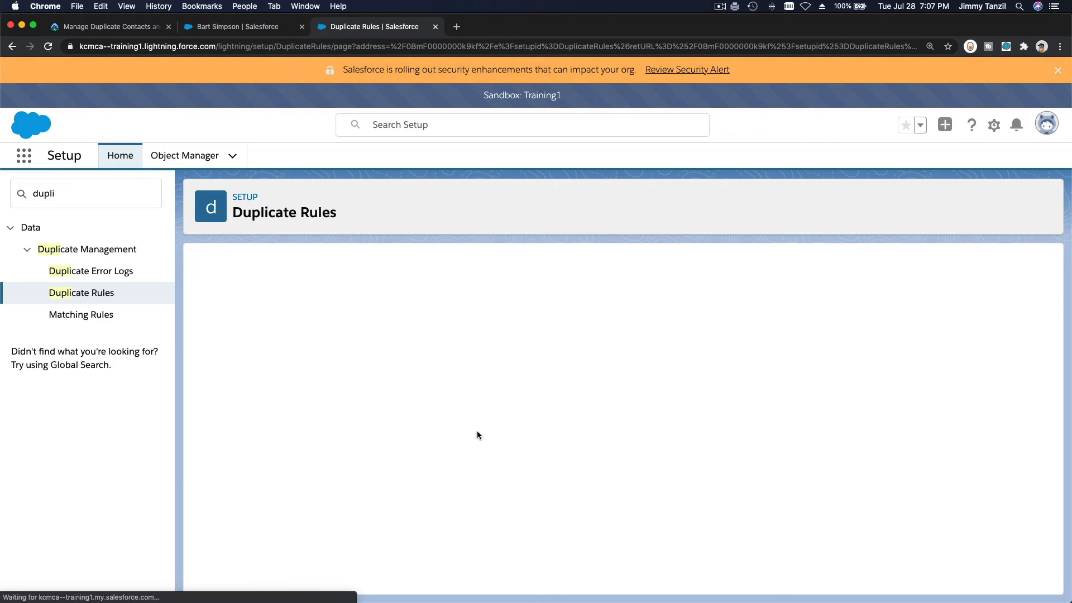
scroll(478, 433, down, 2)
scroll(477, 434, down, 2)
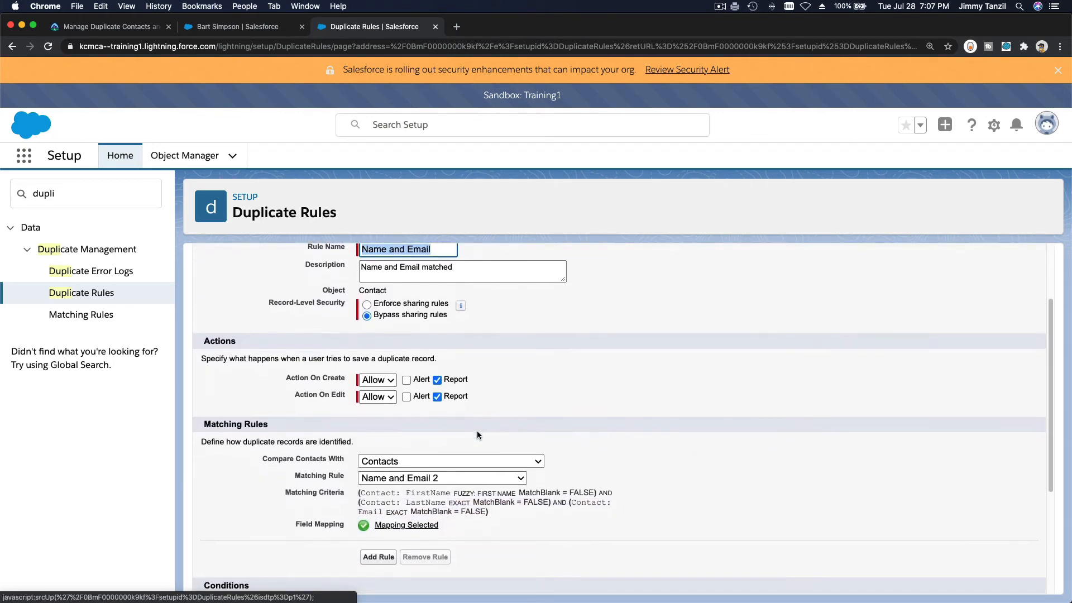
click(408, 379)
click(407, 395)
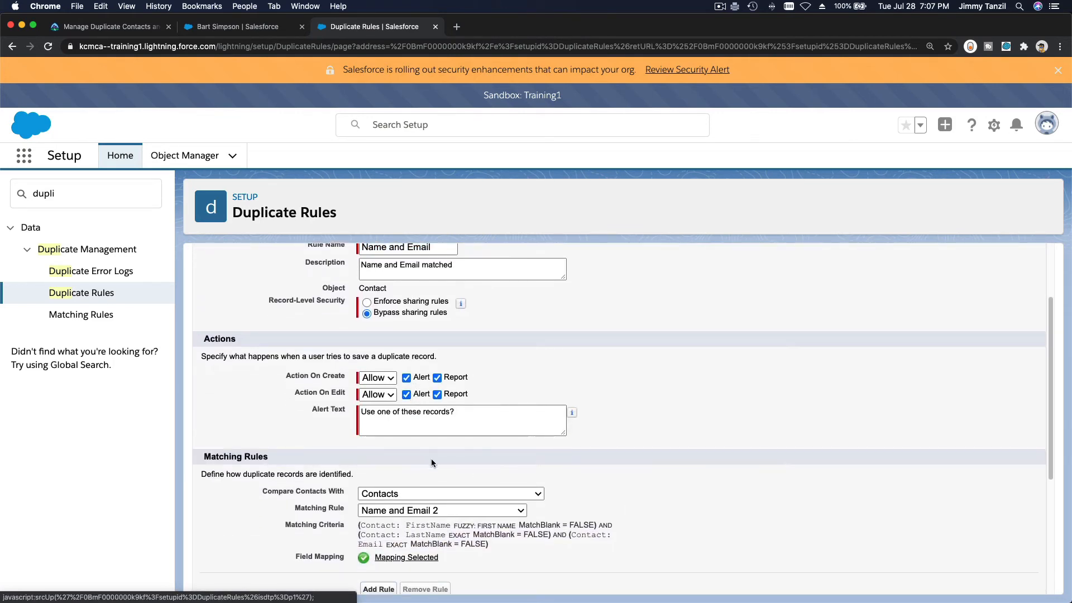
scroll(434, 464, down, 4)
Save the Name and Email rule changes and return to the new contact's record
scroll(444, 465, up, 7)
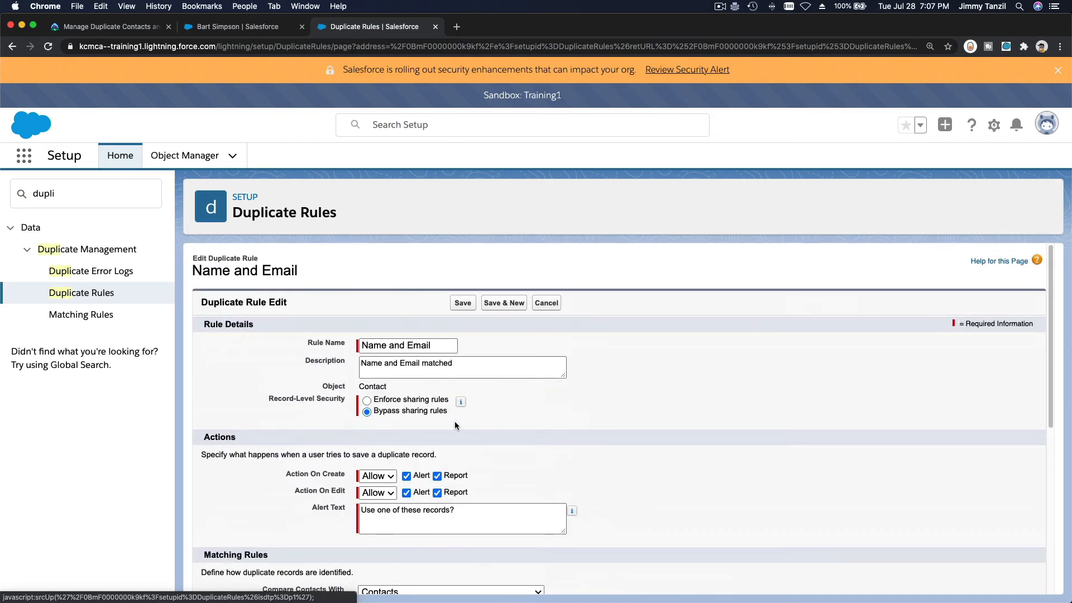
click(459, 302)
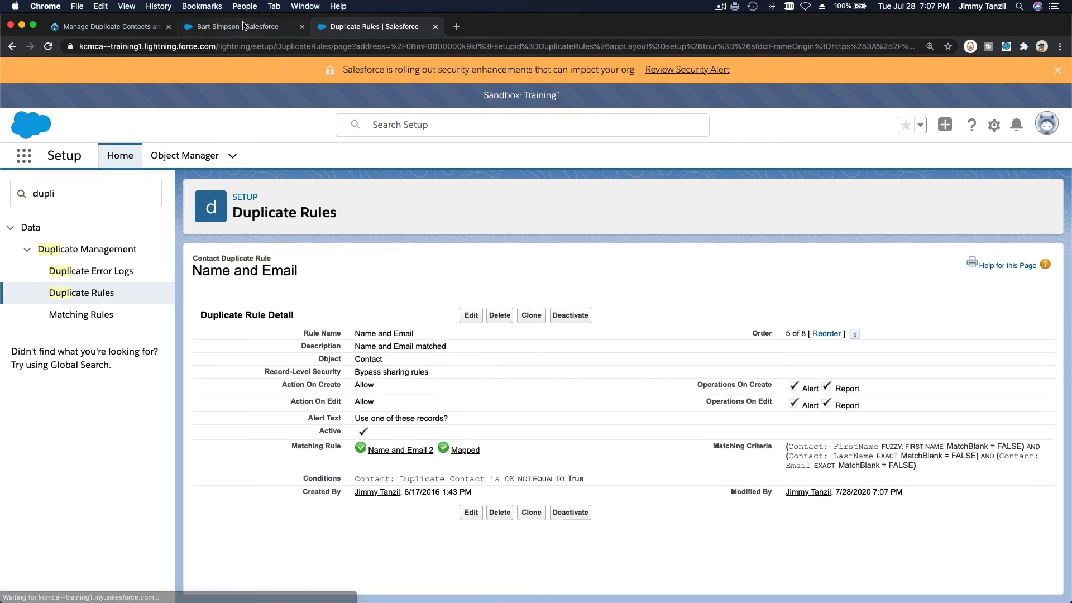
click(243, 27)
click(347, 29)
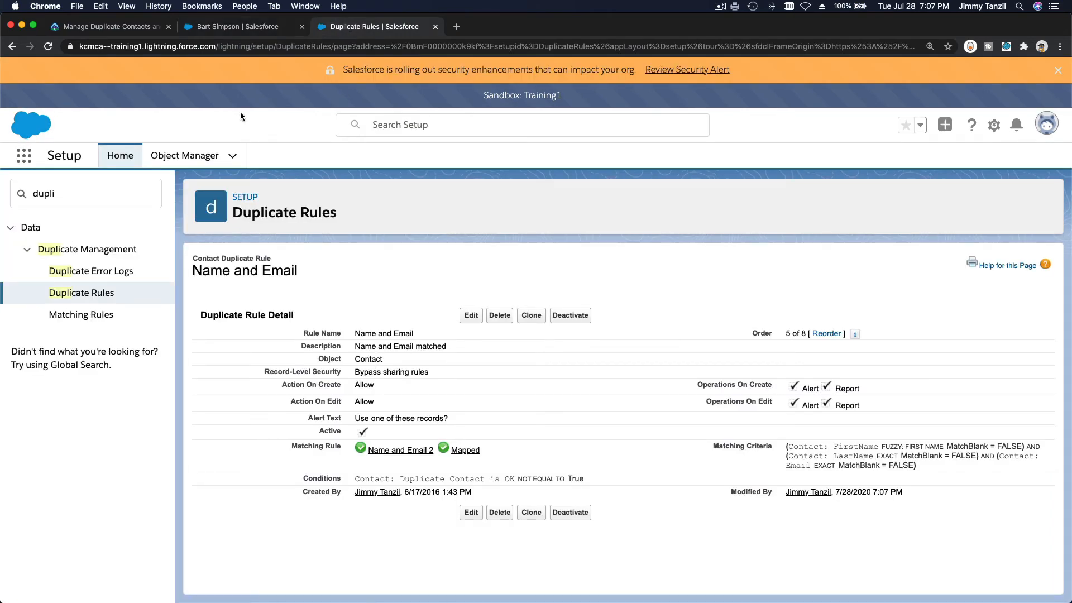
click(221, 29)
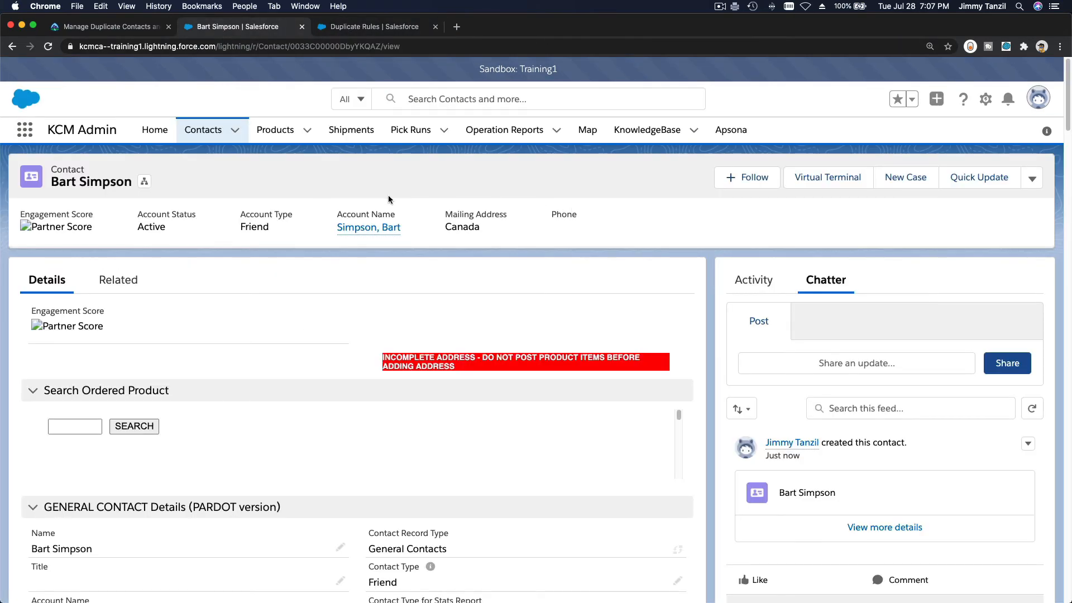
Start another General Contacts contact with a similar first name, same last name and same e-mail
click(215, 136)
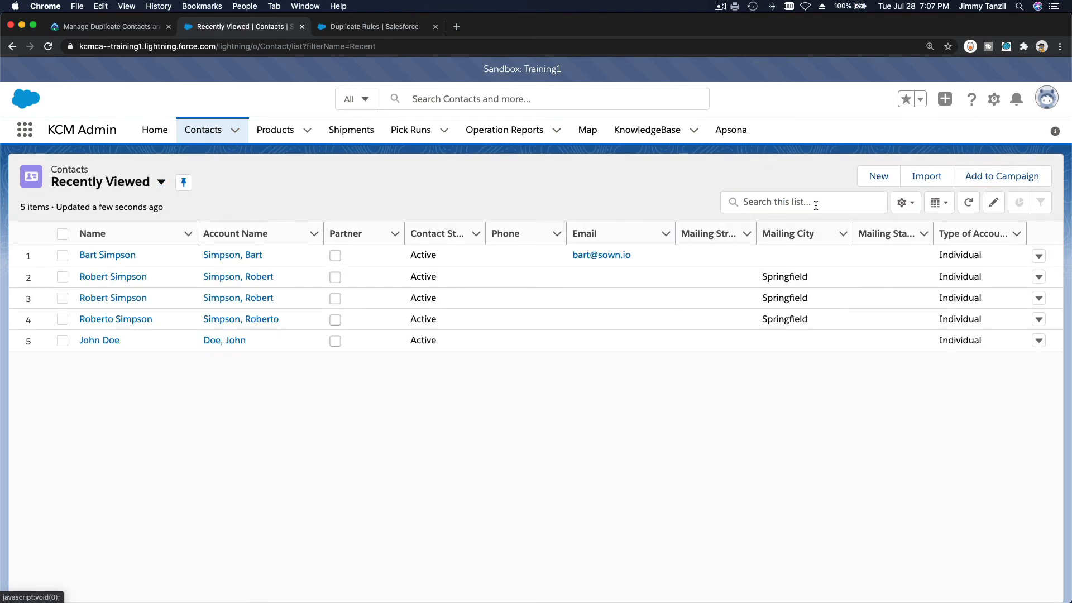
click(874, 176)
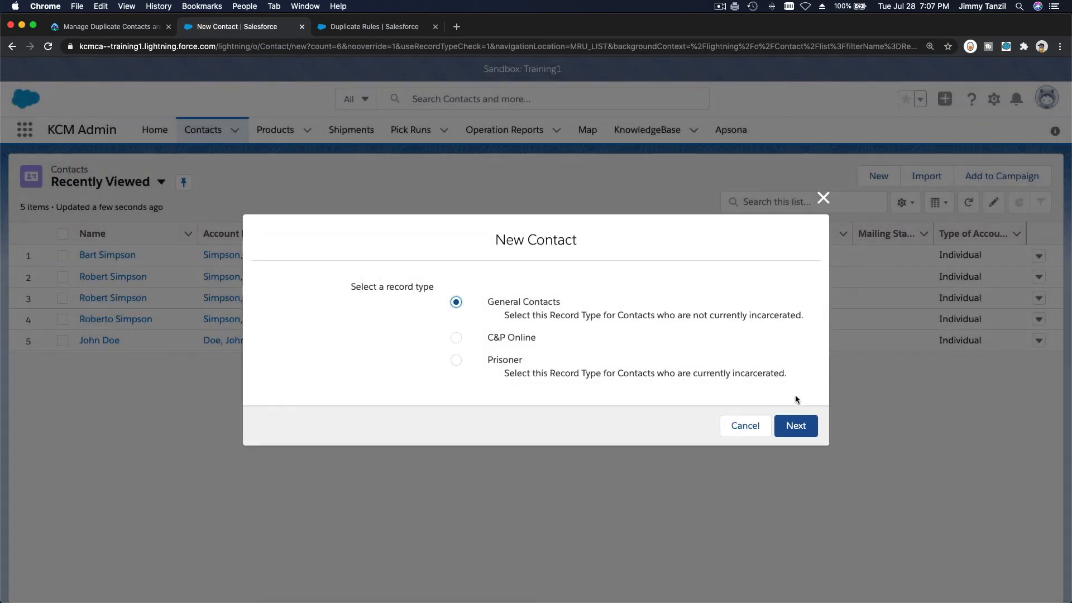
click(787, 426)
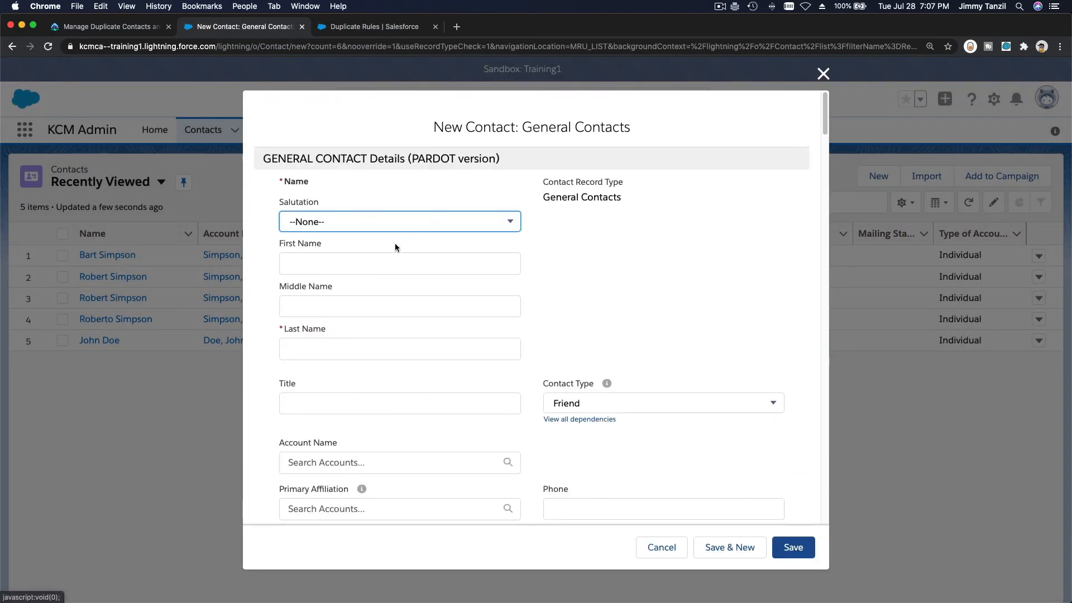
click(393, 257)
text(Barto)
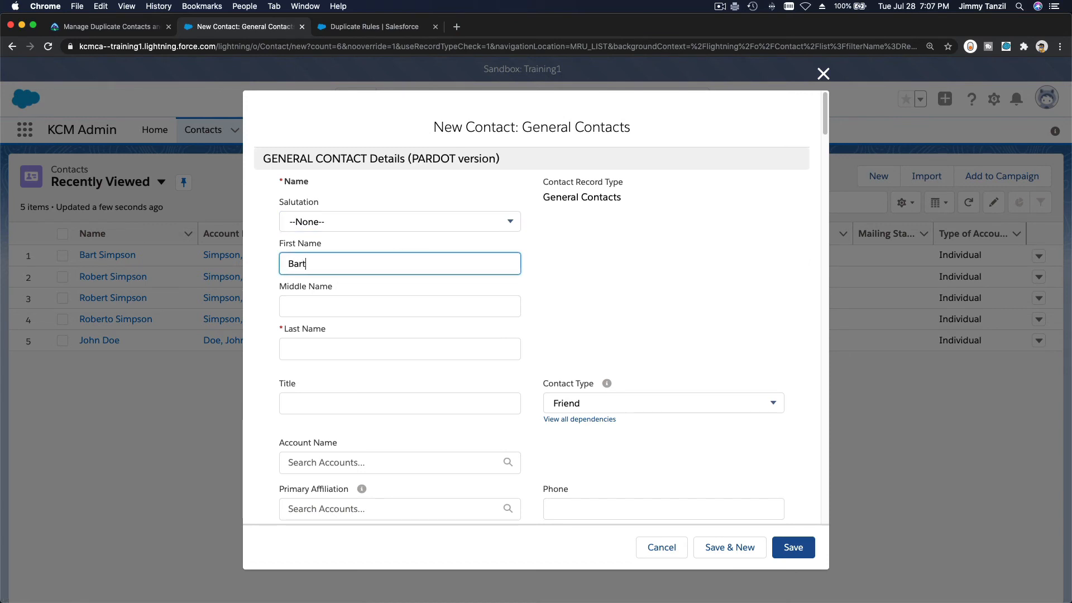
key(Tab)
key(Tab)
key(Tab)
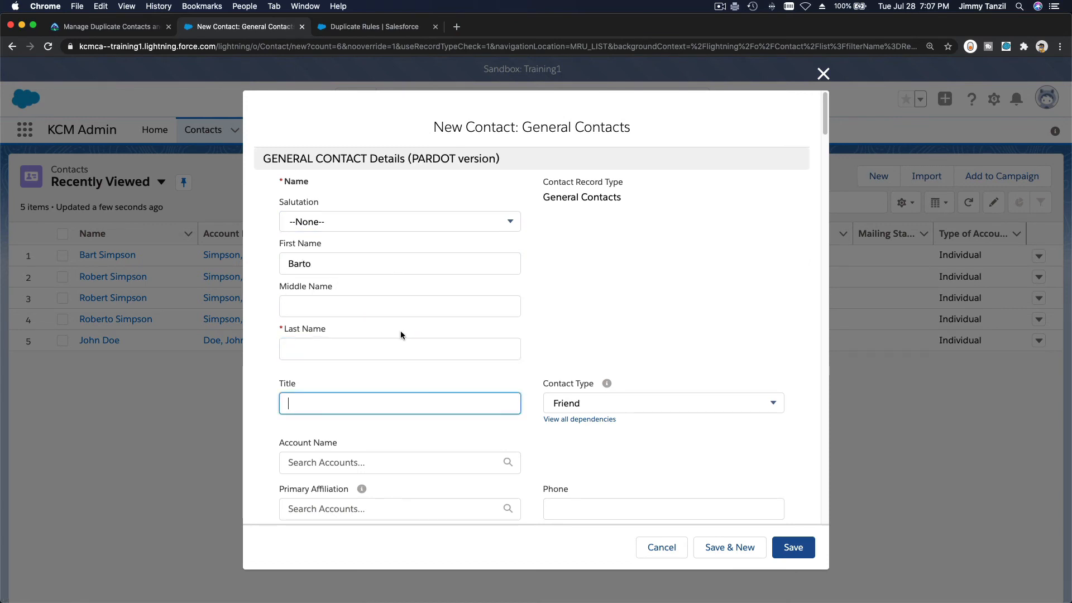
click(403, 343)
text(Simpson)
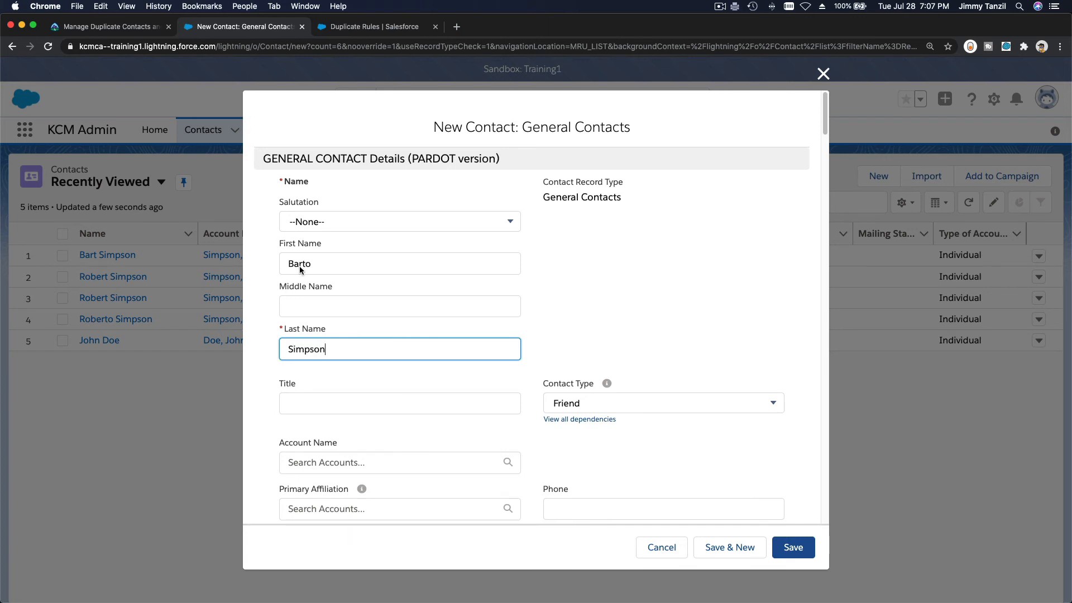
scroll(501, 396, down, 3)
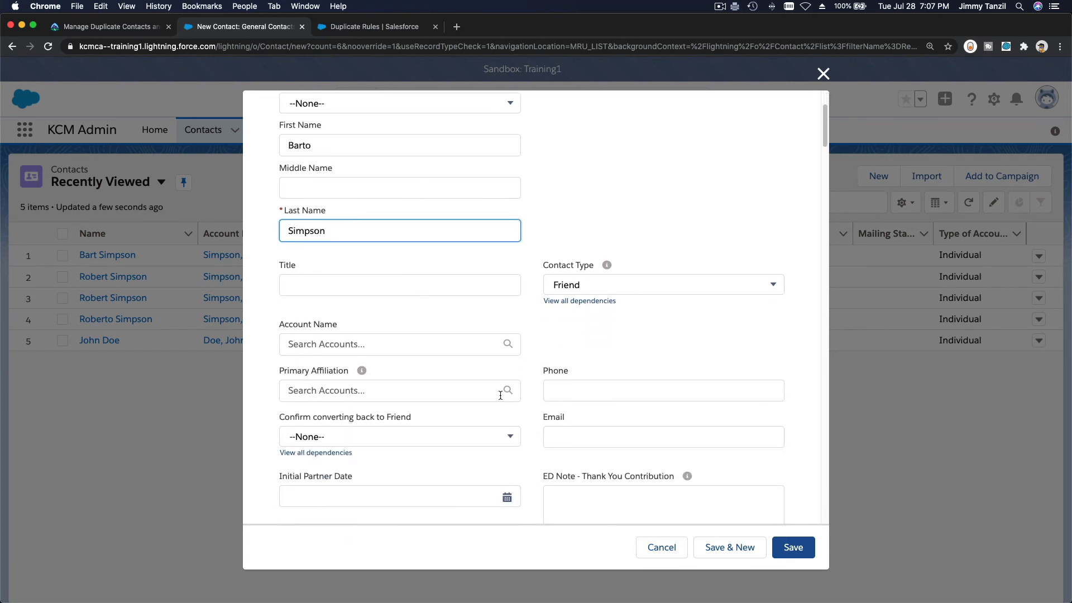
click(564, 436)
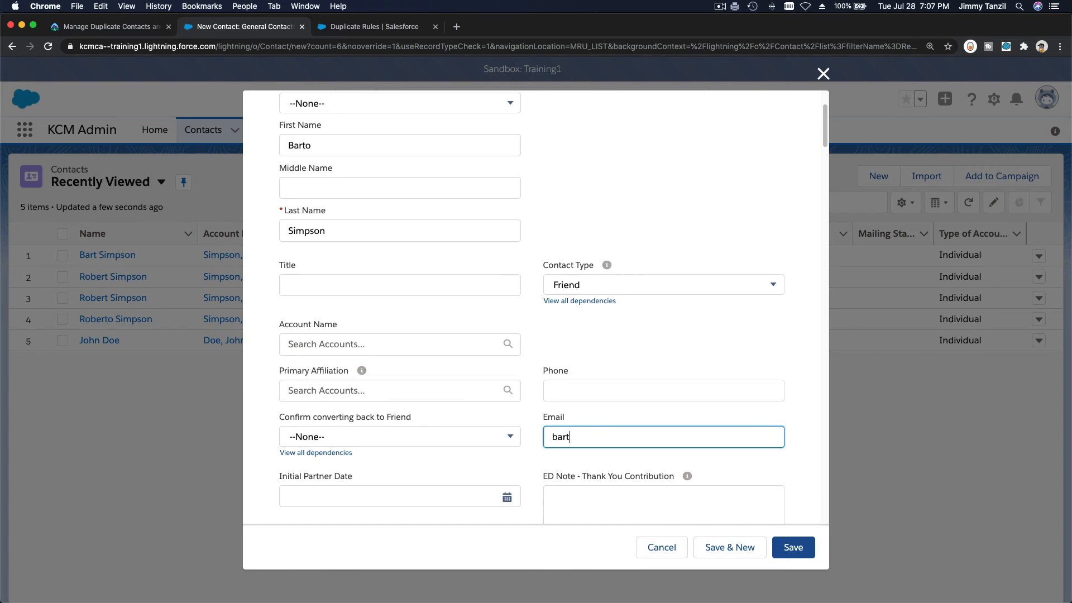
Save the near-duplicate Barto Simpson contact and view the existing records it matches
click(788, 550)
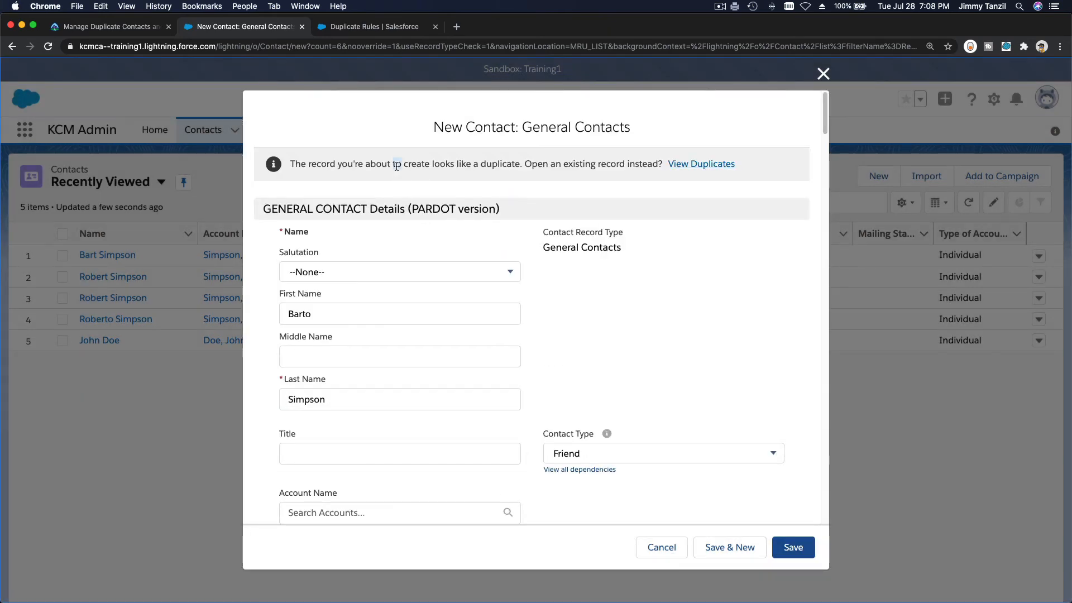
triple_click(396, 166)
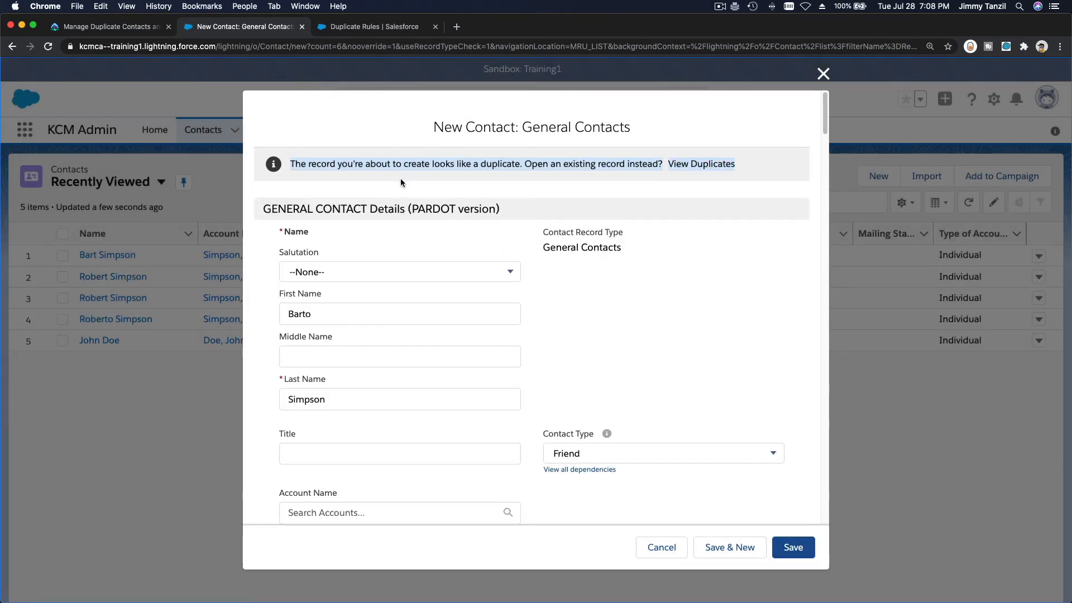
click(701, 164)
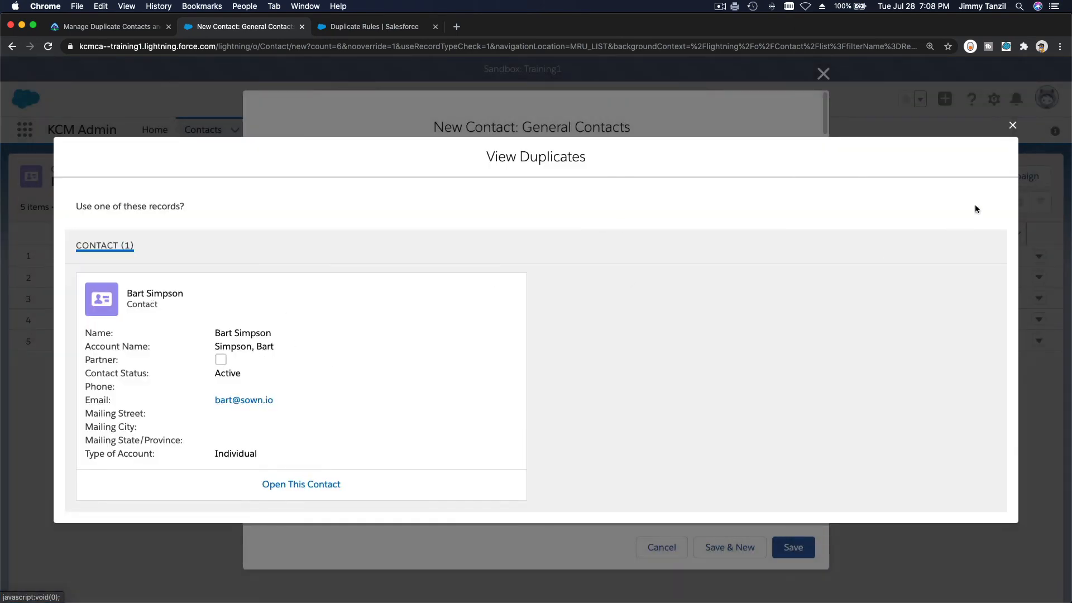
Close the duplicates list, cancel the new contact, and widen the Contact Status column
click(1013, 125)
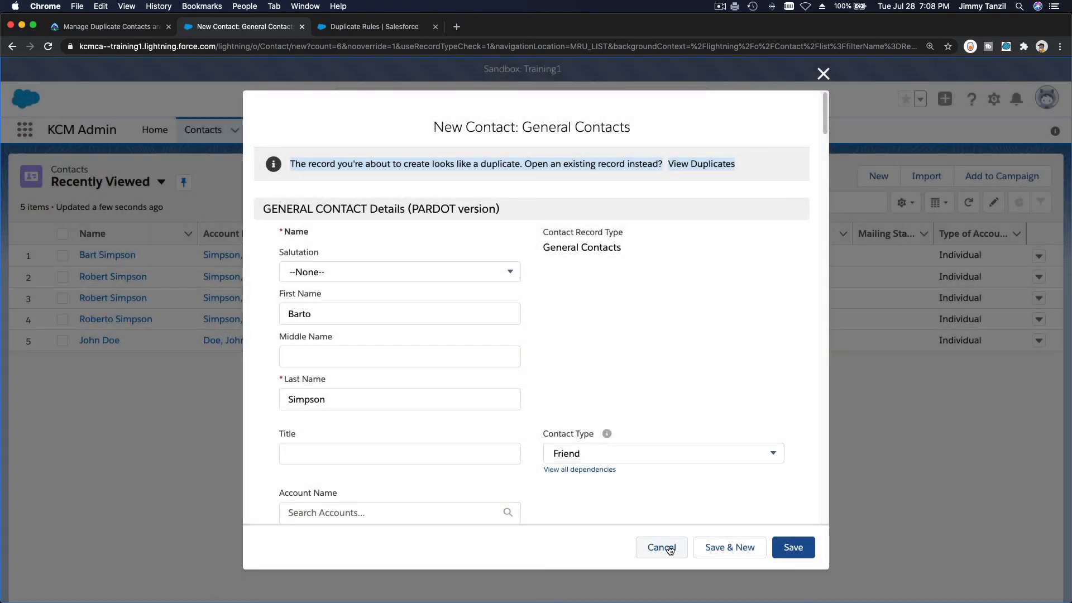
click(669, 548)
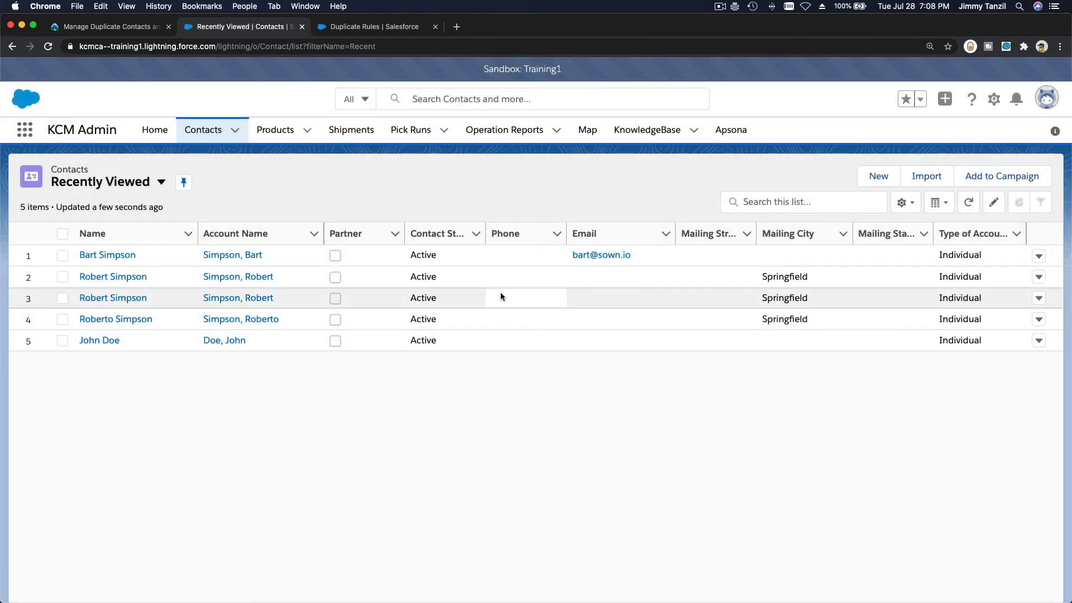
drag(485, 231, 510, 241)
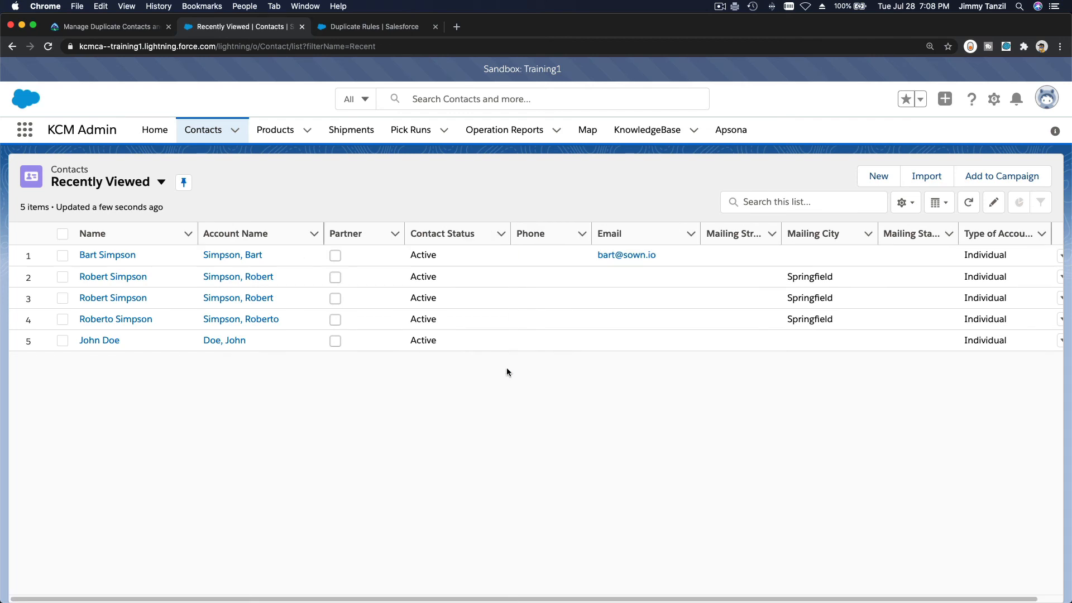
In the Trailhead unit, read the Activate NPSP Matching and Duplicate Rules and How Duplicate Management Works sections
click(106, 32)
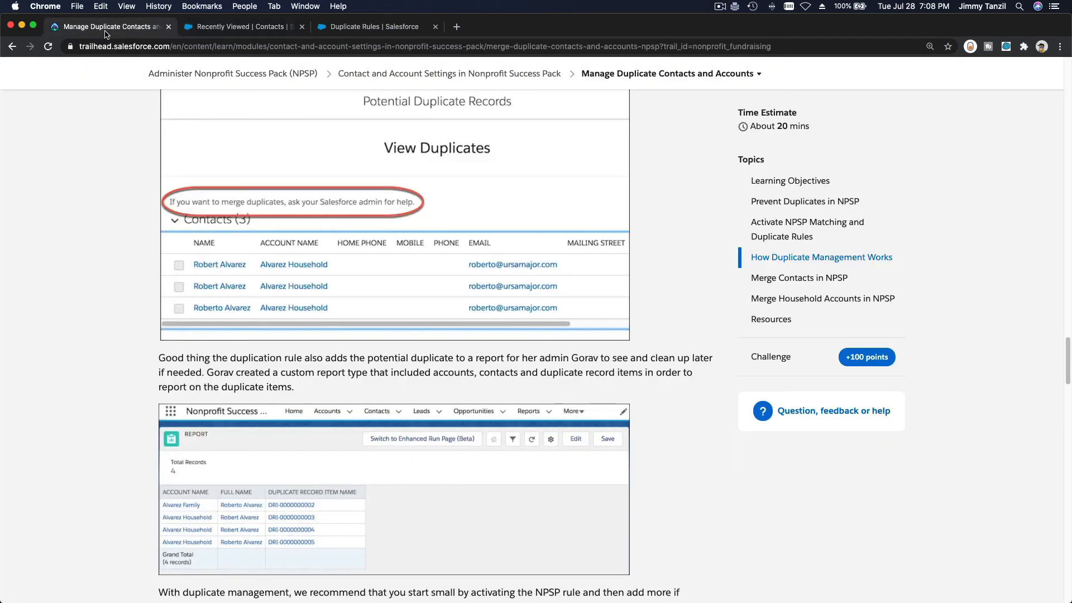
scroll(191, 171, up, 8)
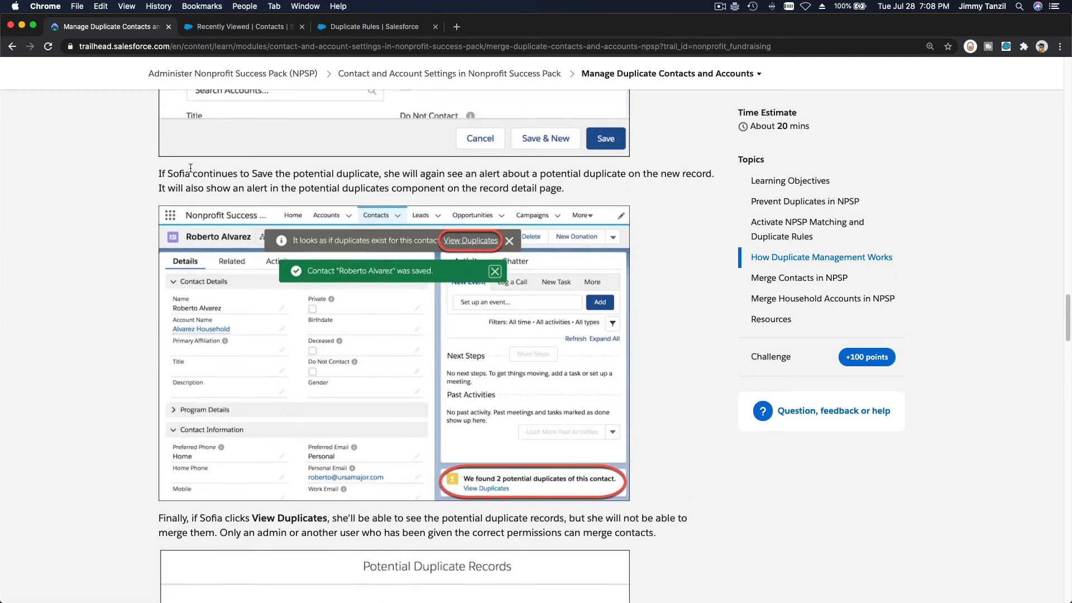
scroll(191, 168, up, 10)
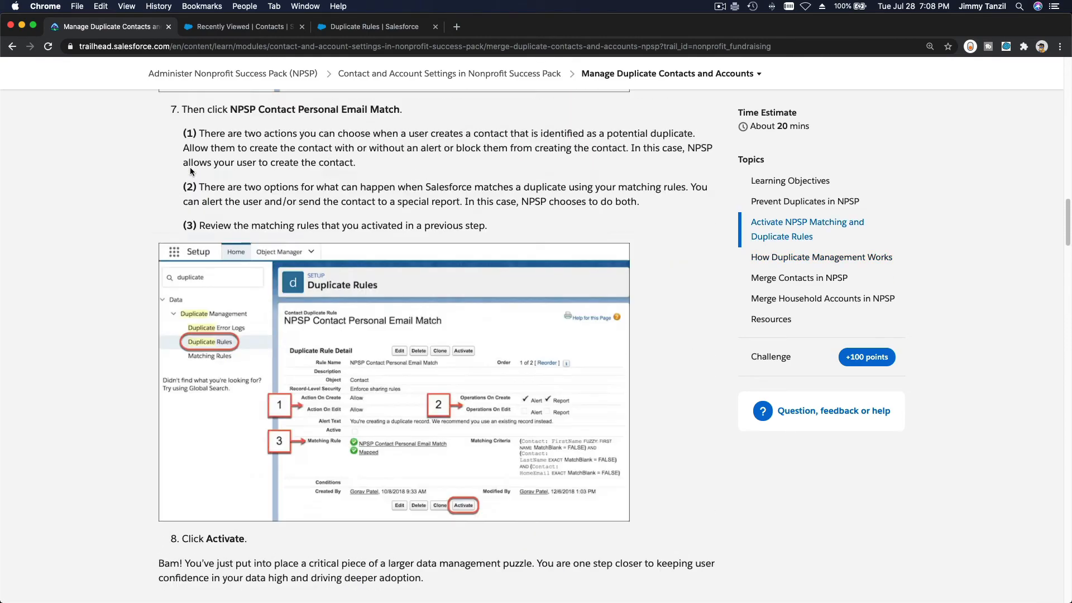
scroll(191, 167, up, 15)
scroll(263, 314, down, 4)
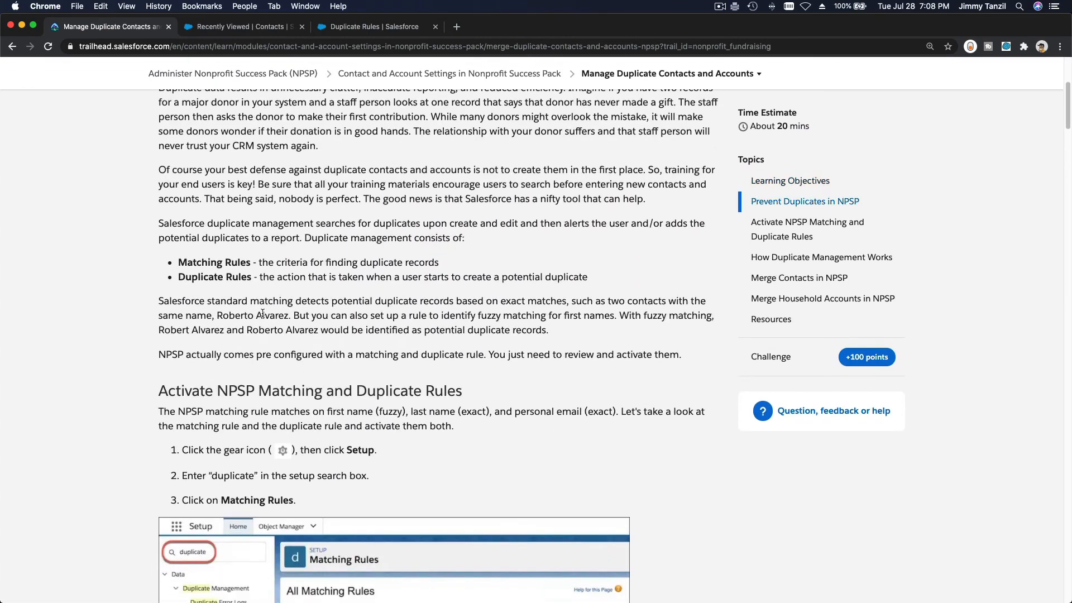
scroll(263, 314, down, 3)
triple_click(282, 217)
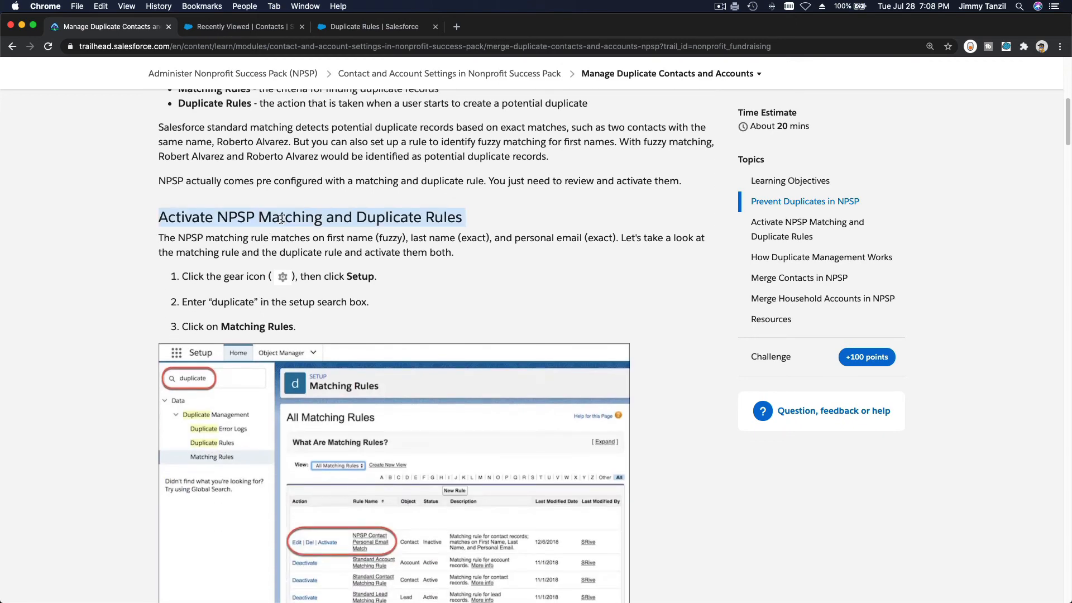
scroll(282, 218, down, 12)
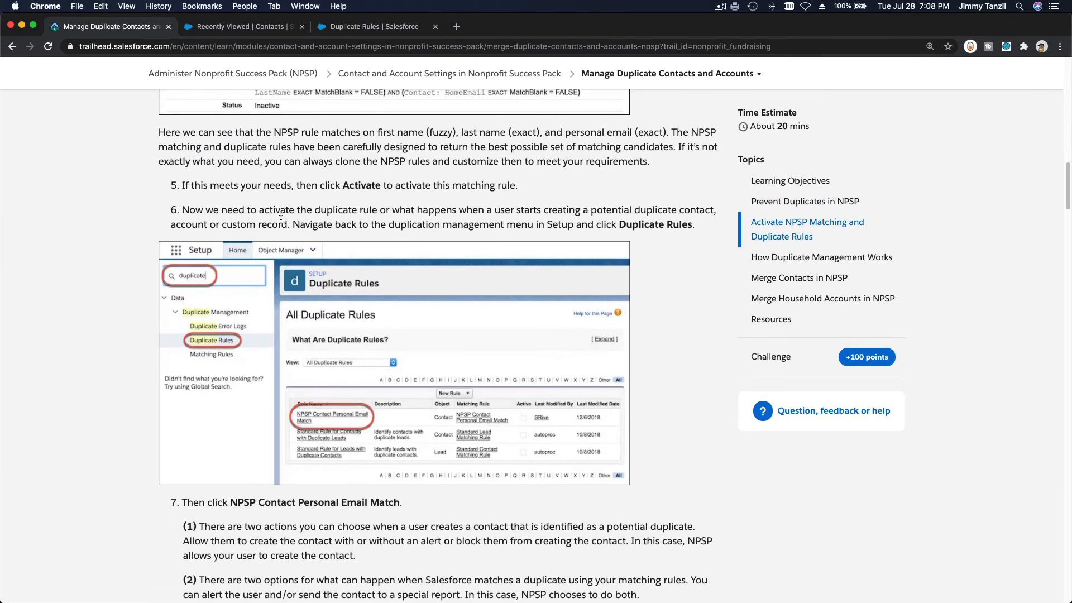
scroll(280, 219, down, 13)
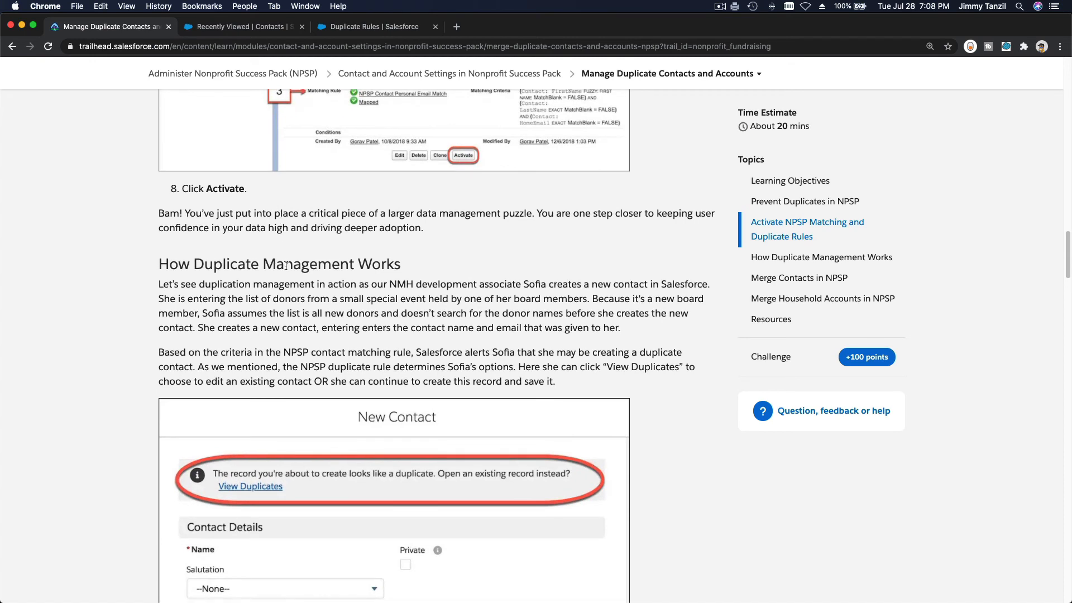
triple_click(286, 266)
Read the Merge Contacts in NPSP steps, then go back to the Duplicate Rules page
scroll(286, 265, down, 3)
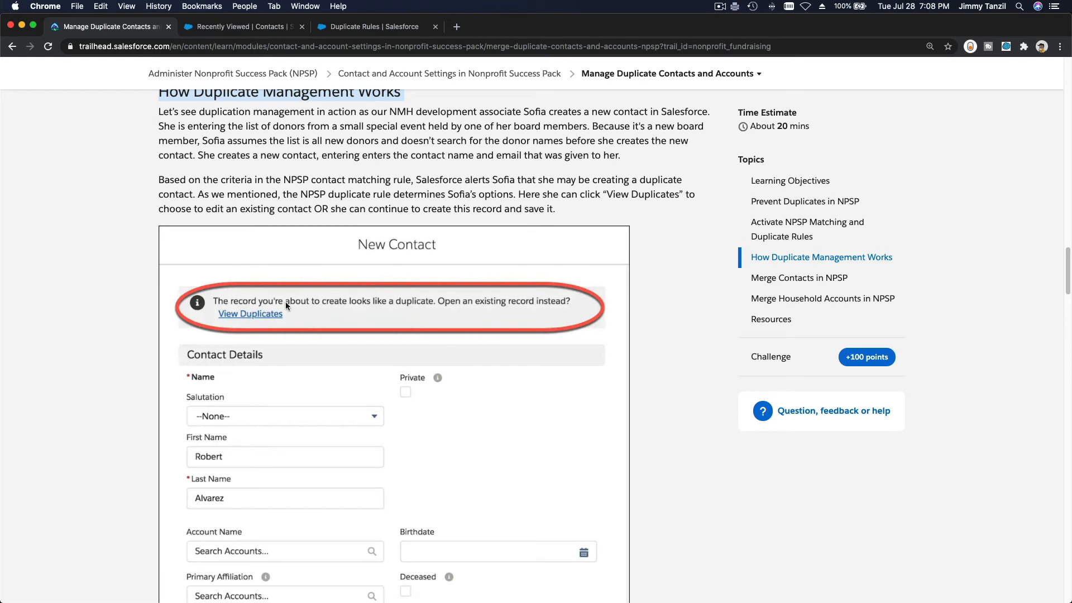
scroll(286, 302, down, 6)
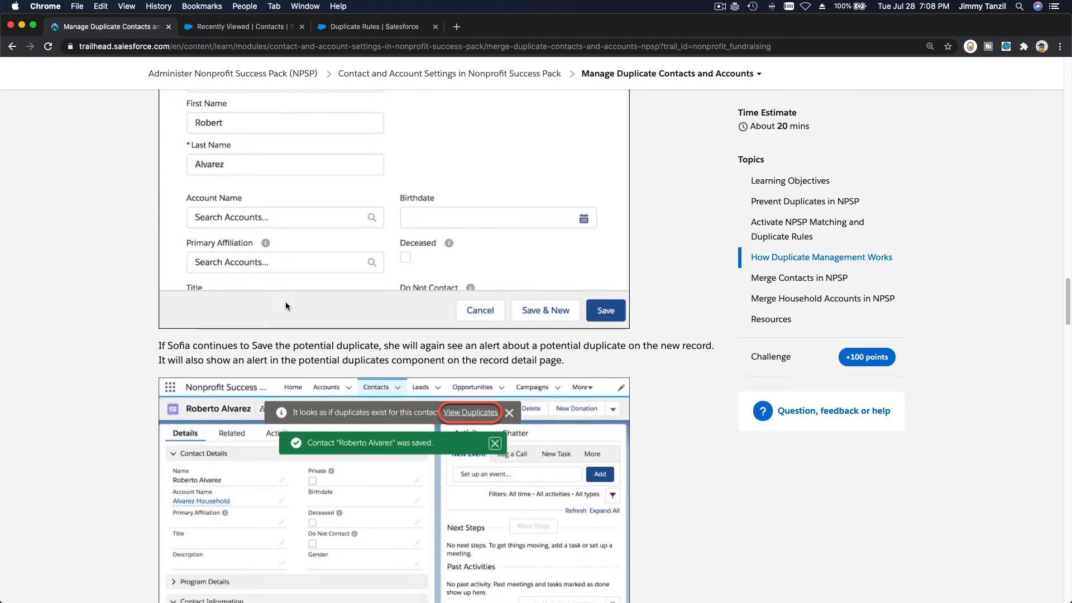
scroll(286, 304, down, 1)
scroll(286, 303, down, 3)
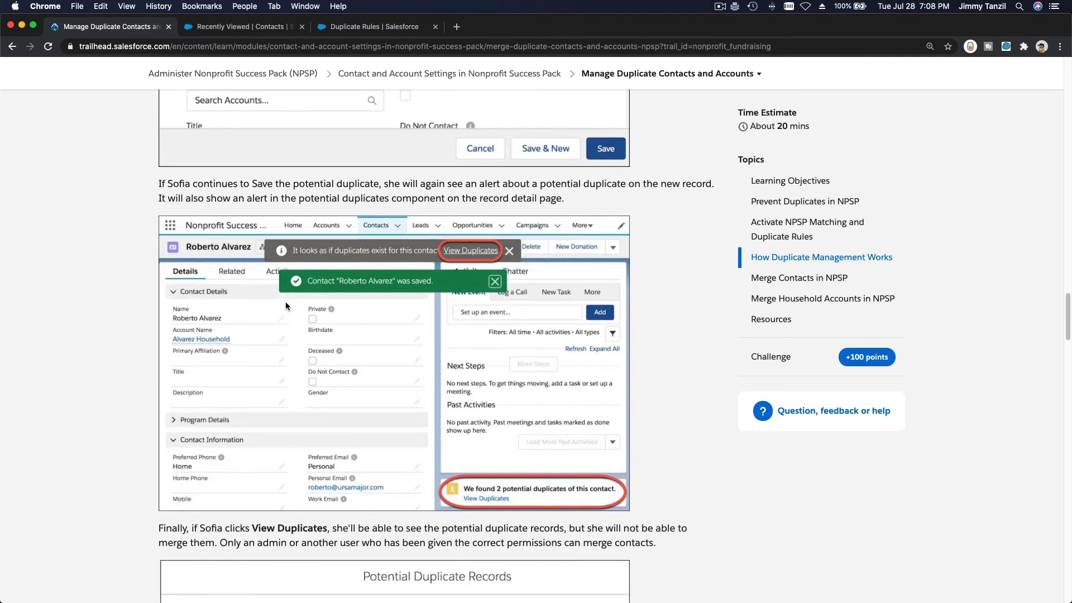
scroll(258, 210, down, 5)
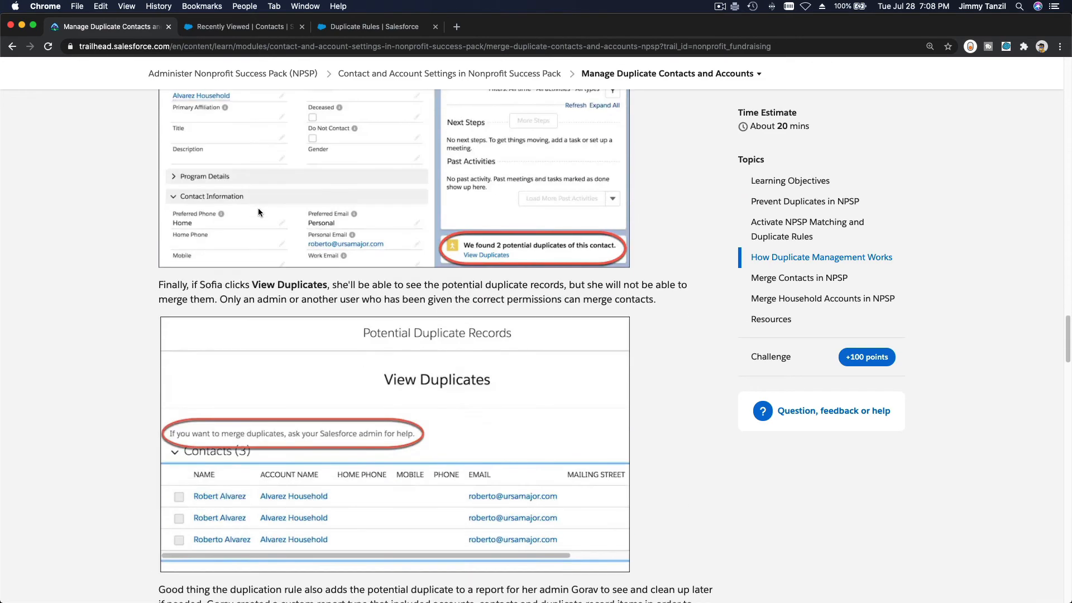
scroll(258, 211, up, 4)
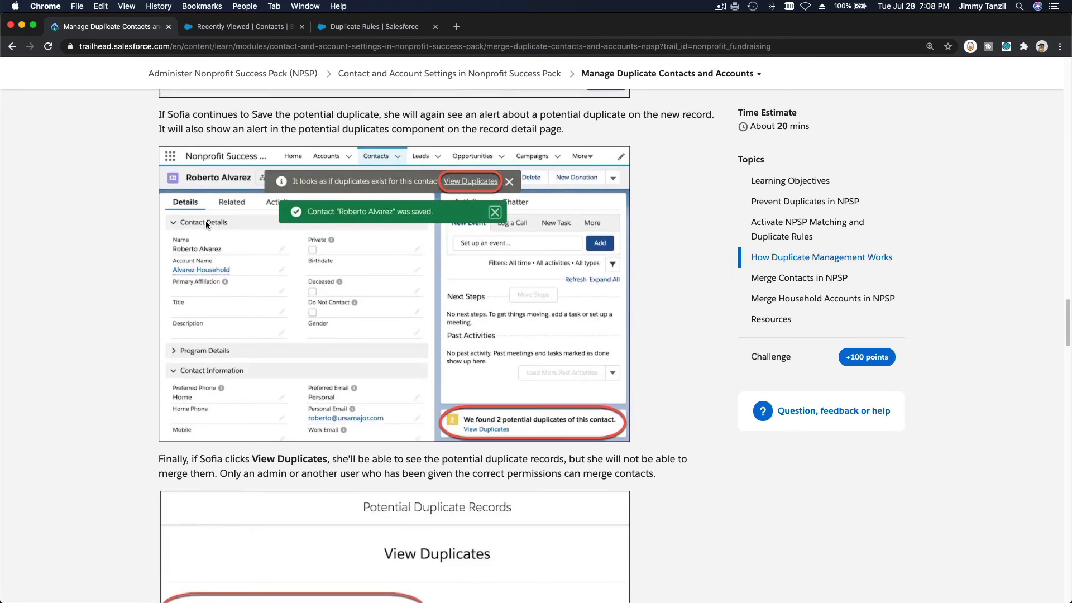
scroll(236, 282, down, 11)
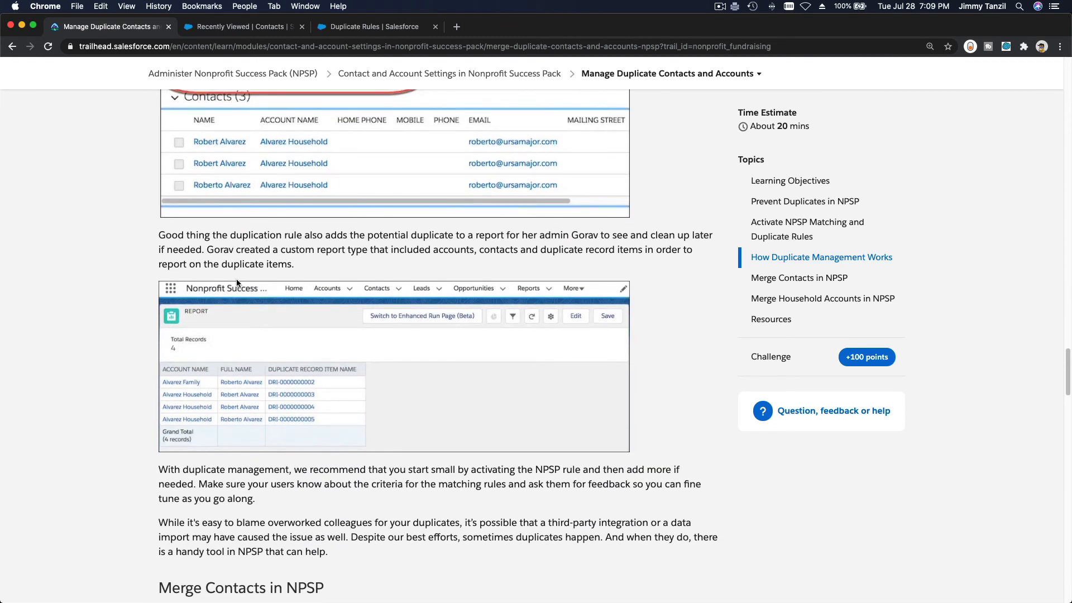
scroll(236, 279, down, 6)
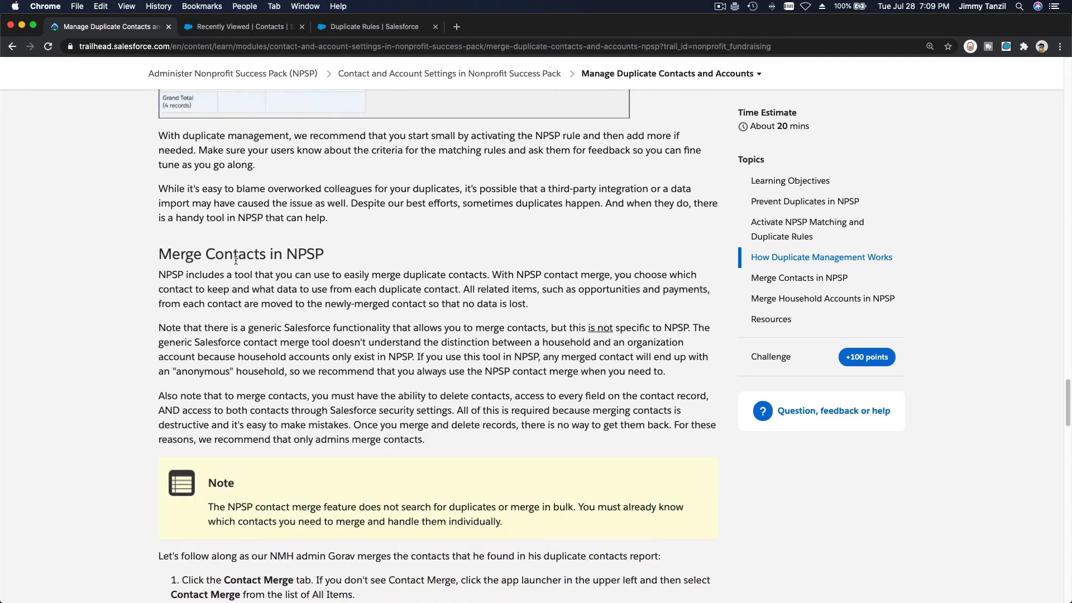
triple_click(235, 260)
scroll(236, 260, down, 5)
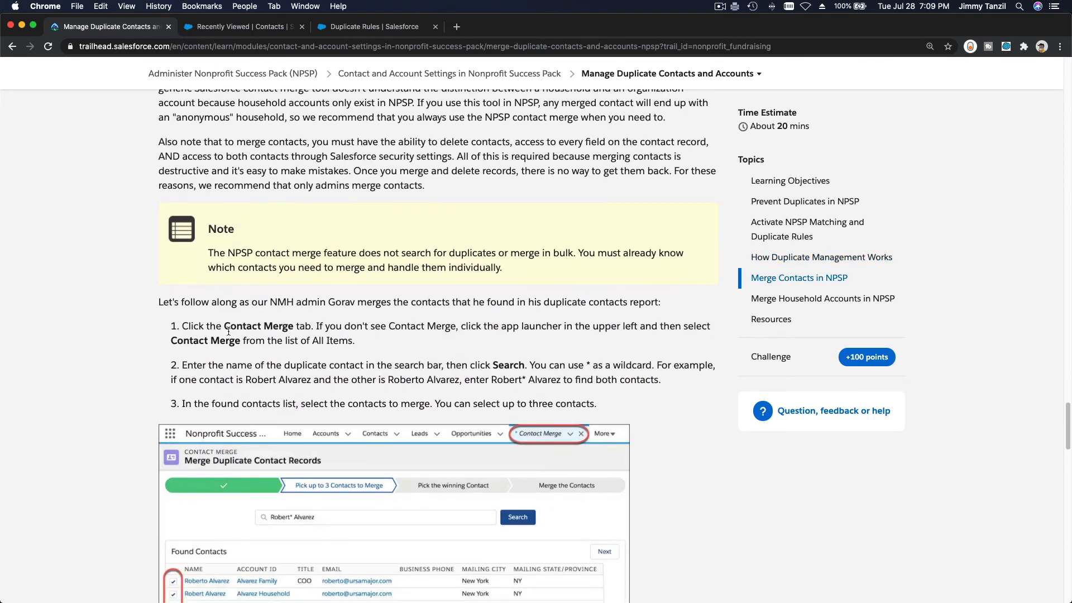
triple_click(242, 325)
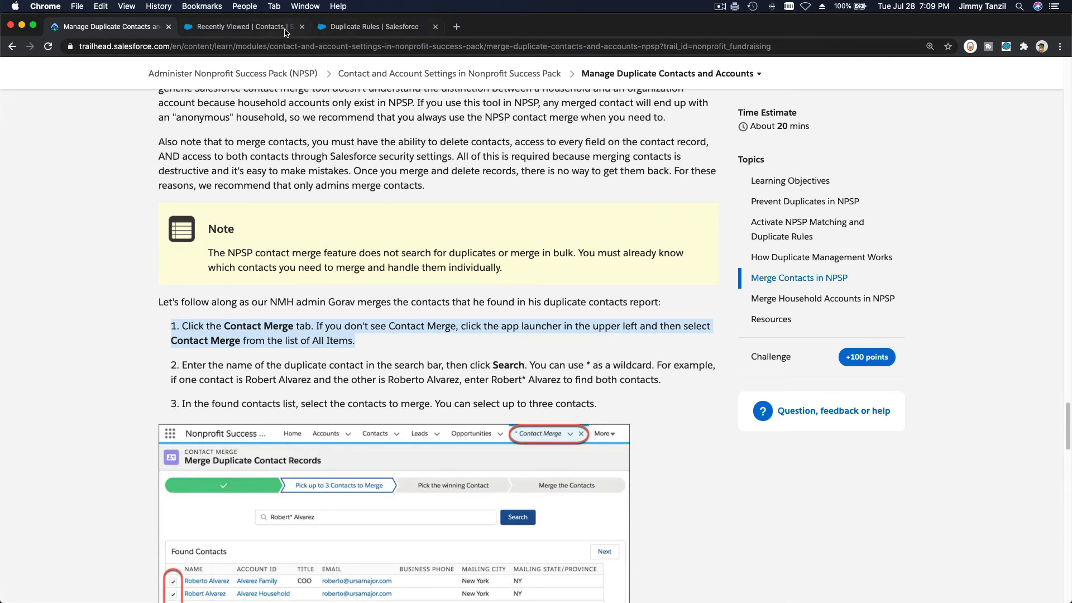
click(349, 28)
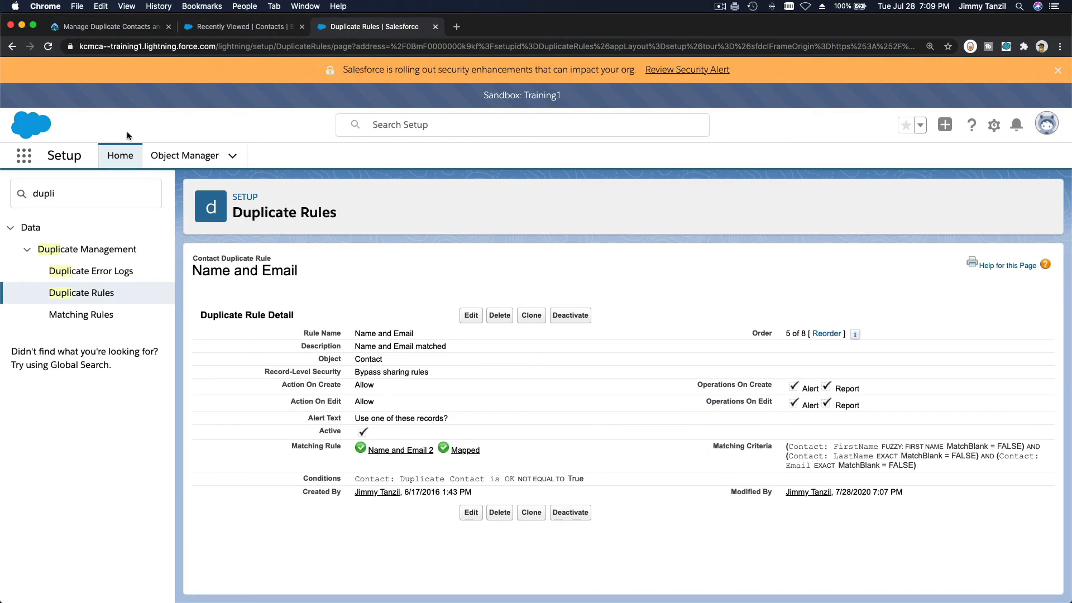
Search 'contact merg' in the App Launcher and open the Contact Merge item
click(21, 162)
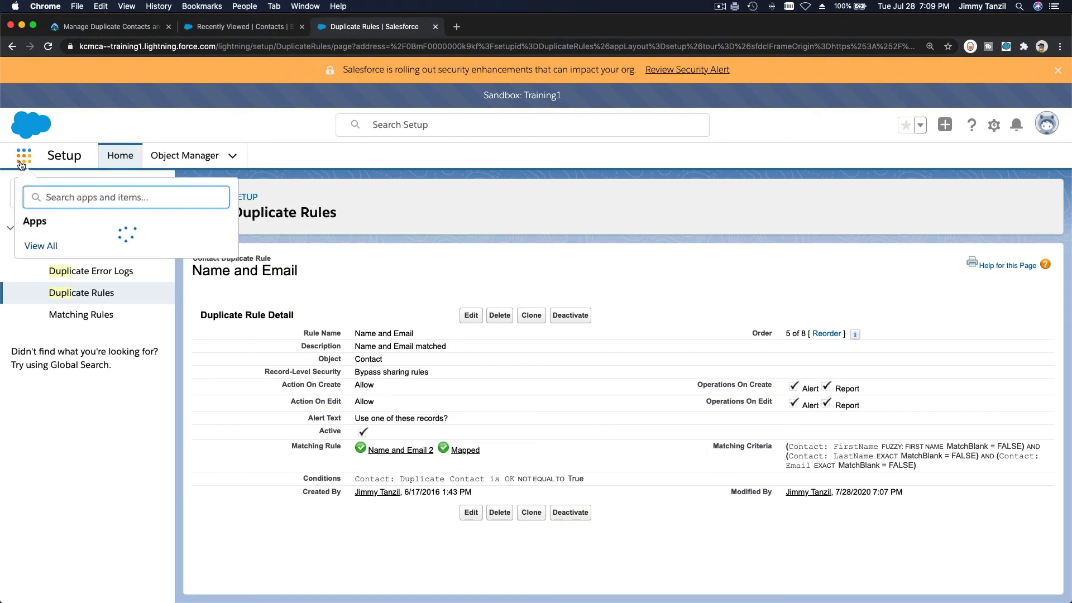
text(conta)
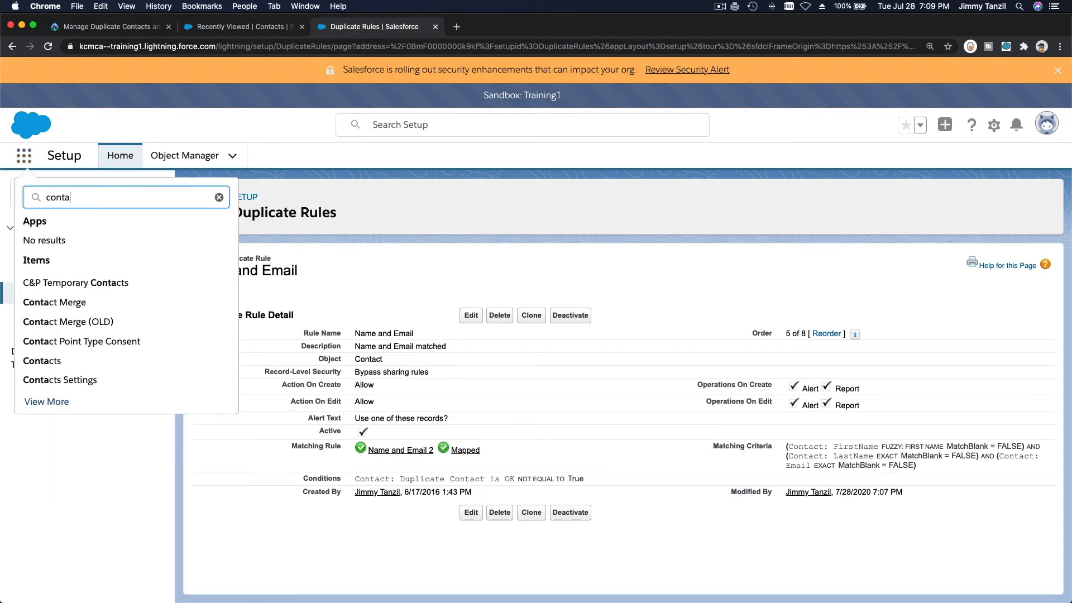
text(ct merge)
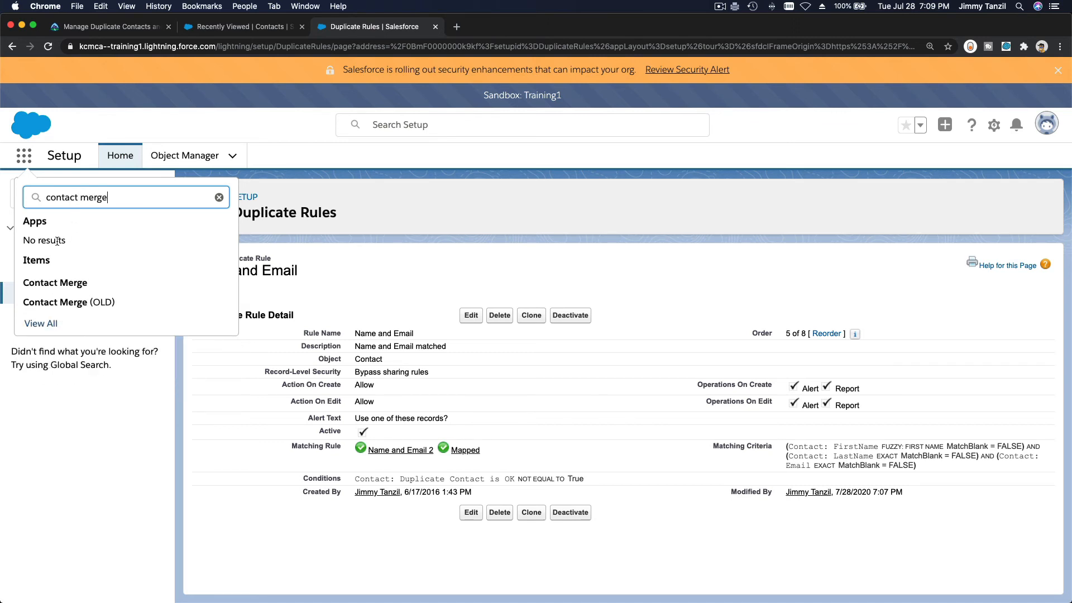
click(58, 282)
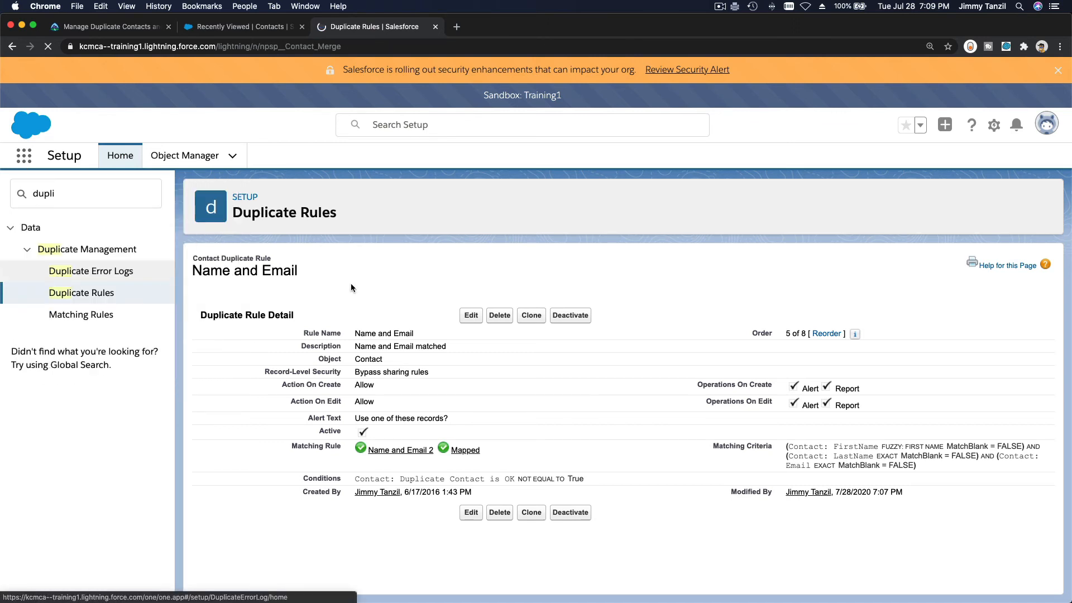
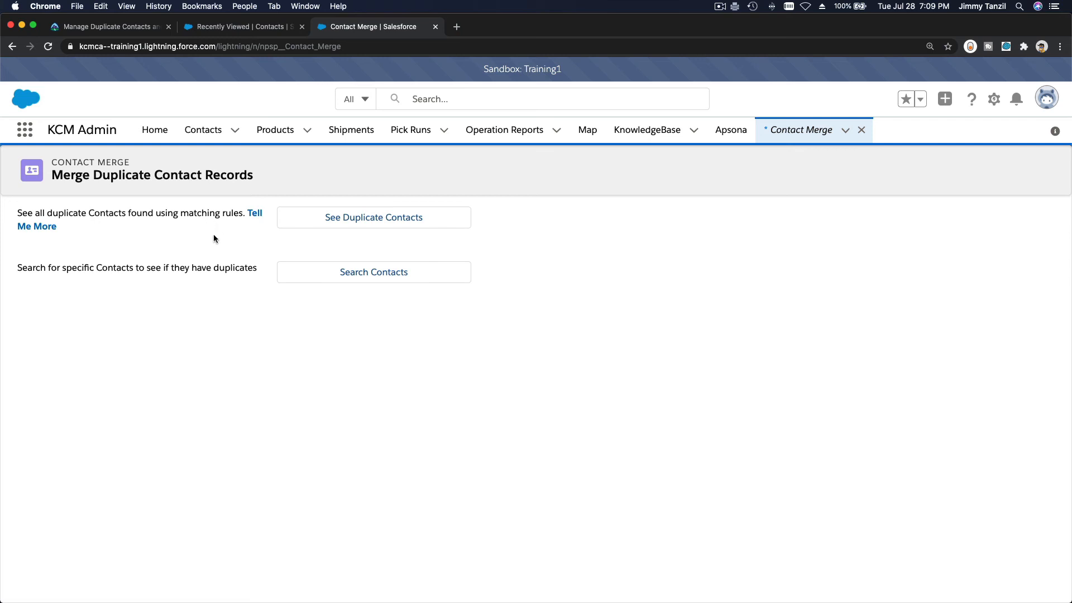
List the duplicate record sets, showing one set of 3 contacts matched by the Name and Address rule
click(350, 222)
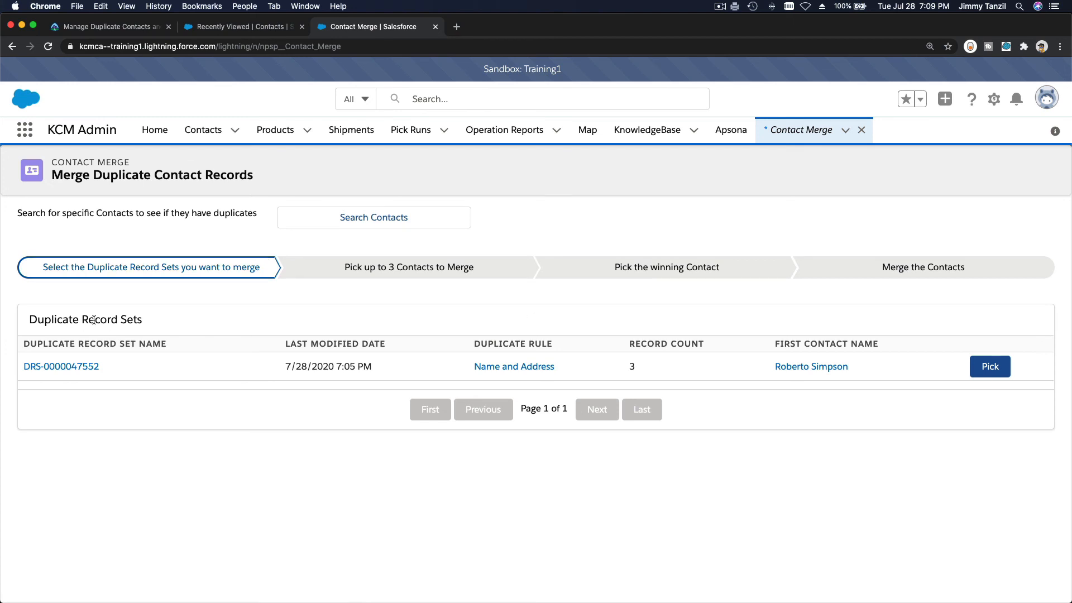
triple_click(75, 317)
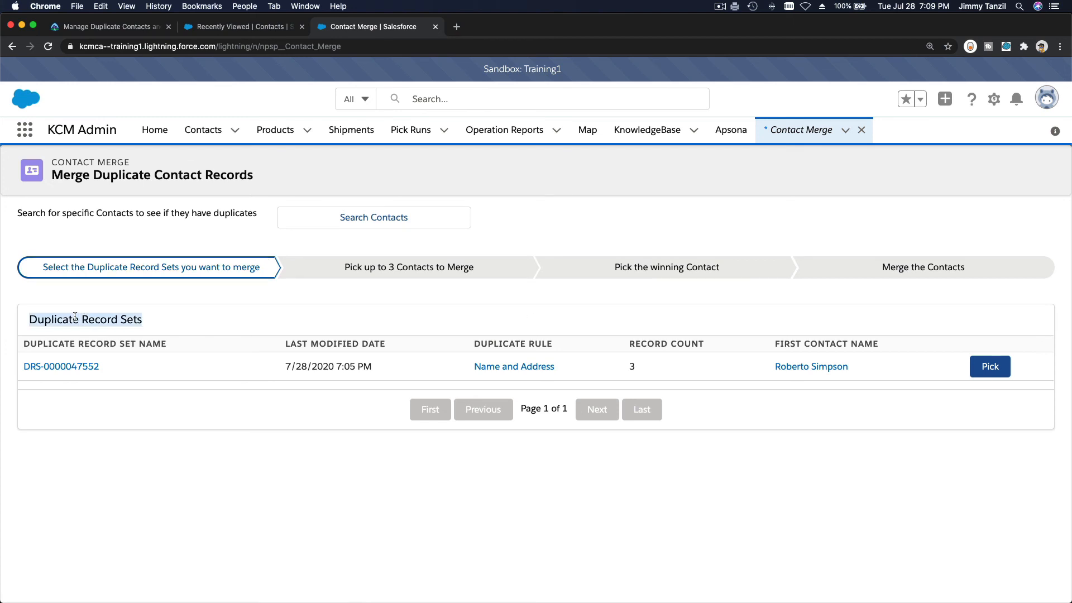
click(172, 320)
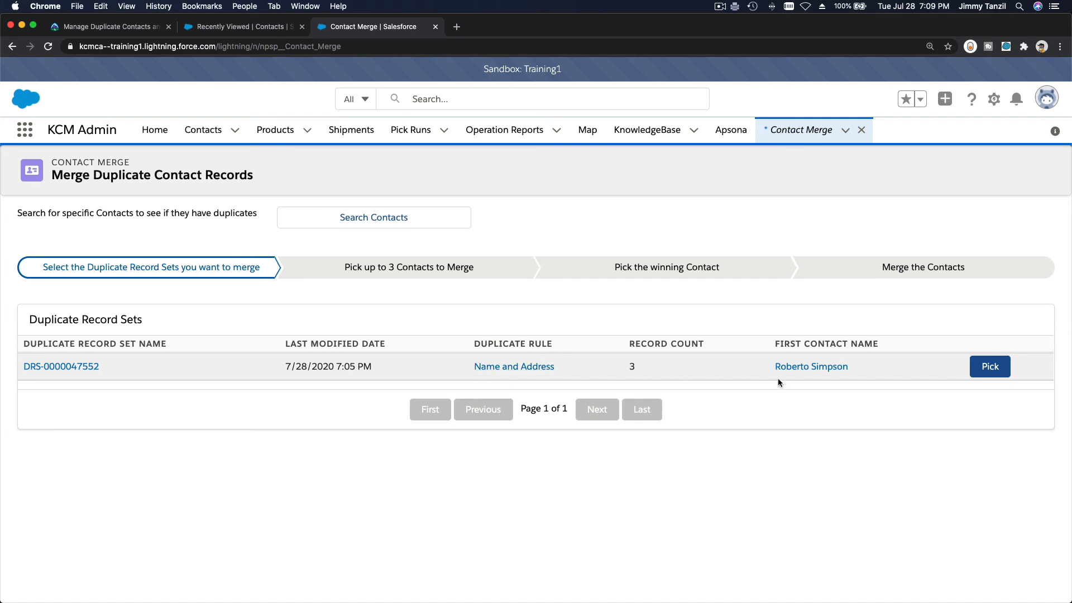
click(80, 368)
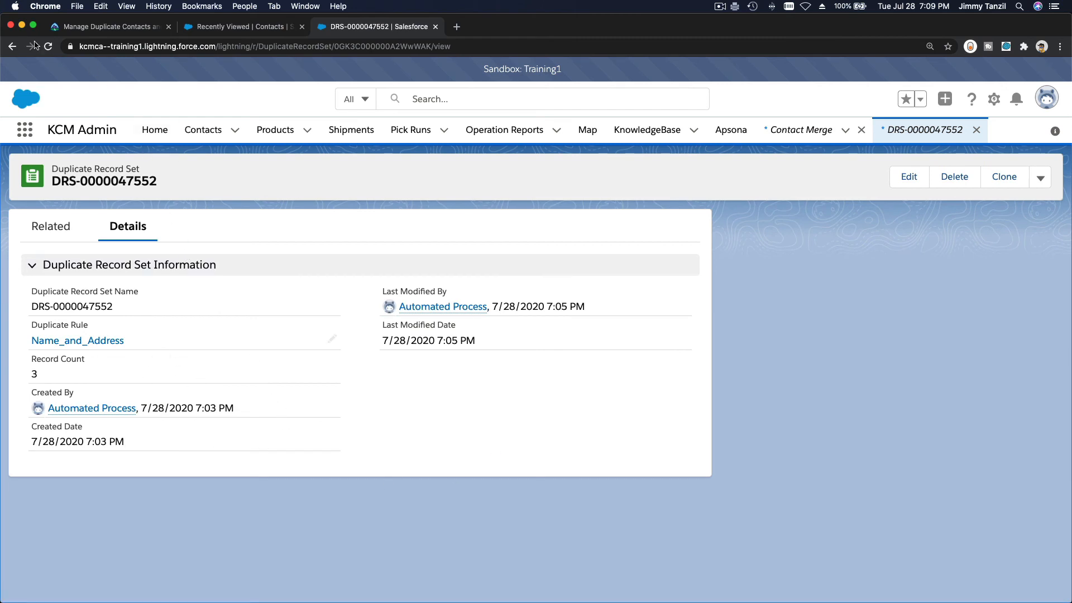
click(12, 46)
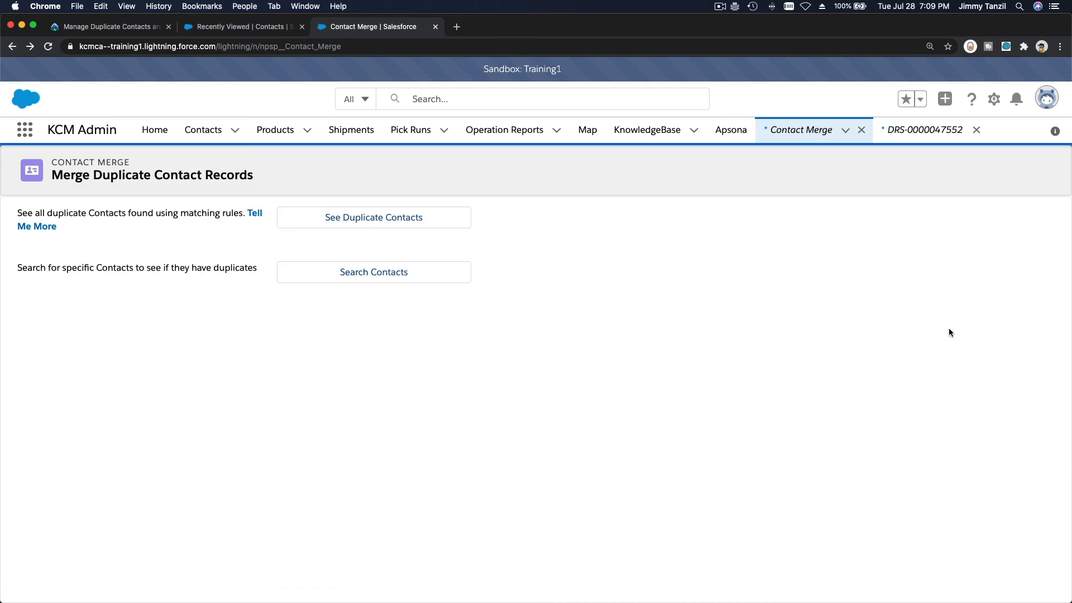
click(420, 221)
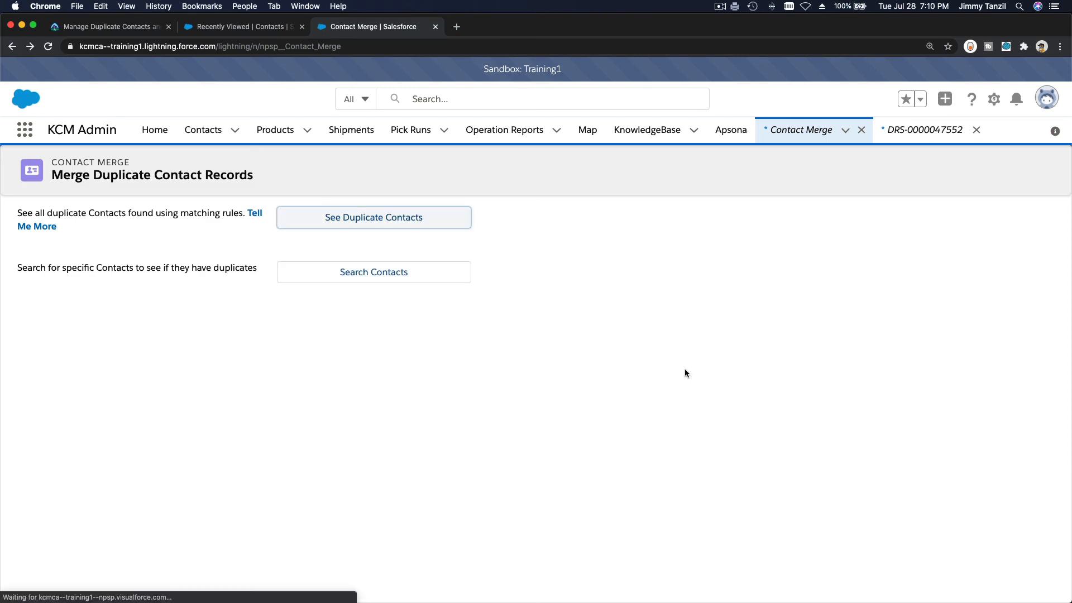
click(987, 370)
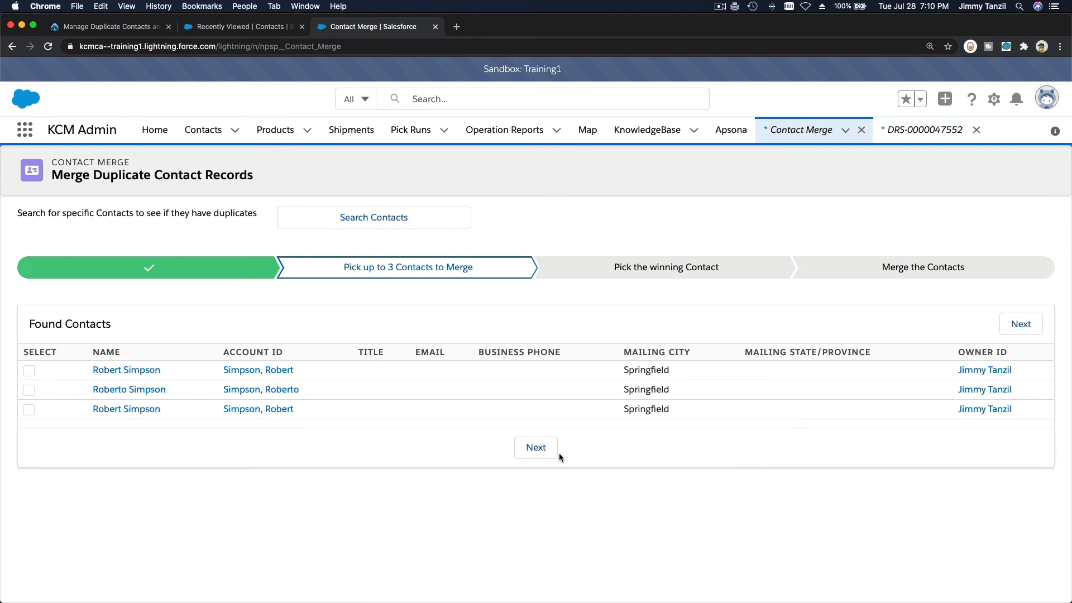
click(29, 369)
click(29, 389)
click(29, 409)
click(534, 447)
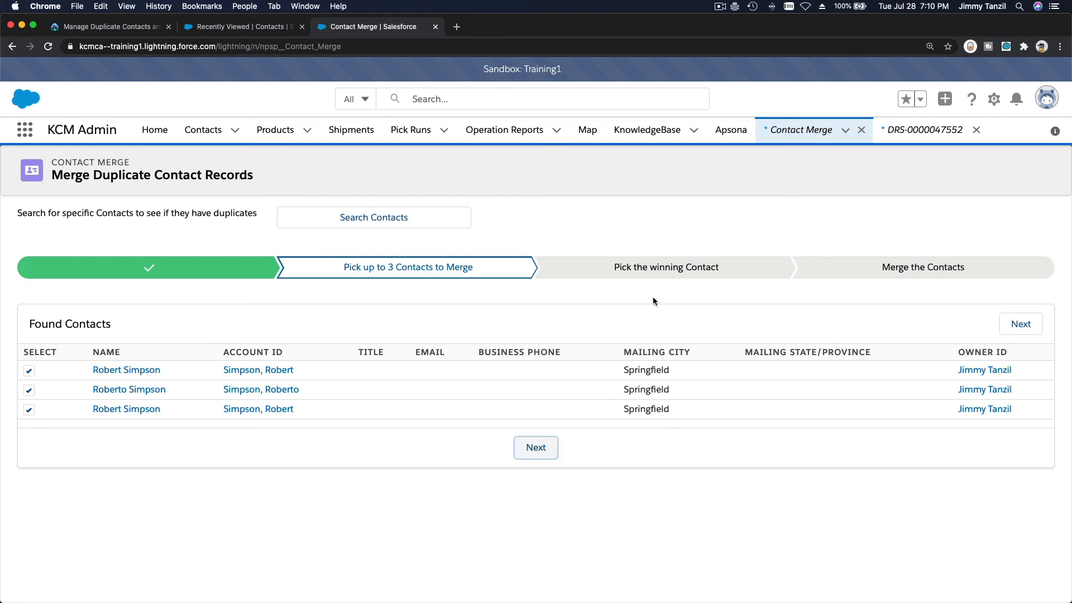
Make the second contact the master record, taking all its field values
scroll(640, 300, down, 3)
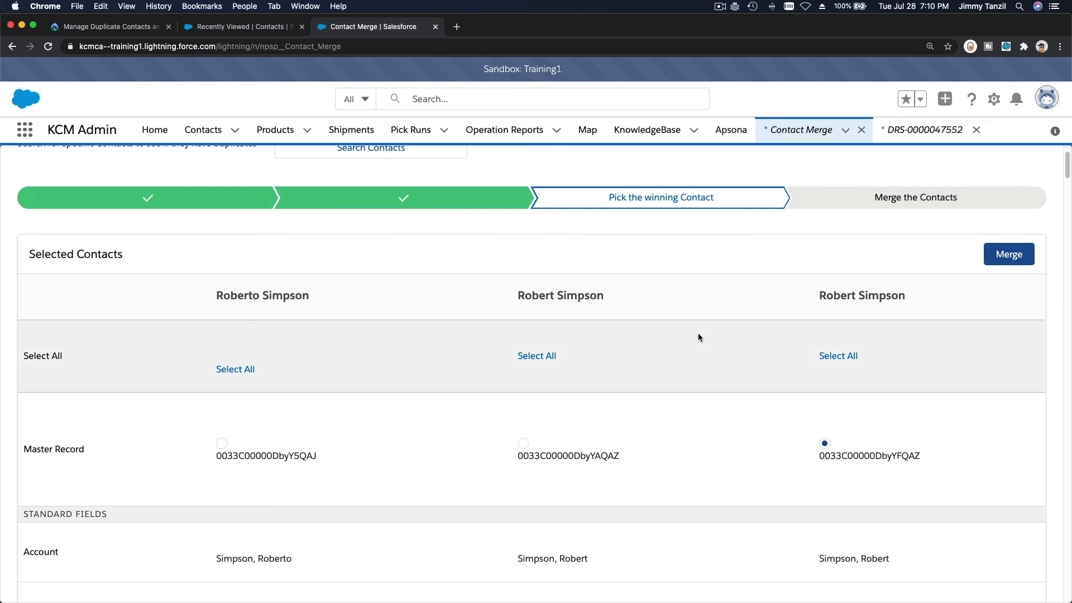
scroll(698, 337, down, 1)
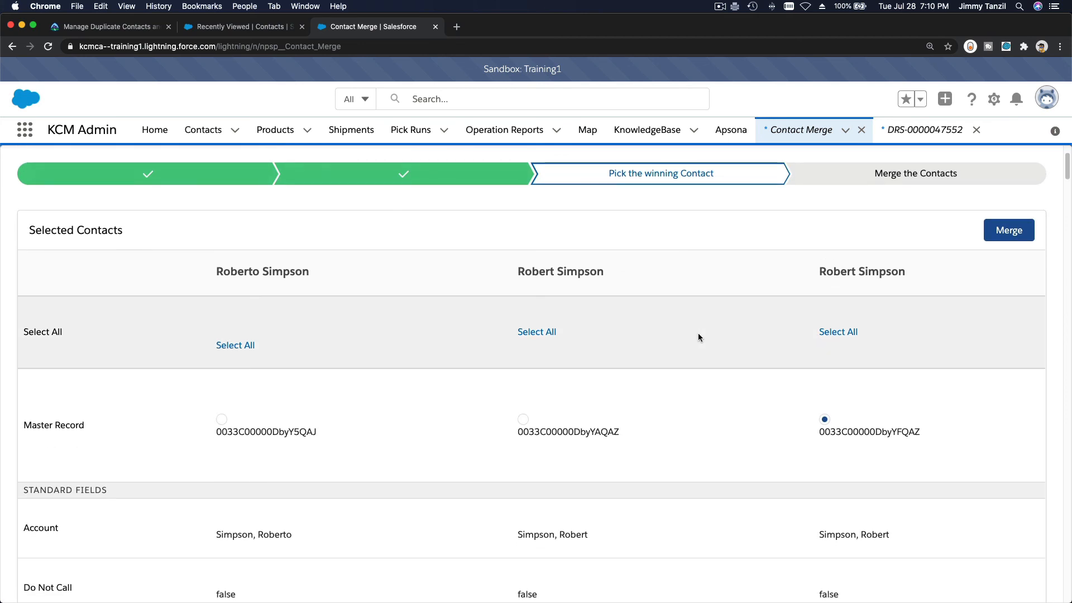
scroll(698, 337, down, 2)
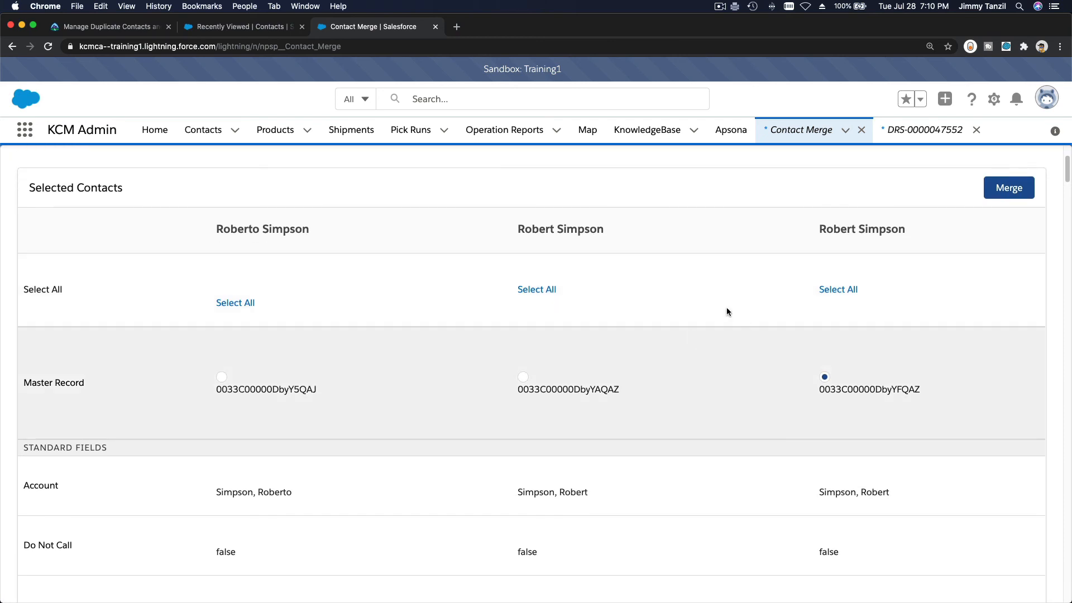
click(539, 290)
Review the Standard and Custom Fields comparison for the three contacts
scroll(541, 344, down, 6)
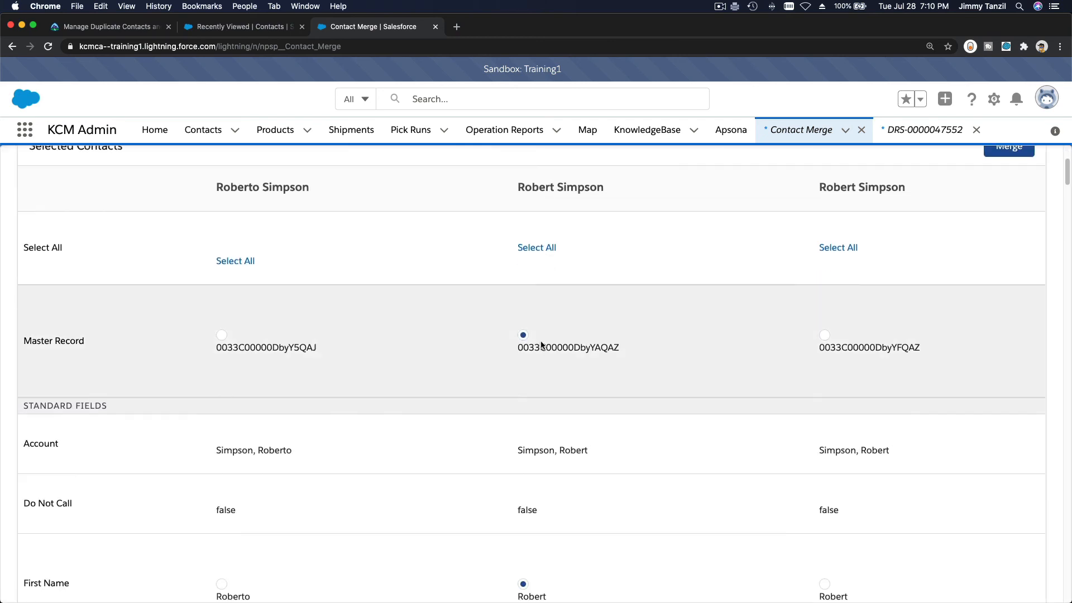
scroll(553, 458, down, 4)
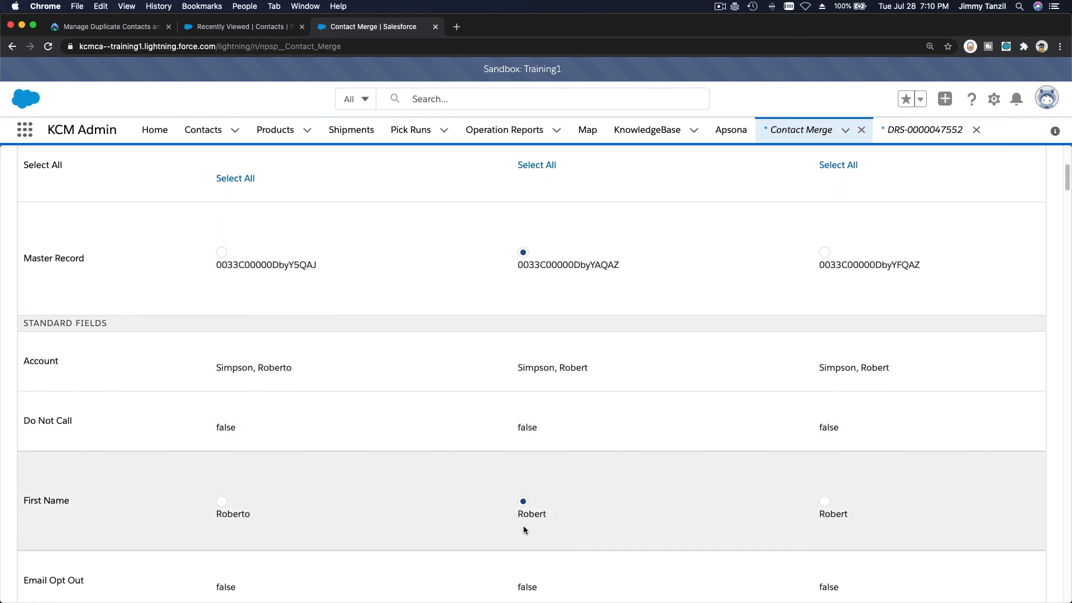
scroll(533, 514, down, 10)
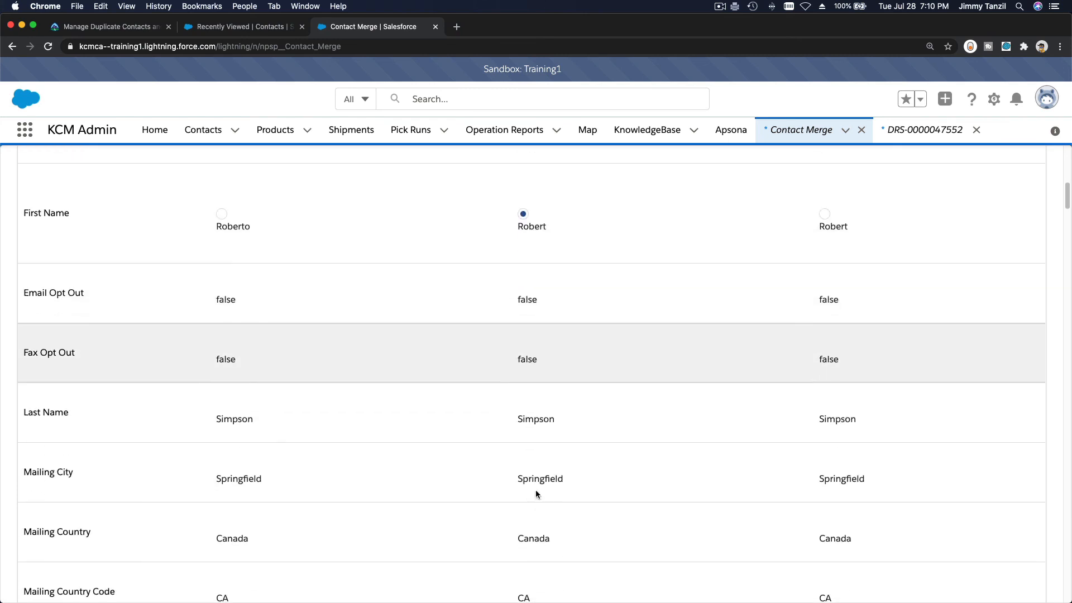
scroll(536, 492, down, 9)
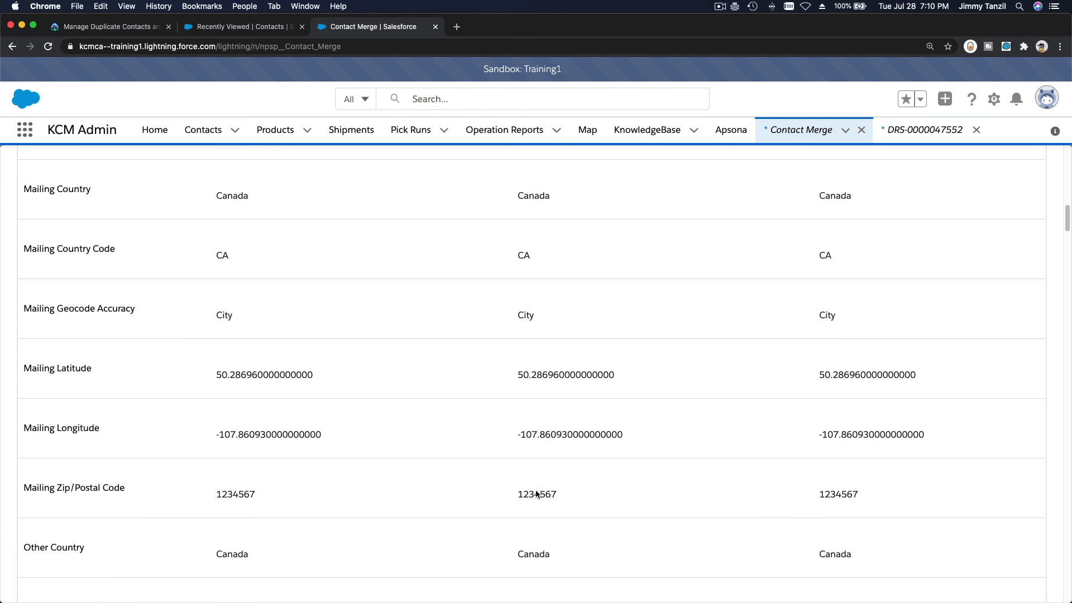
scroll(535, 490, down, 14)
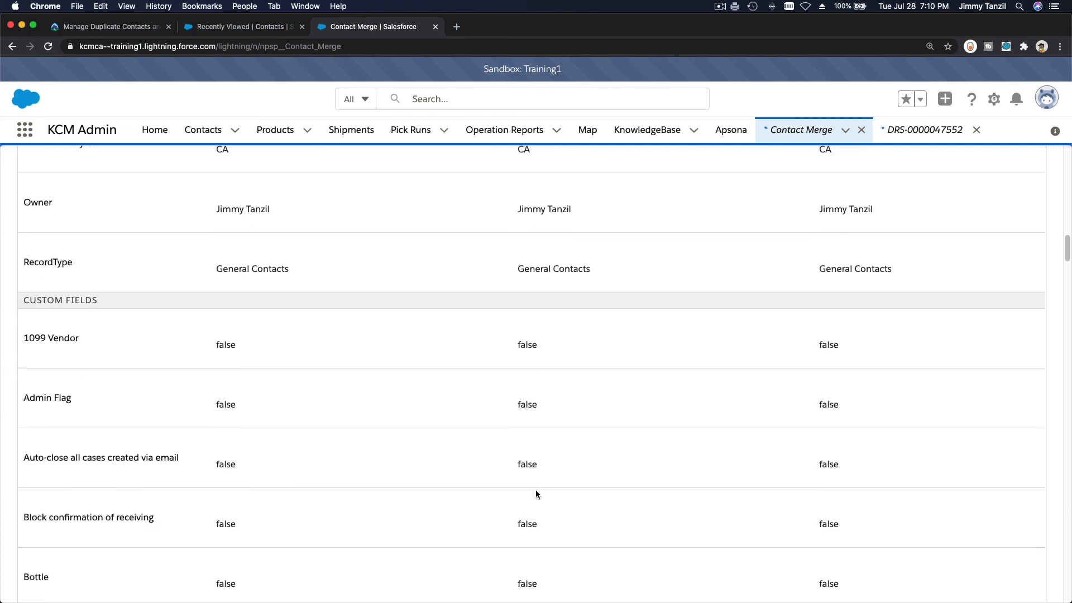
scroll(536, 495, down, 10)
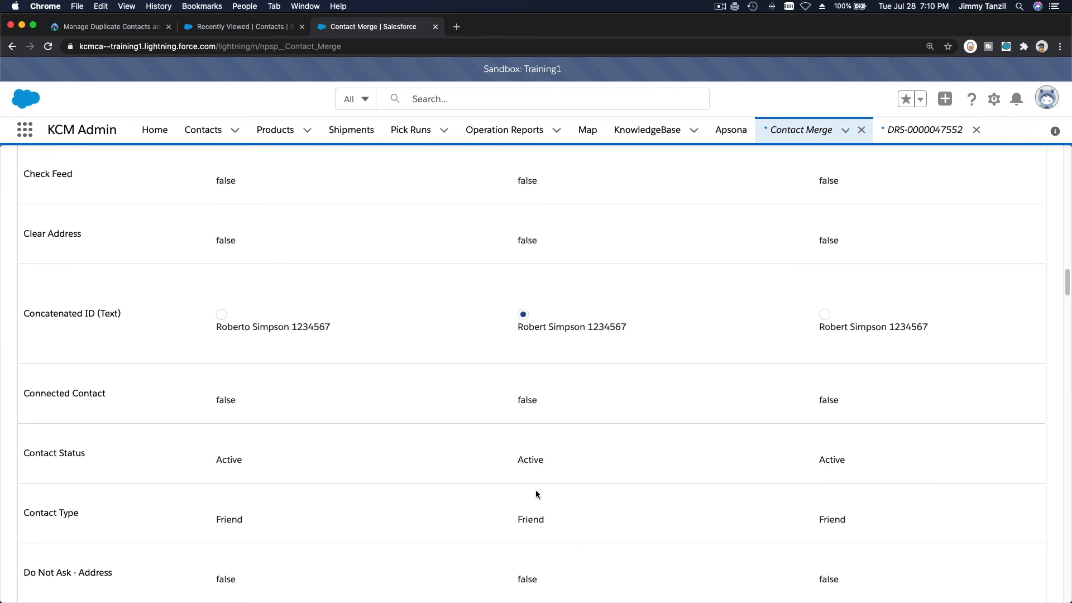
scroll(535, 491, up, 20)
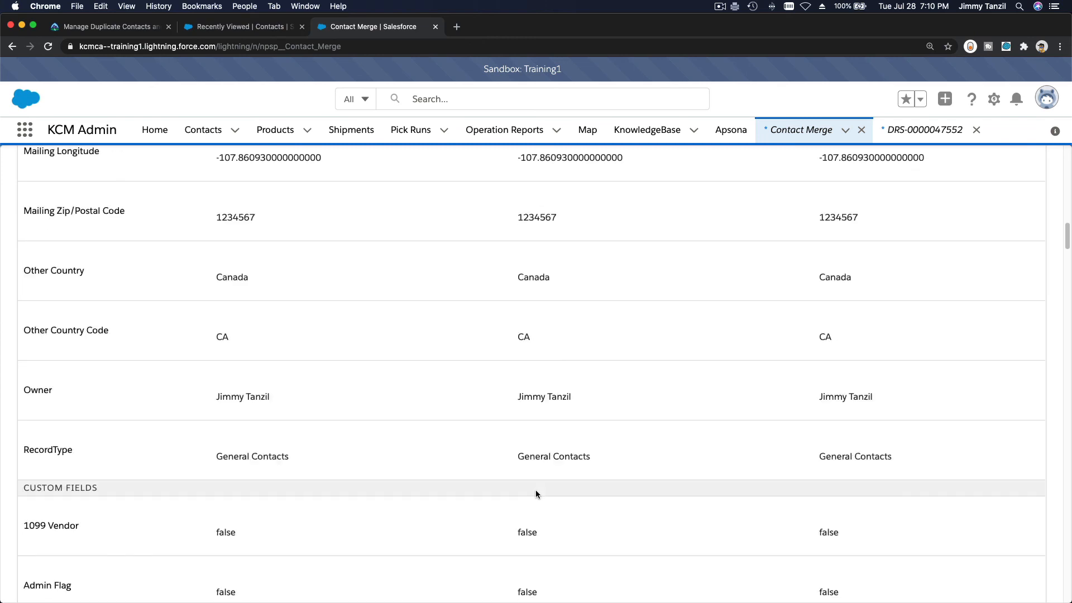
scroll(535, 490, up, 10)
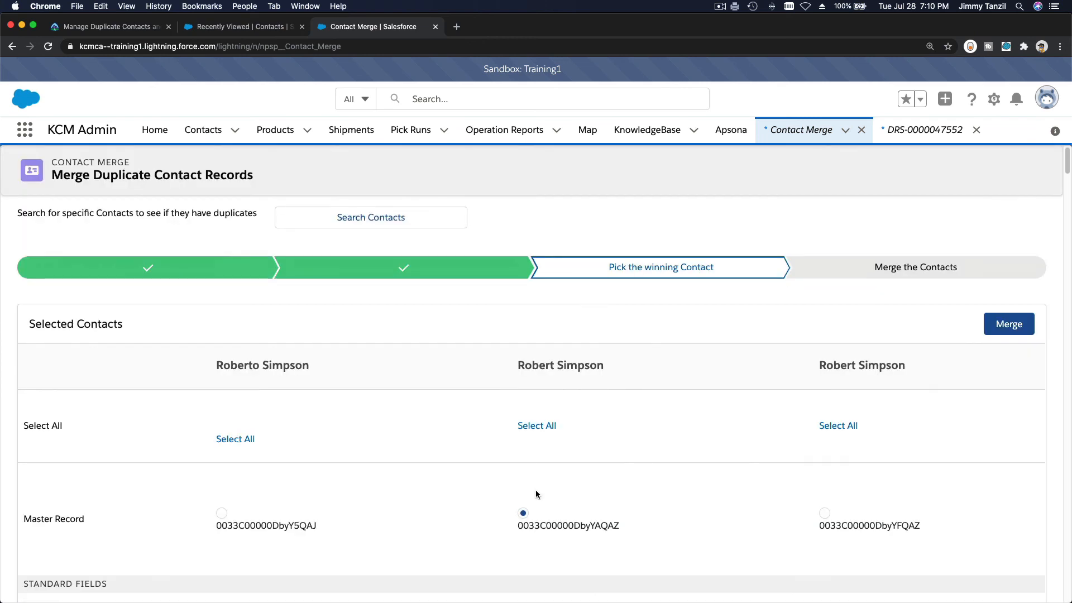
scroll(535, 491, down, 3)
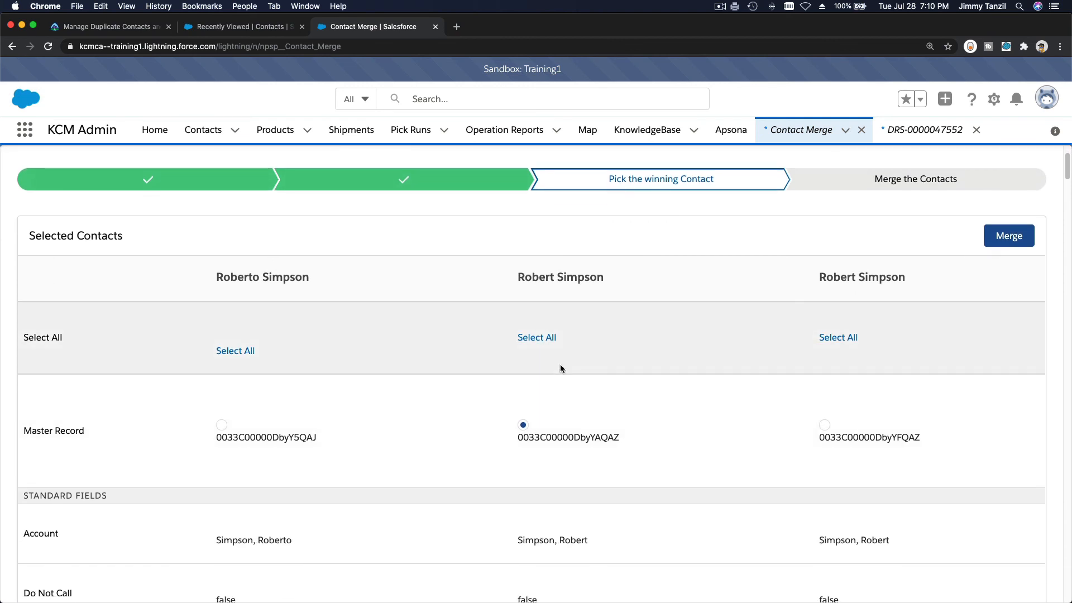
Switch the master record to the first contact and review the merge table
click(239, 351)
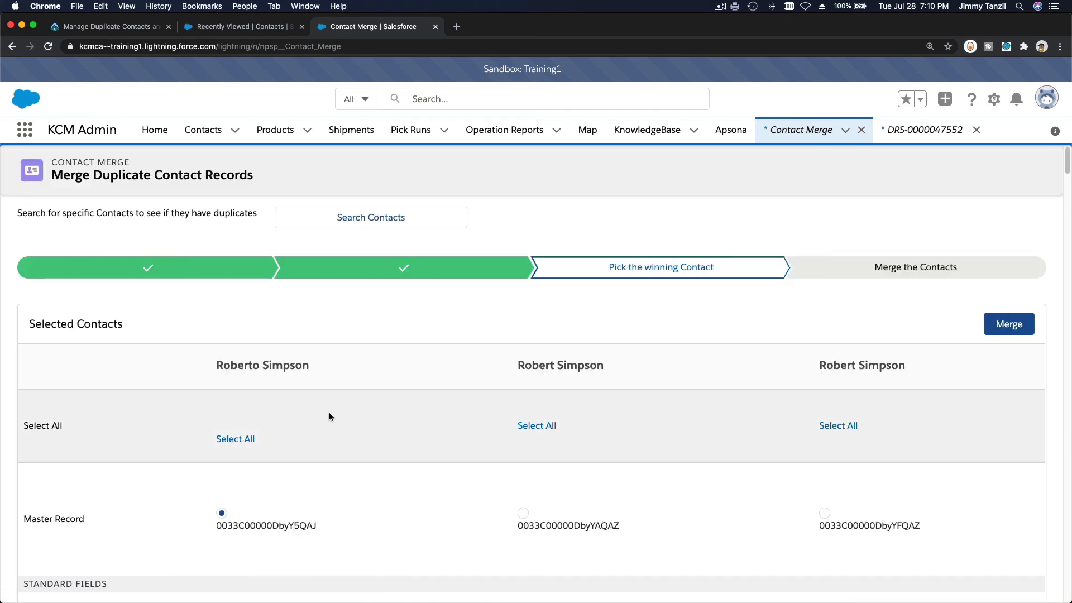
scroll(329, 412, down, 2)
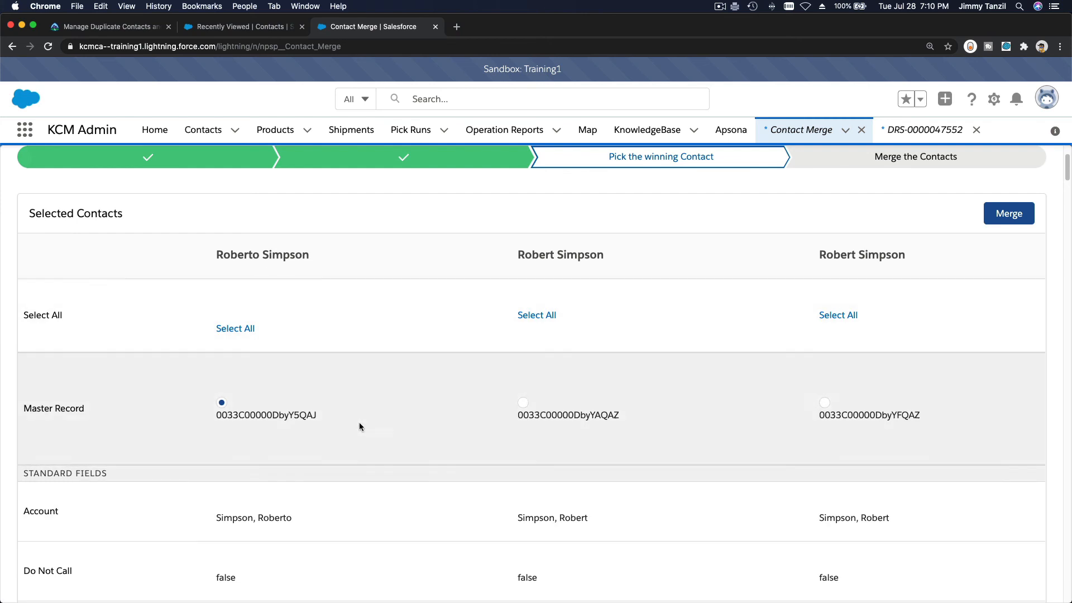
scroll(408, 366, down, 4)
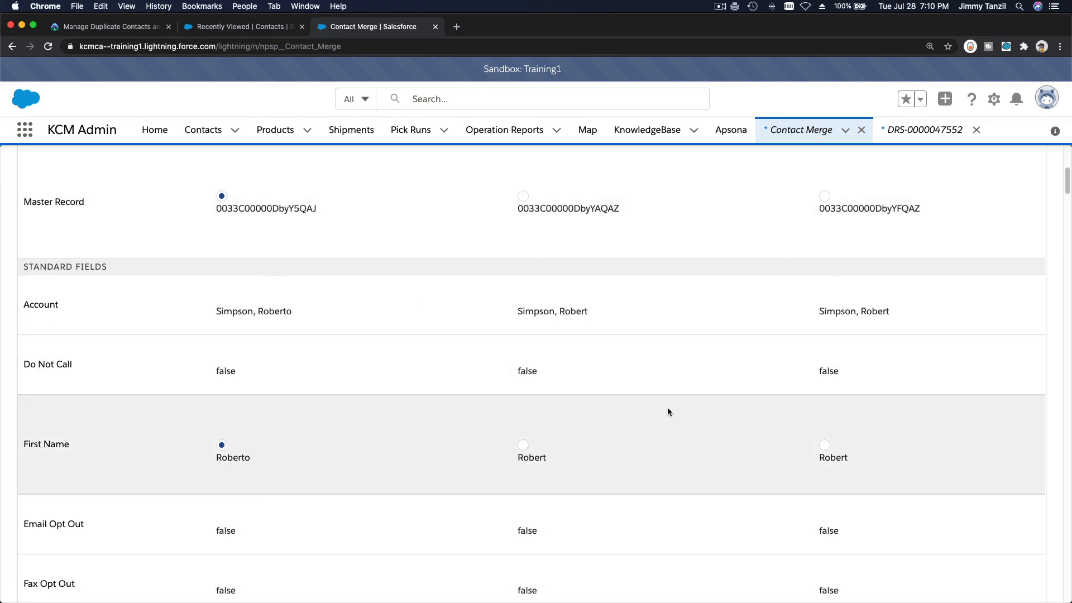
scroll(587, 355, down, 2)
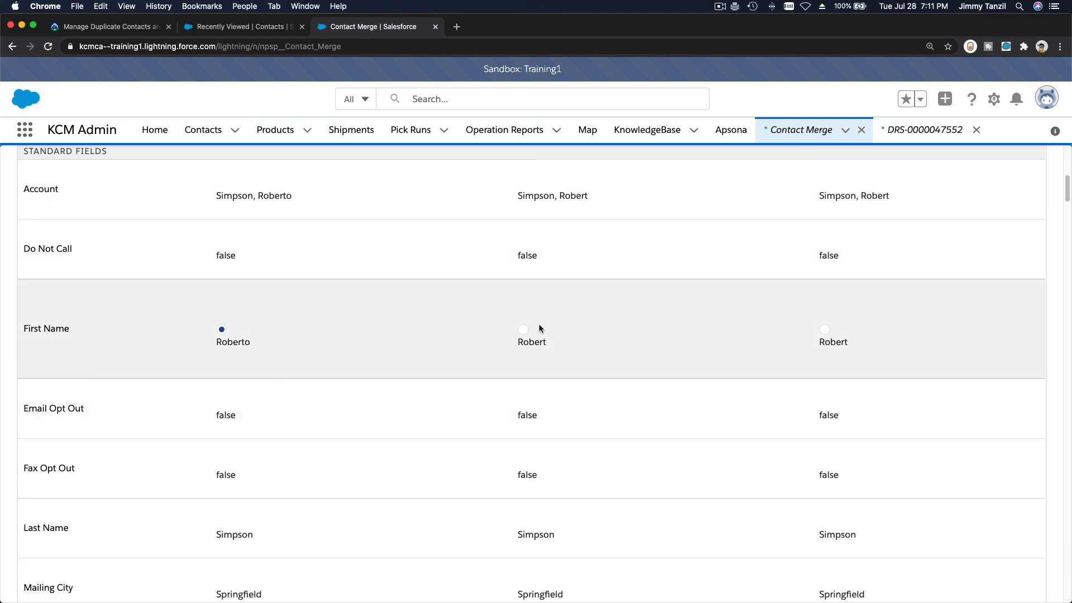
scroll(533, 391, down, 2)
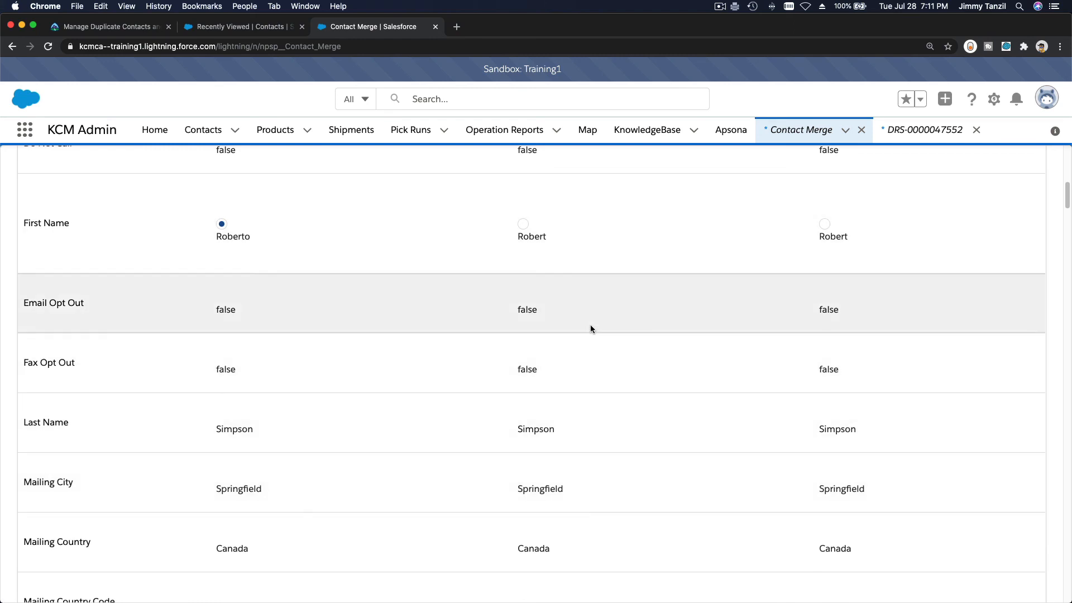
scroll(570, 291, down, 6)
scroll(569, 291, down, 20)
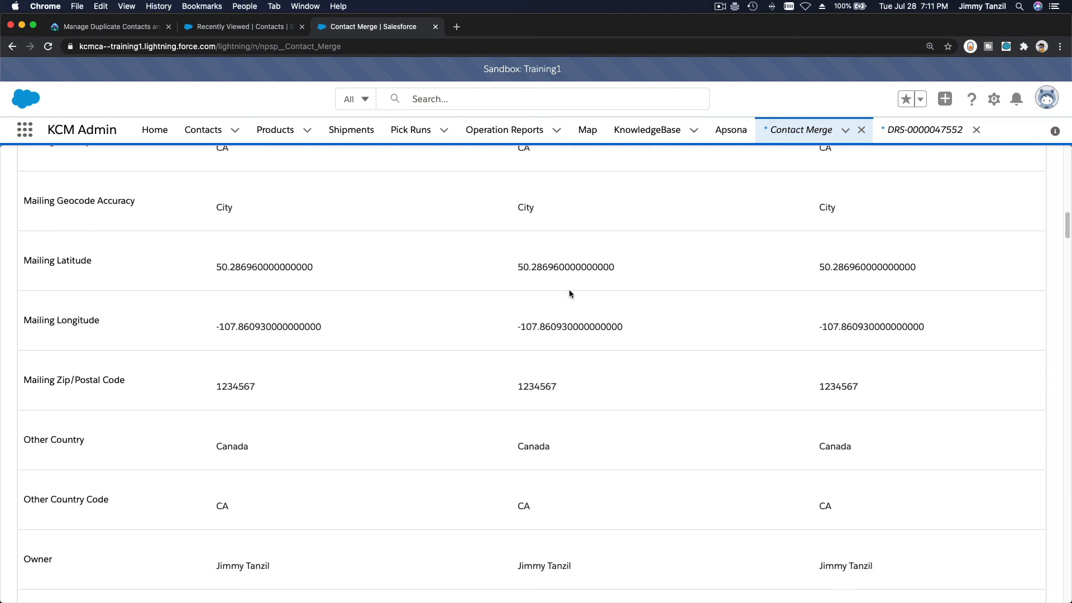
scroll(569, 290, up, 20)
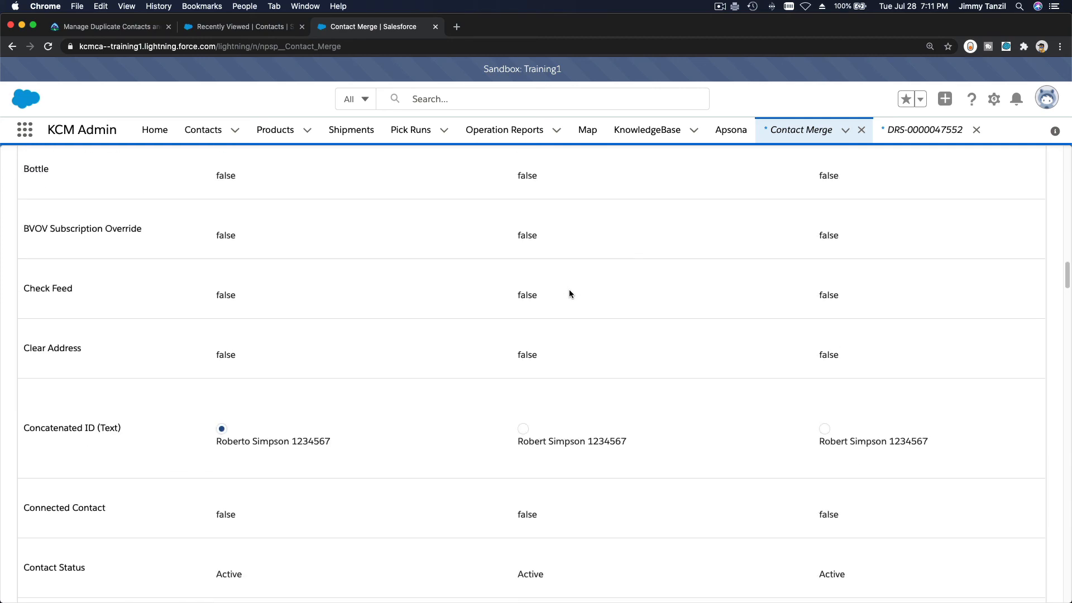
scroll(569, 293, up, 5)
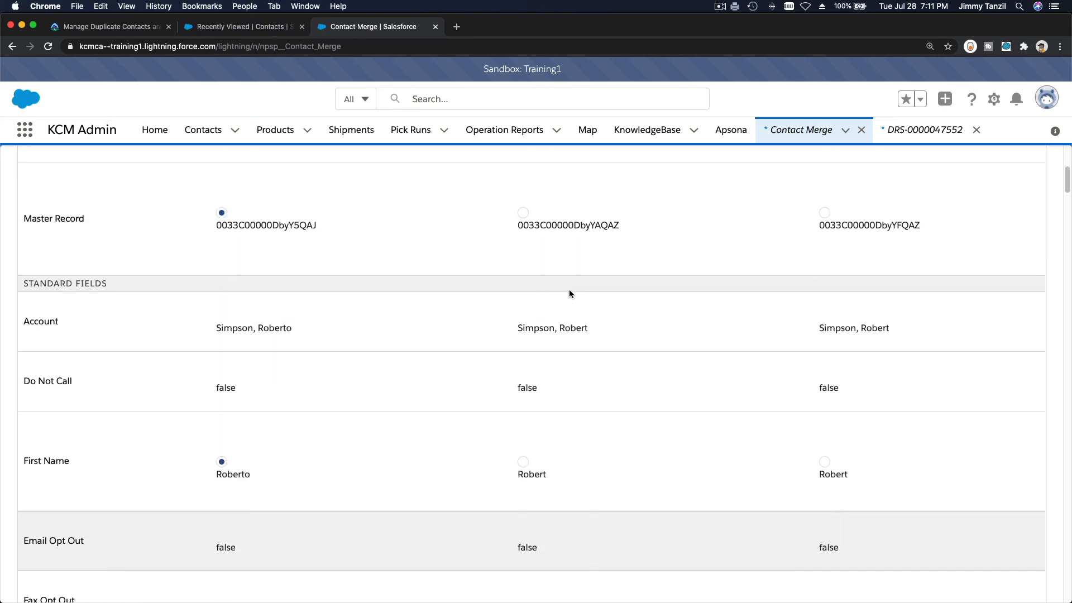
scroll(569, 293, down, 10)
scroll(569, 294, down, 15)
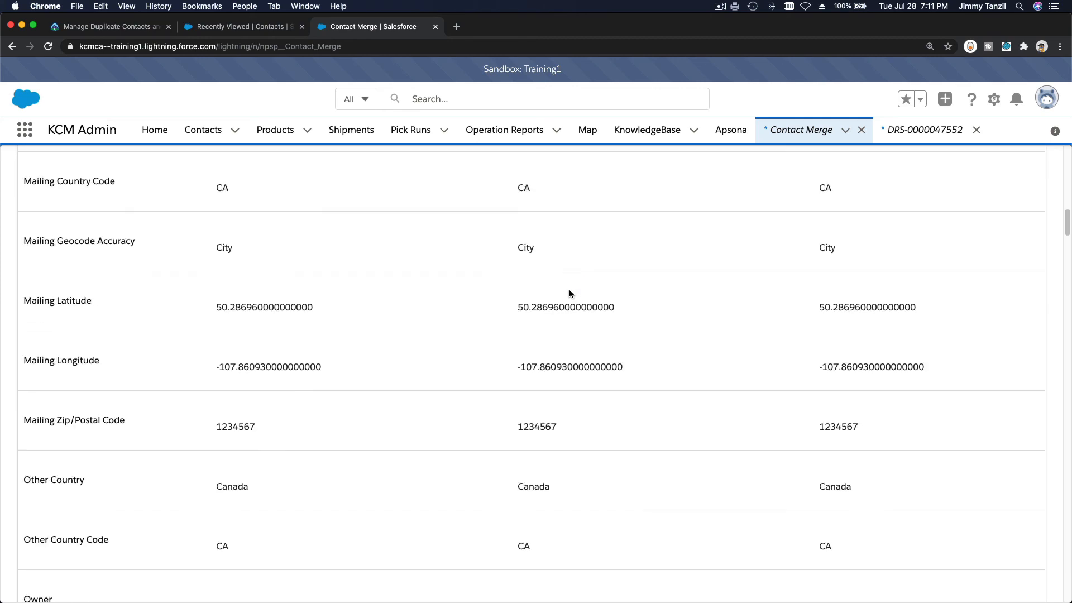
scroll(569, 294, down, 3)
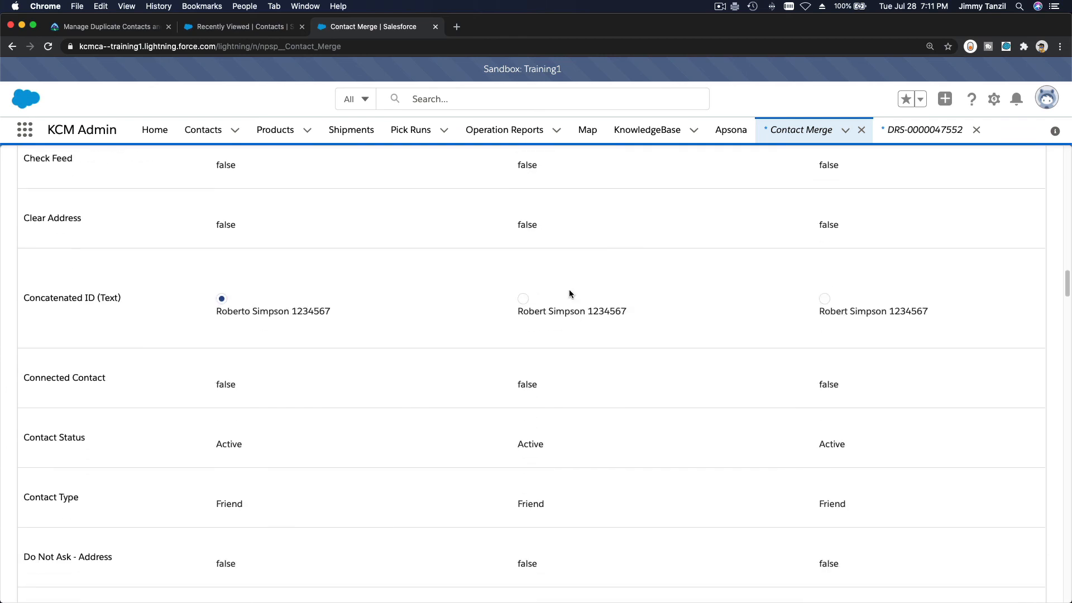
Take the Concatenated ID value from the second contact and start the merge
click(523, 303)
scroll(587, 340, down, 15)
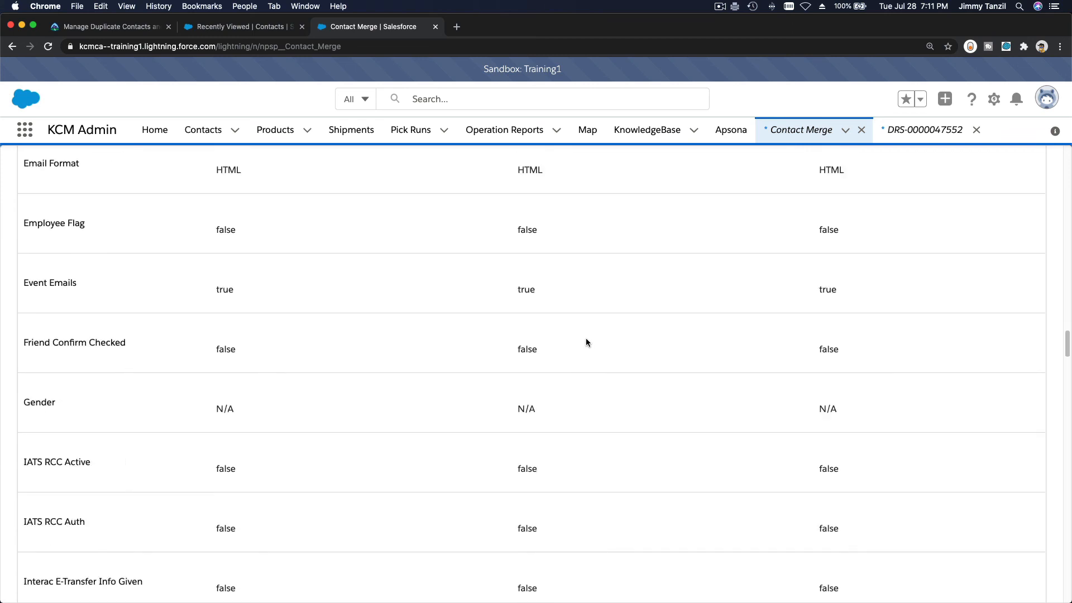
scroll(586, 341, down, 20)
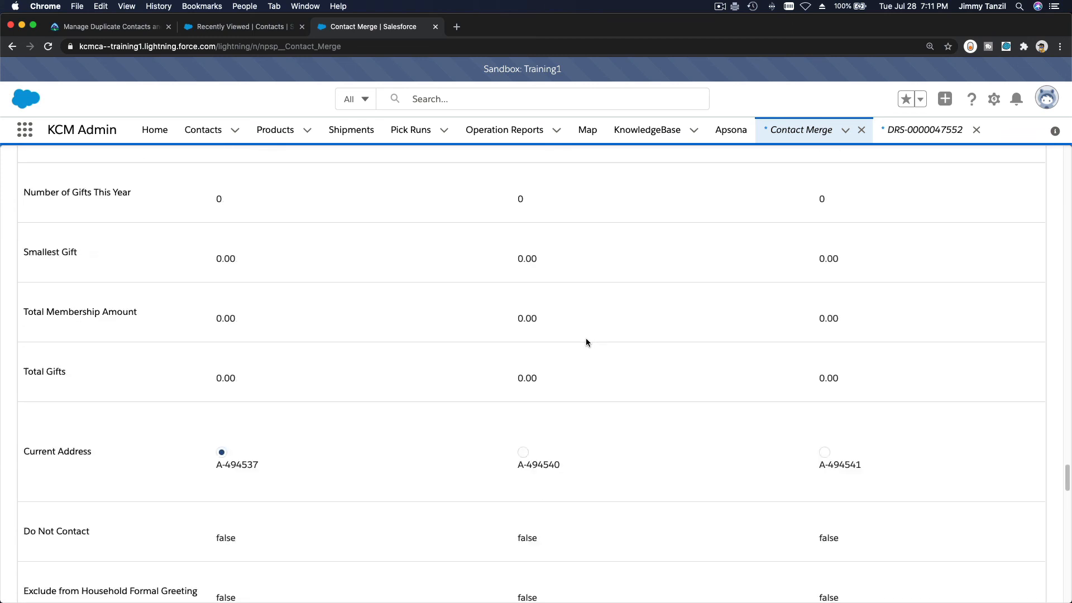
scroll(587, 342, down, 20)
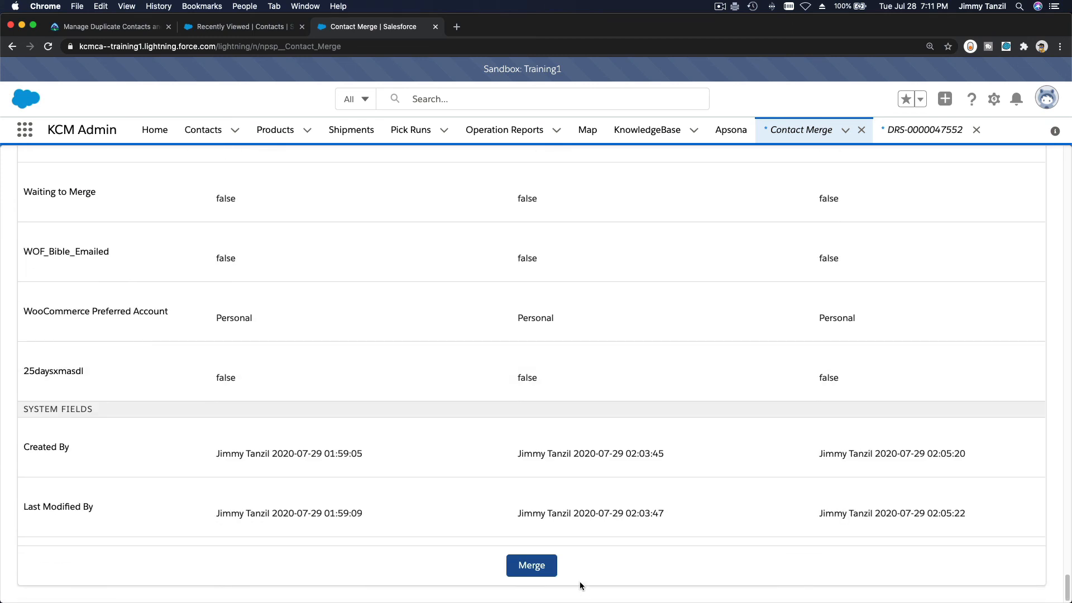
click(535, 566)
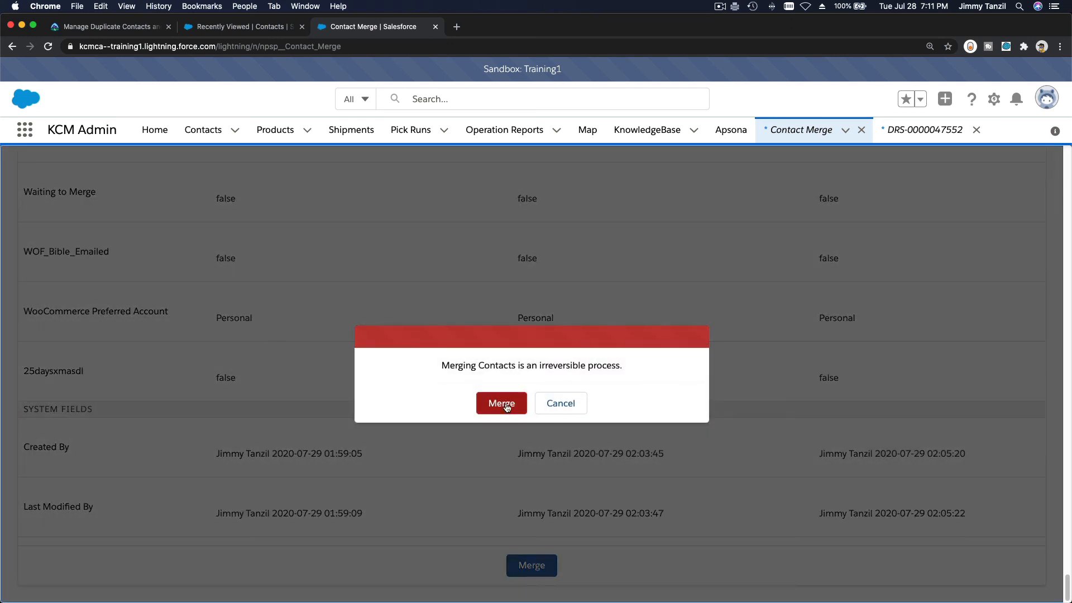
Confirm the merge, read the DELETE_FAILED dlrs rollup error, and dismiss both error banners
click(507, 406)
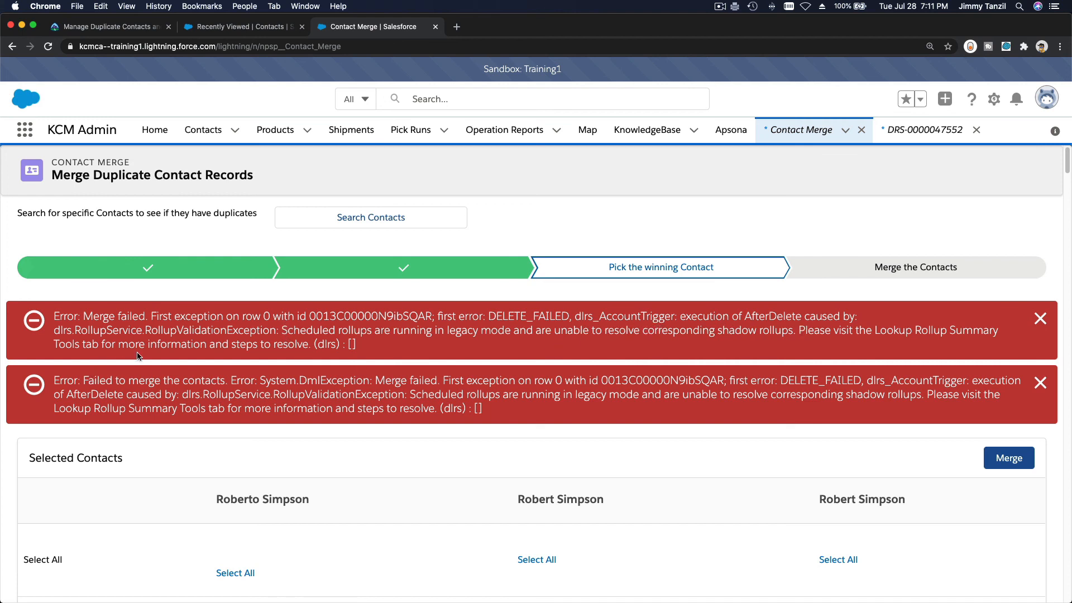
triple_click(85, 330)
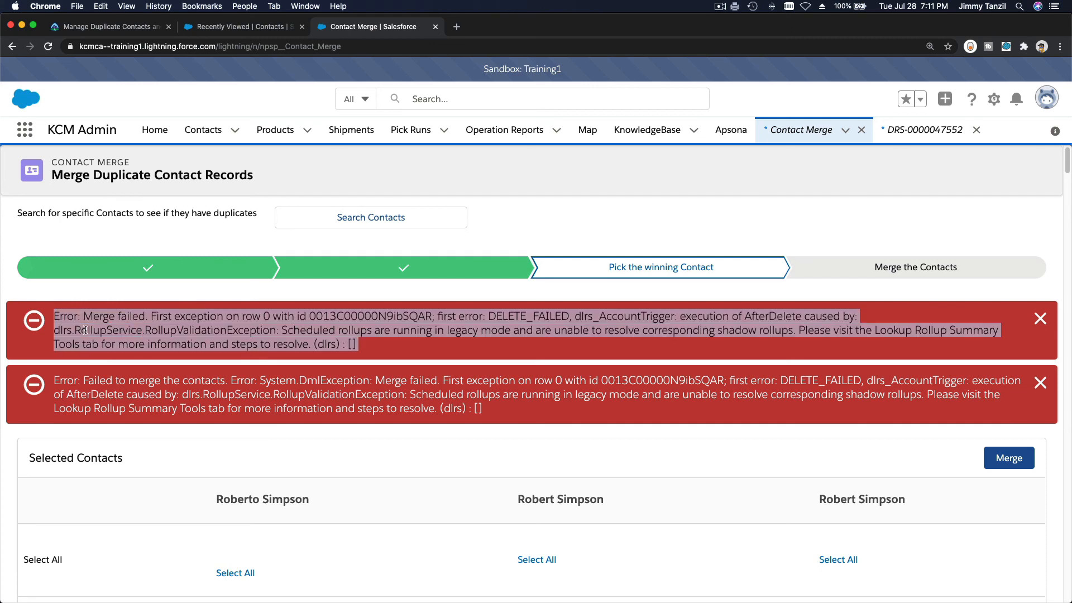
click(85, 330)
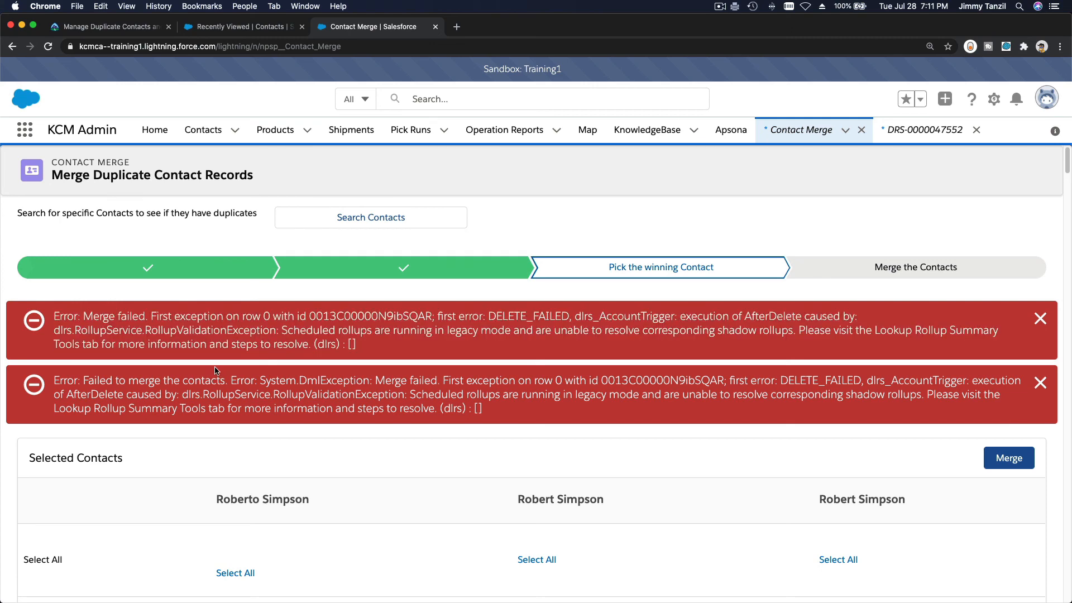
double_click(185, 393)
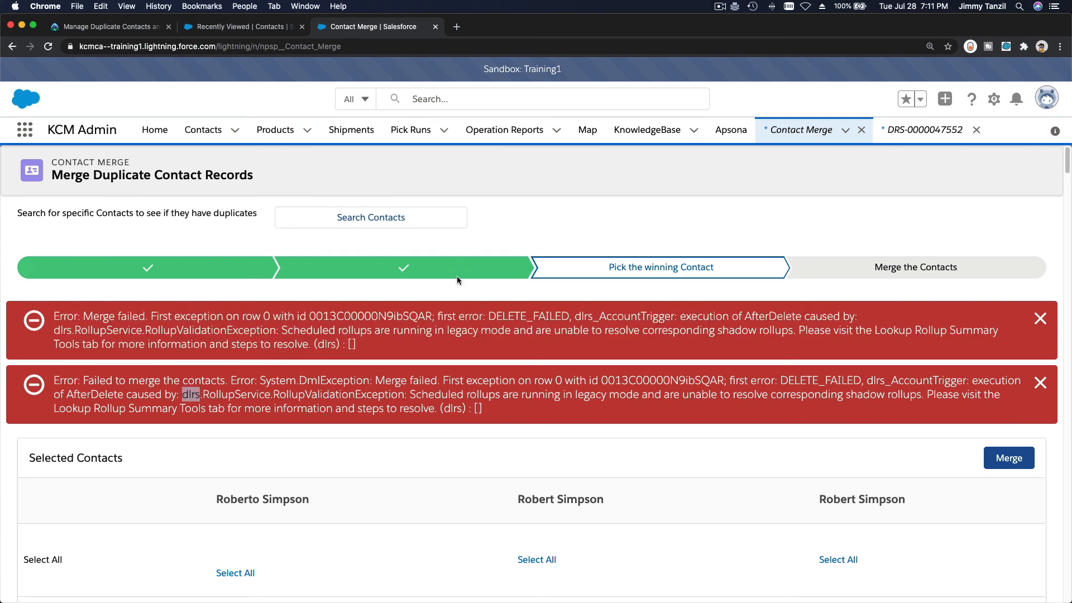
click(436, 347)
click(1040, 318)
click(1042, 318)
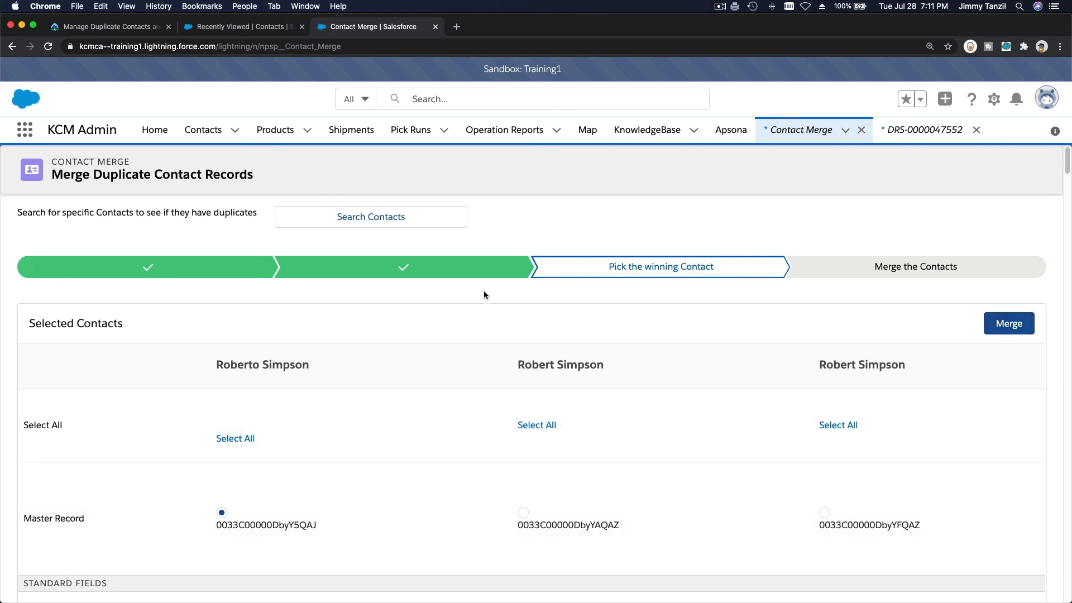
triple_click(545, 72)
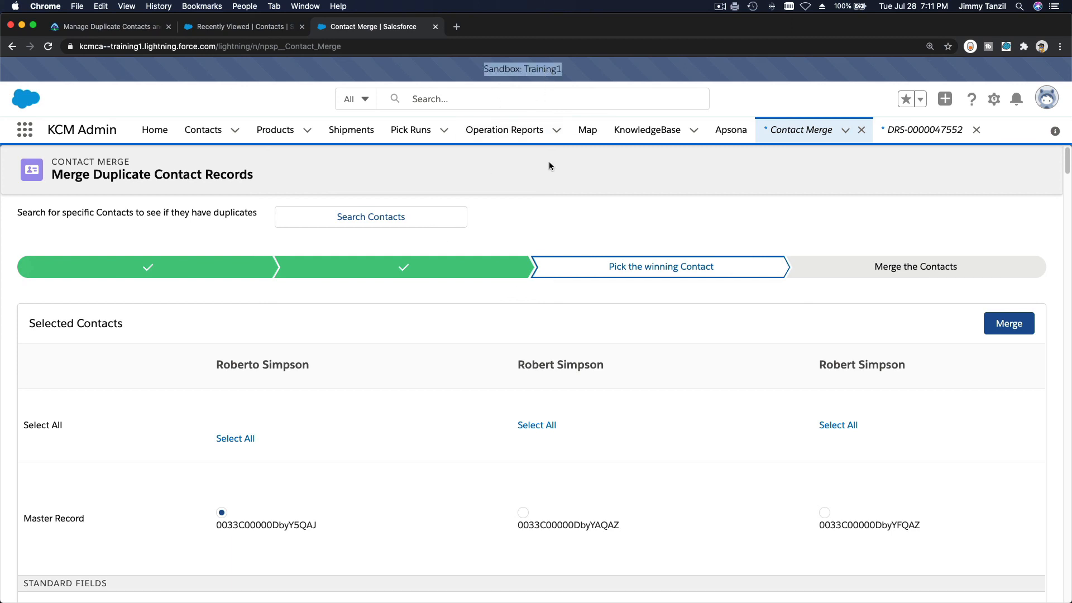
click(558, 80)
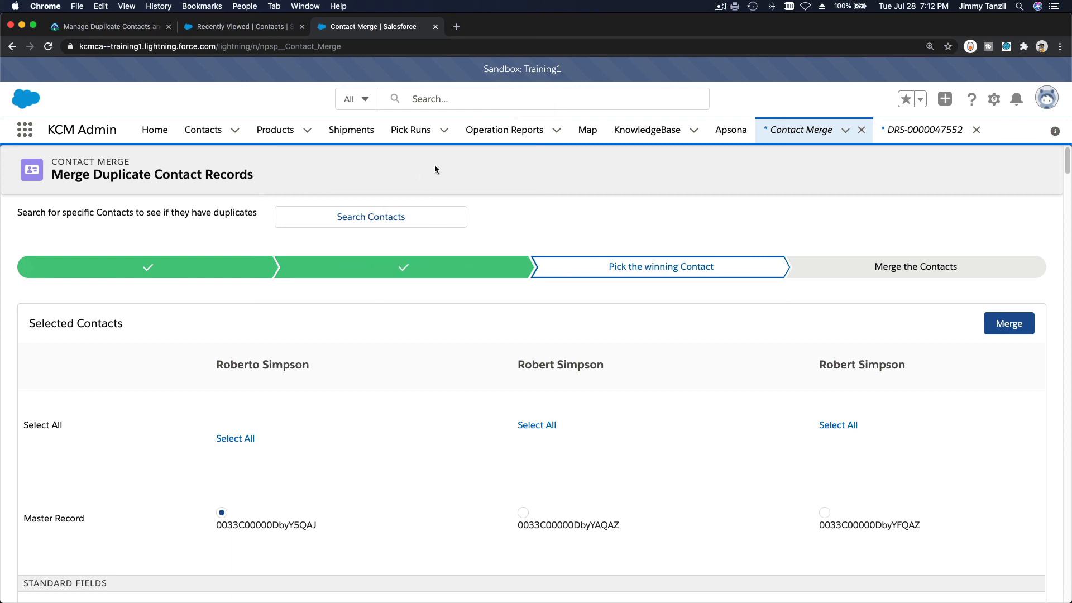
scroll(590, 239, down, 5)
scroll(590, 239, up, 5)
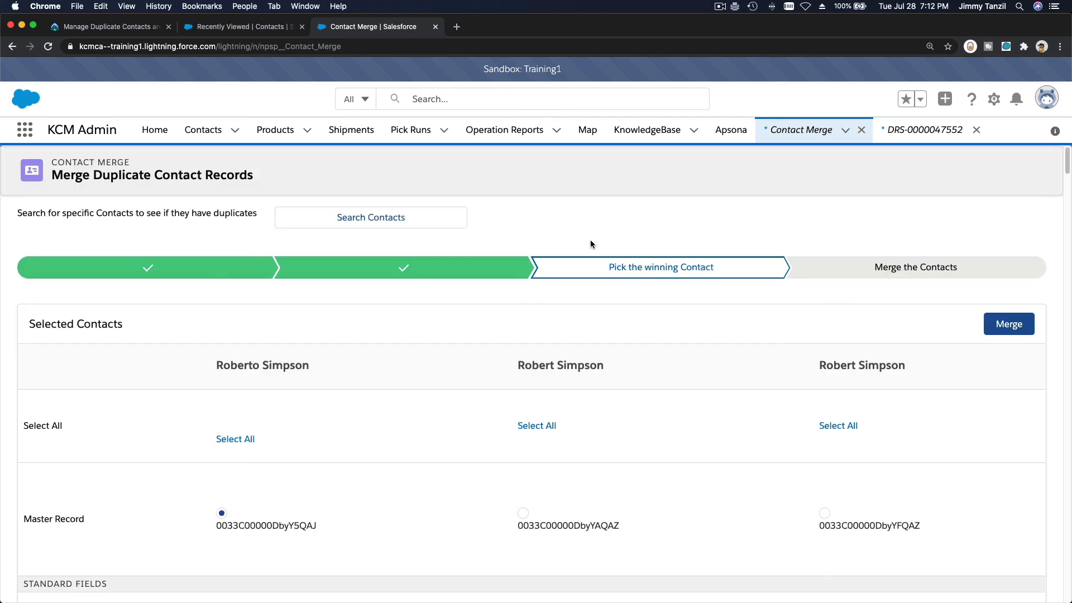
Return to the Manage Duplicate Contacts and Accounts unit and scroll down to its 100-point quiz
click(111, 28)
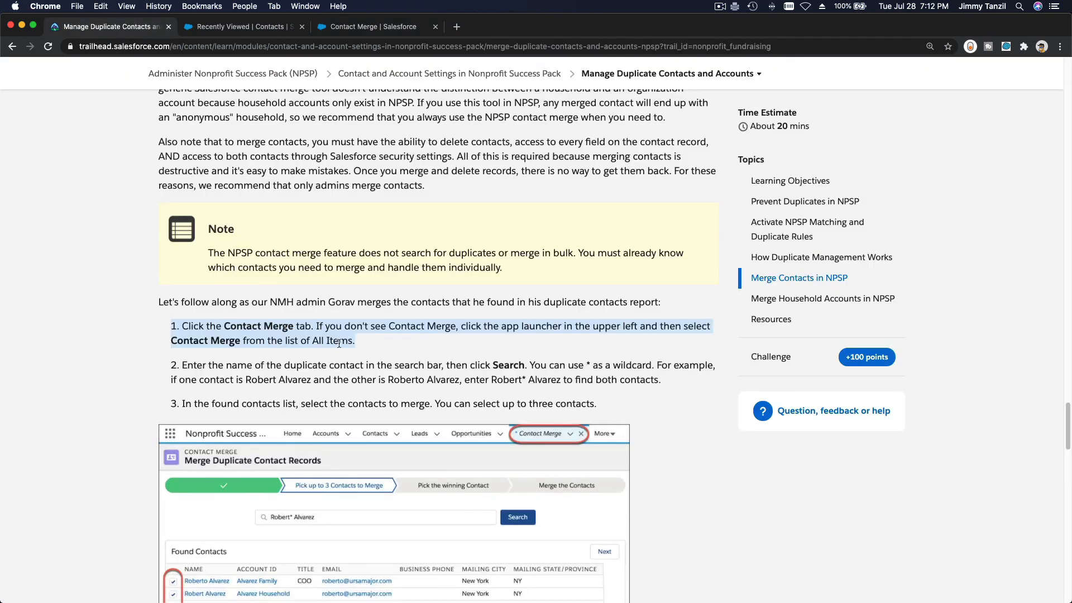
click(507, 350)
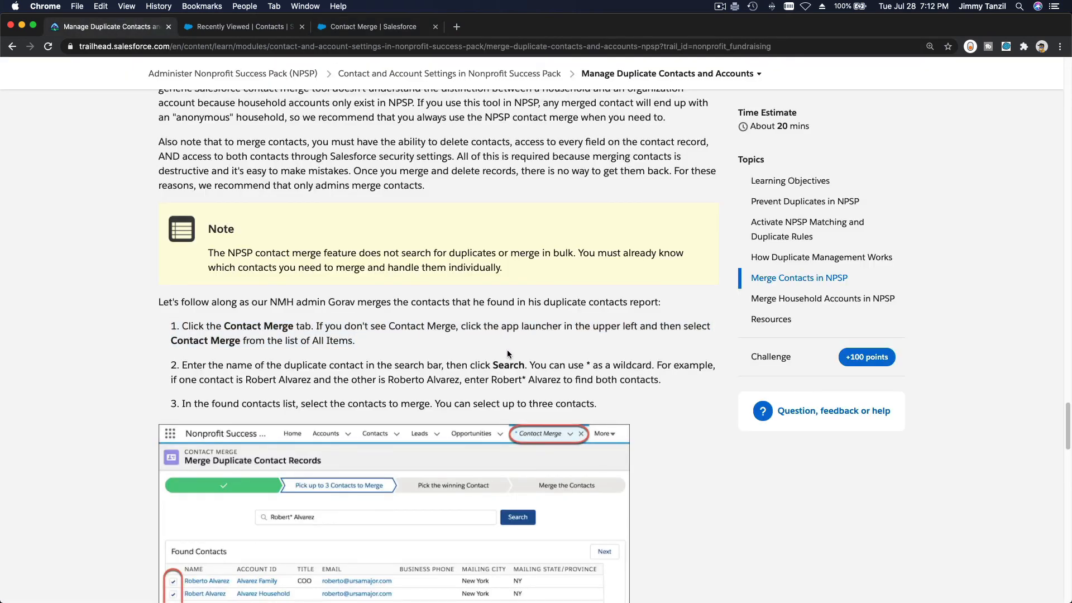
scroll(508, 353, down, 8)
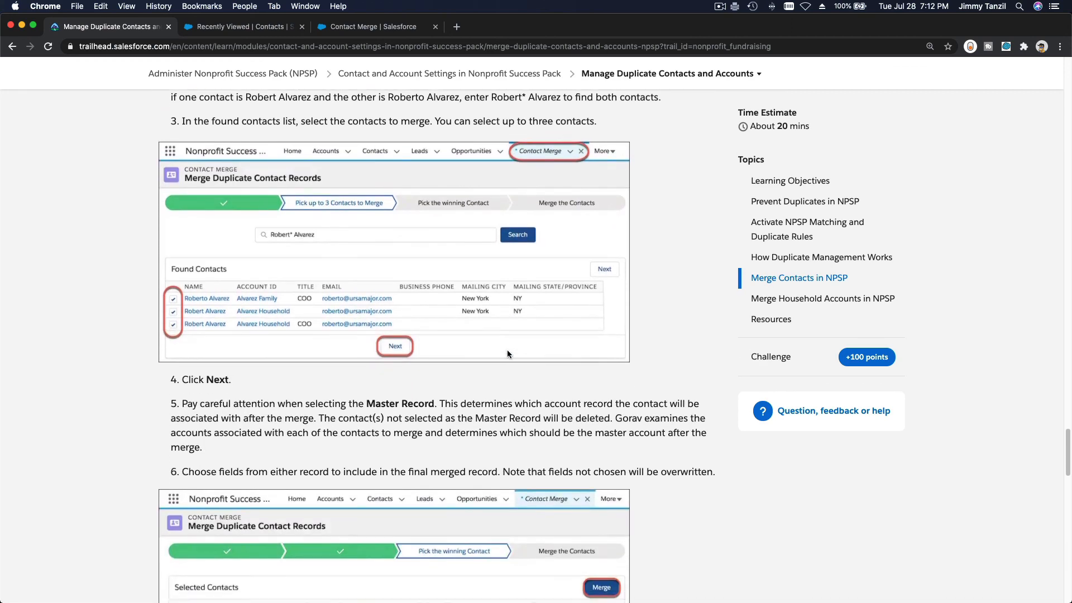
scroll(507, 353, down, 13)
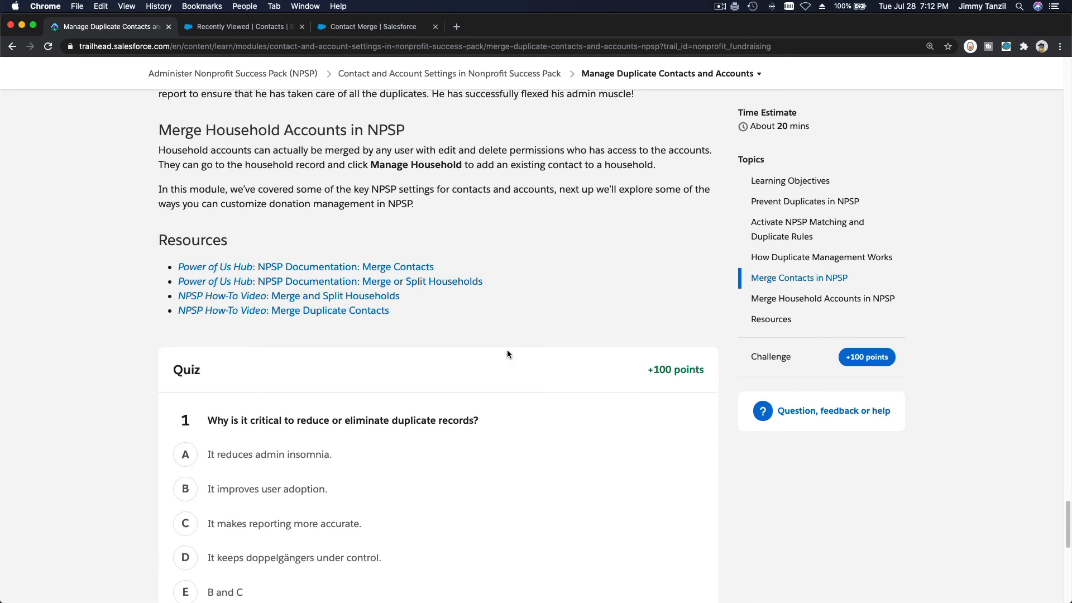
scroll(507, 353, down, 1)
scroll(509, 355, down, 2)
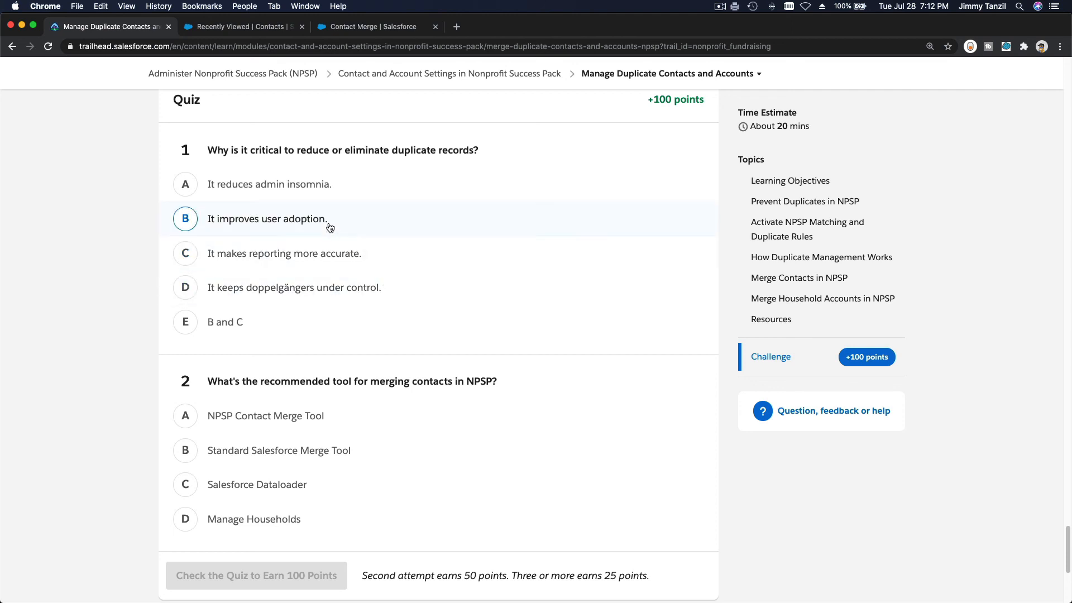
Answer 'B and C' and 'NPSP Contact Merge Tool', then submit the quiz for 100 points
click(226, 323)
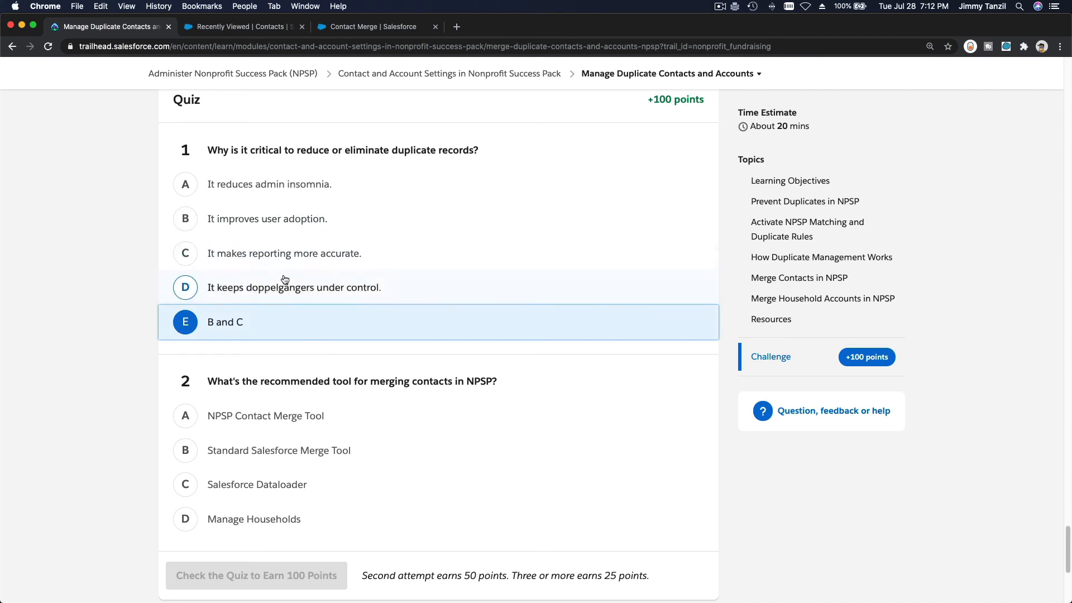
scroll(335, 266, down, 5)
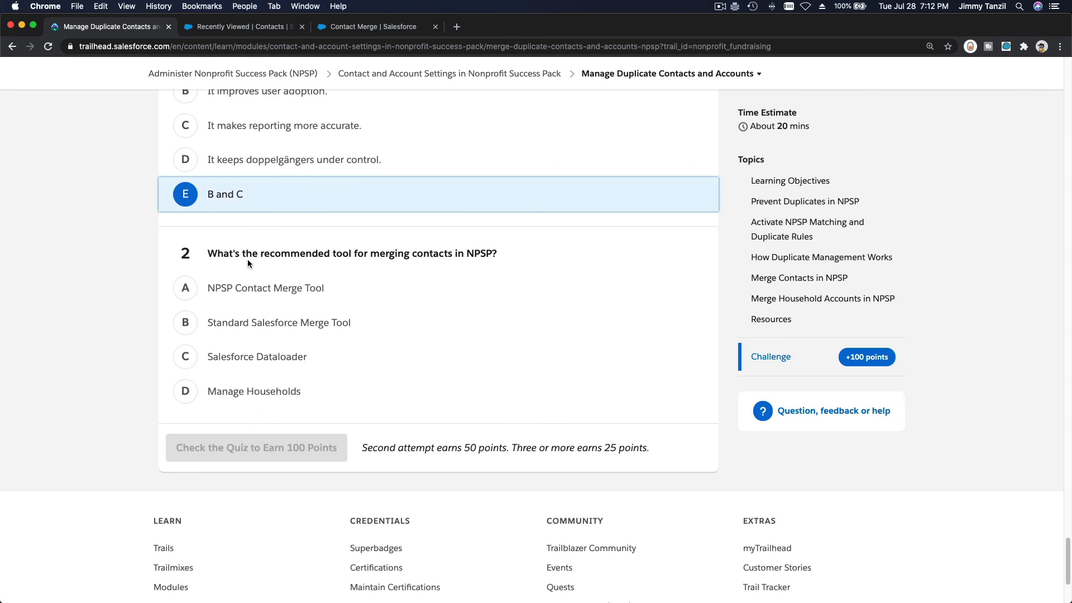
click(254, 291)
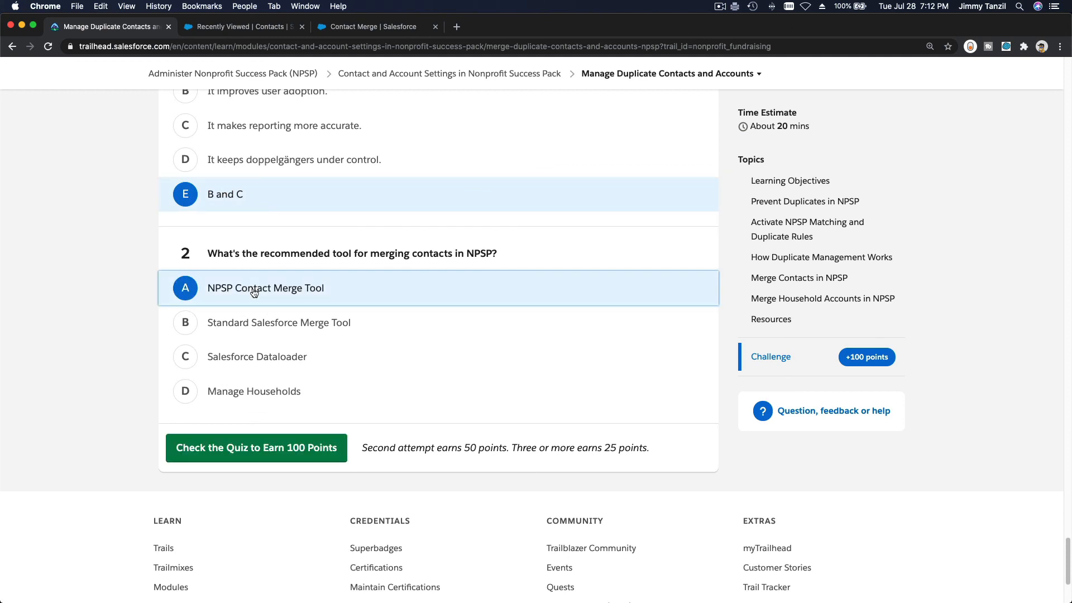
click(270, 458)
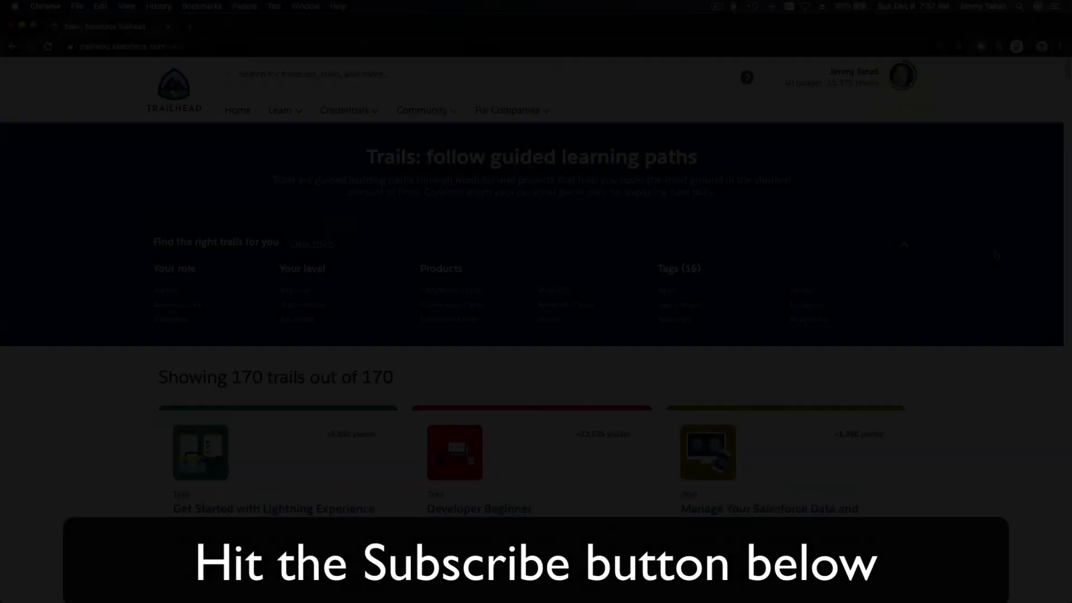
scroll(995, 254, down, 20)
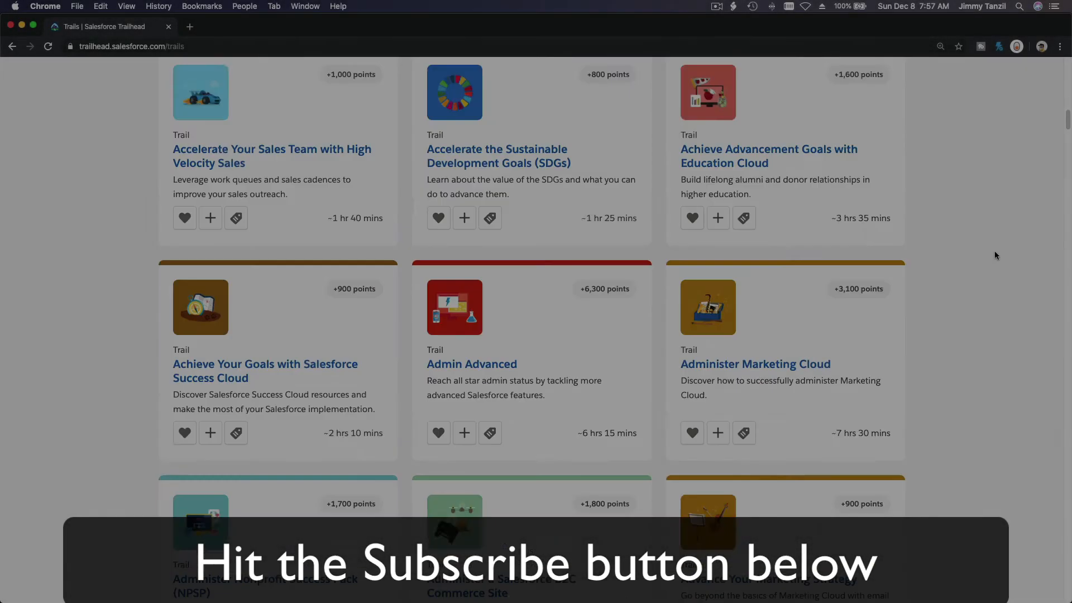
scroll(995, 256, down, 20)
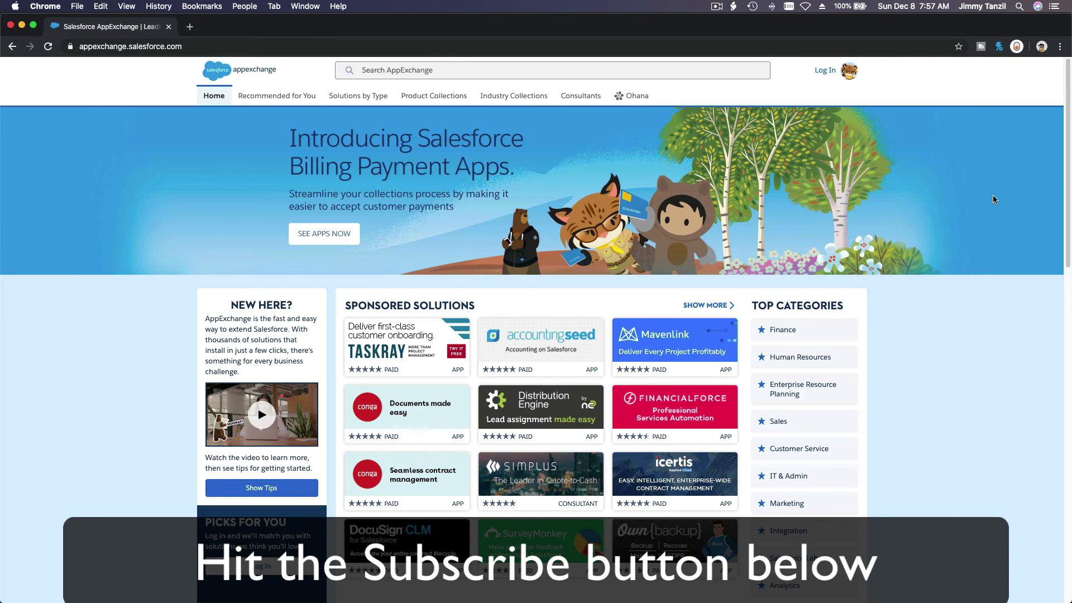
scroll(993, 196, down, 15)
scroll(993, 199, down, 5)
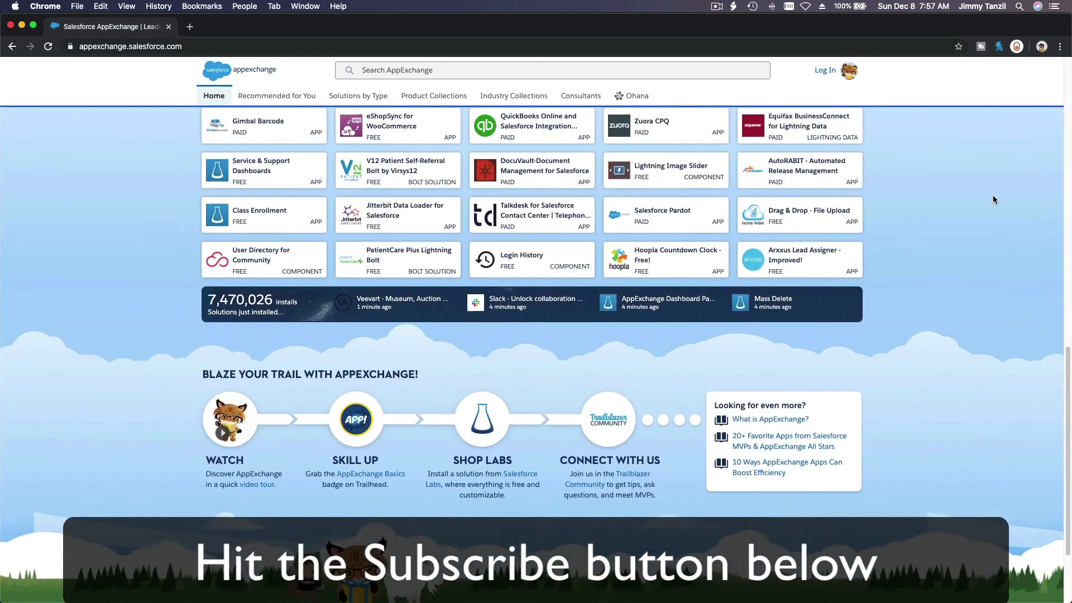